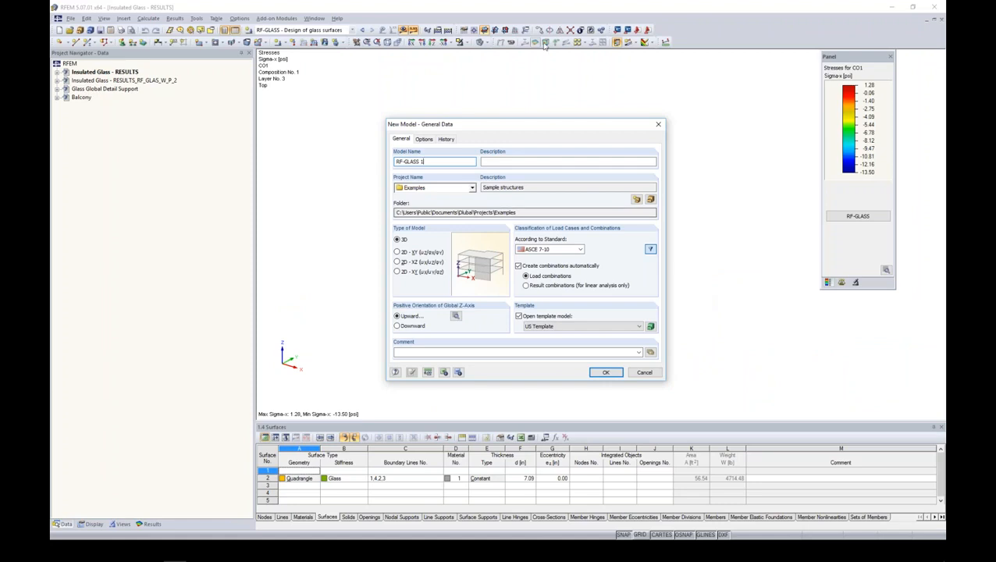
Create a new 3D model RF-GLASS 1 with load combinations according to ASCE 7-10 and the US Template
double_click(421, 162)
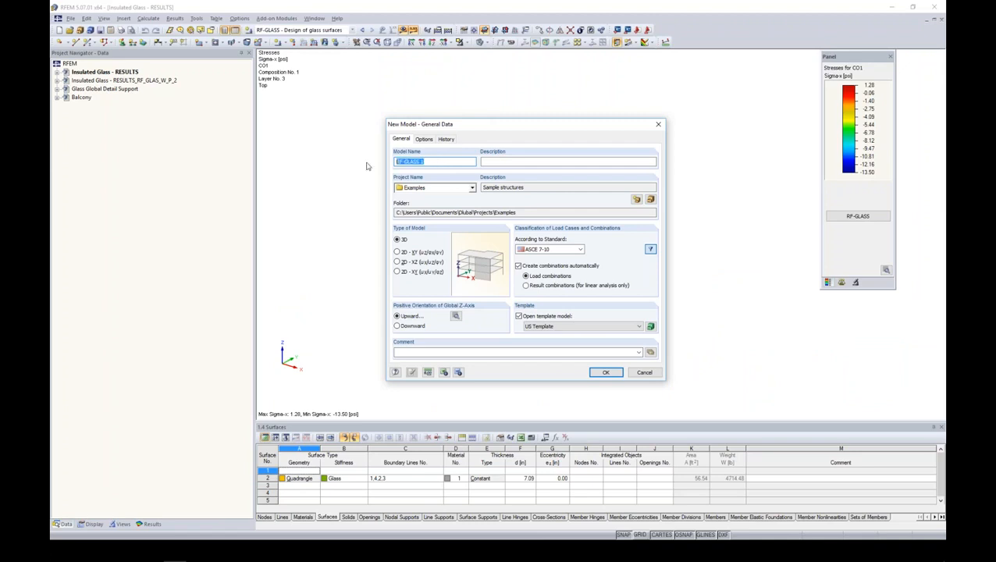
click(557, 250)
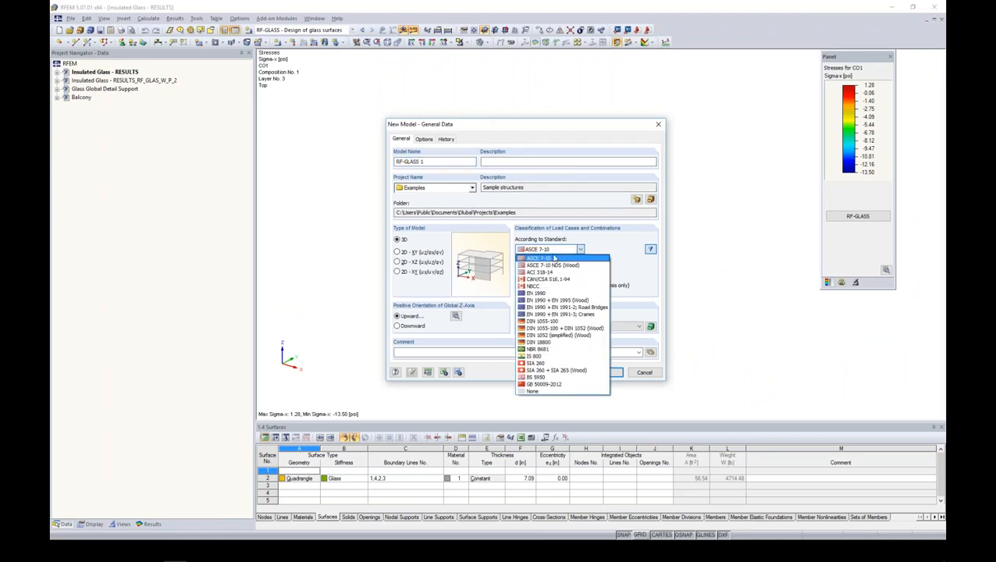
click(554, 259)
click(553, 249)
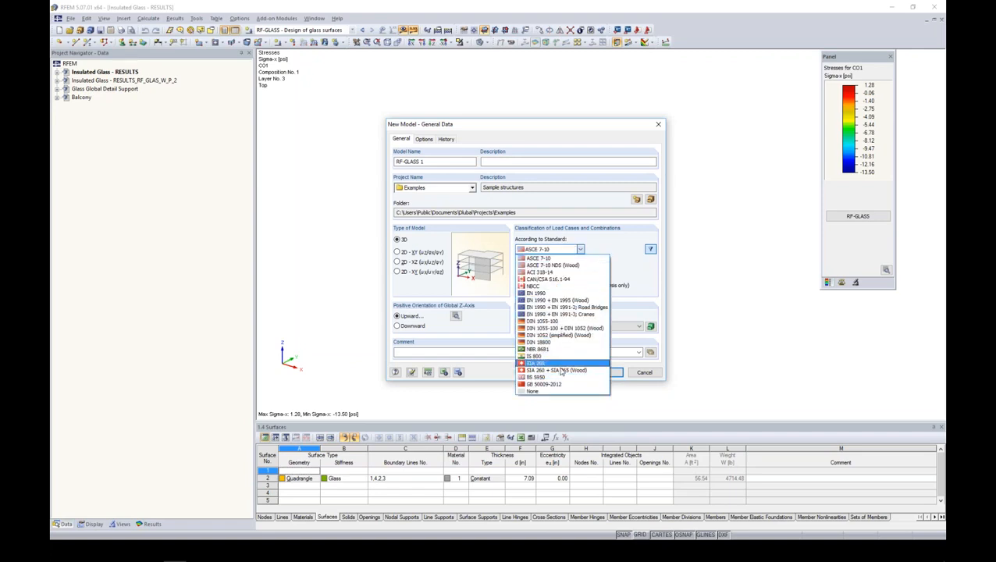
click(616, 249)
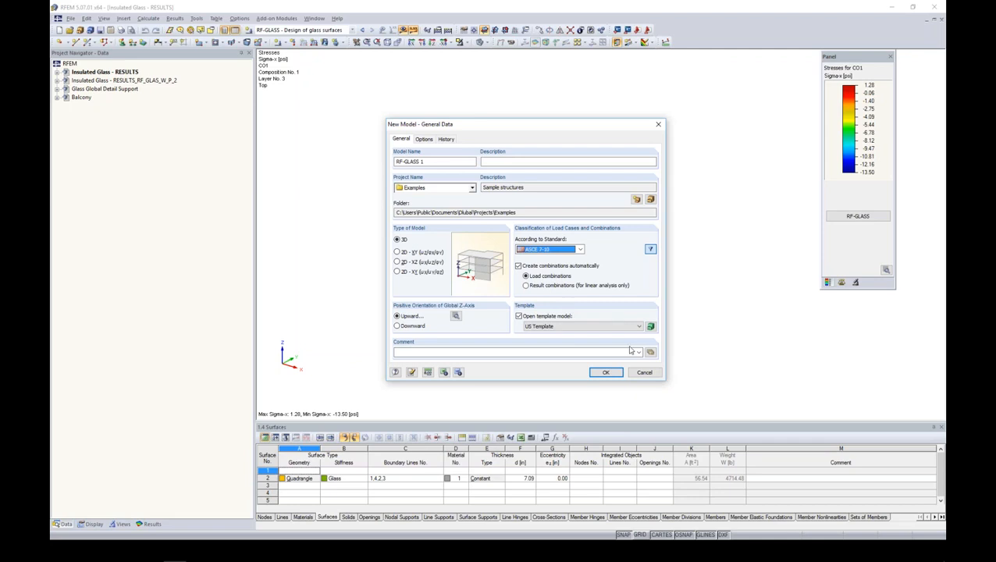
click(606, 372)
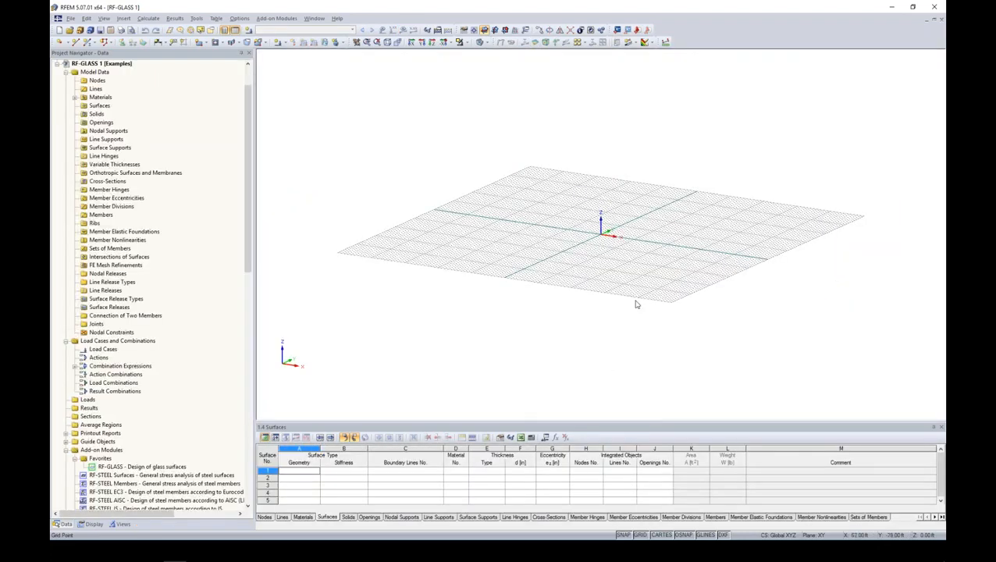
Draw a reversed-orientation arc with a 6 ft radius on the work plane from the origin to X 6 ft
middle_drag(626, 243, 564, 275)
scroll(563, 275, up, 8)
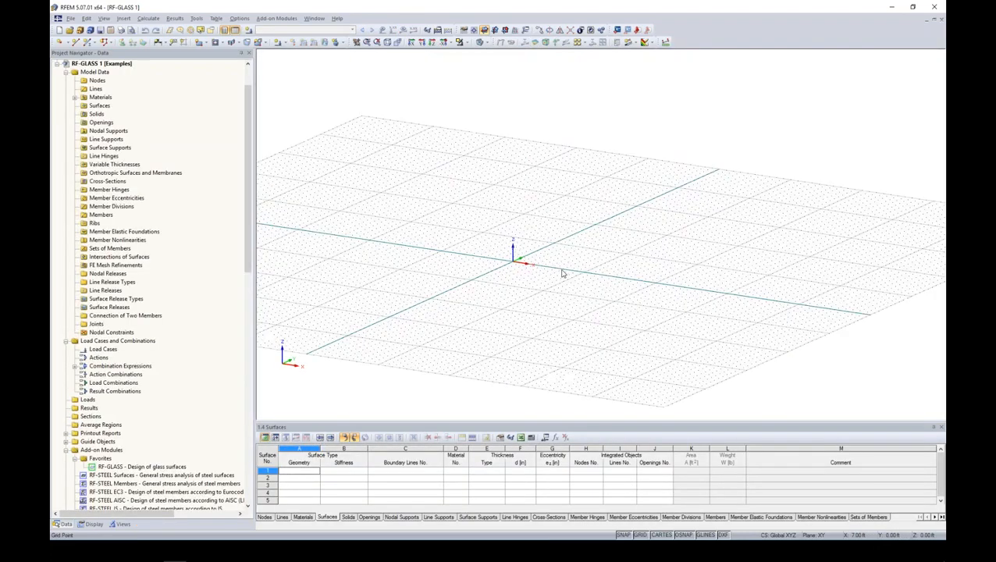
scroll(571, 302, down, 2)
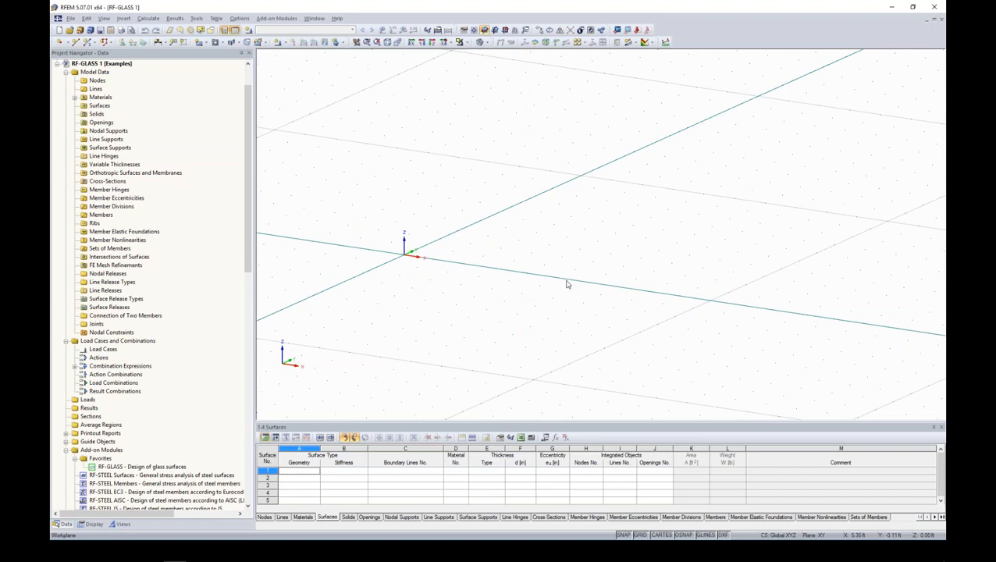
ctrl+middle_drag(524, 278, 484, 294)
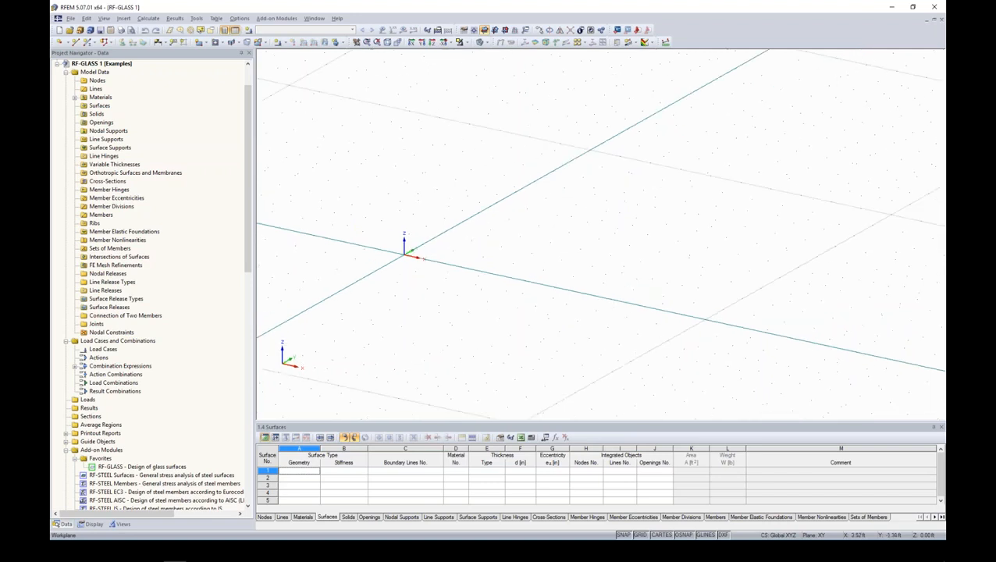
click(75, 41)
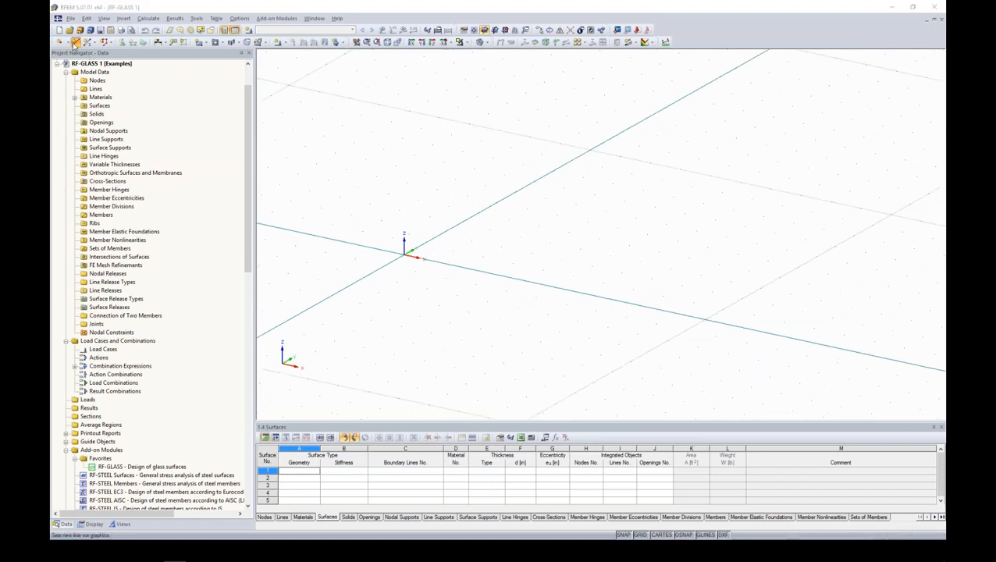
drag(161, 75, 270, 84)
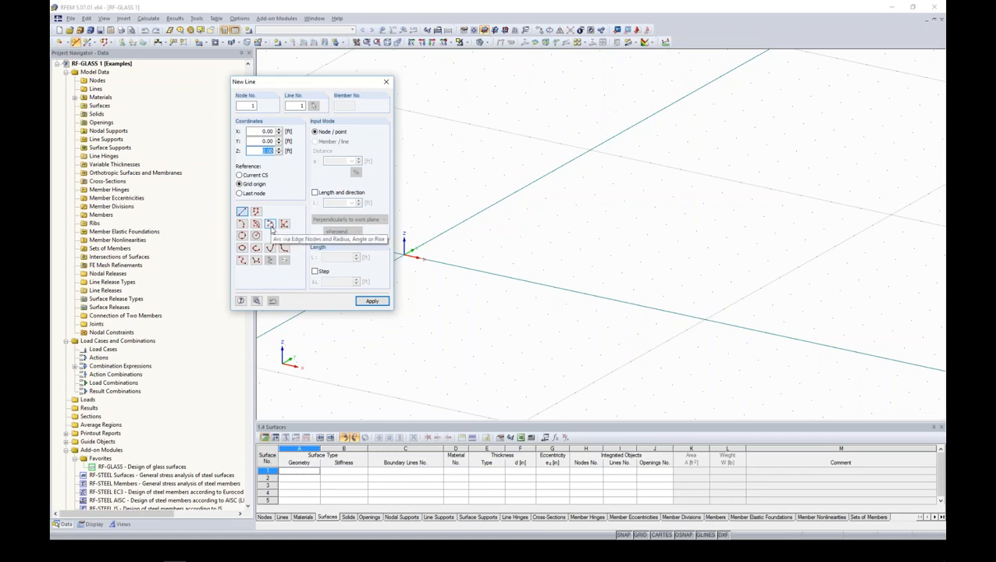
click(271, 225)
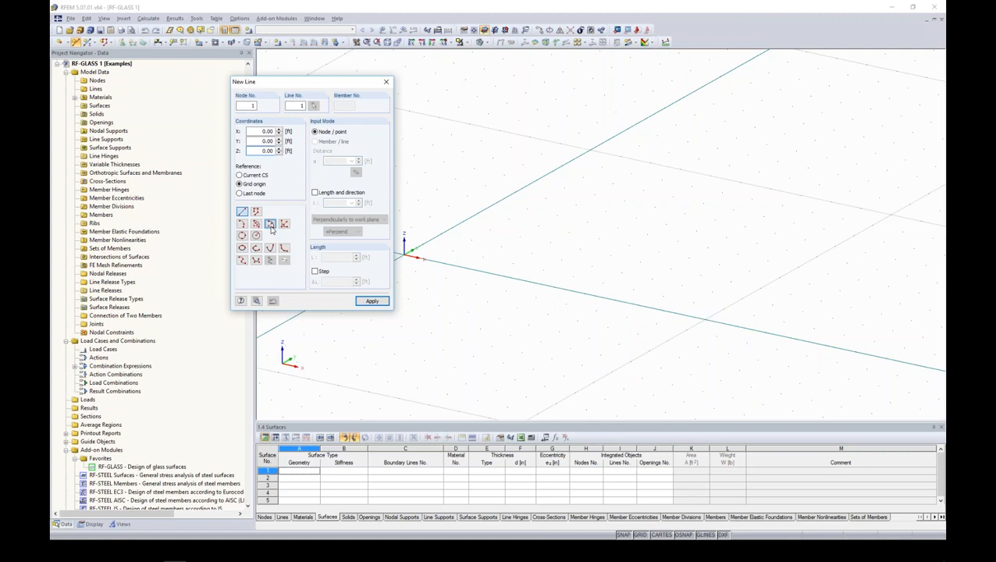
click(406, 251)
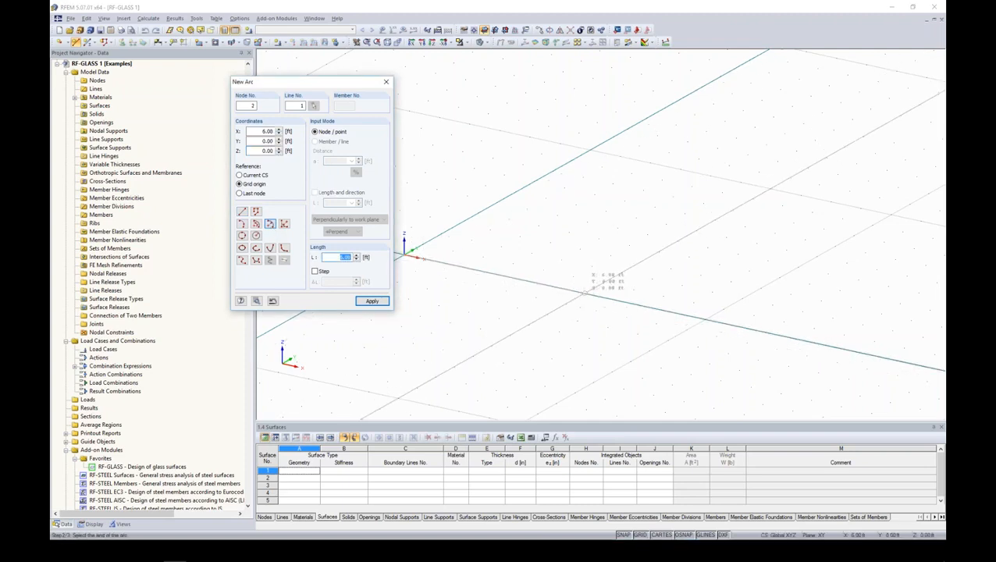
click(585, 293)
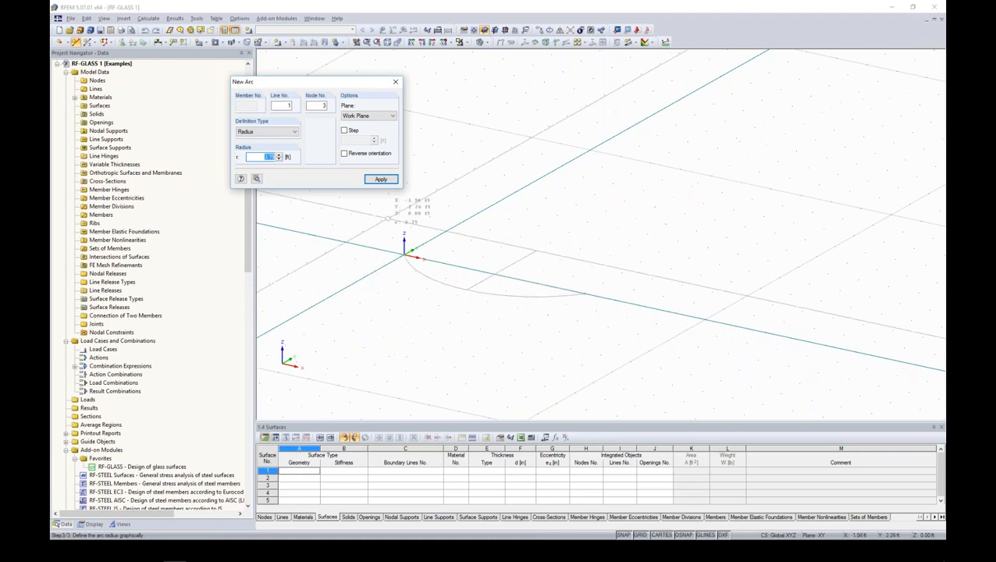
click(344, 154)
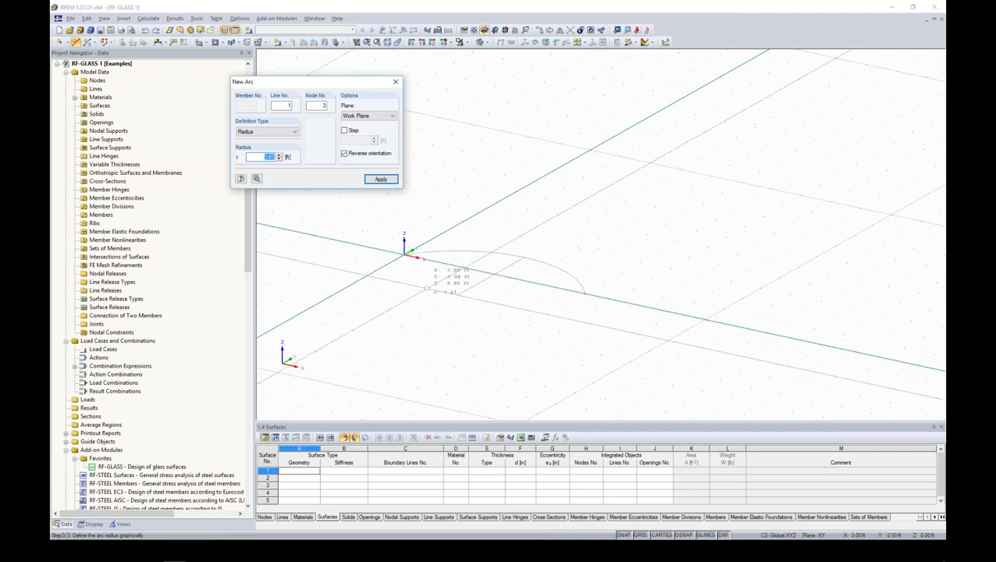
click(427, 288)
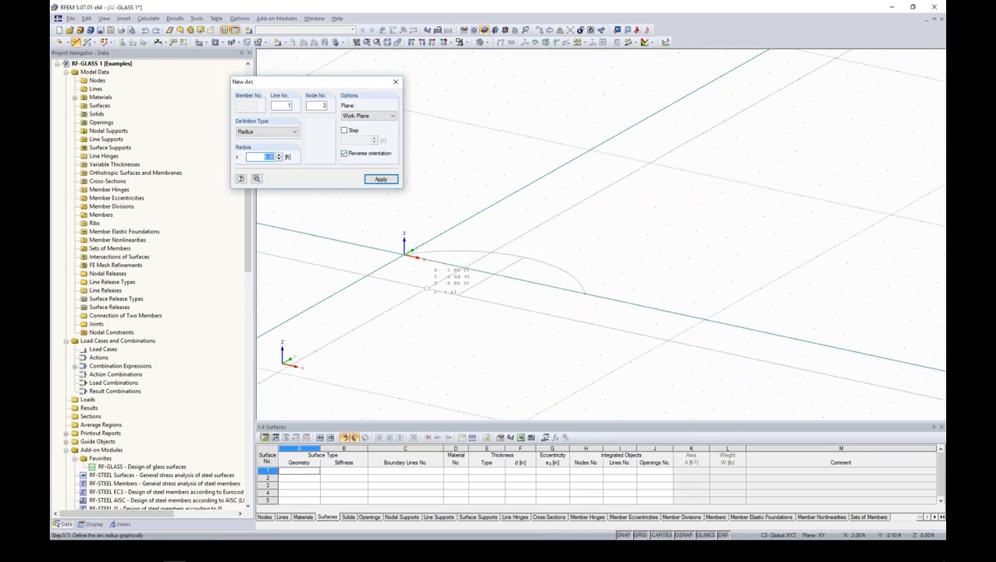
key(Escape)
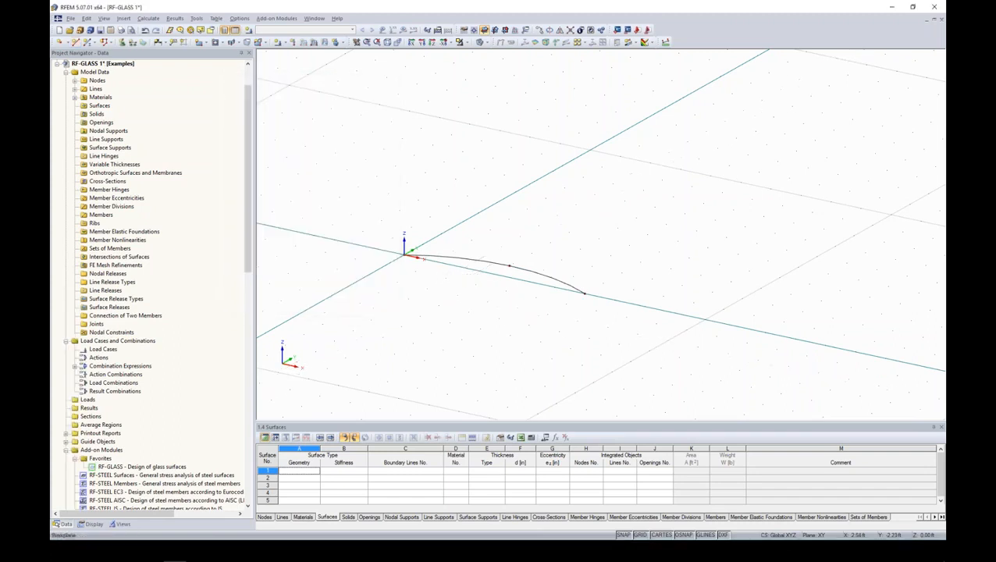
Extrude the arc into a surface 9 ft deep in global +Z, using the 4000 psi concrete material
right_click(476, 265)
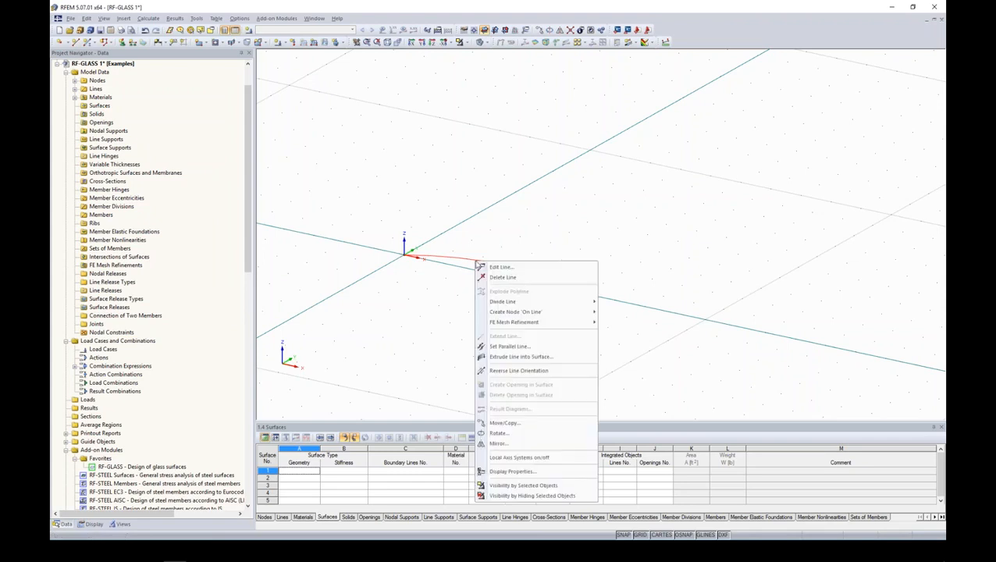
click(508, 358)
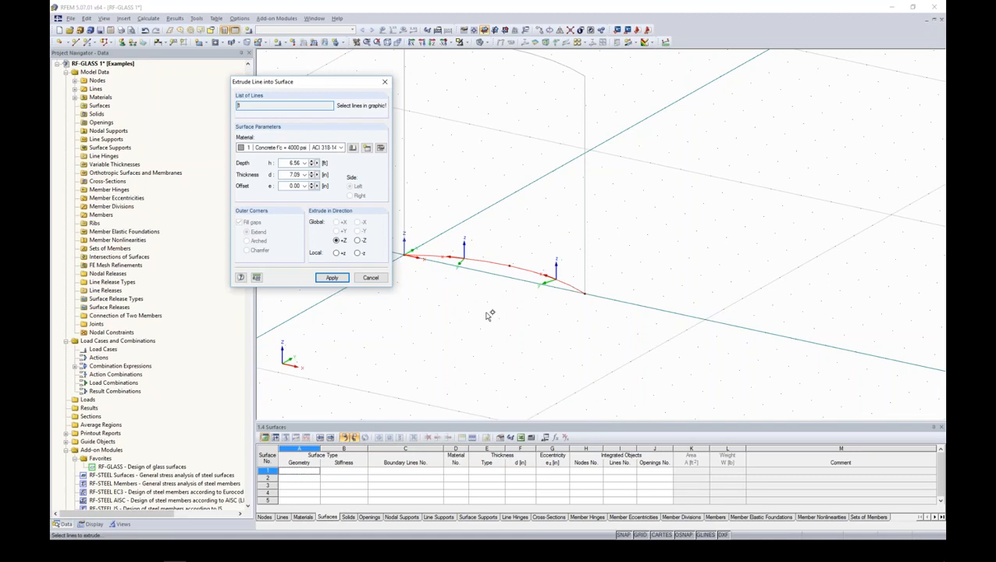
click(340, 149)
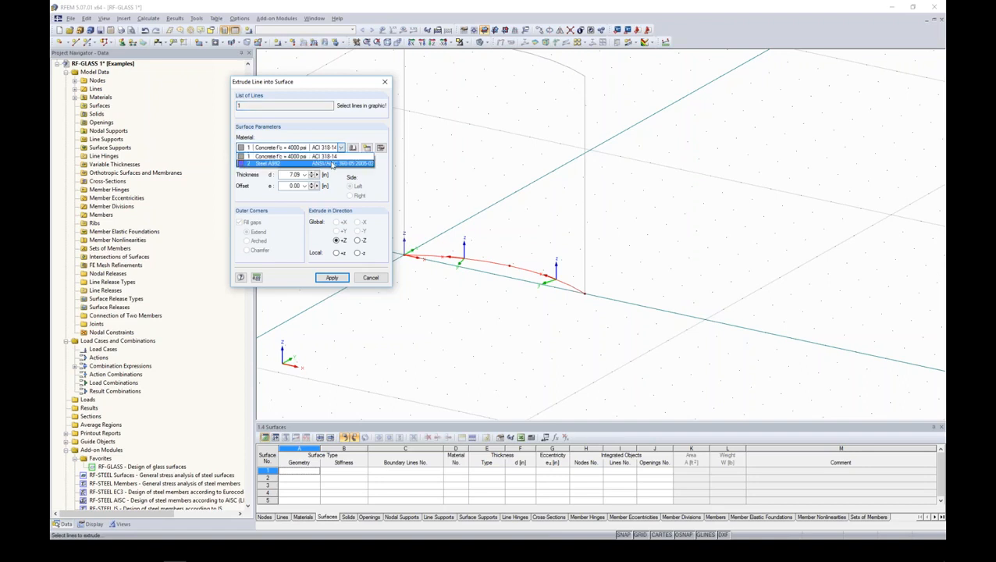
click(329, 157)
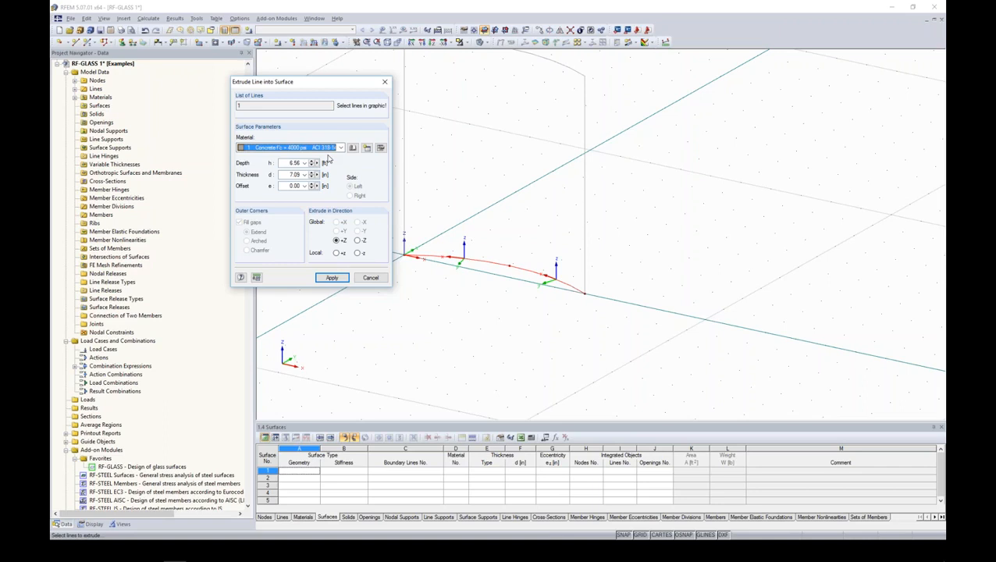
double_click(286, 163)
text(9.0)
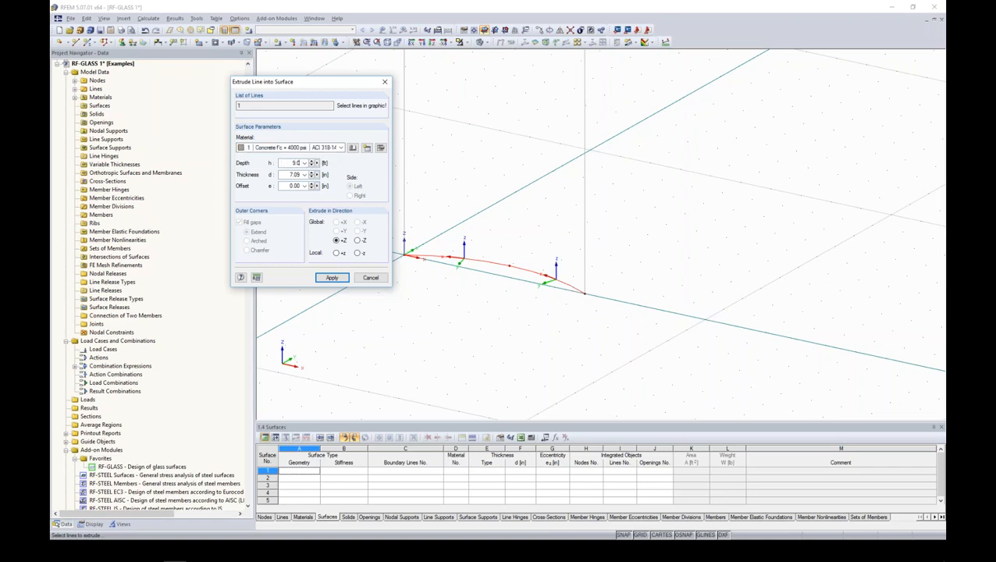
click(283, 175)
click(331, 279)
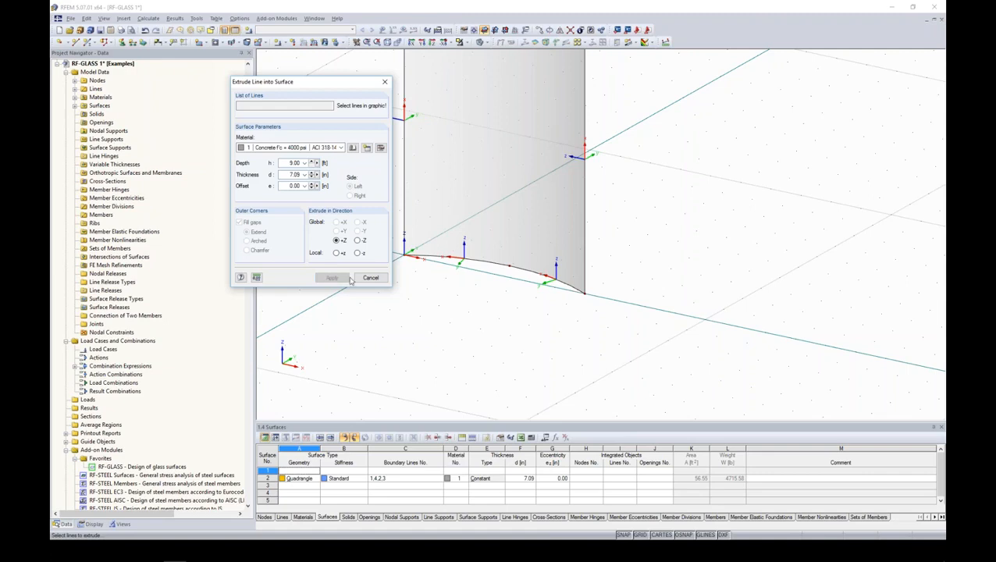
click(369, 278)
Turn off the work plane grid around the curved surface
scroll(600, 237, down, 4)
ctrl+middle_drag(615, 238, 593, 247)
click(635, 534)
scroll(549, 227, up, 5)
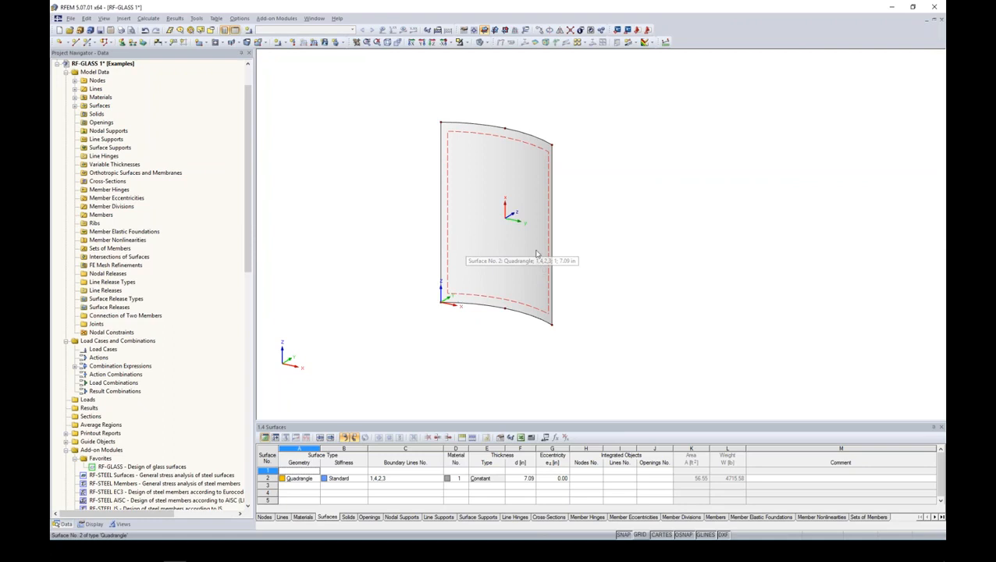
Copy the surface's bottom arc once with a displacement of 3 ft in the Z direction
click(521, 313)
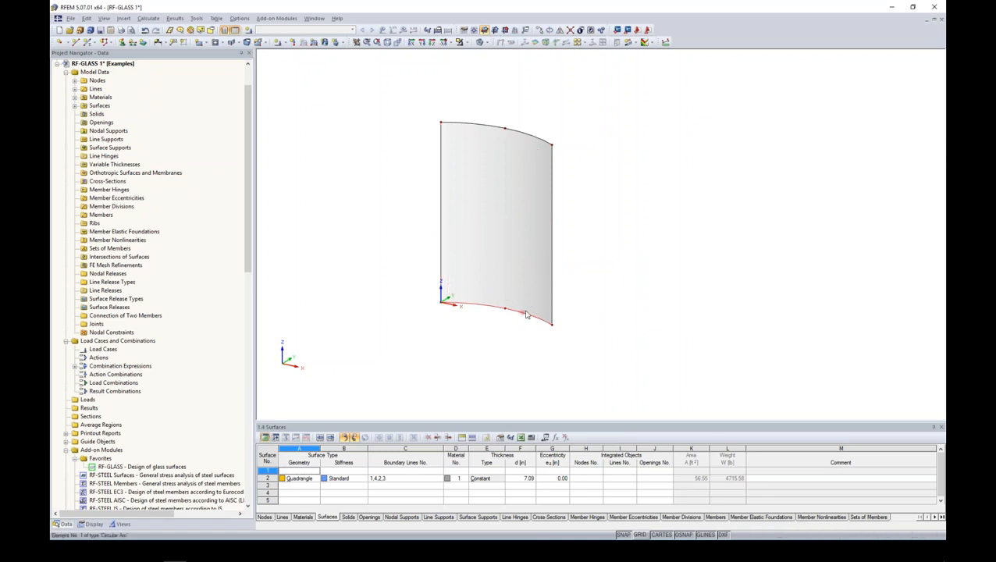
click(539, 30)
click(379, 191)
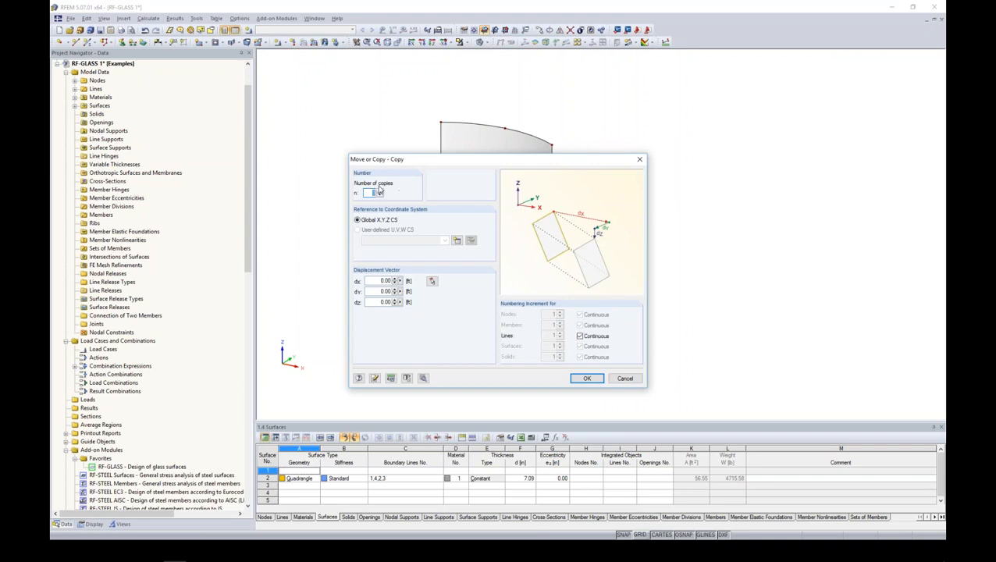
double_click(378, 302)
text(3)
click(587, 378)
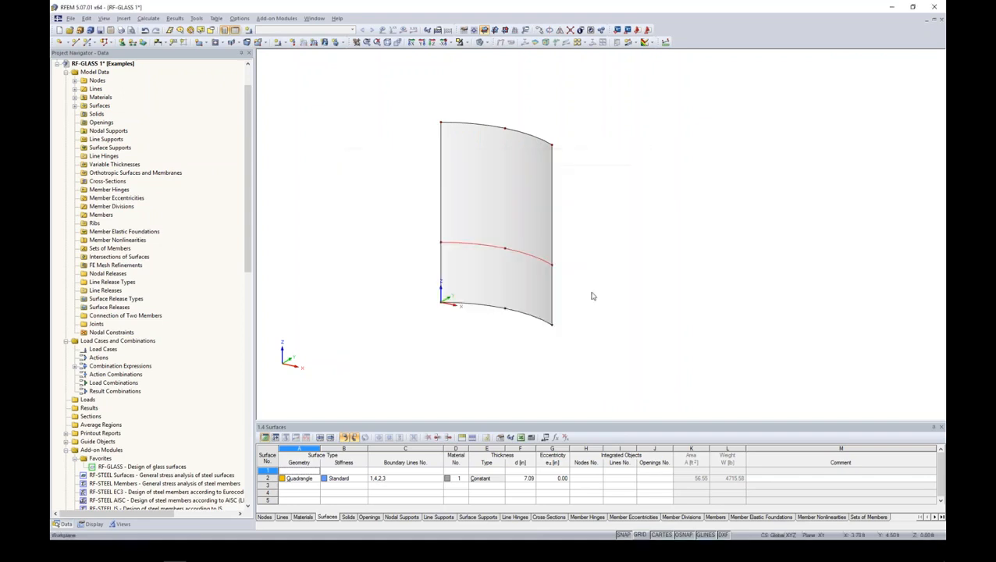
Start defining the load cases and describe load case 1 as Dead Load
ctrl+middle_drag(599, 281, 562, 274)
scroll(569, 251, up, 4)
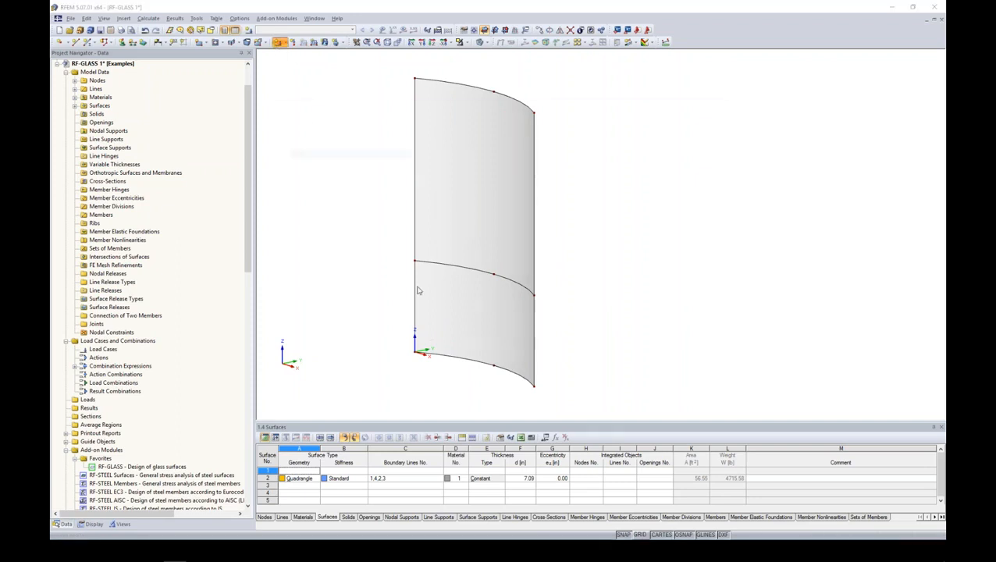
drag(482, 110, 532, 97)
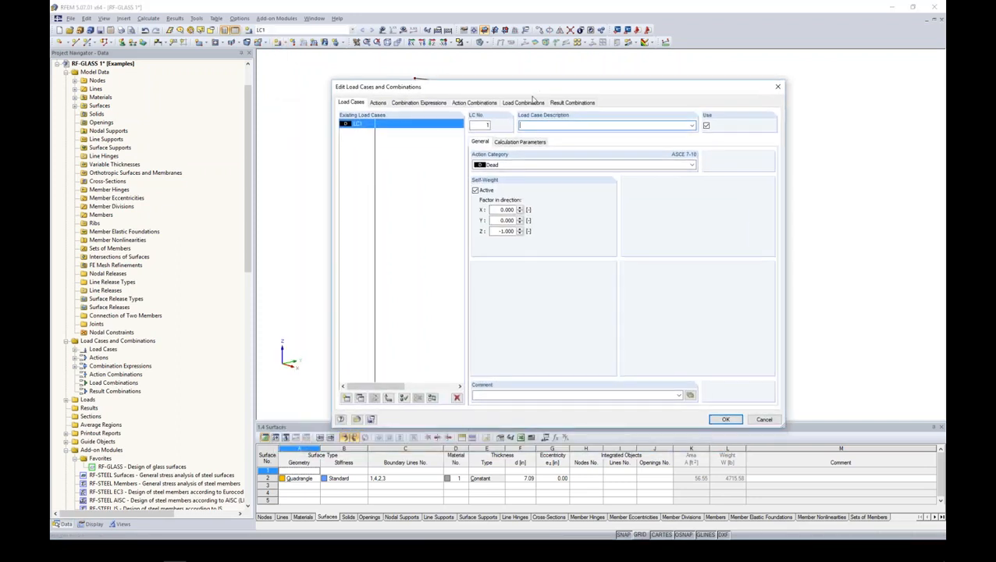
text(Dead Load)
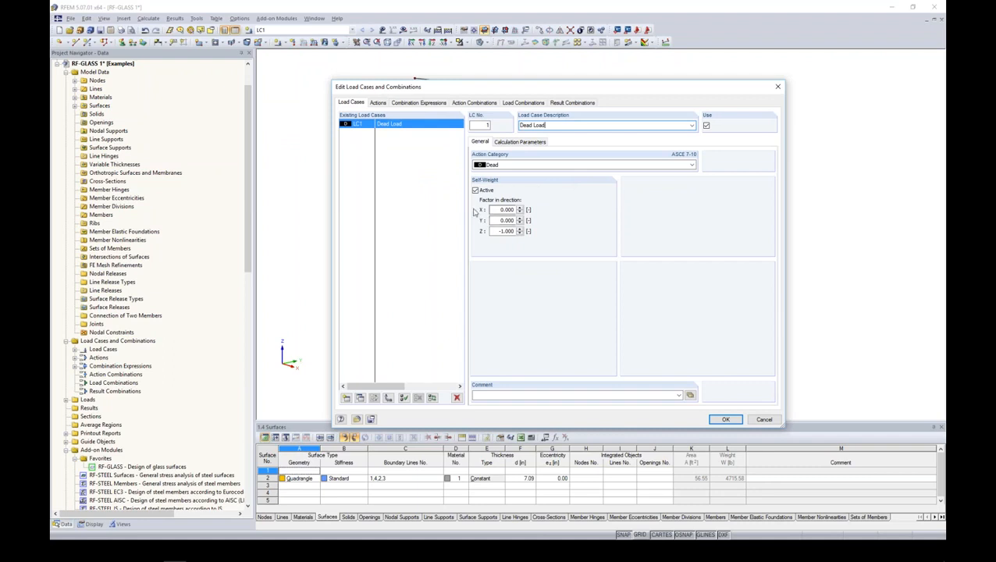
Add a second load case described as Wind Load - Pressure with the action category Wind
click(346, 397)
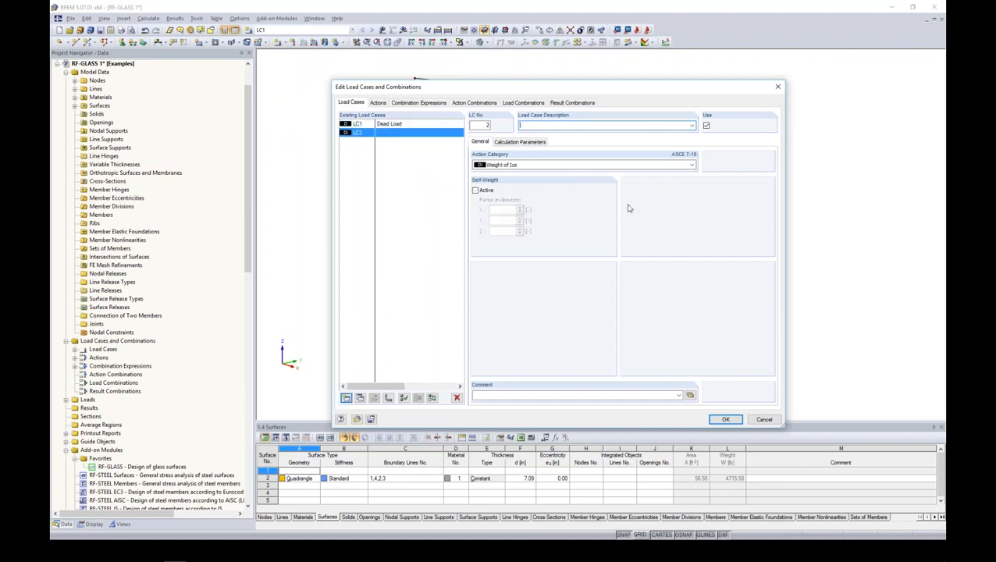
text(Wind Load - Pressure)
click(535, 165)
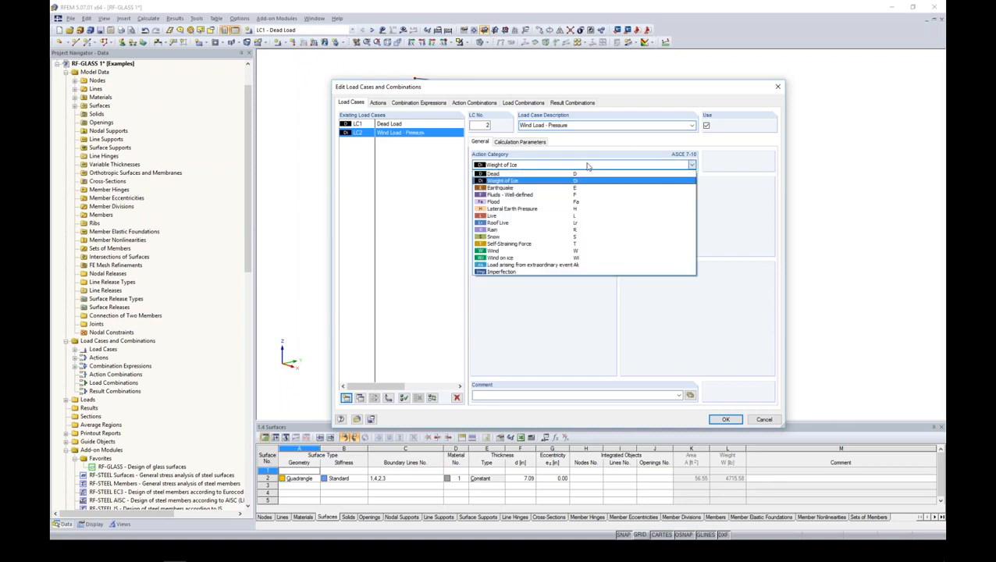
click(529, 251)
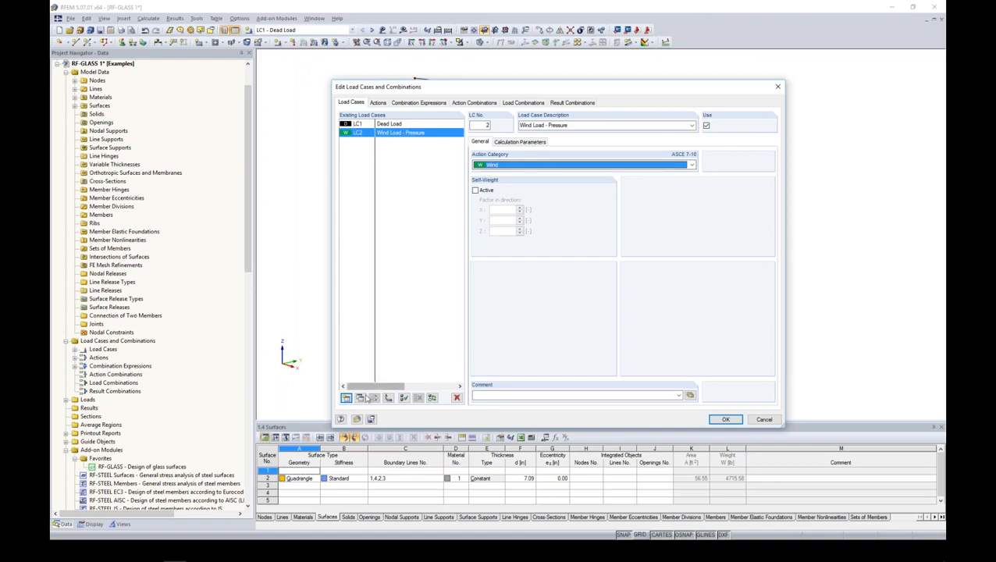
Duplicate the wind pressure load case and describe the copy as Wind Load - Suction
click(360, 397)
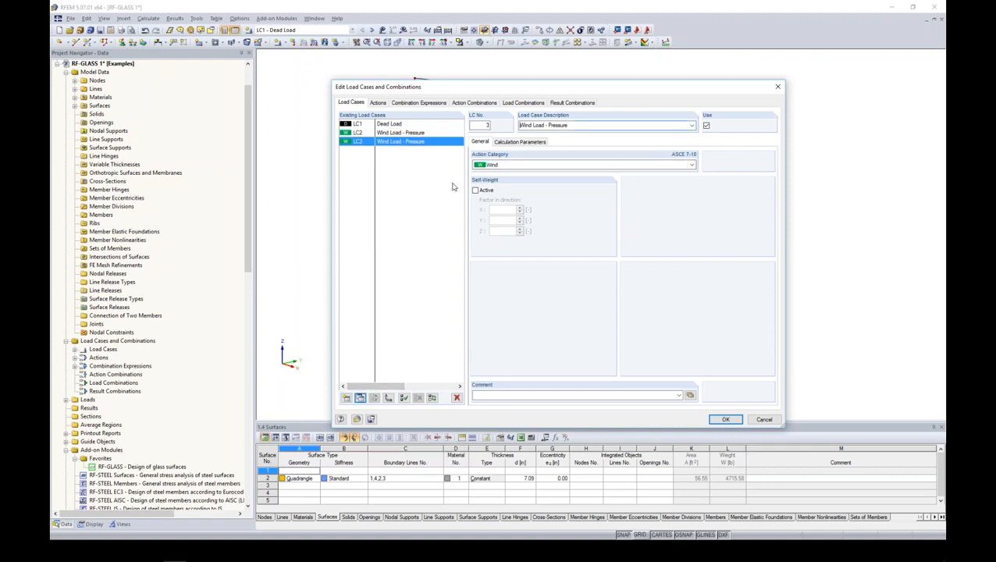
double_click(557, 125)
text(Suction)
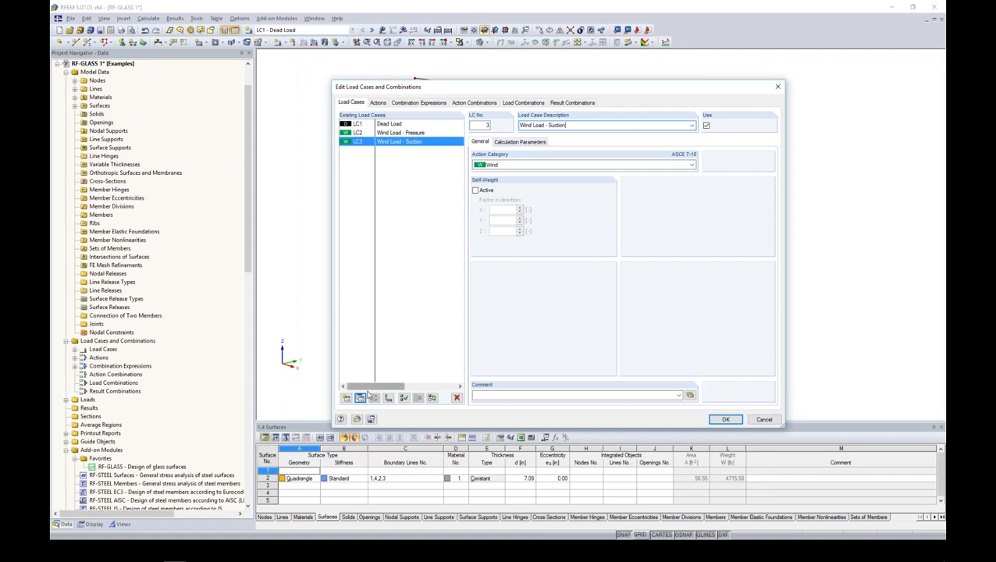
Add a fourth load case described as Live Load with the action category Live and accept the load case definitions
click(346, 398)
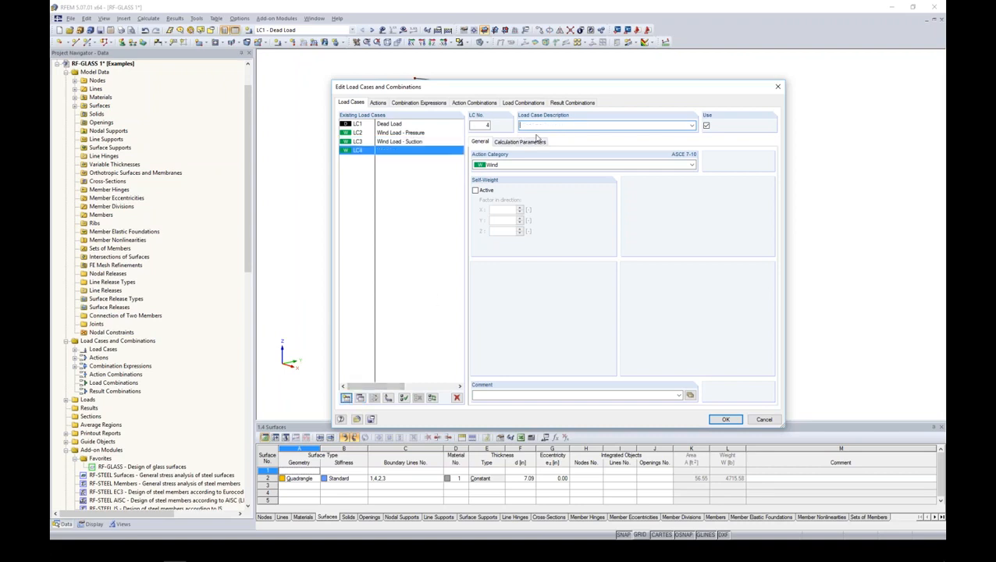
text(Live Load)
click(525, 164)
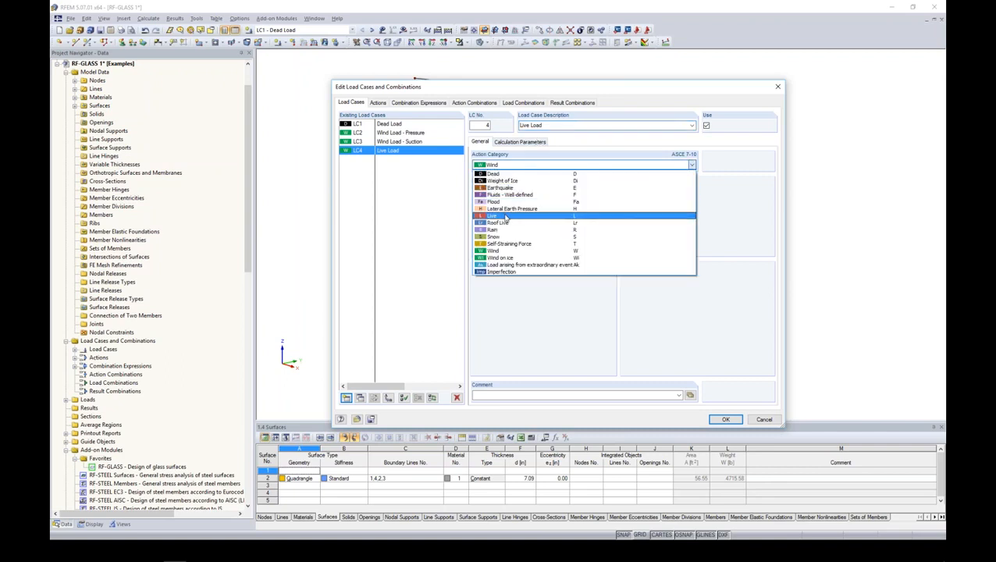
click(506, 218)
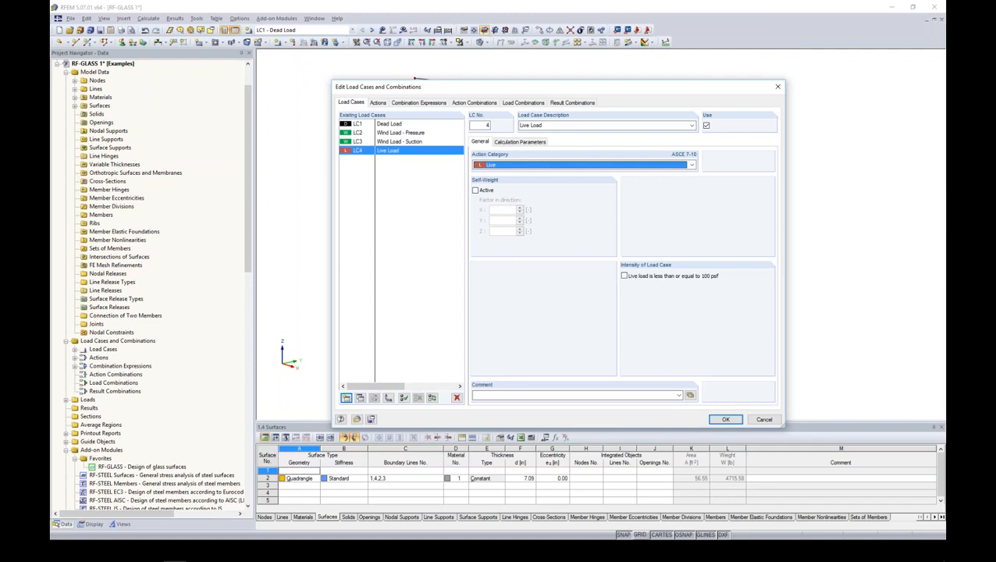
click(723, 420)
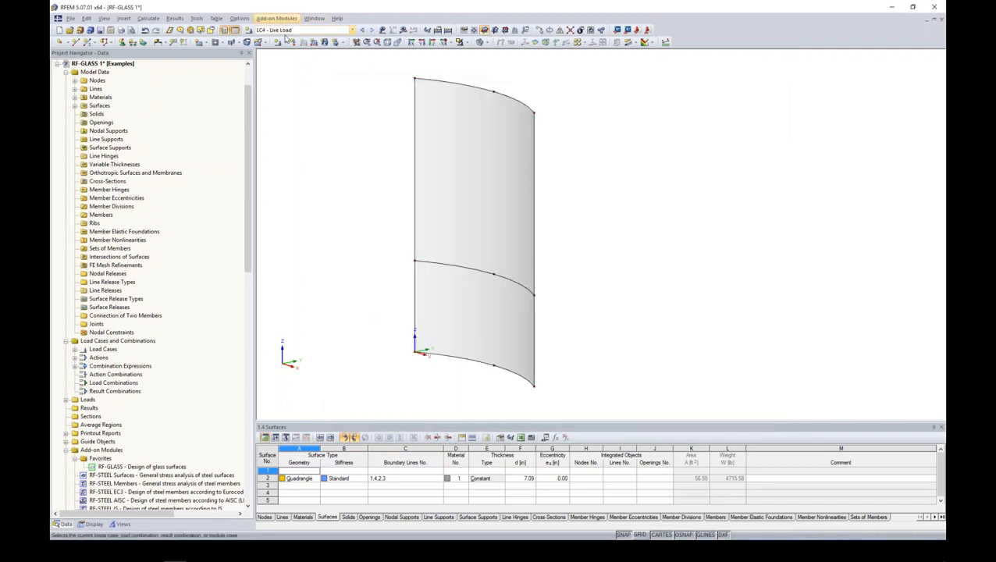
Make LC2 - Wind Load - Pressure the current load case
click(352, 29)
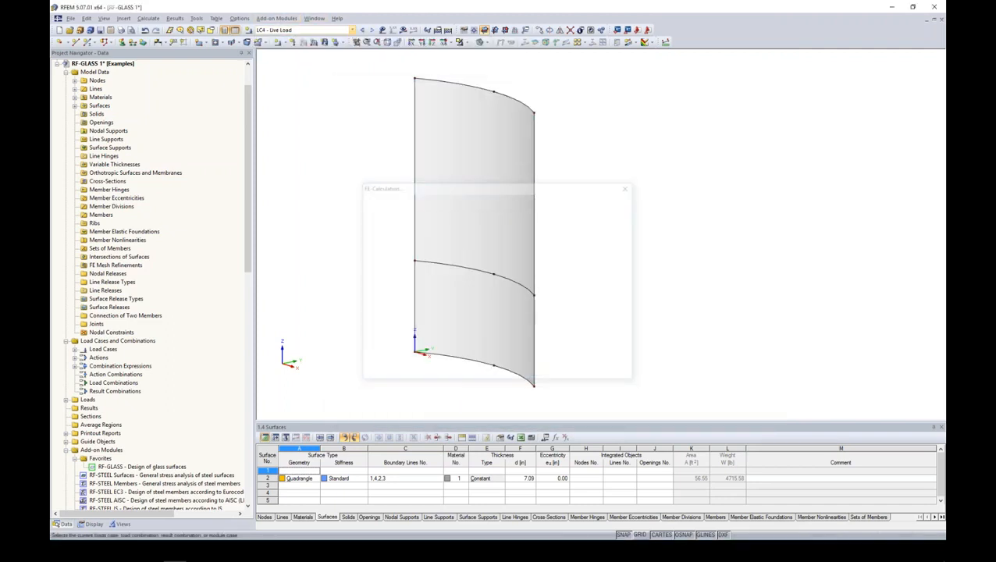
click(352, 30)
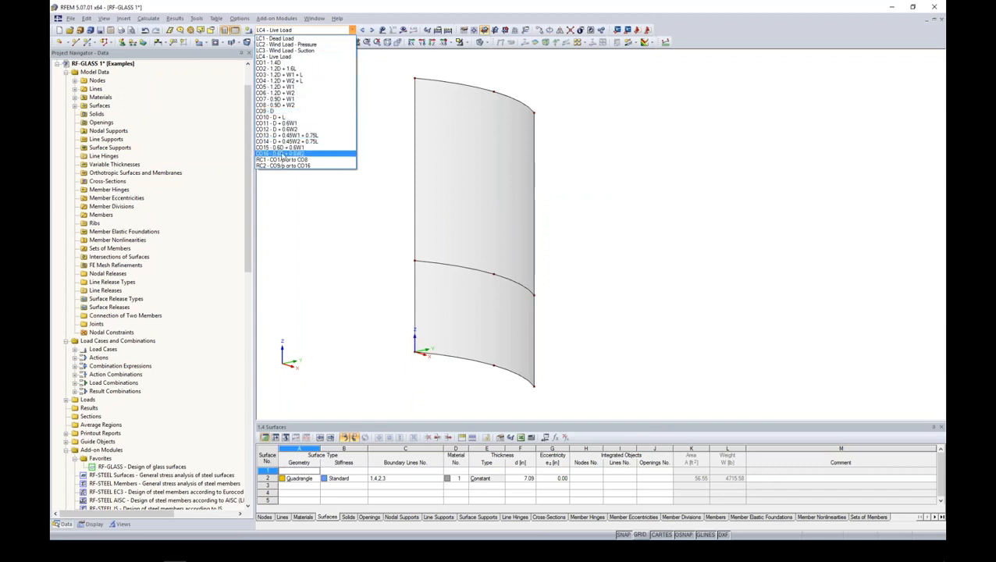
click(286, 45)
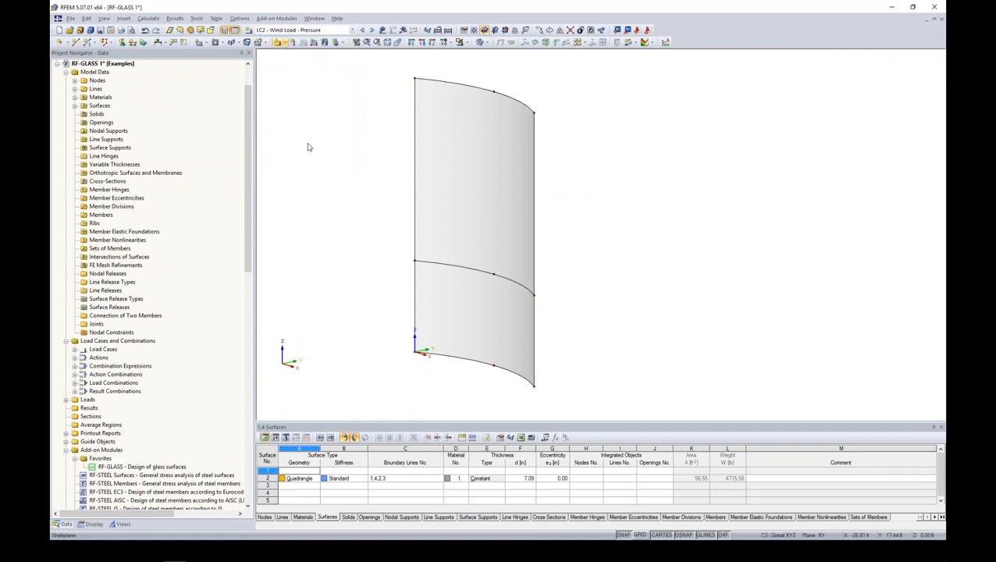
Display the local axis system of the curved glass surface
middle_drag(596, 185, 502, 187)
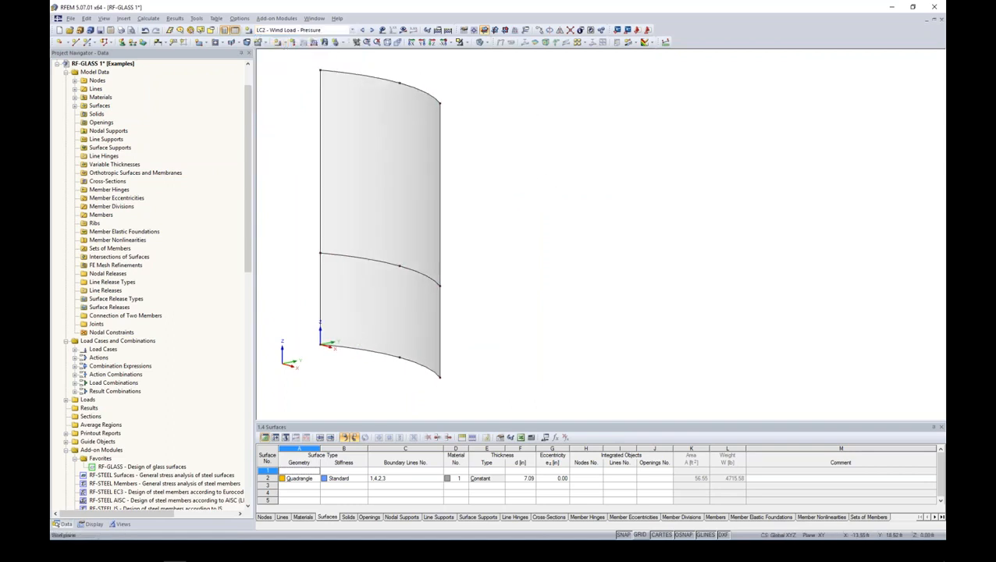
right_click(413, 188)
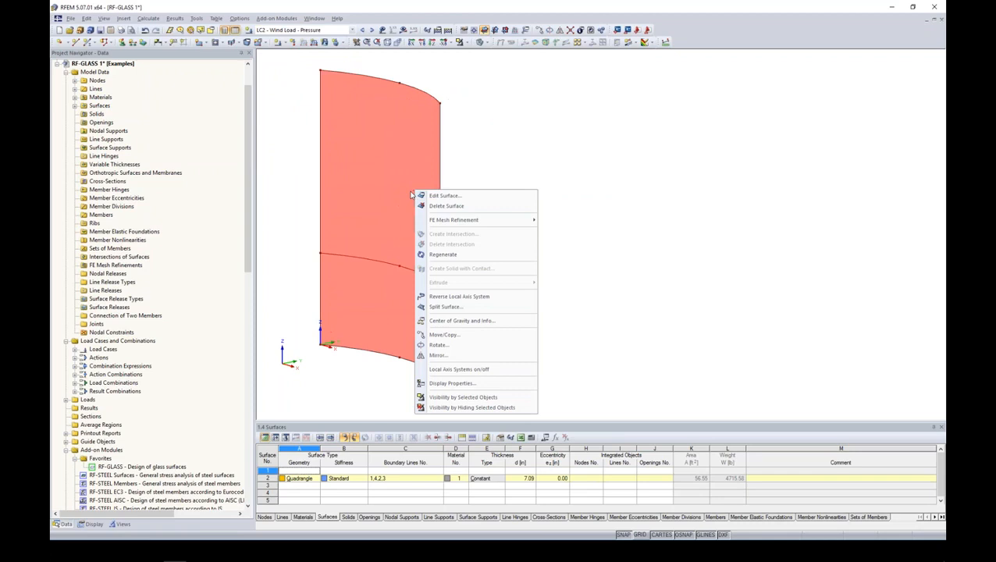
click(456, 369)
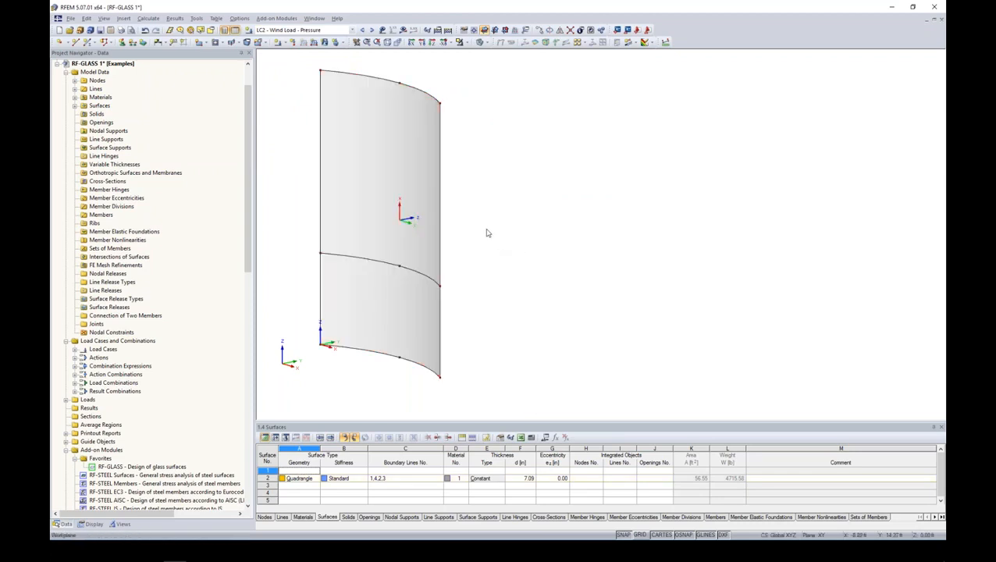
Apply a uniform surface load of -0.030 ksf in the local z direction to the curved glass surface in the wind pressure load case
click(324, 42)
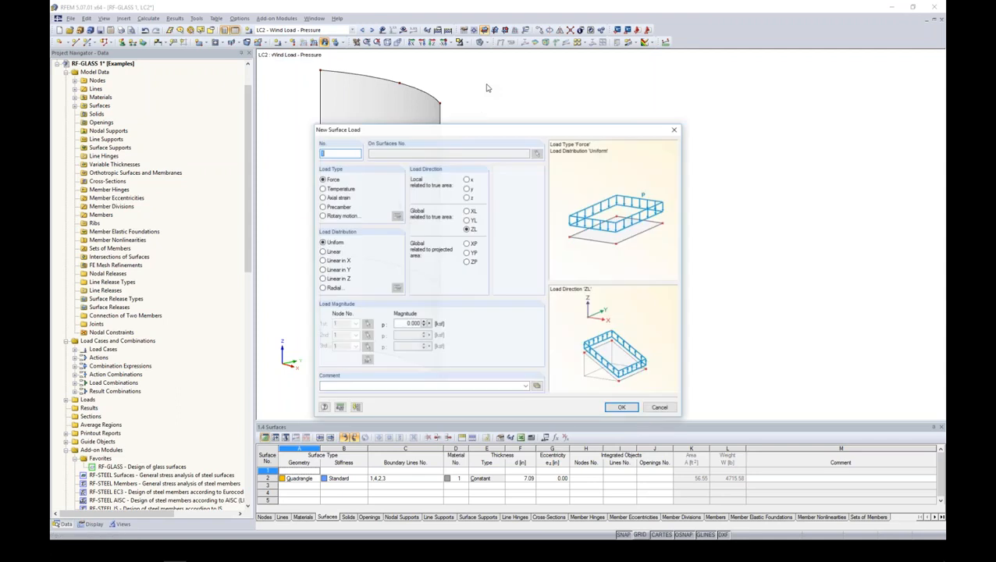
drag(485, 132, 644, 86)
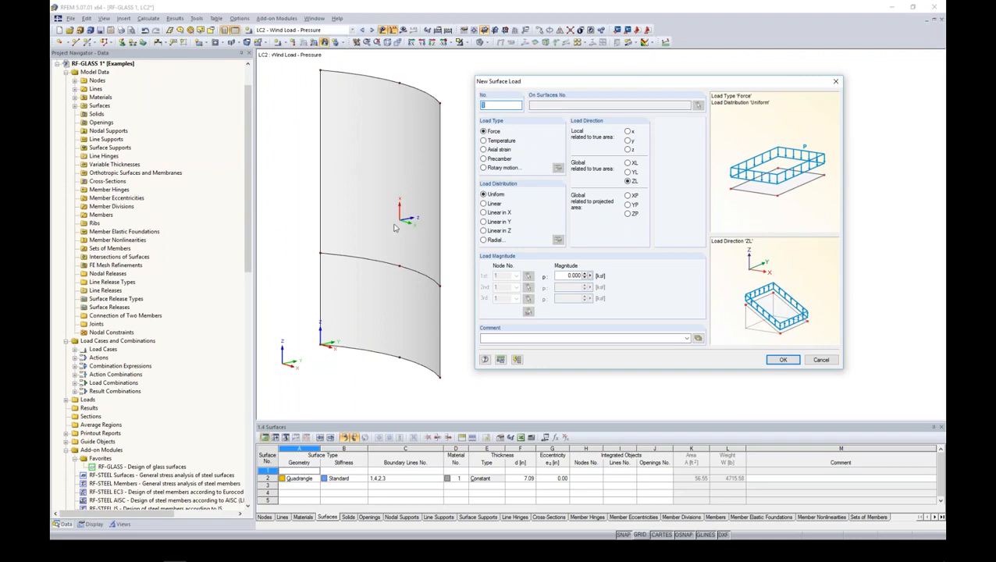
click(628, 150)
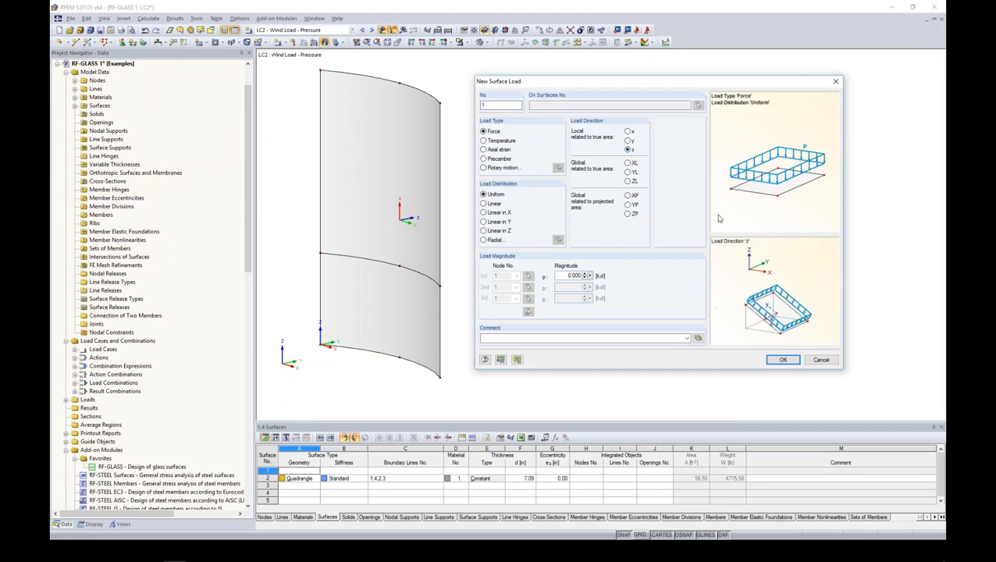
click(628, 150)
drag(564, 276, 686, 284)
key(BackSpace)
click(783, 359)
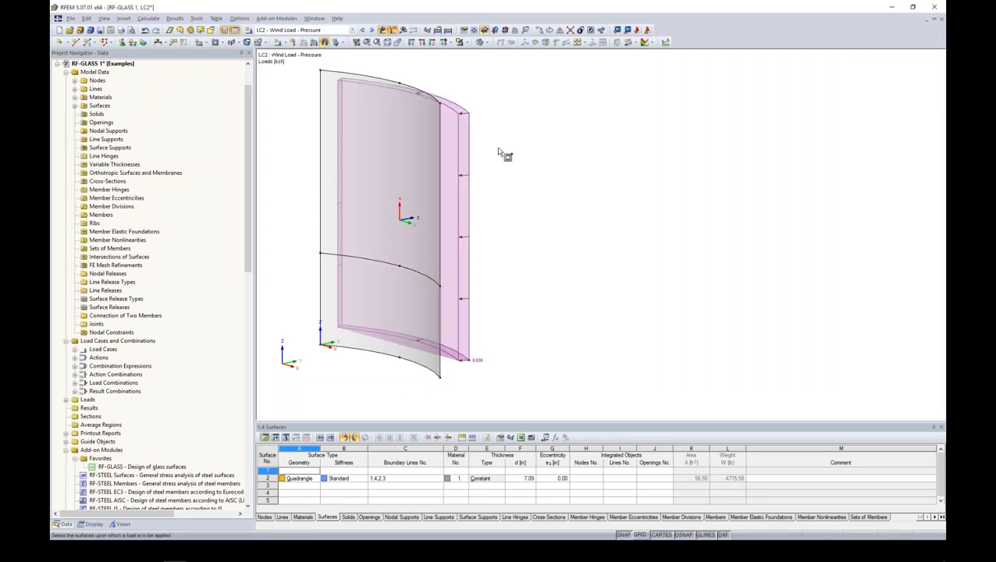
ctrl+middle_drag(563, 245, 513, 239)
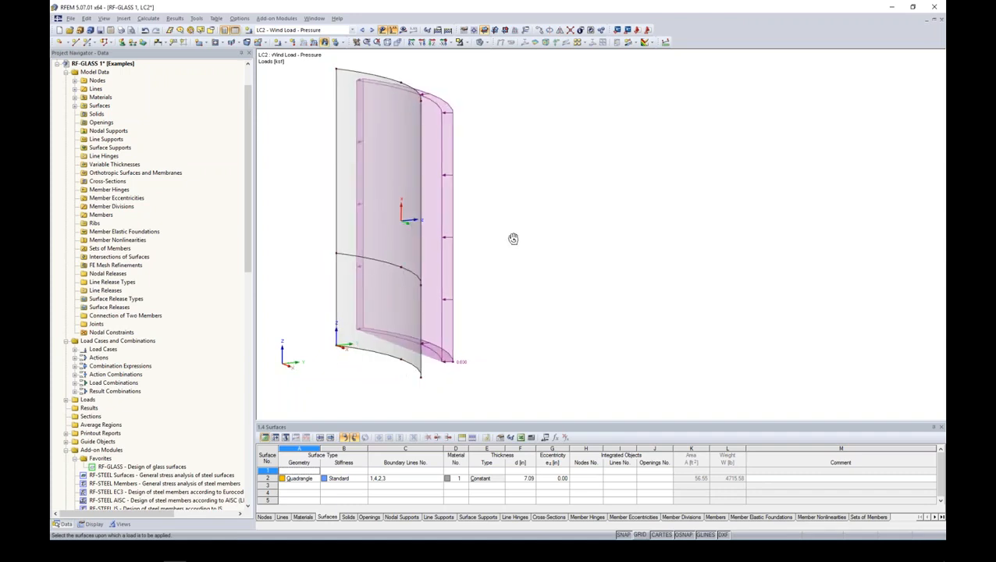
In the Wind Load - Suction load case, apply a uniform surface load of 0.02 ksf in local z to the glass surface
click(372, 31)
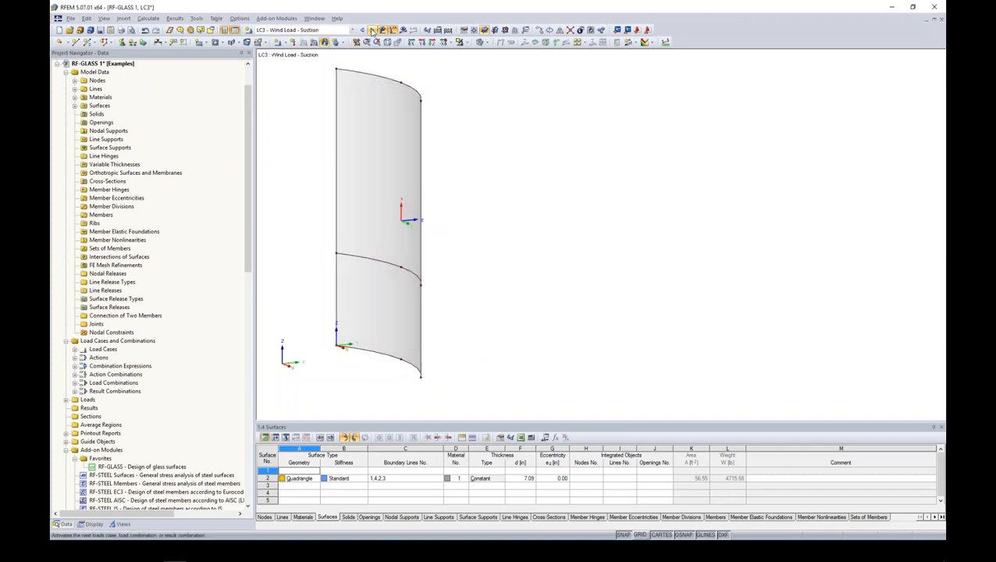
click(324, 42)
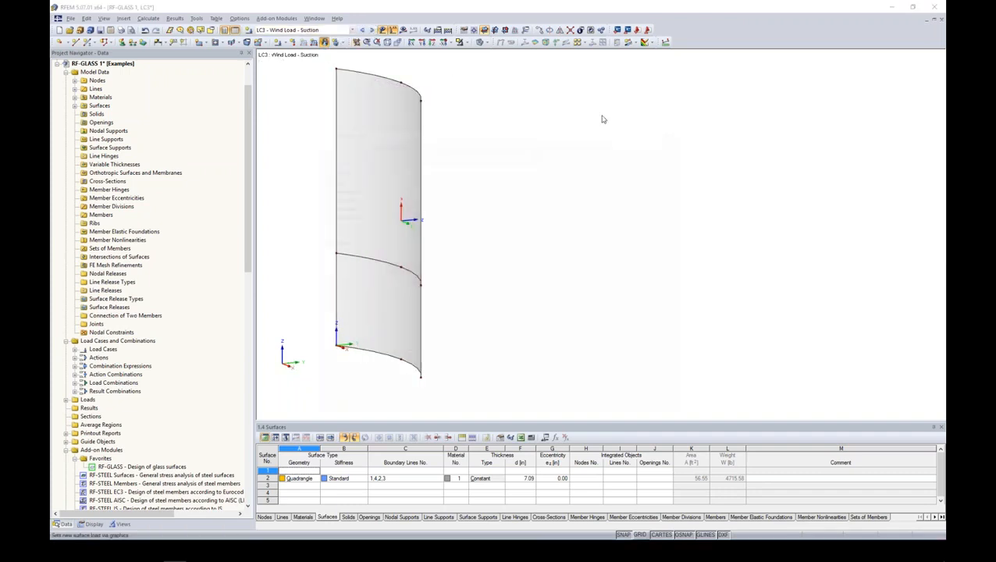
drag(540, 129, 687, 95)
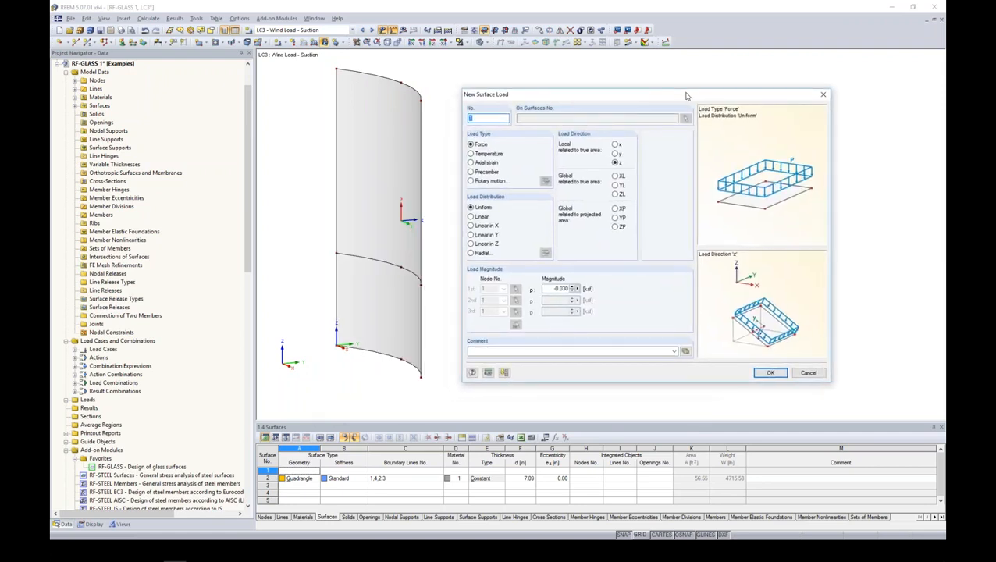
double_click(558, 288)
text(0.02)
click(768, 373)
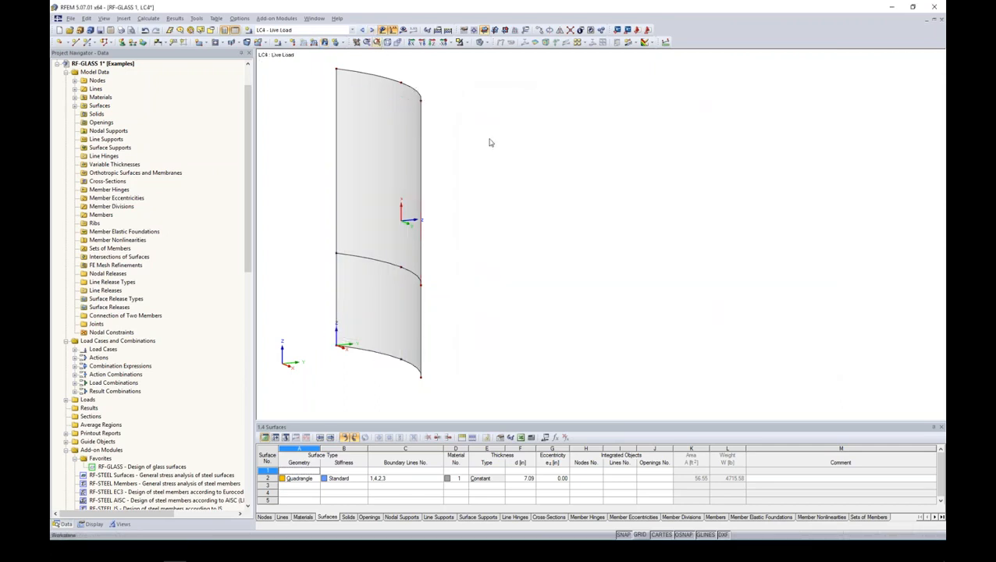
In the Live Load case, apply a uniform line load in the global YL direction to the intermediate arc across the glass surface
click(314, 42)
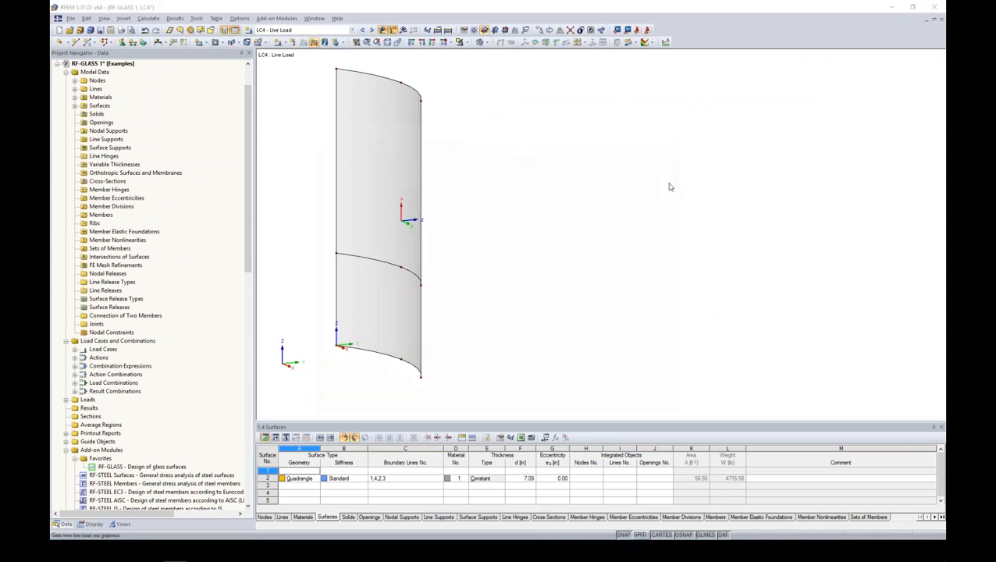
drag(524, 124, 669, 89)
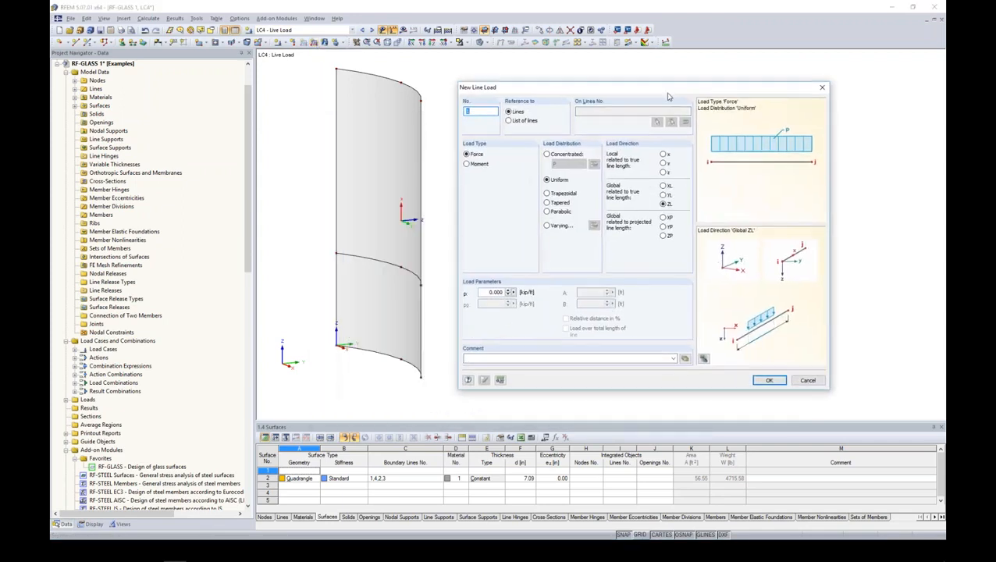
click(662, 196)
double_click(491, 292)
text(0.)
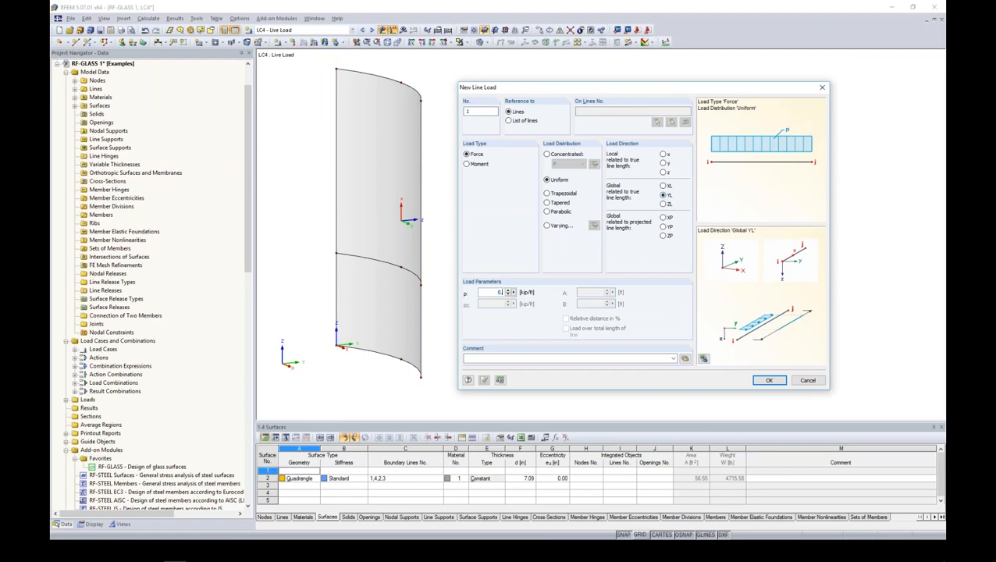
click(769, 380)
right_click(516, 276)
ctrl+middle_drag(502, 265, 524, 267)
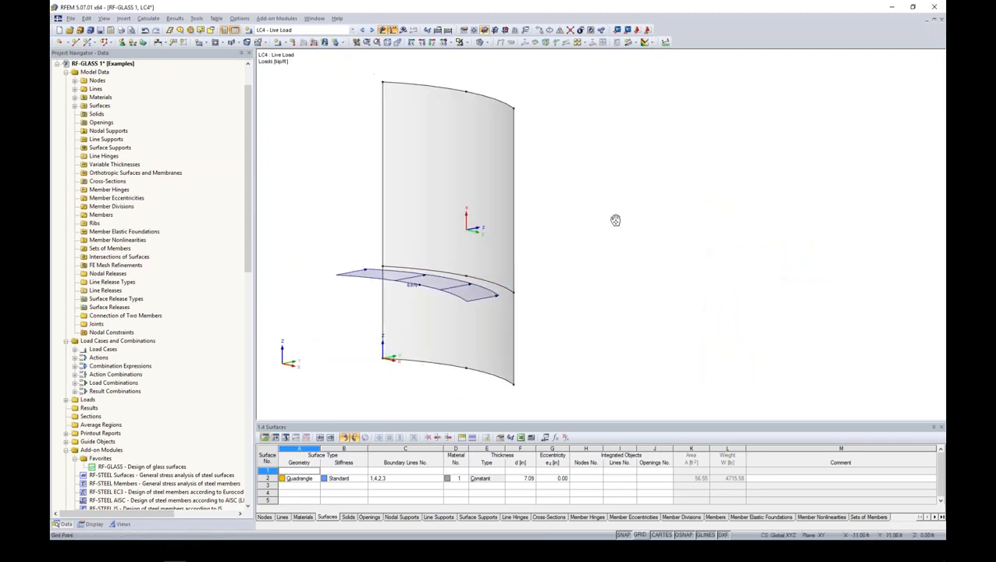
Return to the Wind Load - Pressure load case and hide the loads in the model view
click(361, 30)
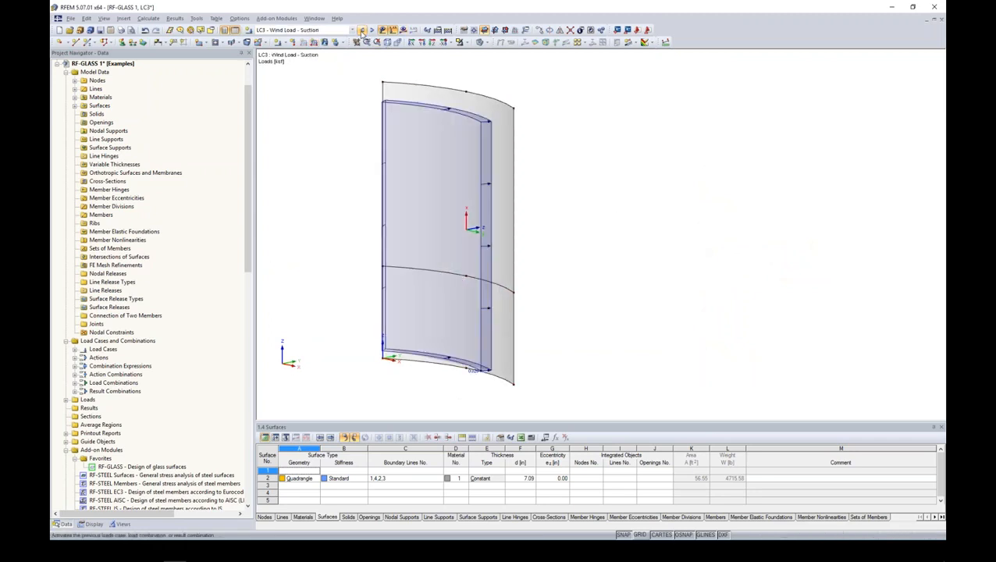
click(361, 29)
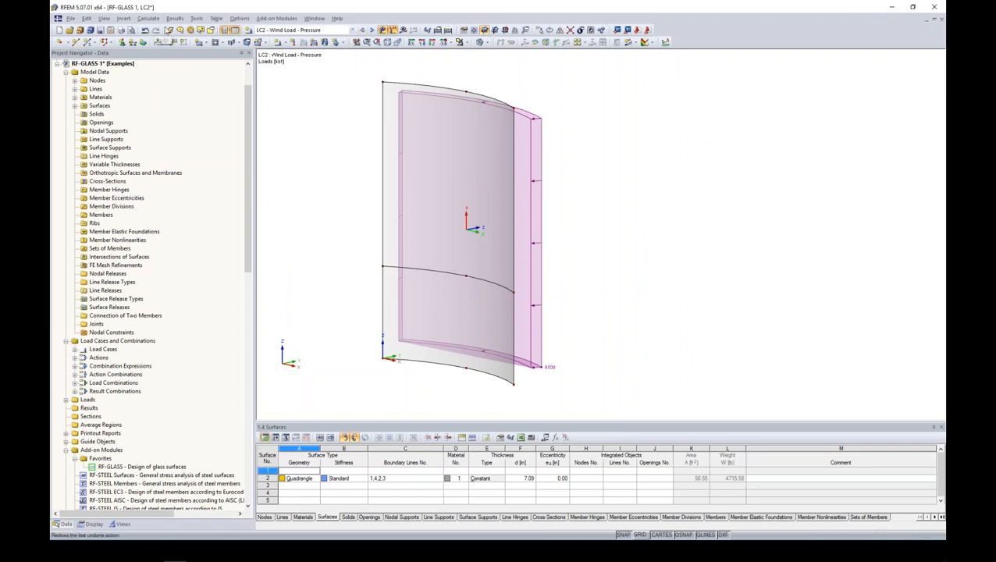
click(383, 30)
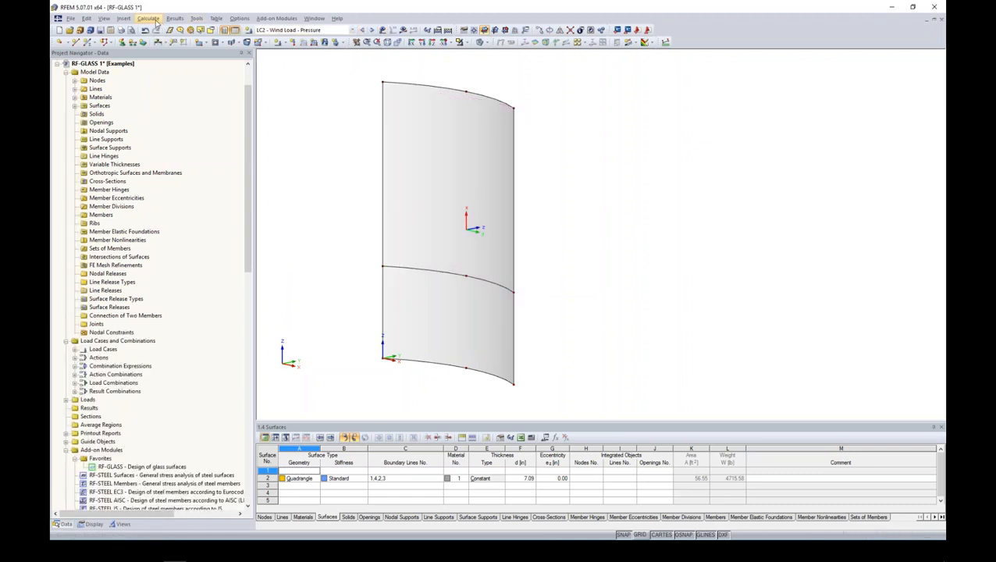
Set the FE mesh target length of finite elements to 0.5 ft
click(149, 18)
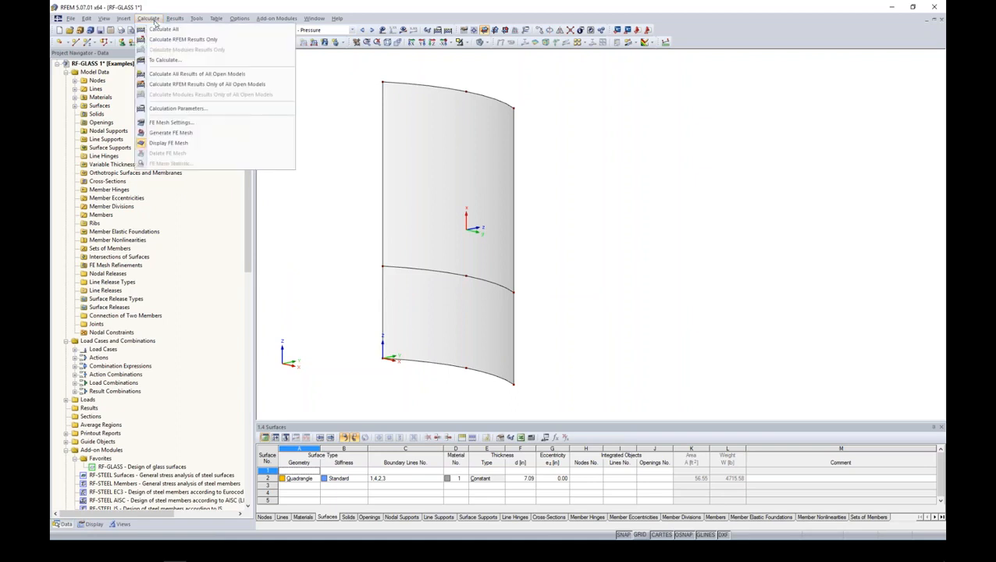
click(168, 122)
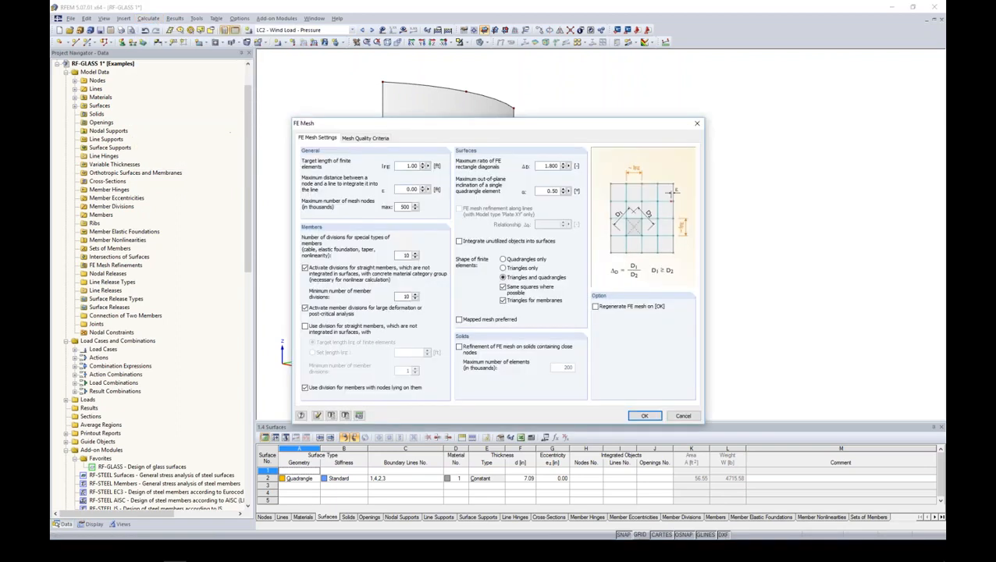
drag(400, 131, 442, 95)
double_click(449, 133)
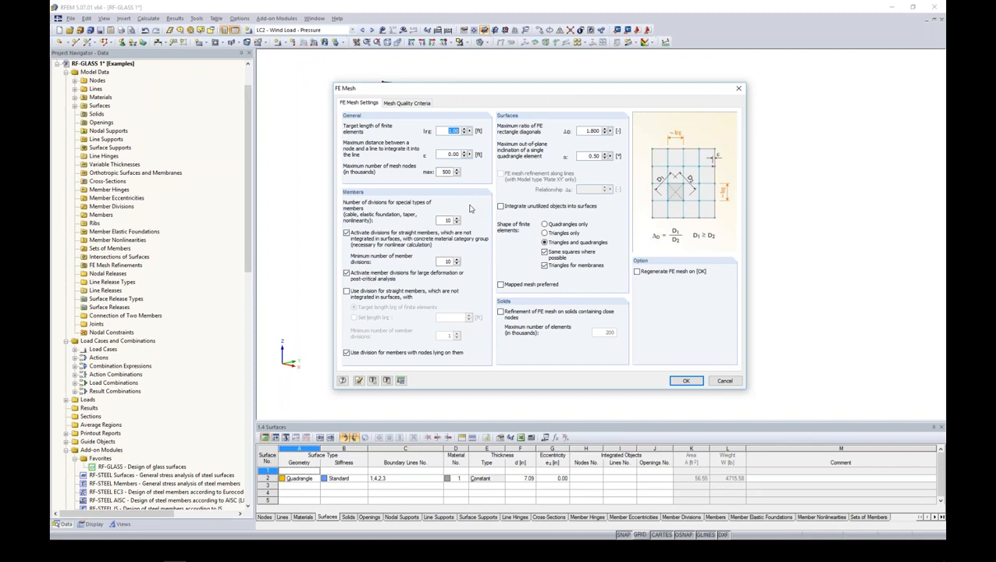
drag(447, 93, 586, 104)
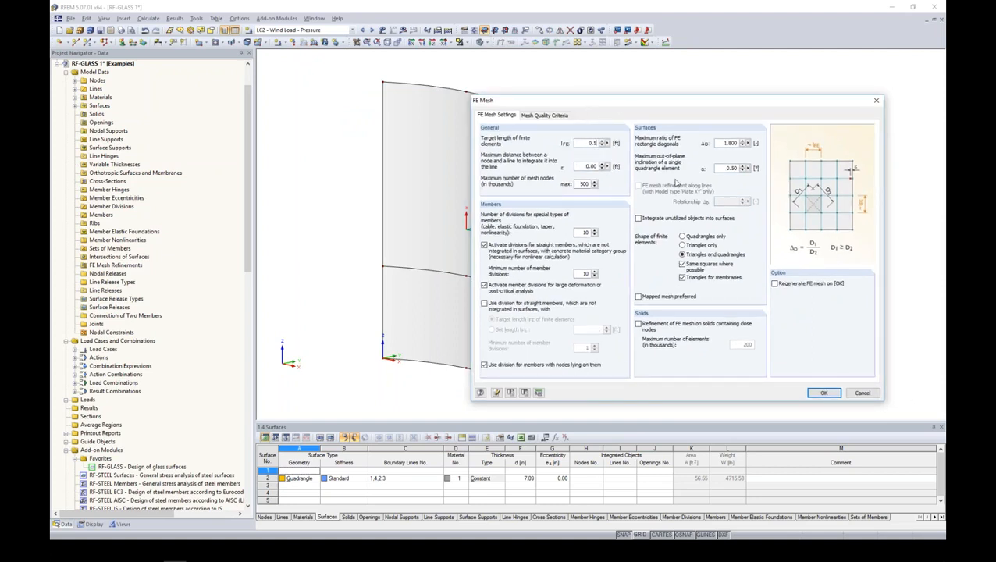
click(823, 392)
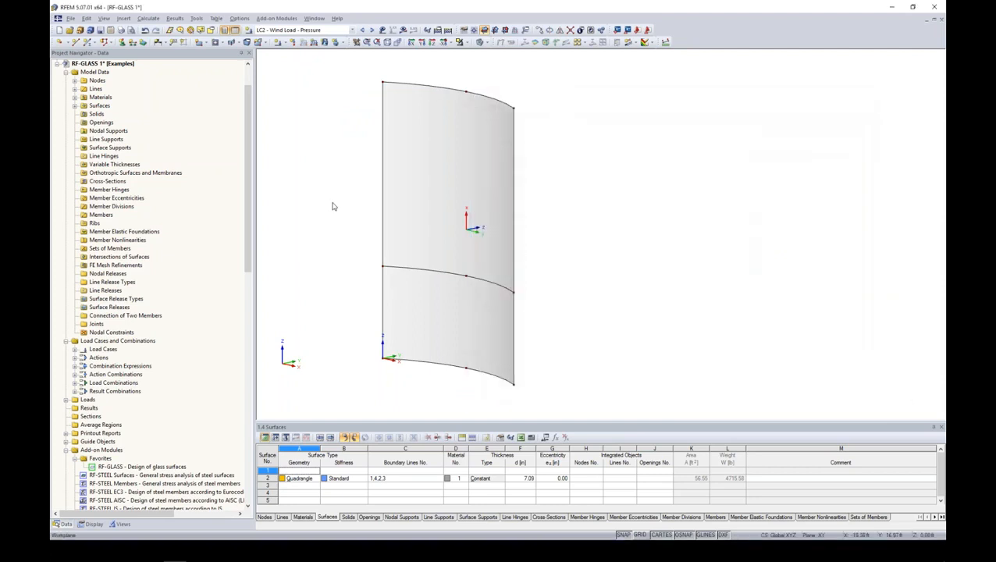
Generate the FE mesh on the curved glass surface
click(149, 17)
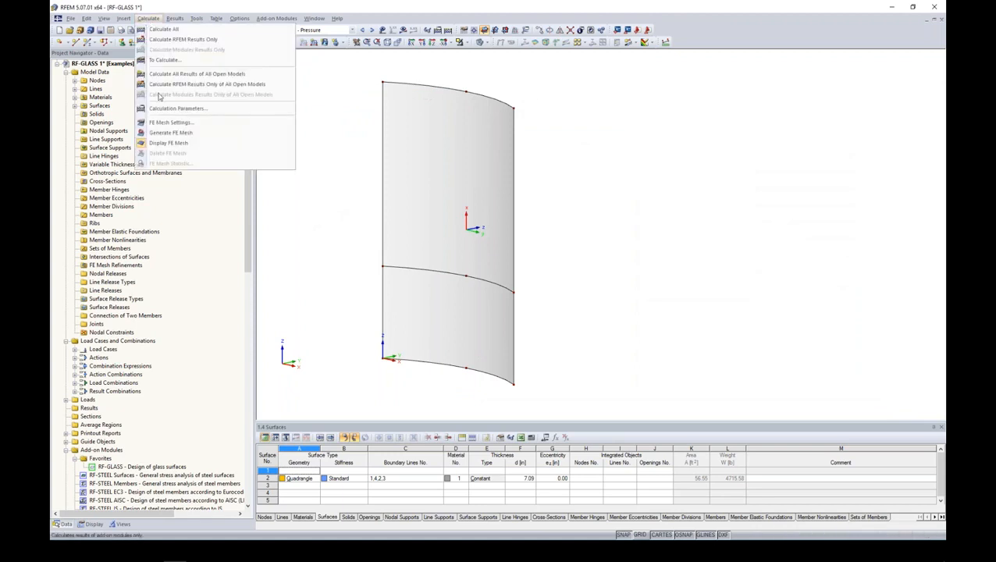
click(180, 133)
mouse_move(571, 253)
ctrl+middle_down()
mouse_move(658, 214)
mouse_move(585, 246)
mouse_move(558, 202)
mouse_move(568, 267)
ctrl+middle_up()
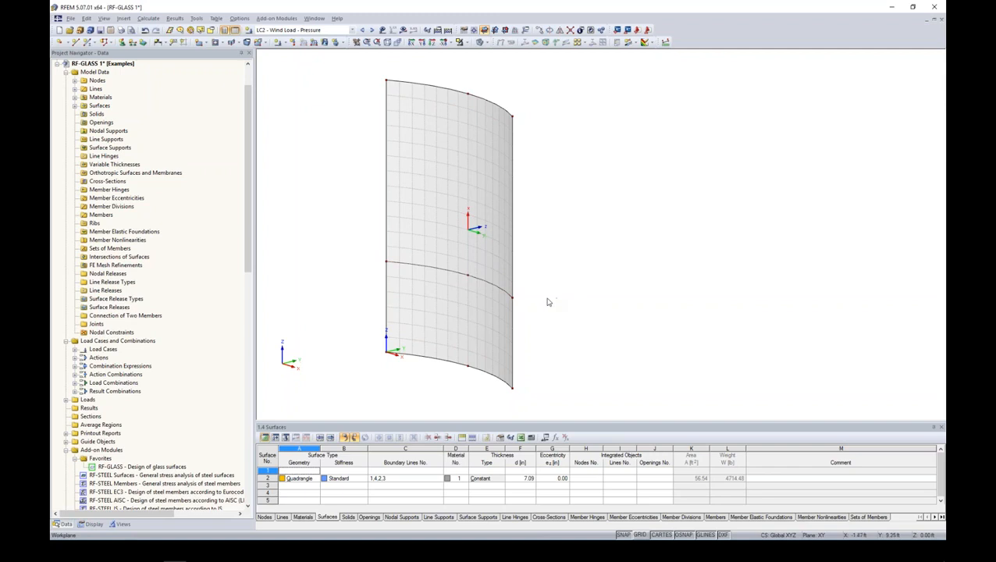
middle_drag(552, 263, 501, 252)
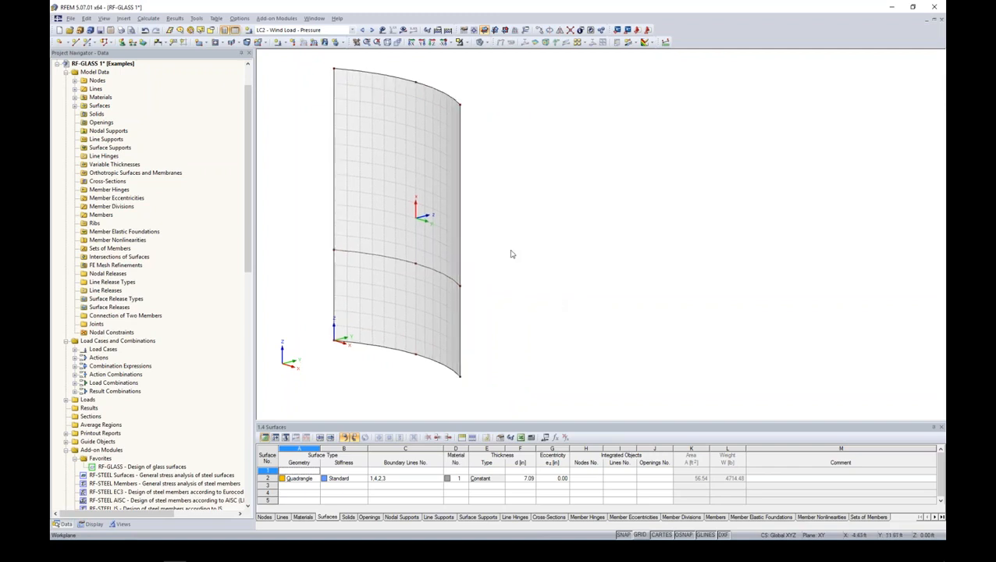
Start the RF-GLASS add-on module from the favorite add-on modules
drag(250, 259, 252, 348)
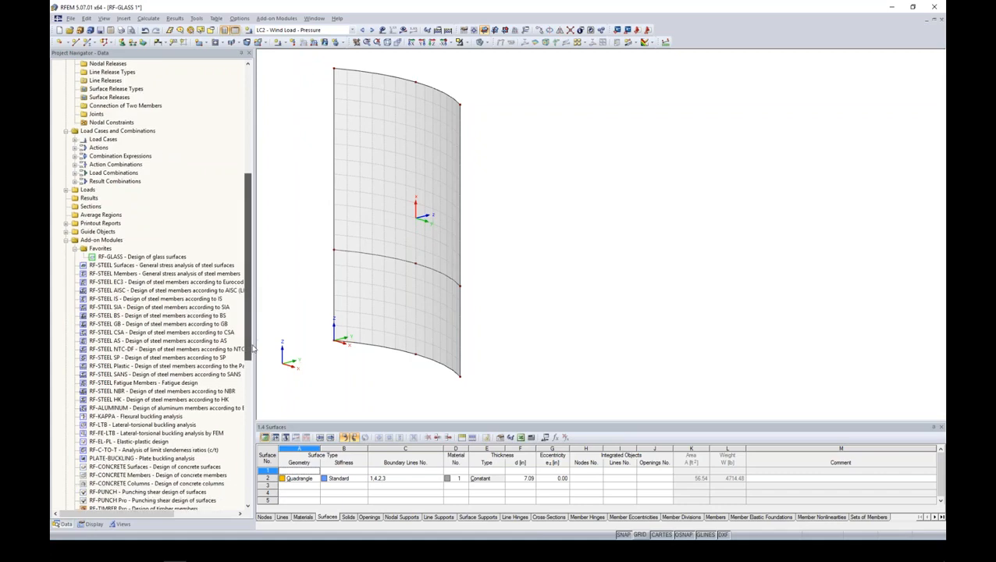
mouse_move(246, 254)
mouse_down()
mouse_move(250, 352)
mouse_move(250, 252)
mouse_up()
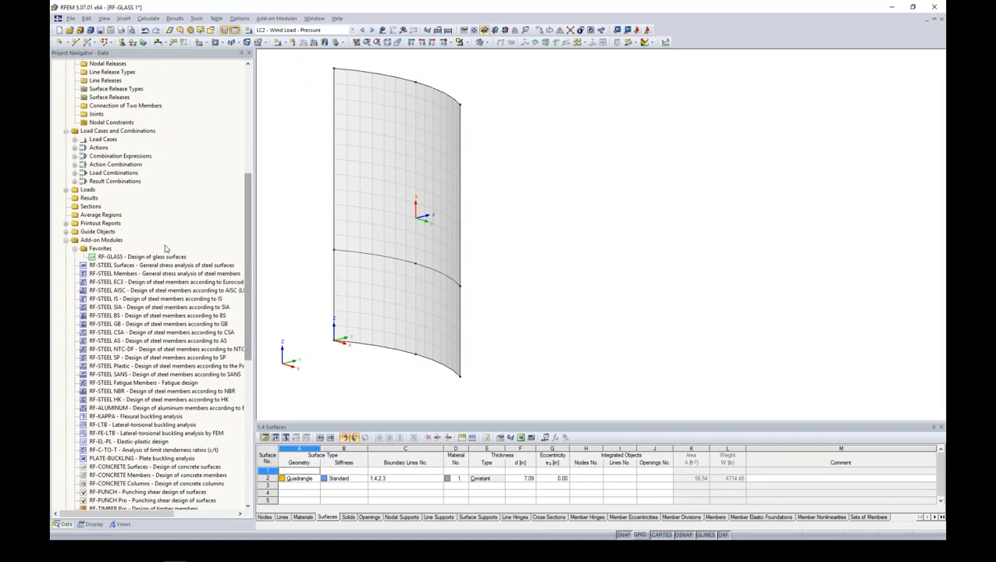
right_click(149, 257)
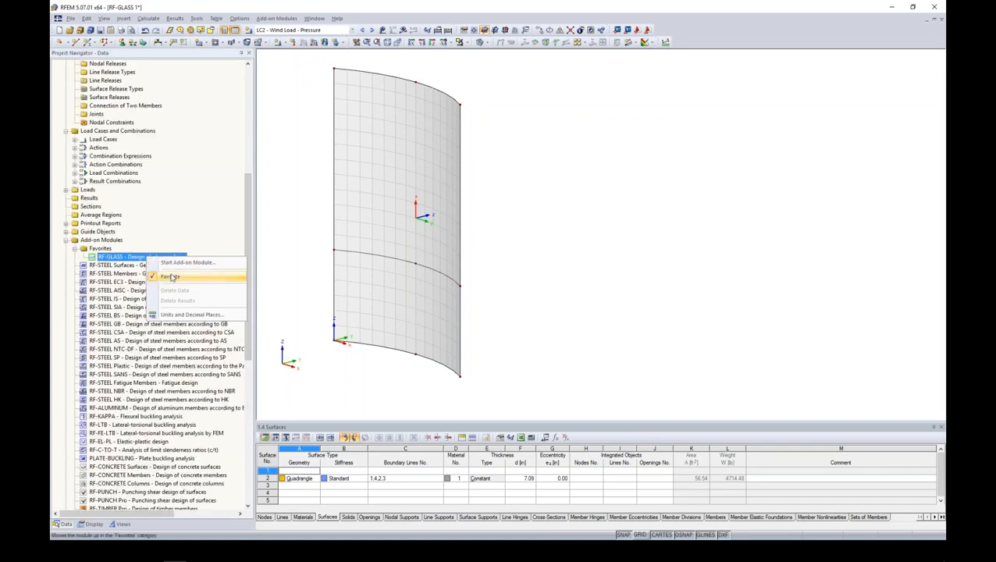
click(123, 260)
double_click(123, 260)
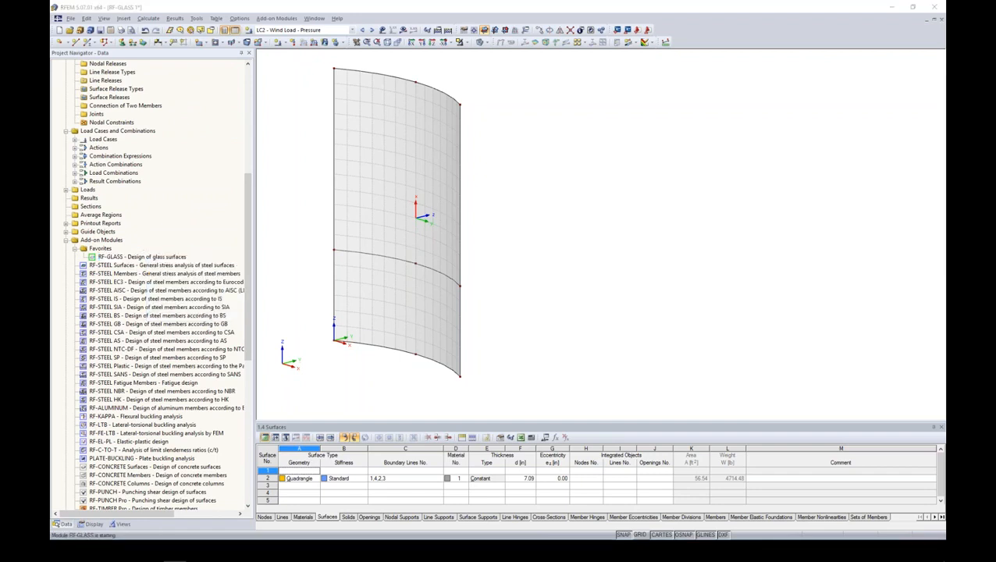
drag(427, 99, 558, 78)
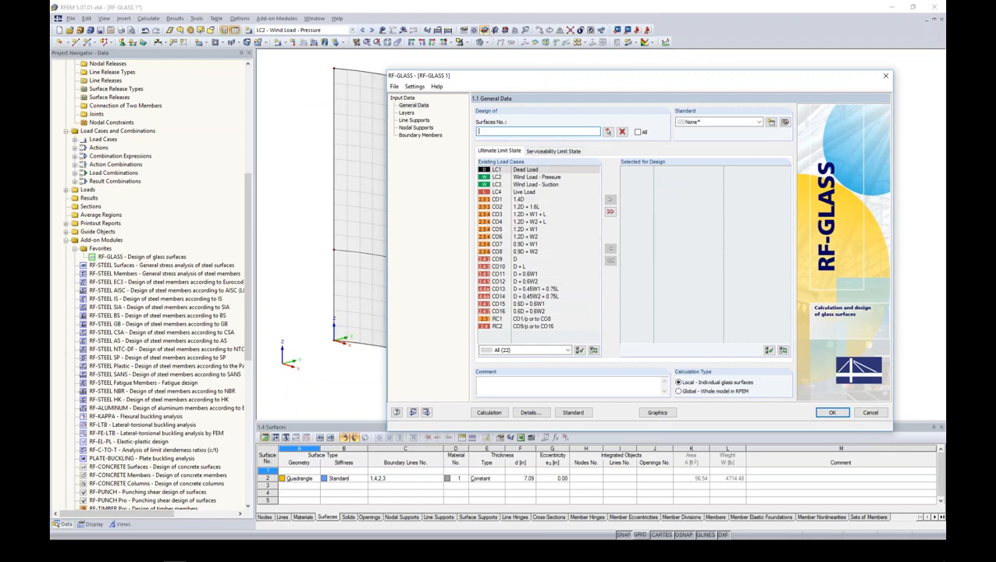
Include all surfaces in the glass design and set the design standard to Ohne
click(638, 132)
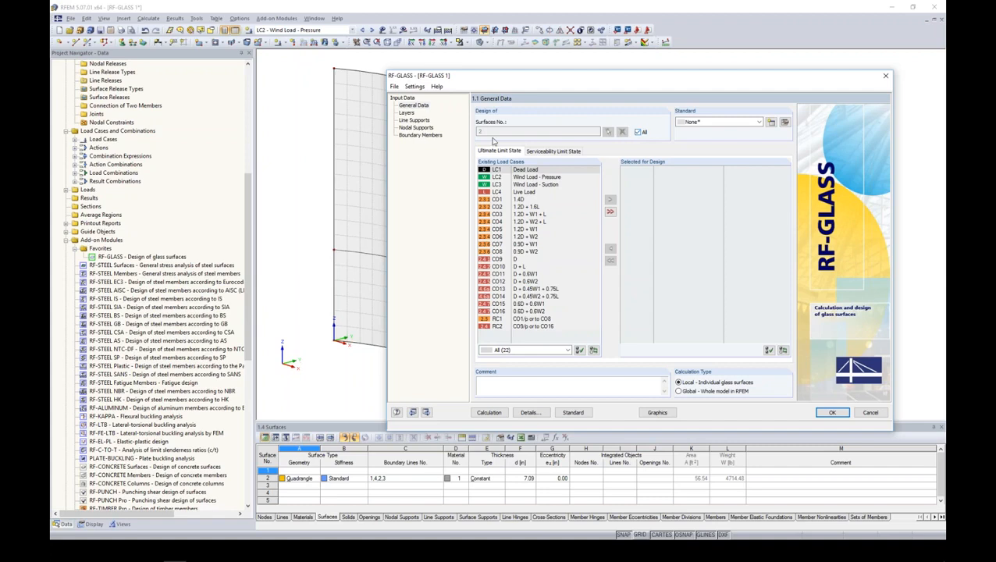
click(758, 122)
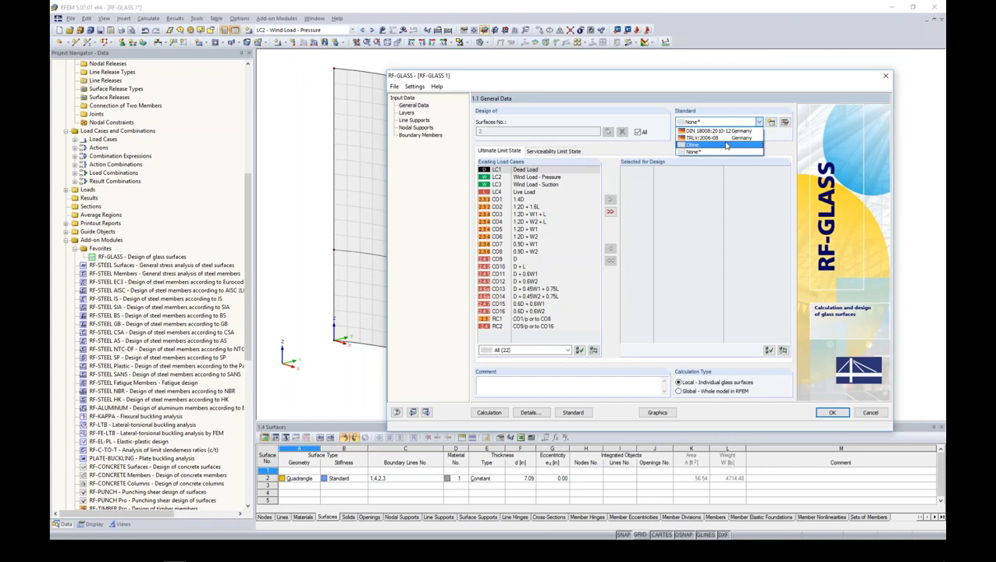
click(725, 145)
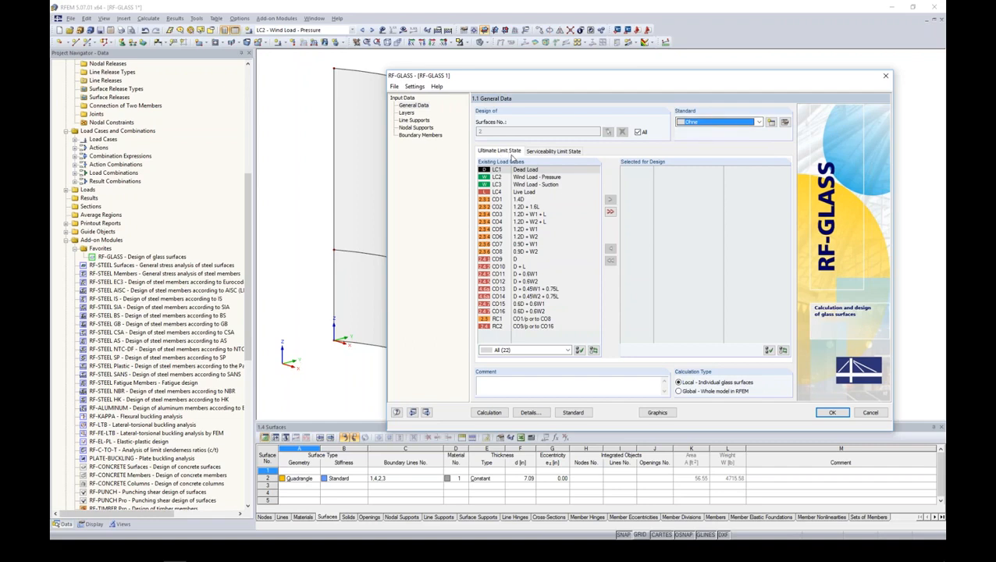
Add load combinations CO1 through CO8 to the ultimate limit state design
click(519, 178)
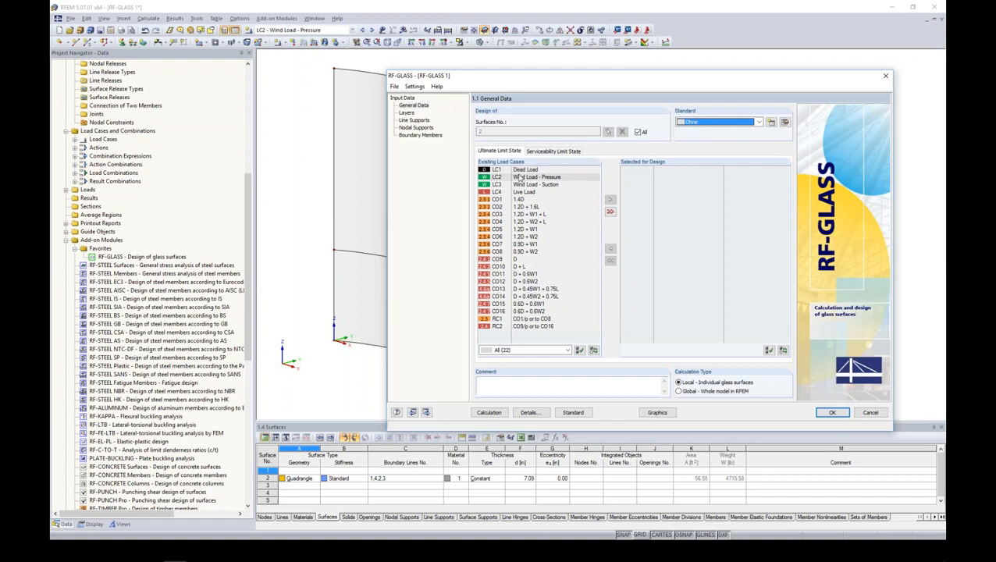
click(519, 199)
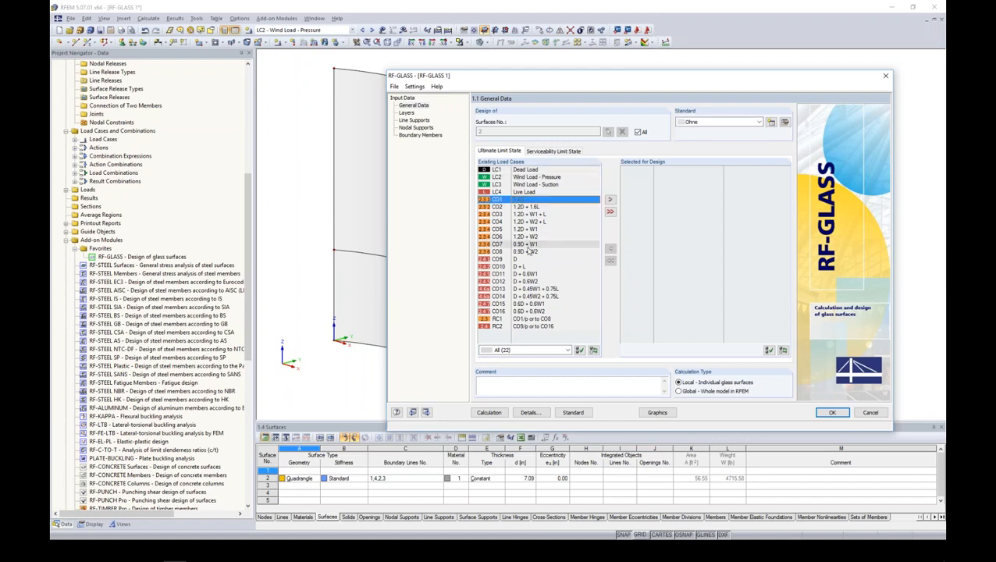
shift+click(528, 252)
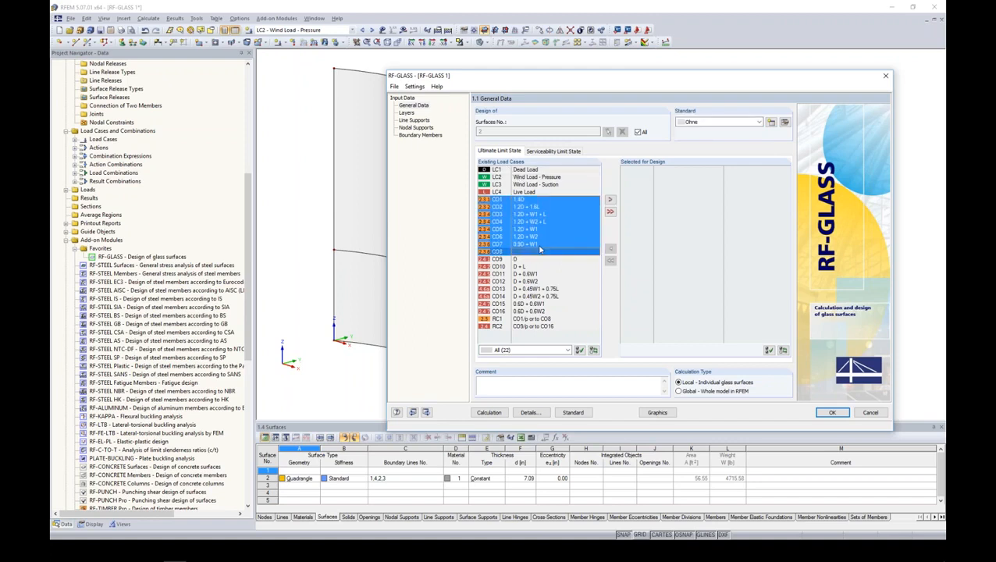
click(609, 199)
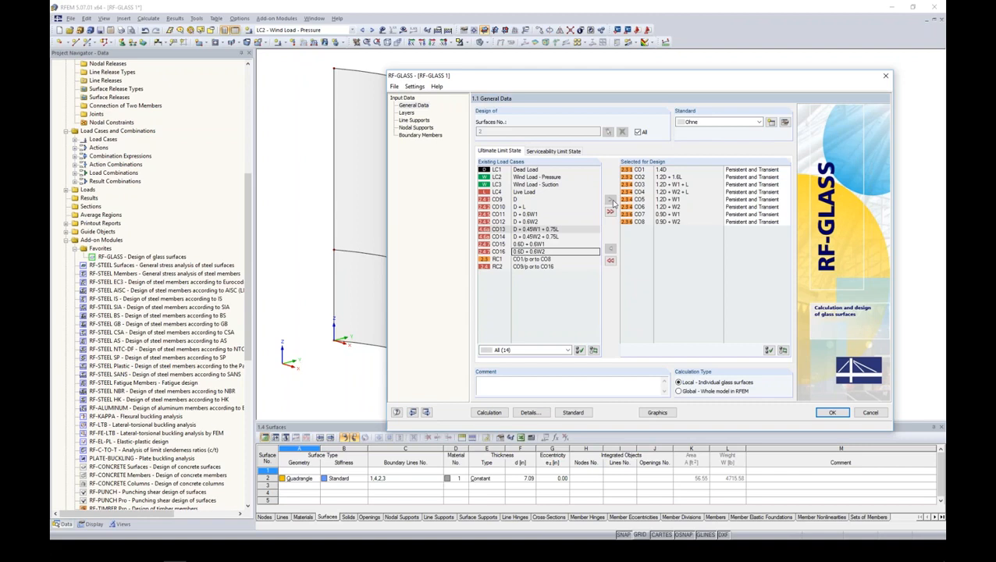
Add load combinations CO9 through CO16 to the serviceability limit state design
click(571, 151)
click(521, 258)
shift+click(523, 311)
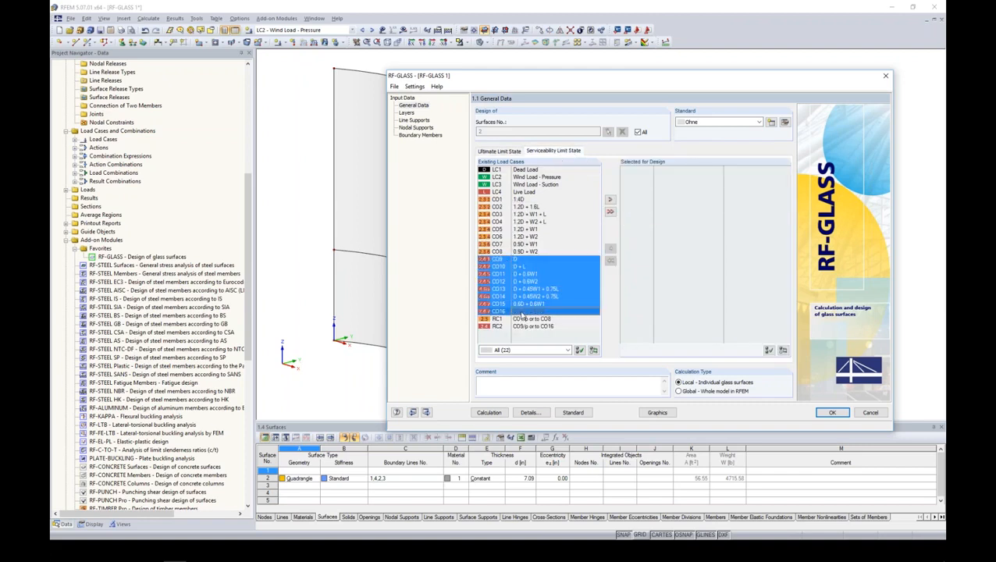
click(609, 199)
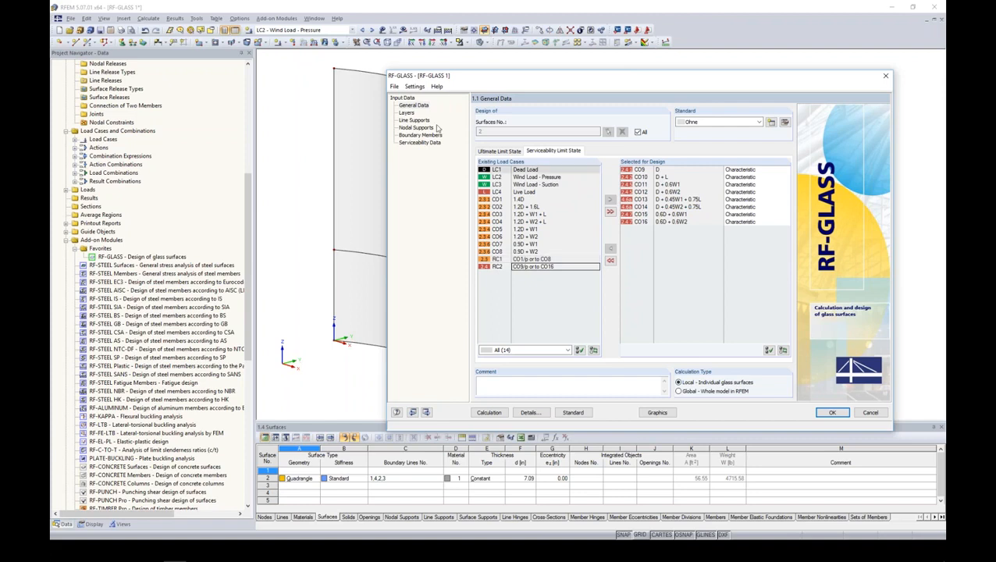
Go to the layer definition and assign Composition 1 to the curved glass surface picked in the model
click(405, 112)
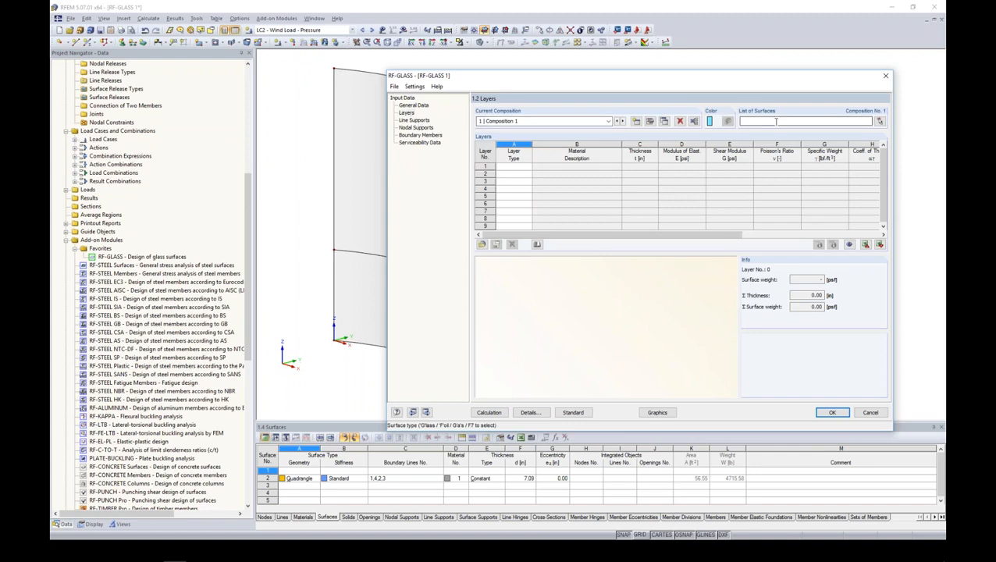
click(609, 122)
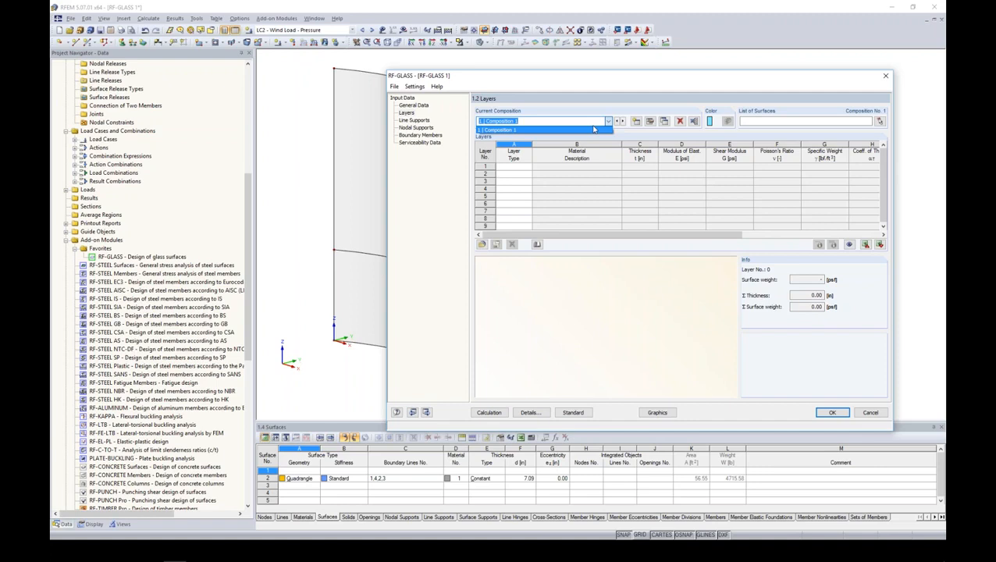
click(586, 121)
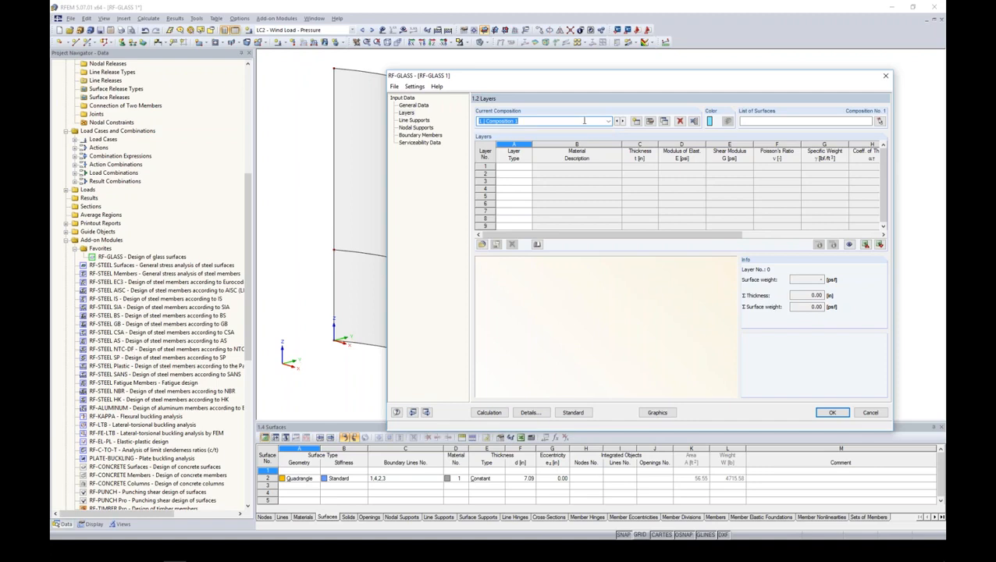
click(880, 122)
click(418, 216)
key(Return)
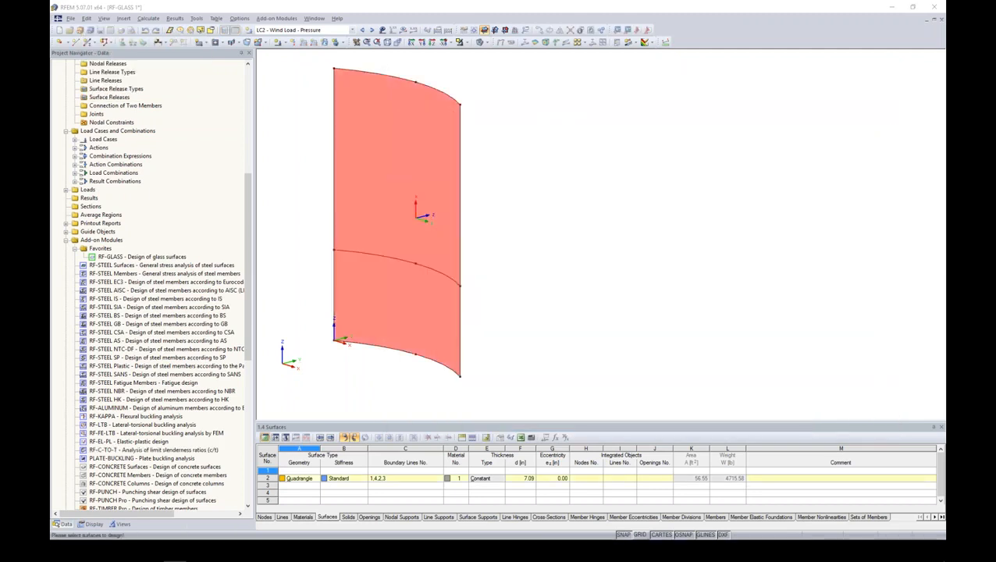
Set the type of layer 1 in Composition 1 to Glass
drag(531, 143, 557, 144)
click(551, 168)
click(552, 168)
click(553, 167)
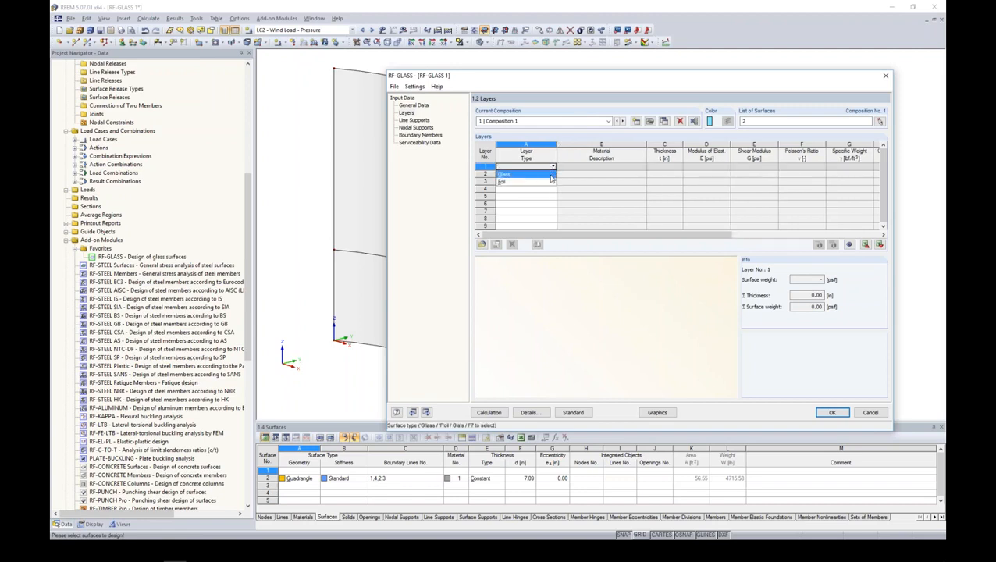
click(551, 174)
click(622, 168)
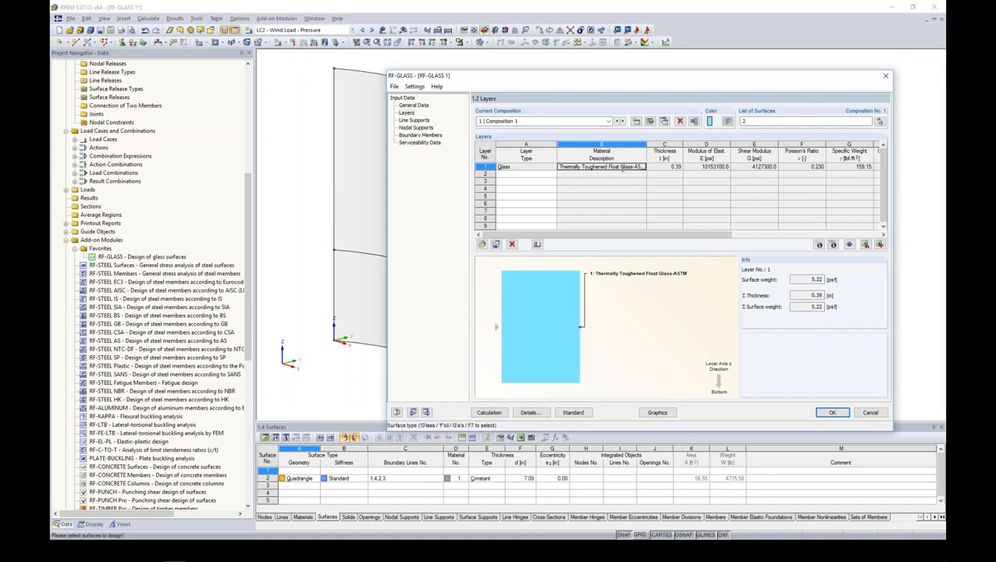
Browse the library's glass materials for all standards and use Thermally Toughened Float Glass-ASTM for layer 1
drag(646, 166, 669, 167)
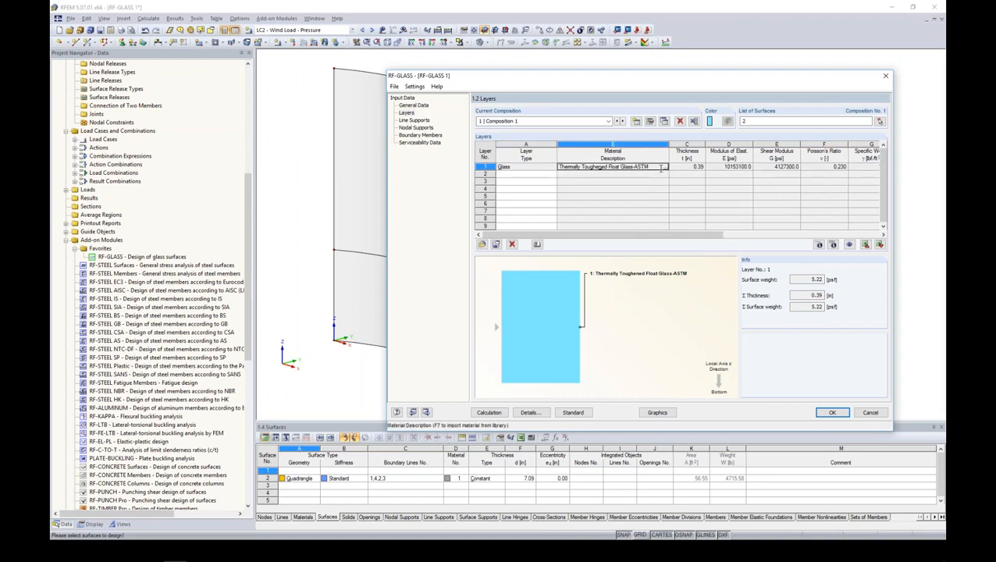
click(666, 169)
click(525, 142)
click(524, 152)
click(539, 166)
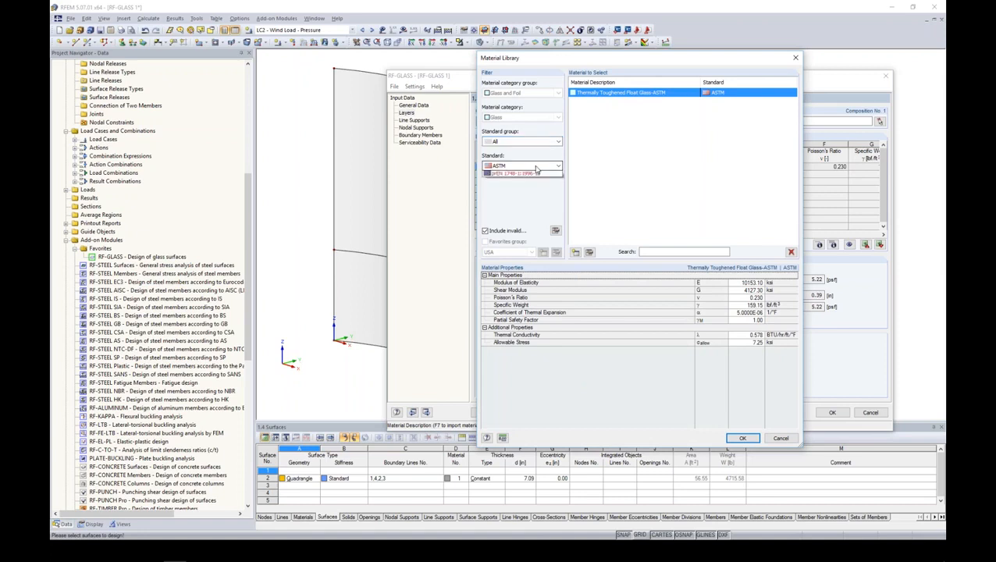
click(546, 173)
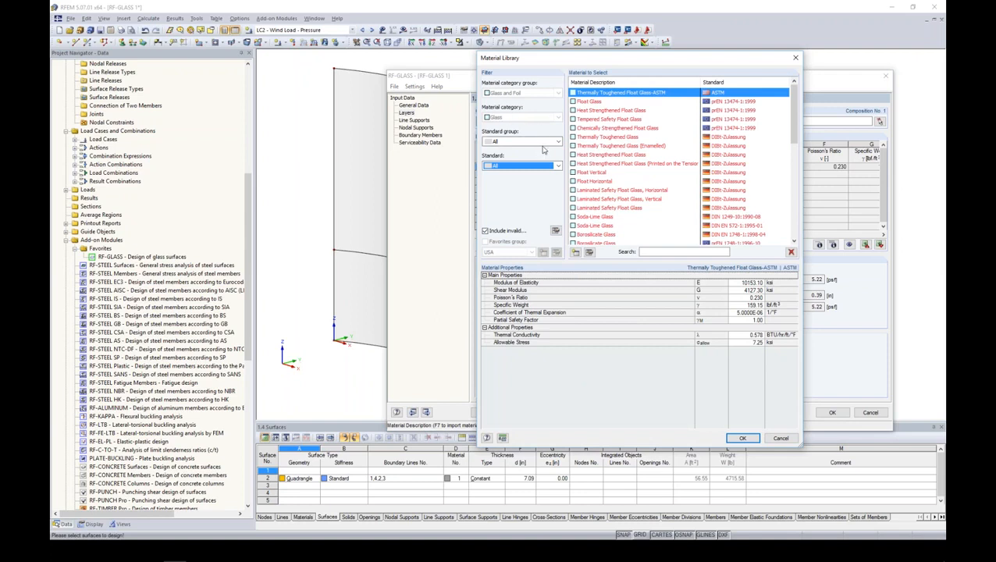
drag(793, 117, 793, 84)
click(558, 165)
click(550, 180)
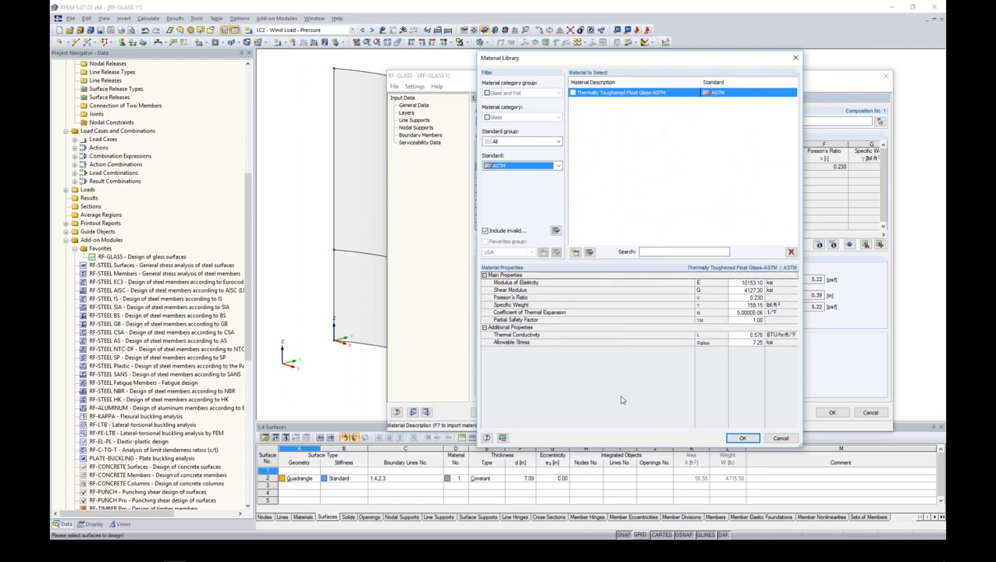
click(743, 438)
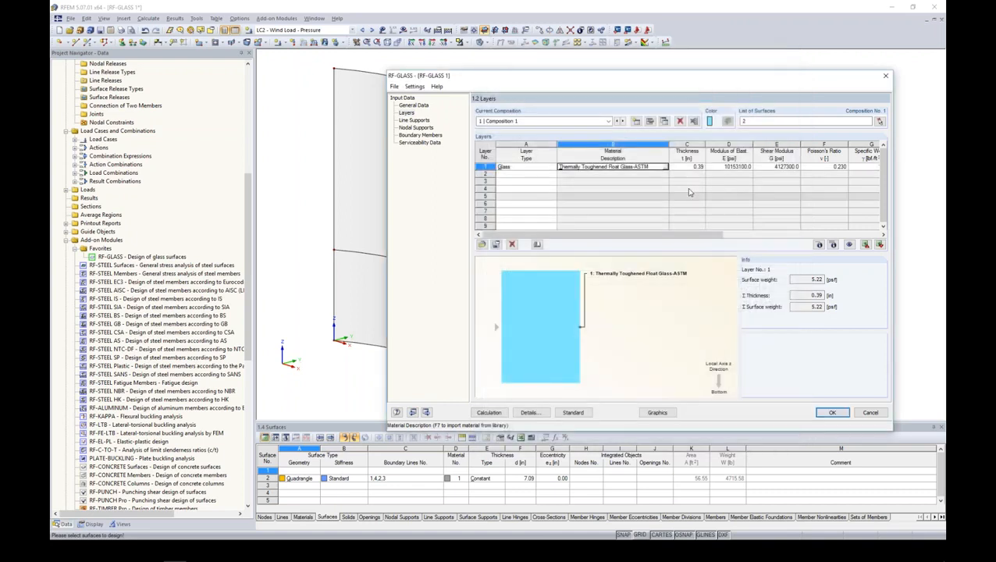
Set the thickness of glass layer 1 to 0.20 in and define layer 2 as Foil
key(Tab)
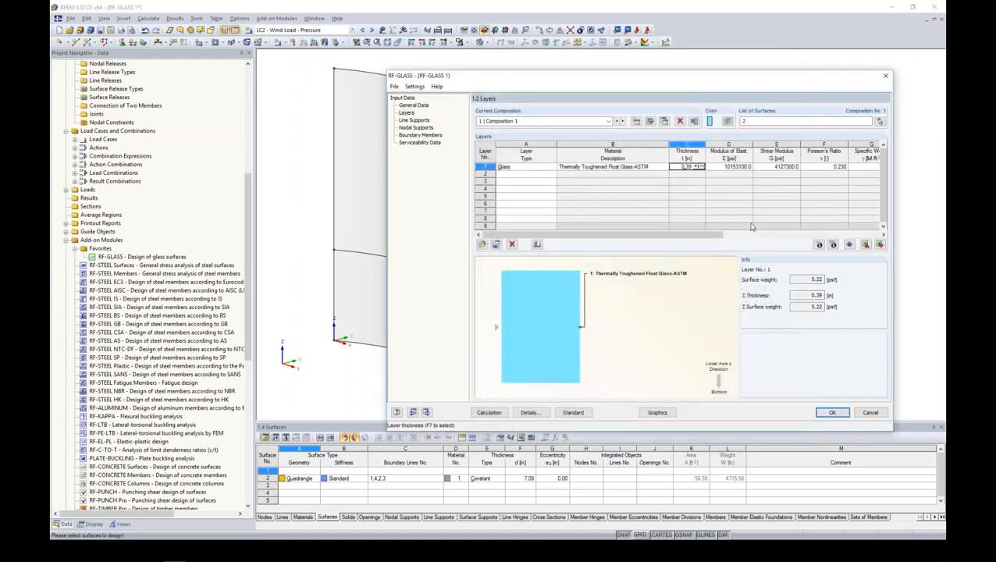
mouse_move(691, 238)
mouse_down()
mouse_move(836, 239)
mouse_move(690, 239)
mouse_up()
click(529, 176)
click(552, 174)
click(547, 191)
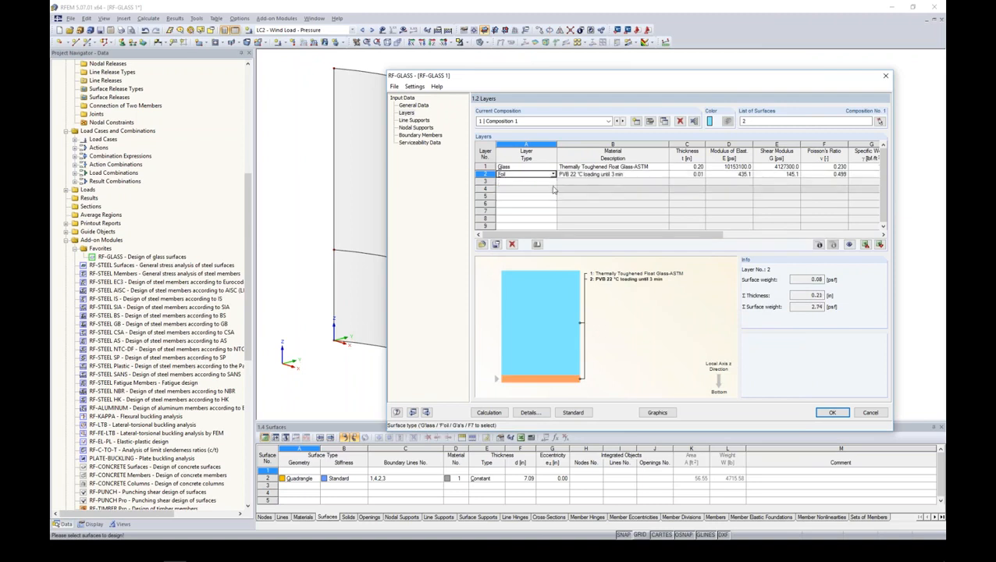
Assign the ASTM material Polymer Interlayer SentryGlas Plus 20 °C / 1 min to the foil layer
click(656, 174)
click(665, 174)
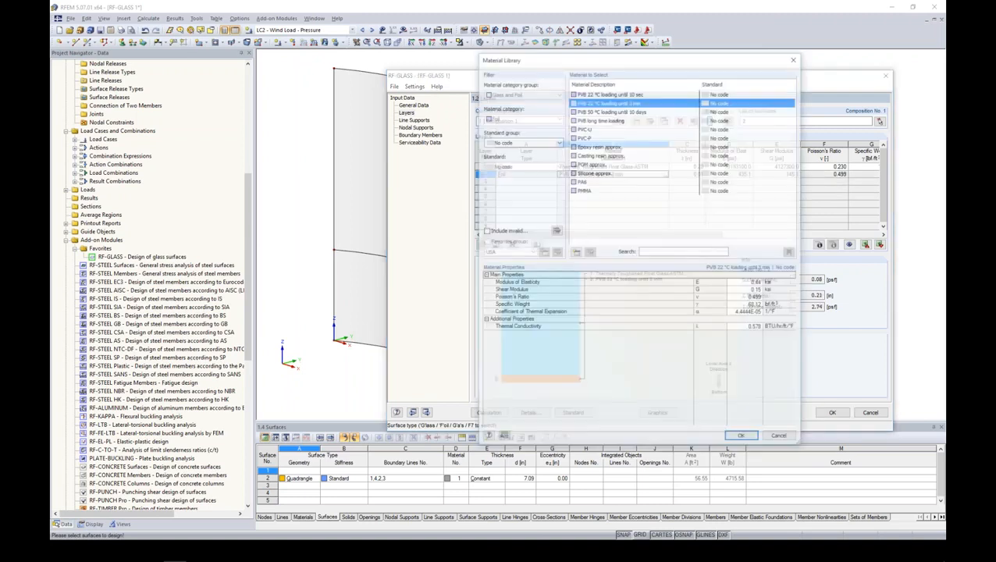
click(557, 141)
click(541, 164)
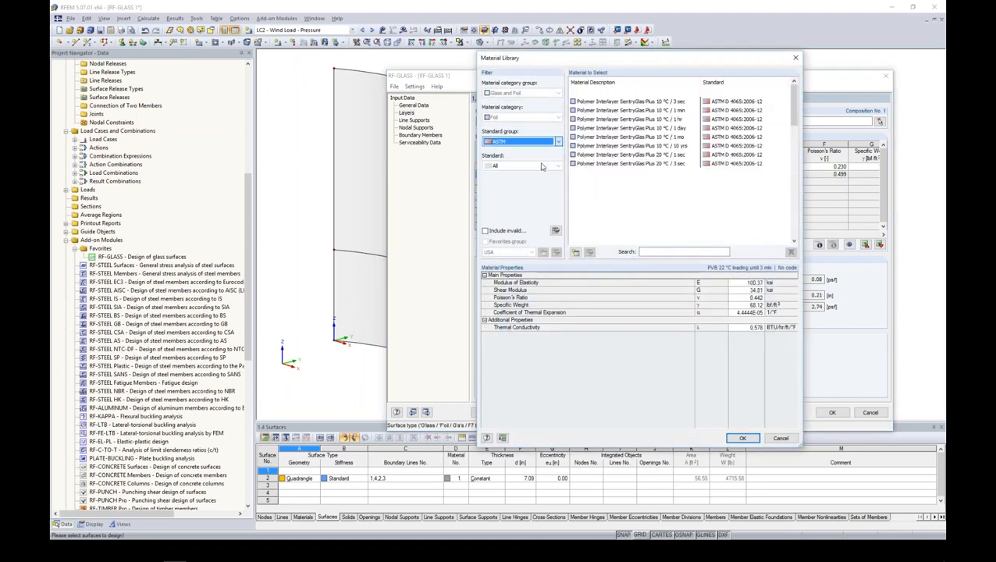
mouse_move(794, 101)
mouse_down()
mouse_move(792, 224)
mouse_move(795, 92)
mouse_up()
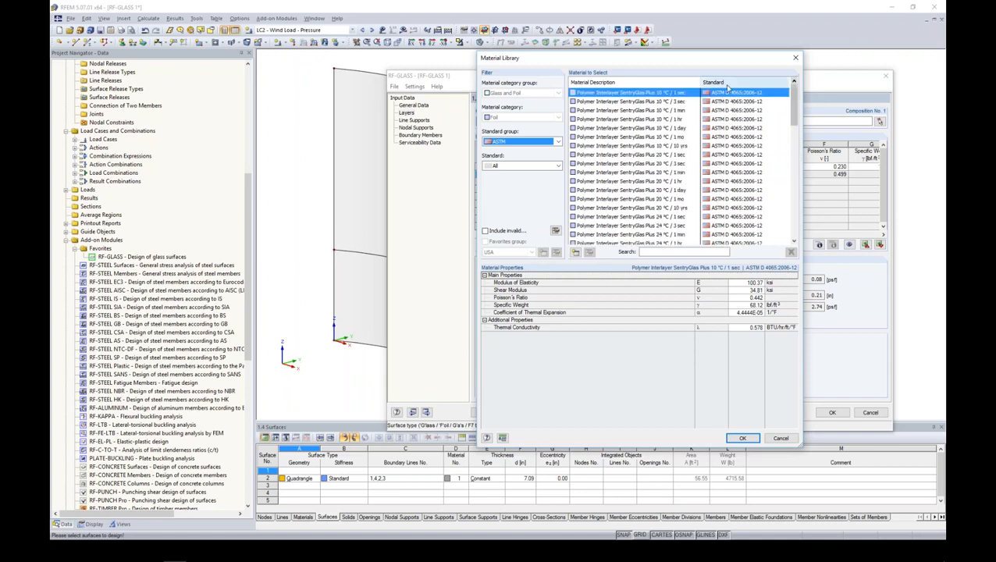
click(687, 173)
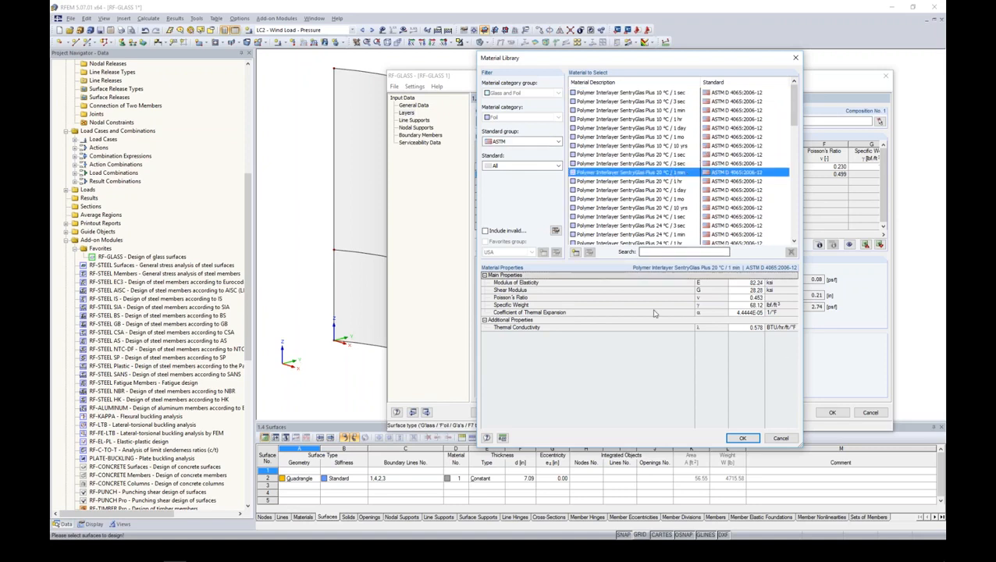
click(742, 438)
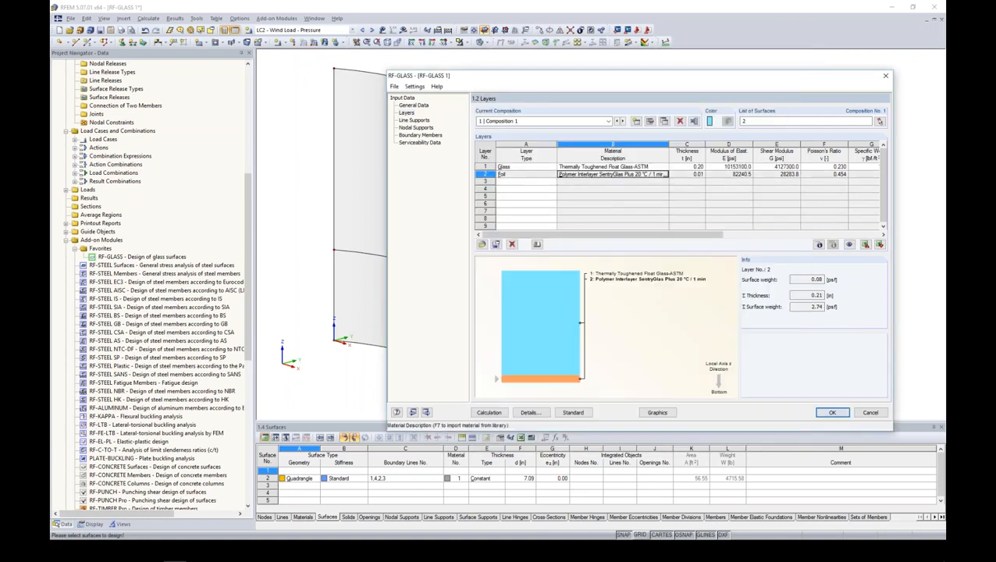
Add a third layer of type Glass beneath the foil layer
click(546, 181)
click(552, 181)
click(551, 189)
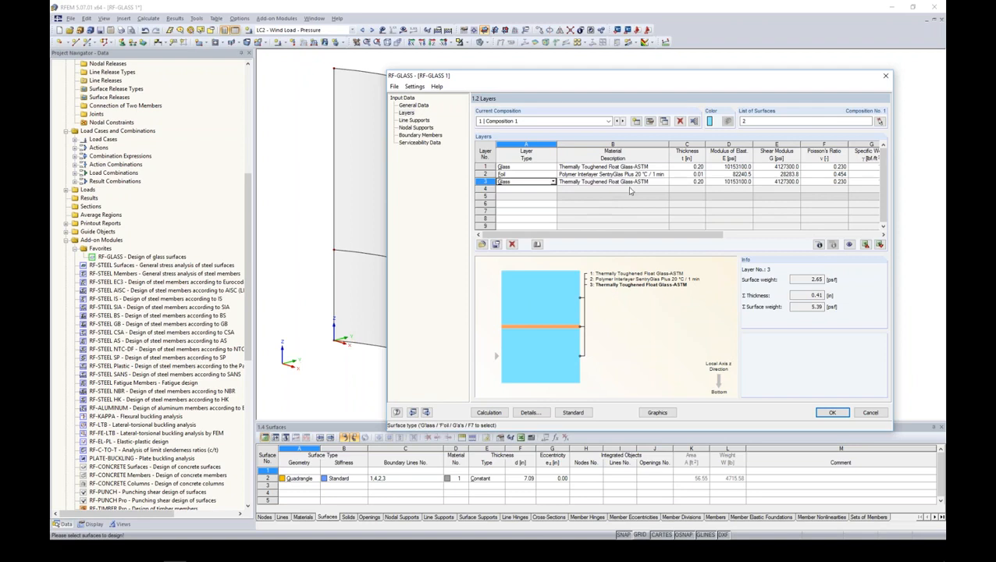
Set the laminated glass modeling of Composition 1 to 2D, with coupling considered and FE mesh refinement off
click(650, 123)
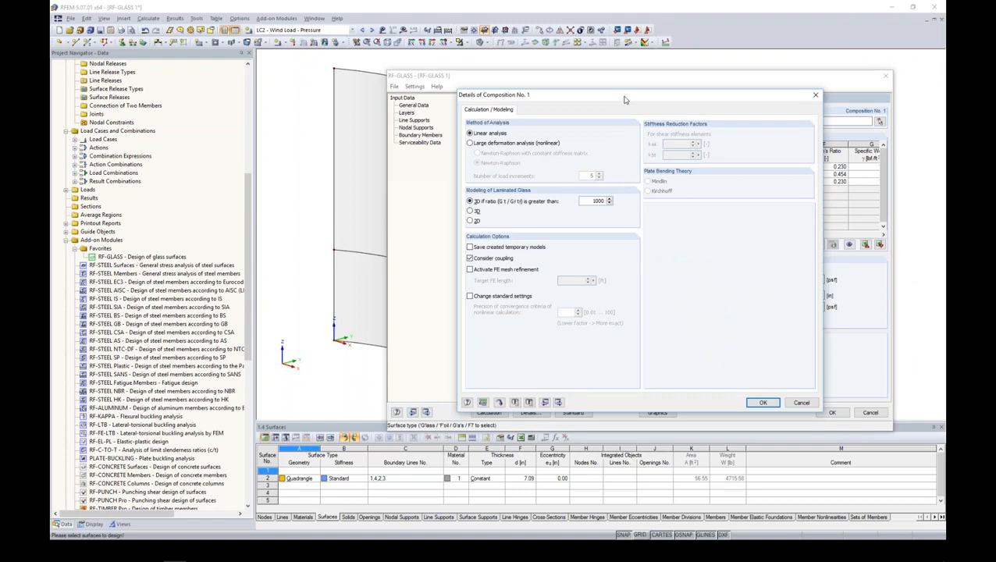
drag(624, 99, 629, 91)
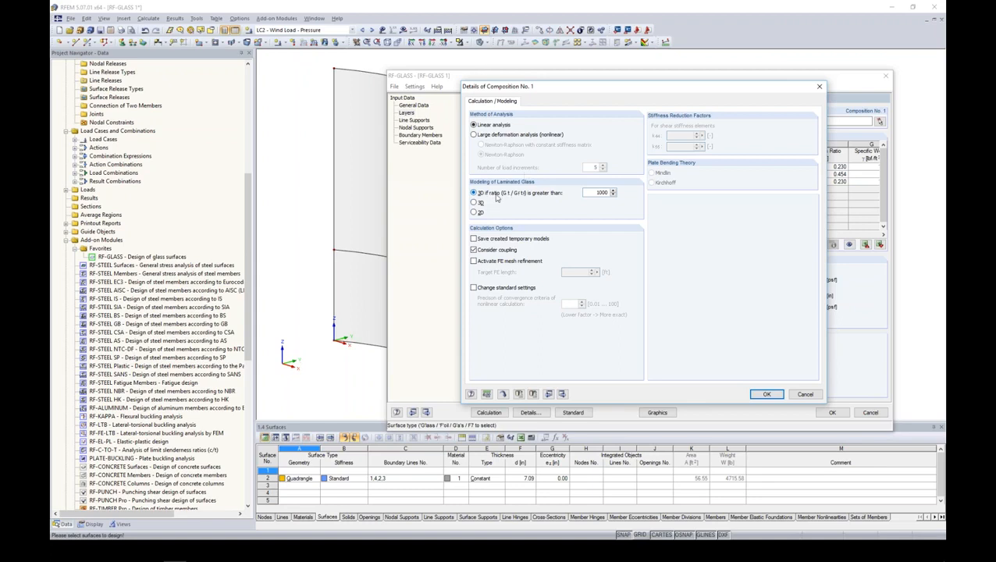
double_click(594, 193)
click(476, 213)
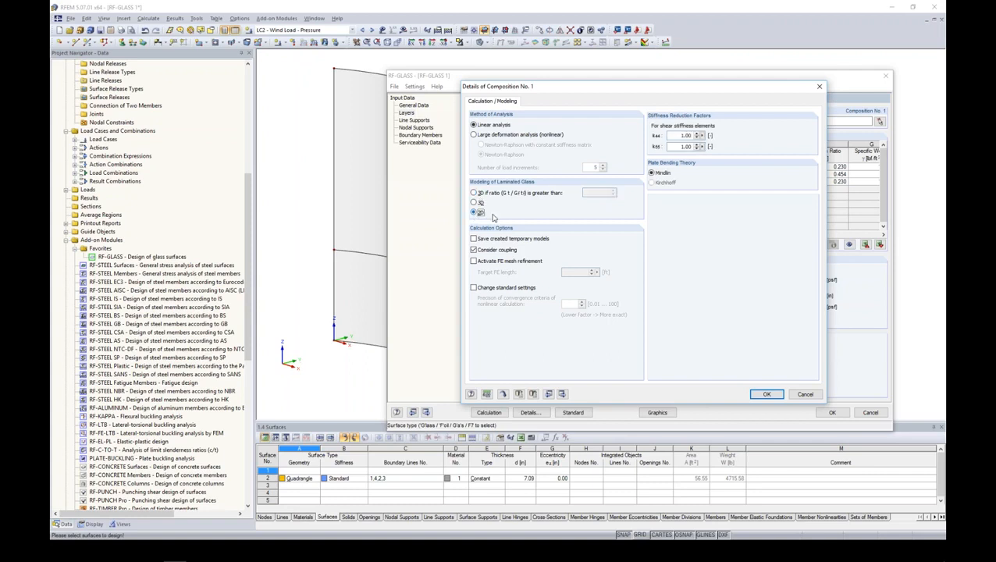
drag(561, 88, 508, 82)
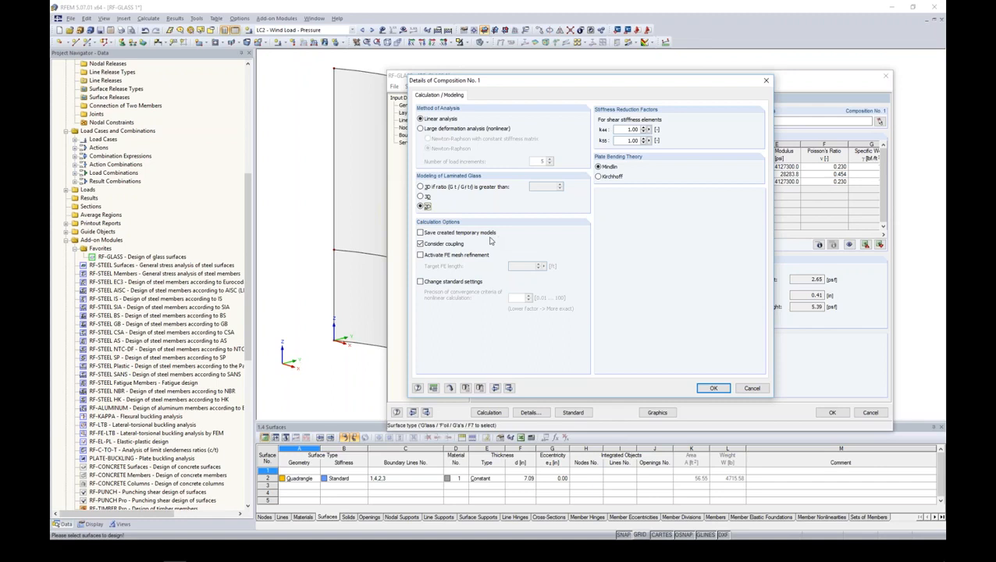
click(425, 247)
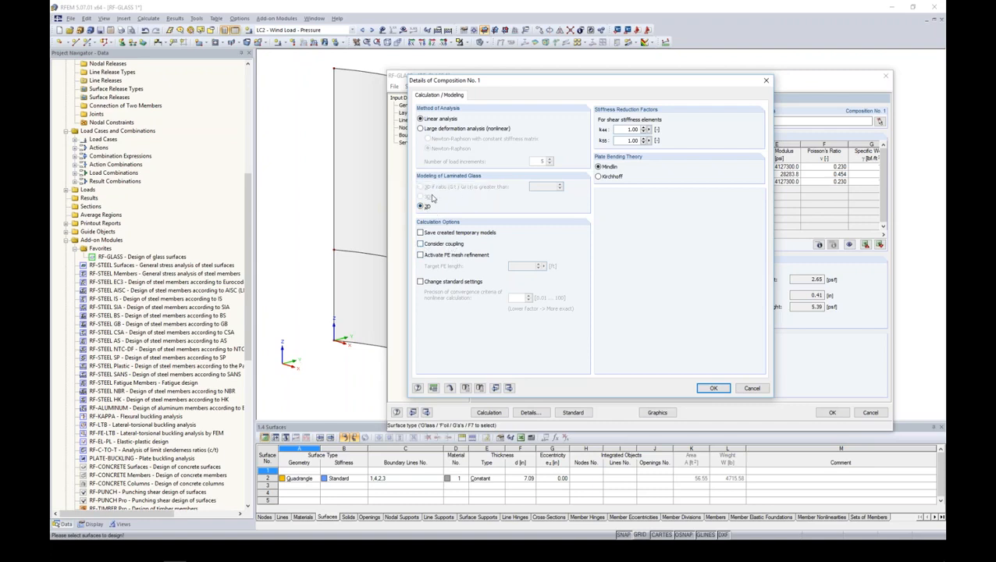
click(420, 245)
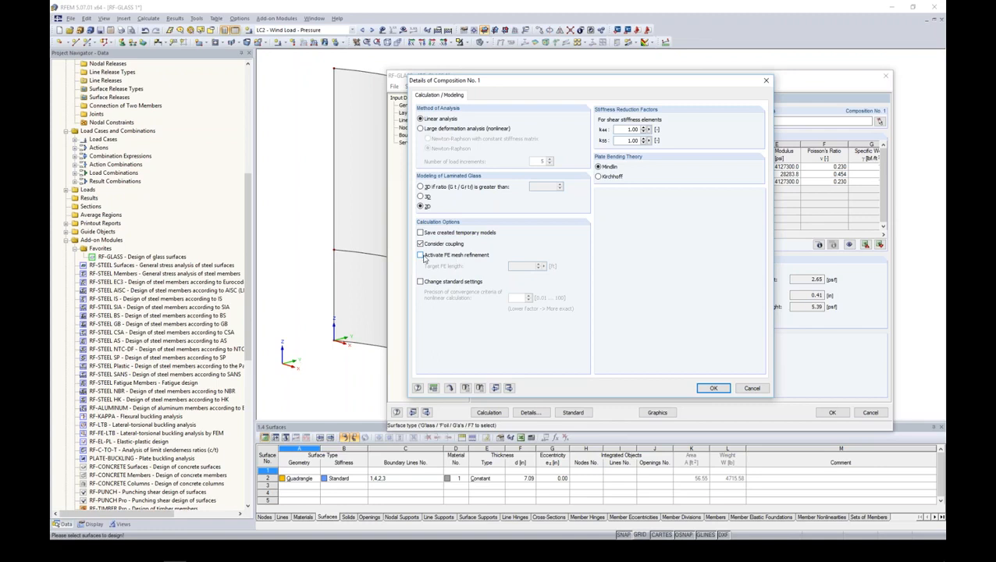
click(421, 256)
click(420, 254)
click(713, 388)
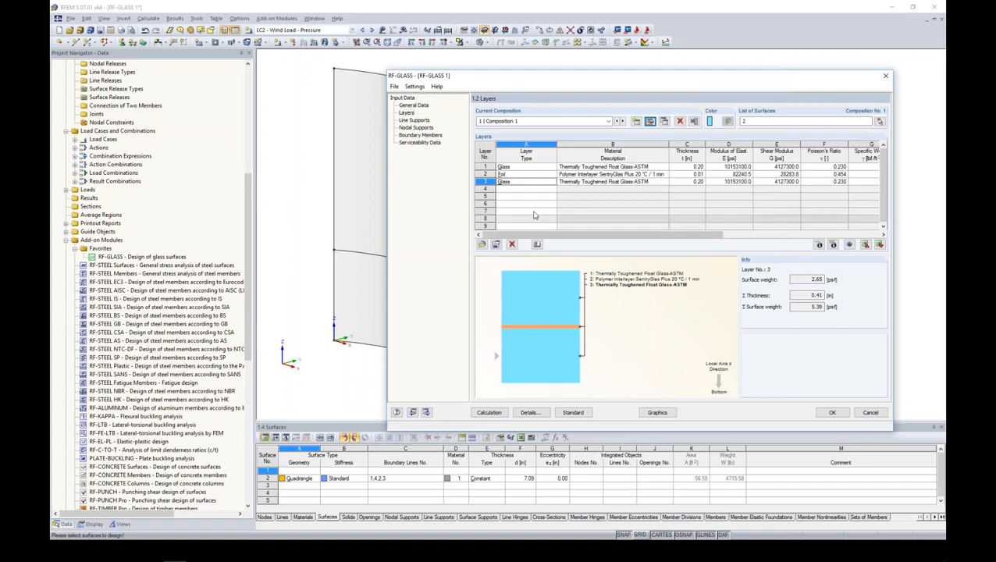
click(514, 176)
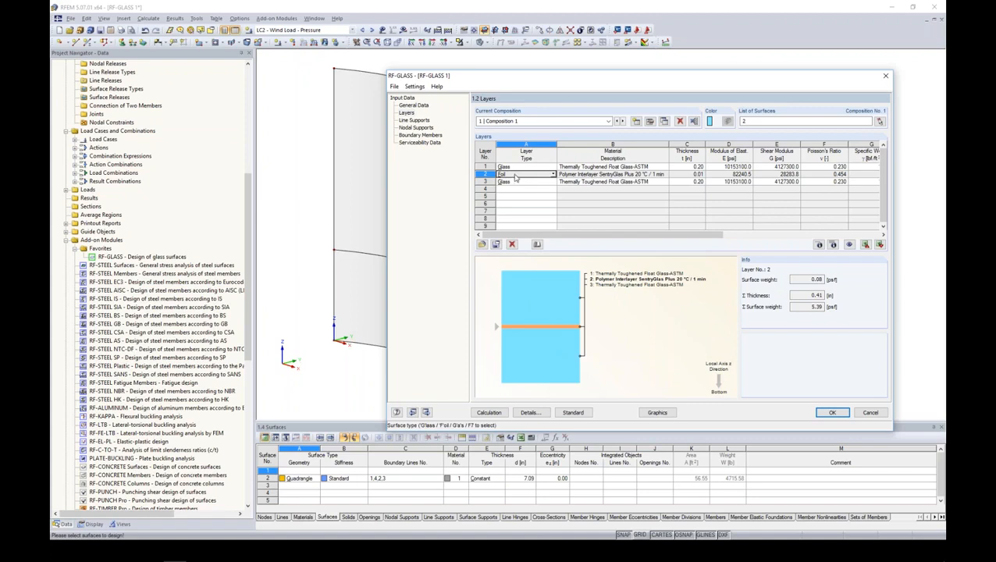
click(516, 167)
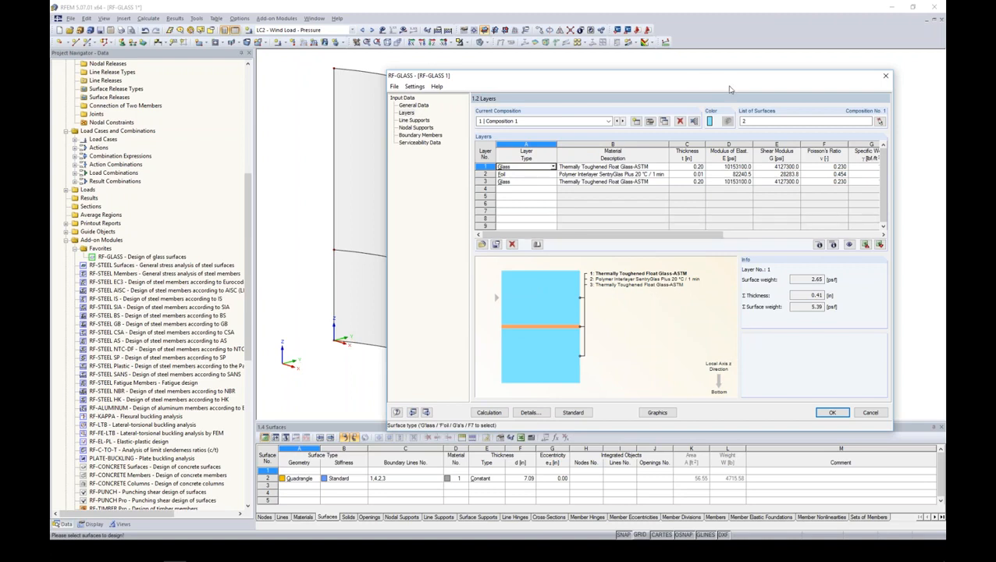
drag(691, 77, 765, 50)
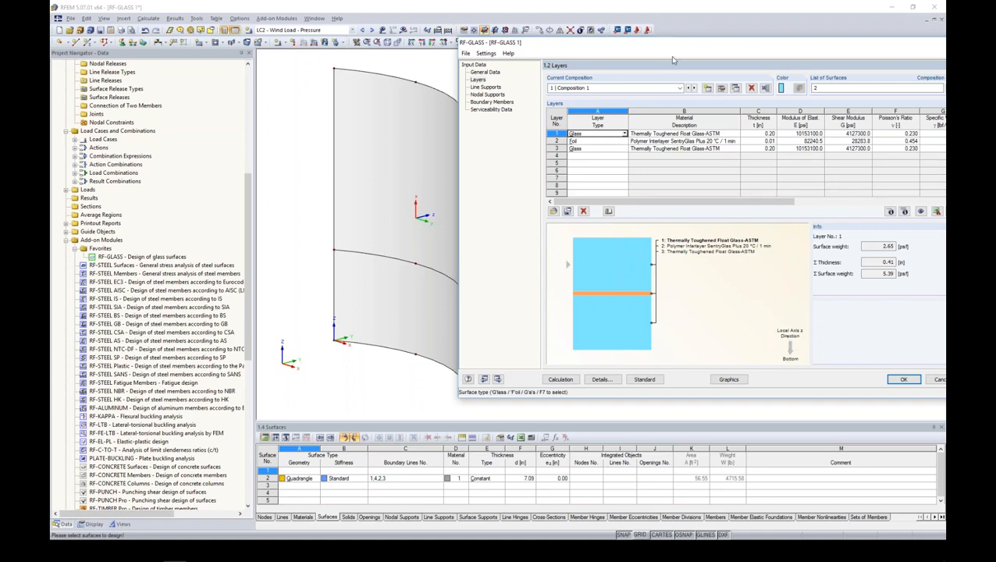
drag(651, 47, 523, 54)
Define the first line support of the glass panel on lines 2 and 4, picked on the model
click(357, 94)
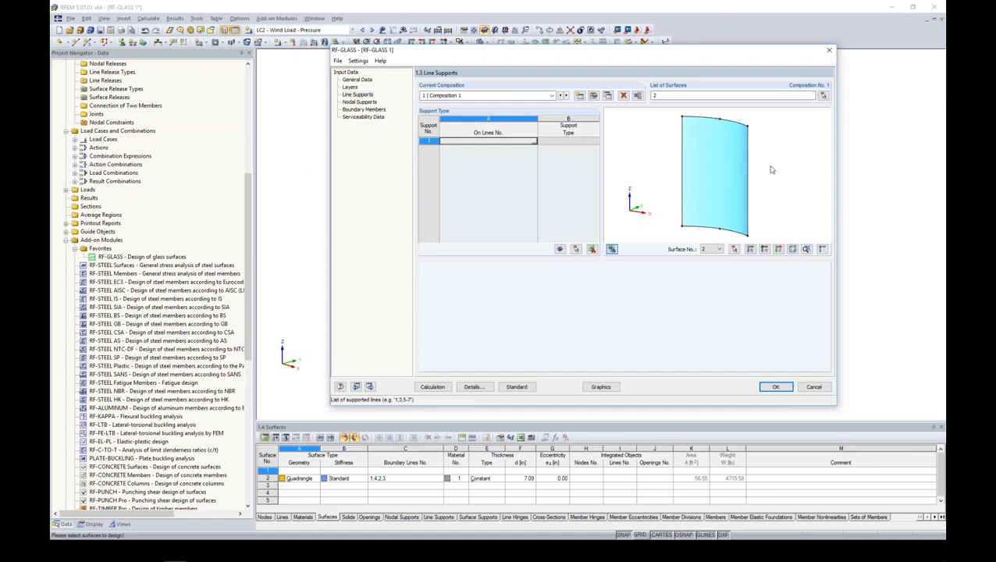
ctrl+middle_drag(763, 165, 733, 157)
scroll(749, 143, down, 1)
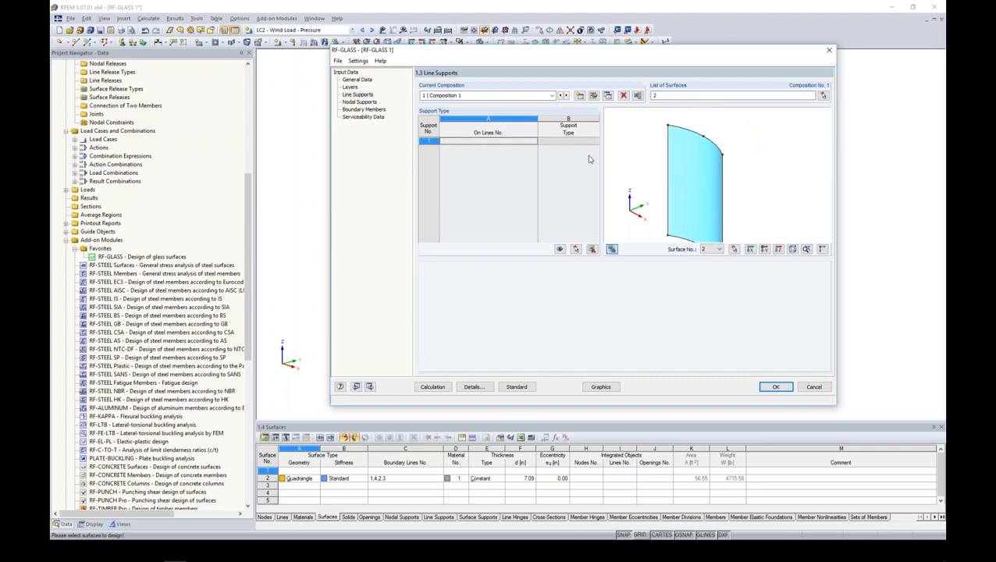
click(529, 139)
click(535, 142)
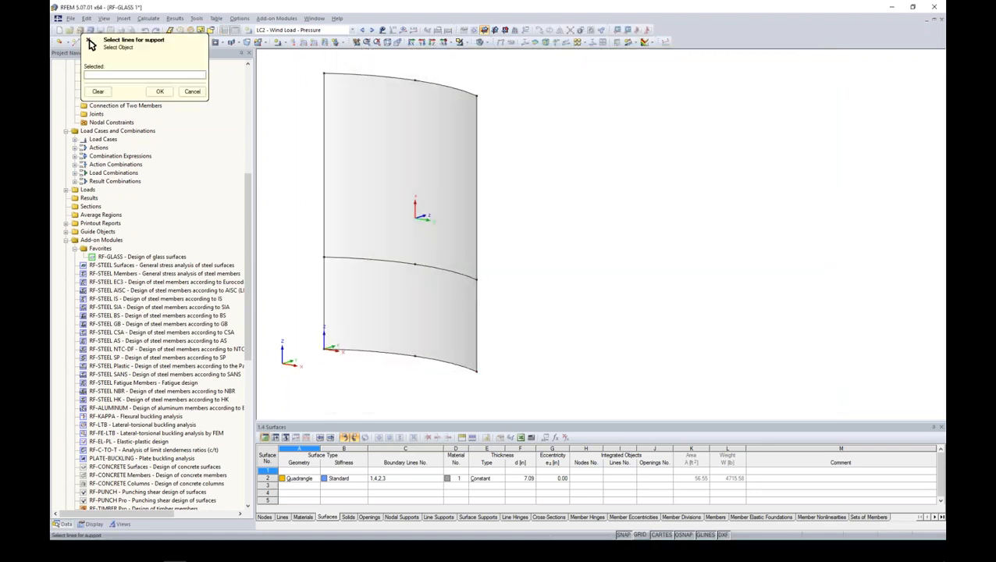
drag(393, 72, 434, 376)
drag(392, 58, 503, 86)
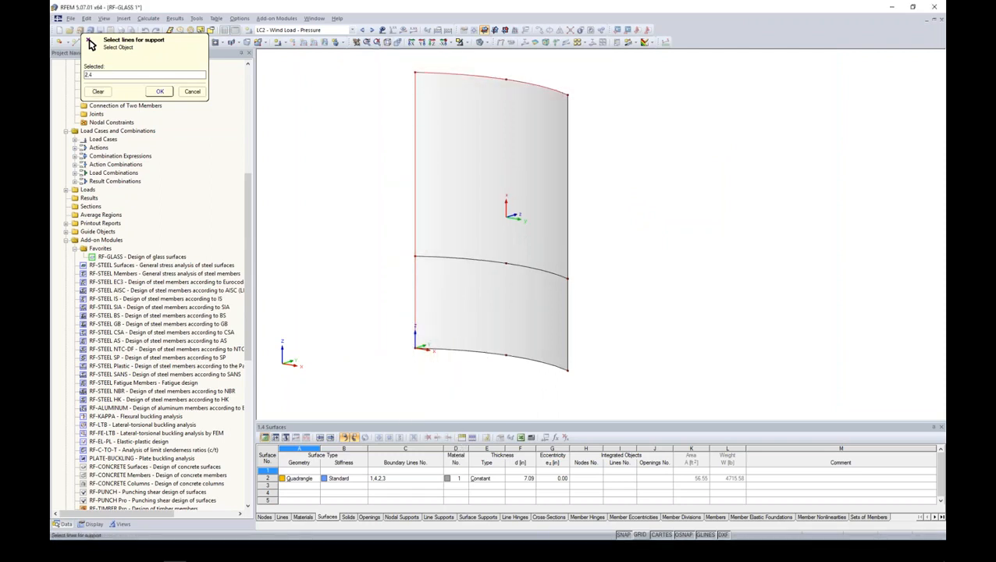
click(159, 91)
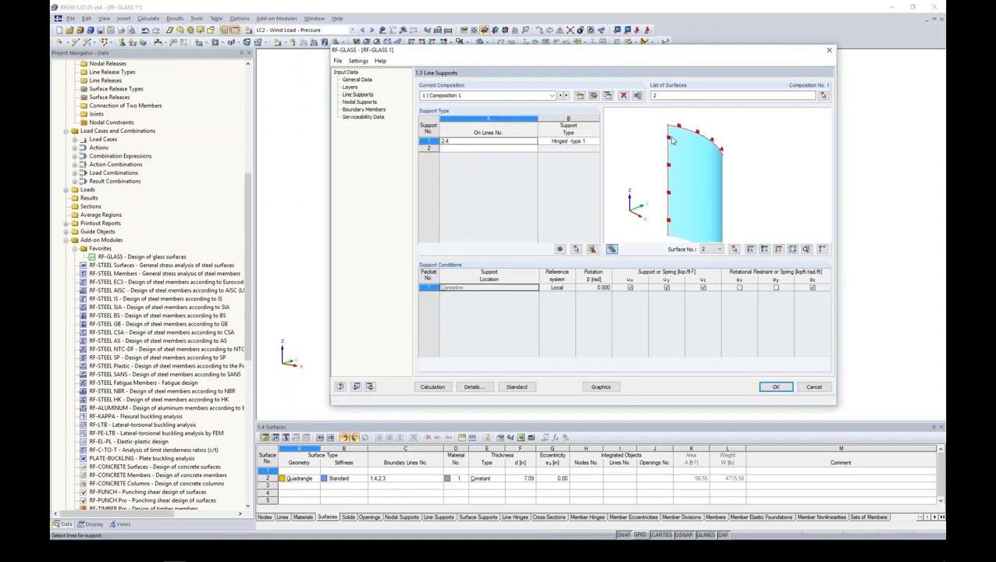
Try the support types Hinged - type 2, Hinged - type 3 and Hinged - type 4 for lines 2 and 4
scroll(723, 149, up, 4)
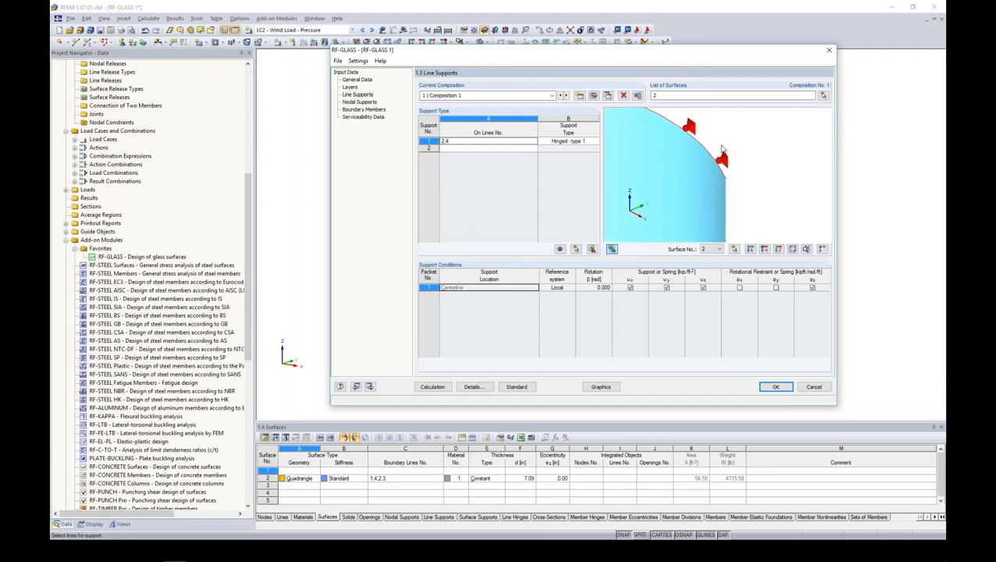
scroll(723, 149, down, 3)
click(591, 142)
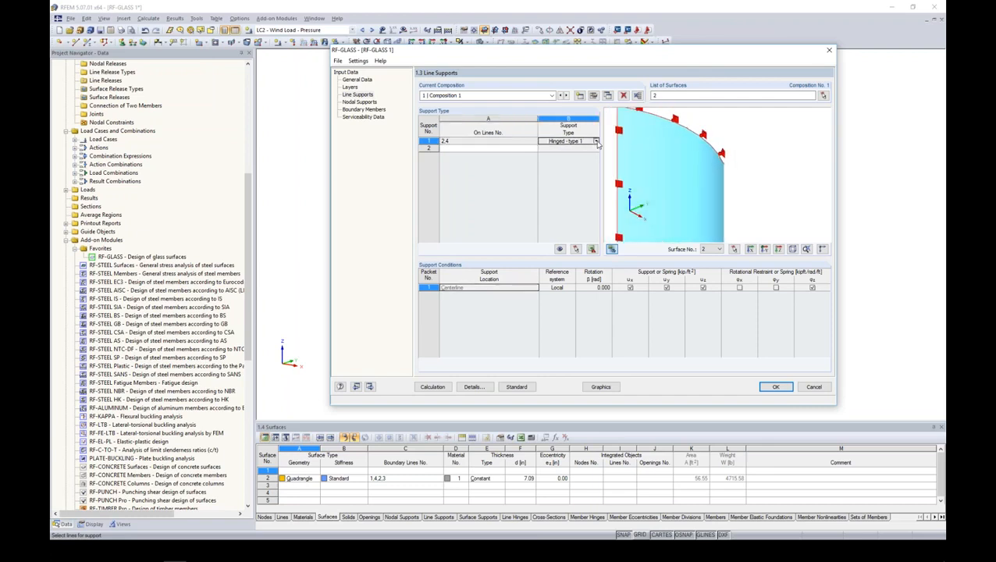
click(596, 142)
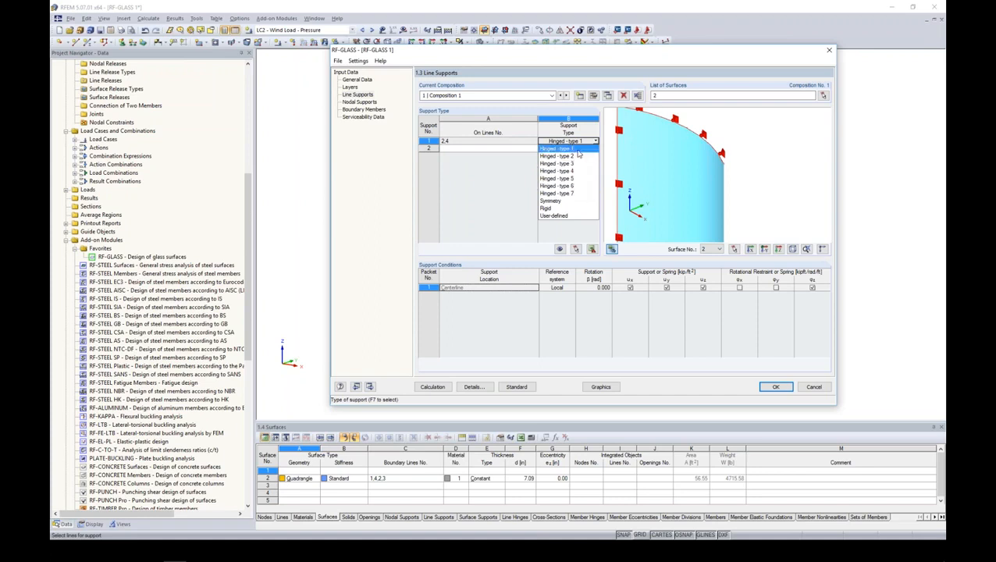
click(577, 155)
click(594, 141)
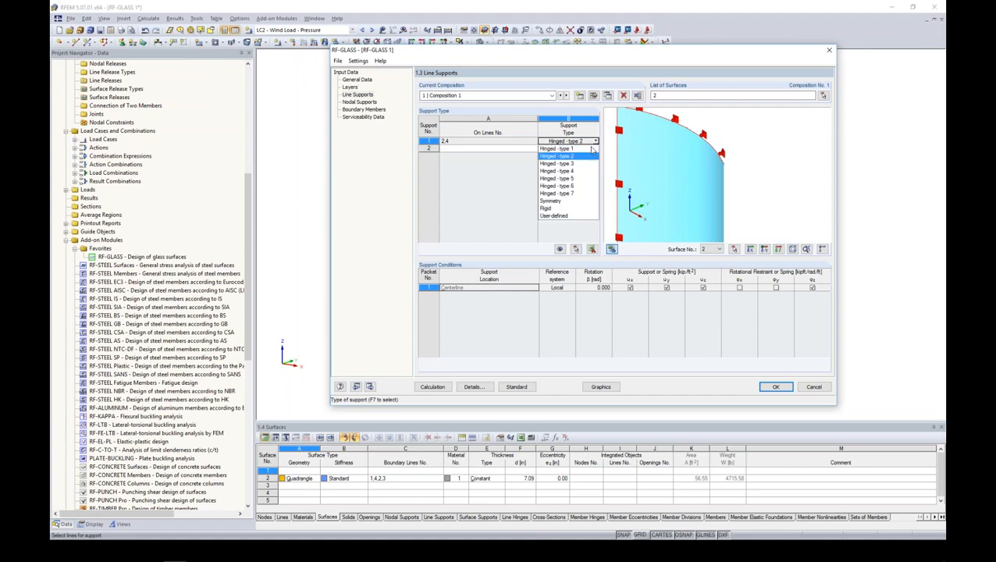
click(583, 164)
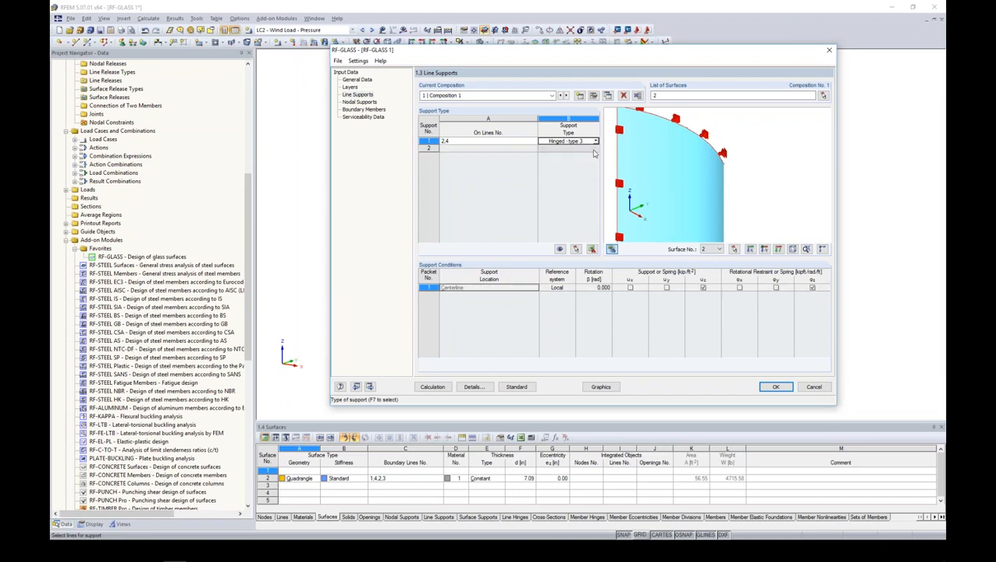
click(595, 141)
click(577, 172)
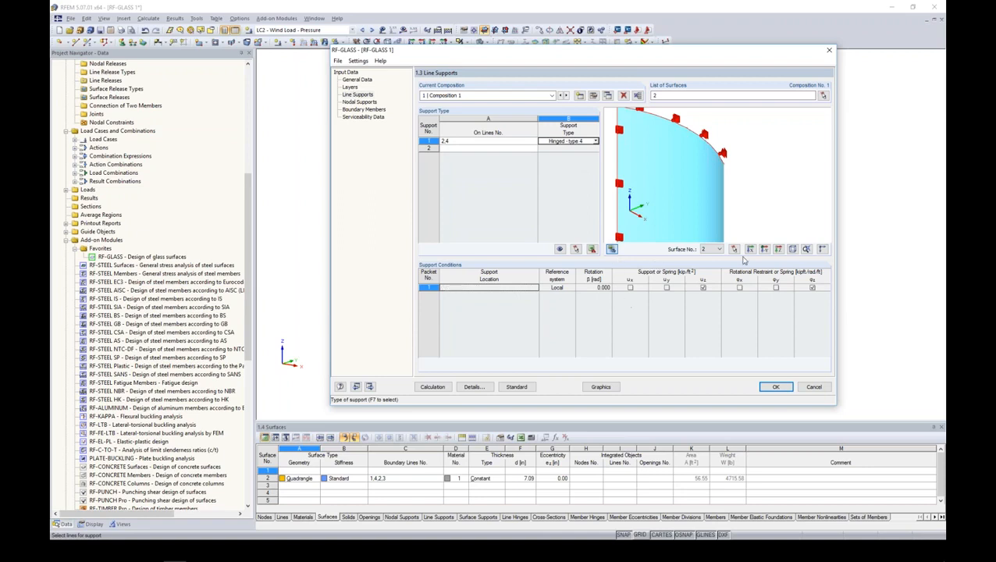
Consult the RF-GLASS manual's table explaining the predefined line support types Hinged - type 1 to type 4
click(340, 385)
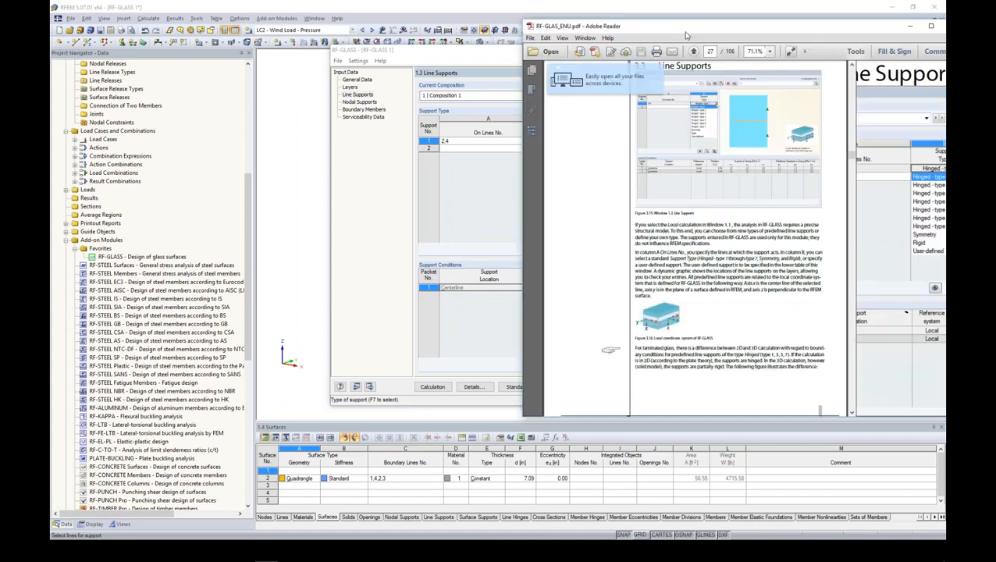
scroll(524, 194, down, 10)
scroll(525, 195, down, 10)
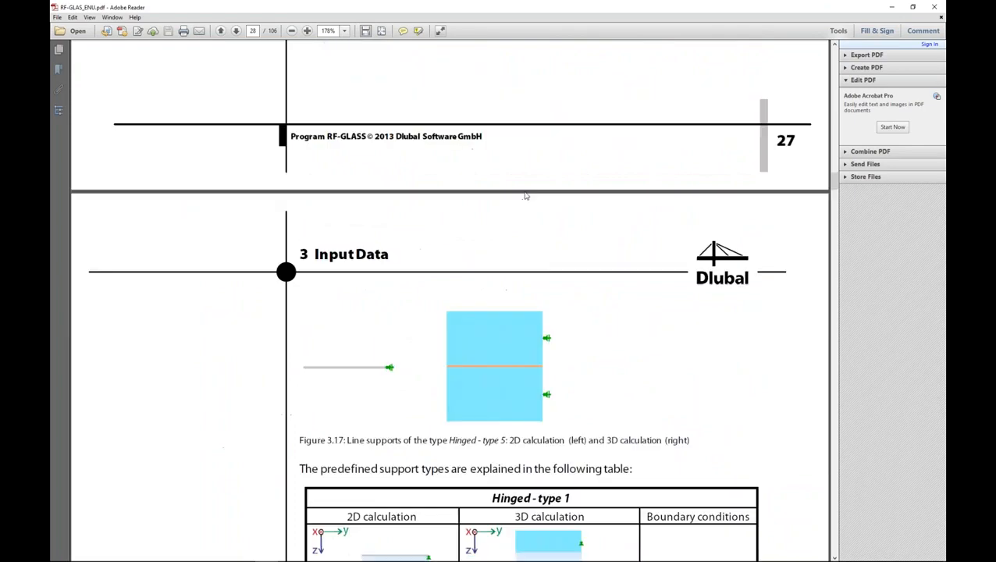
scroll(525, 192, down, 10)
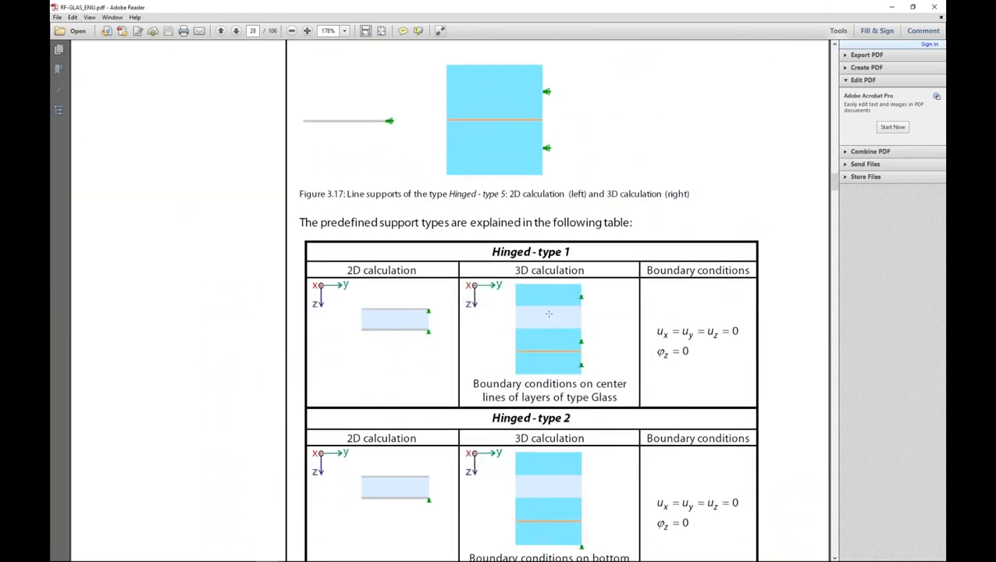
scroll(541, 306, up, 5)
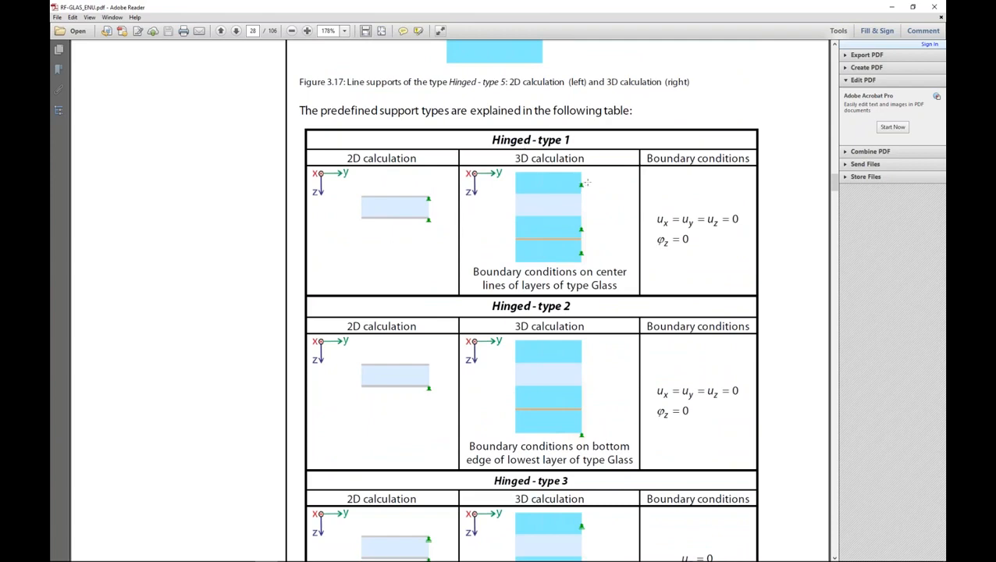
scroll(548, 249, down, 5)
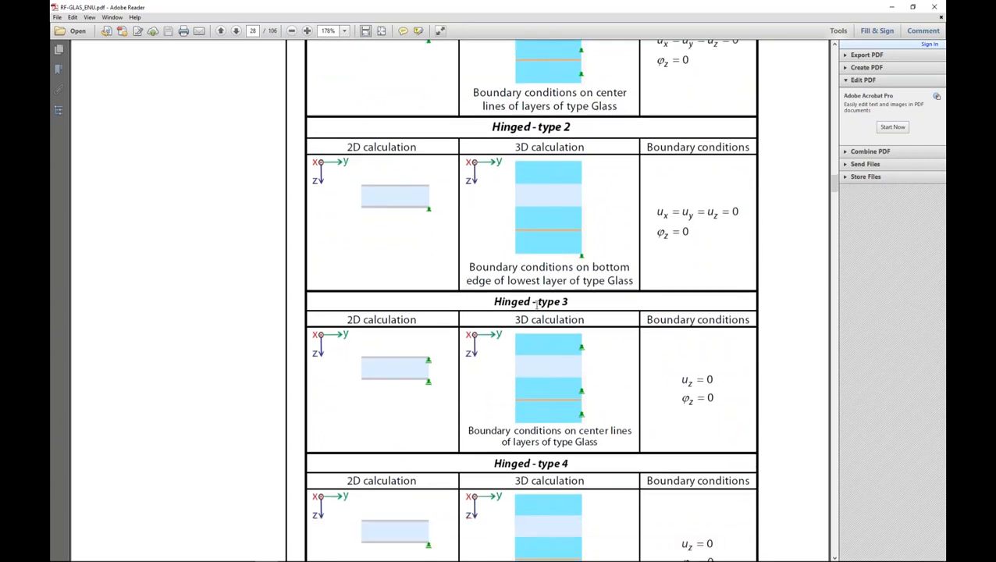
scroll(563, 308, down, 3)
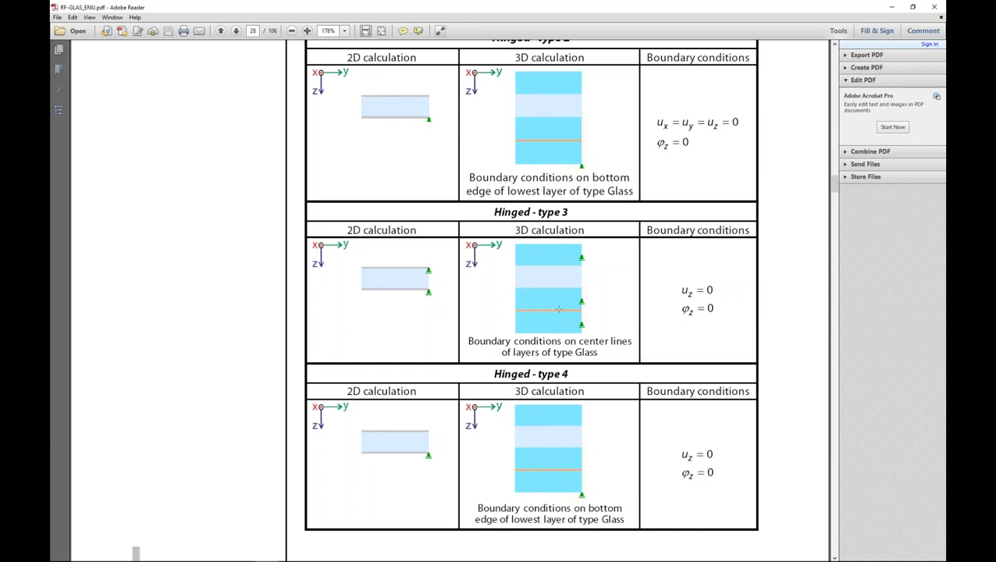
scroll(583, 296, down, 3)
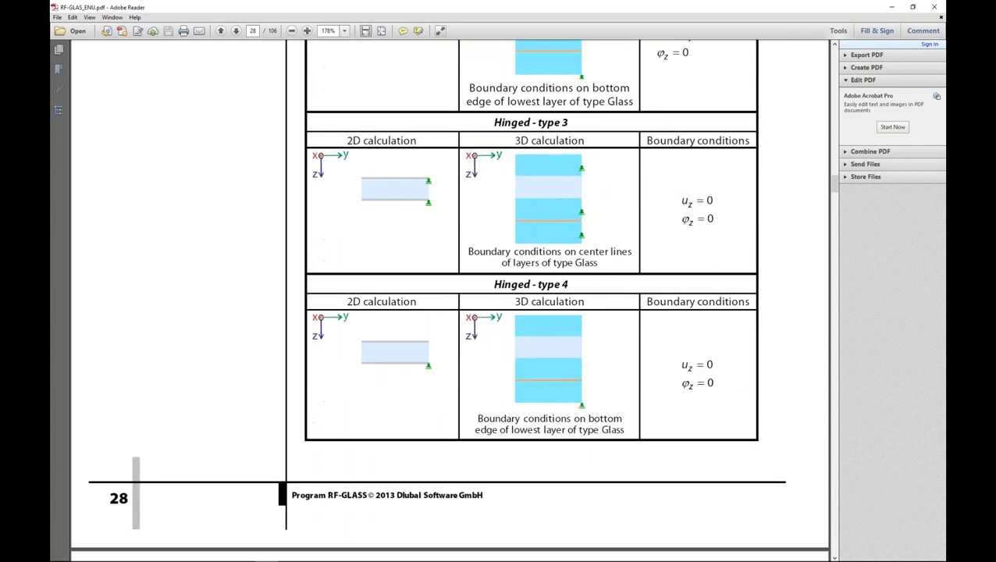
scroll(580, 330, down, 1)
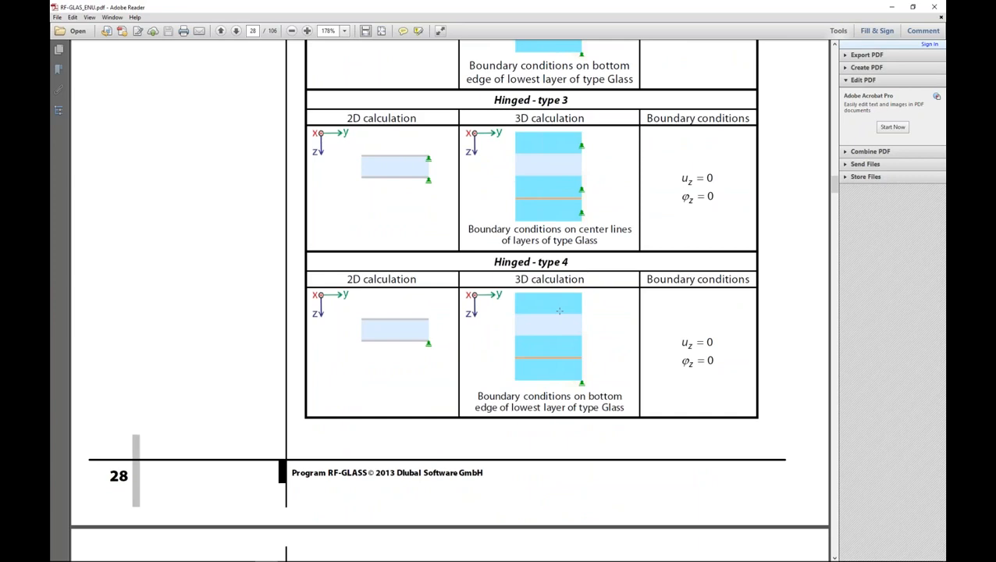
scroll(559, 311, up, 6)
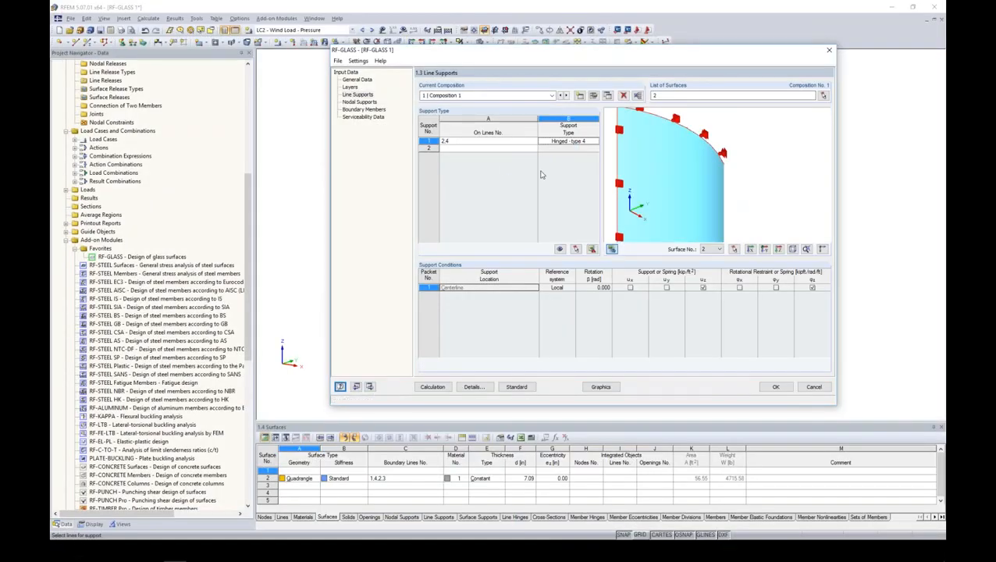
Set the support type of lines 2 and 4 to Hinged - type 3
click(568, 141)
click(595, 140)
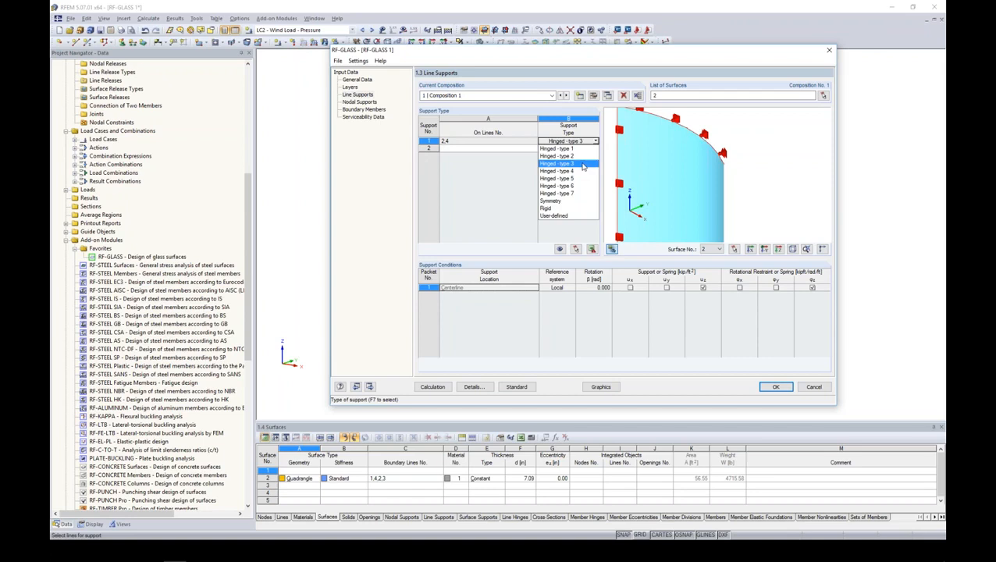
click(584, 164)
Add a second line support on lines 1 and 3 and make its support type User-defined
click(528, 149)
click(536, 148)
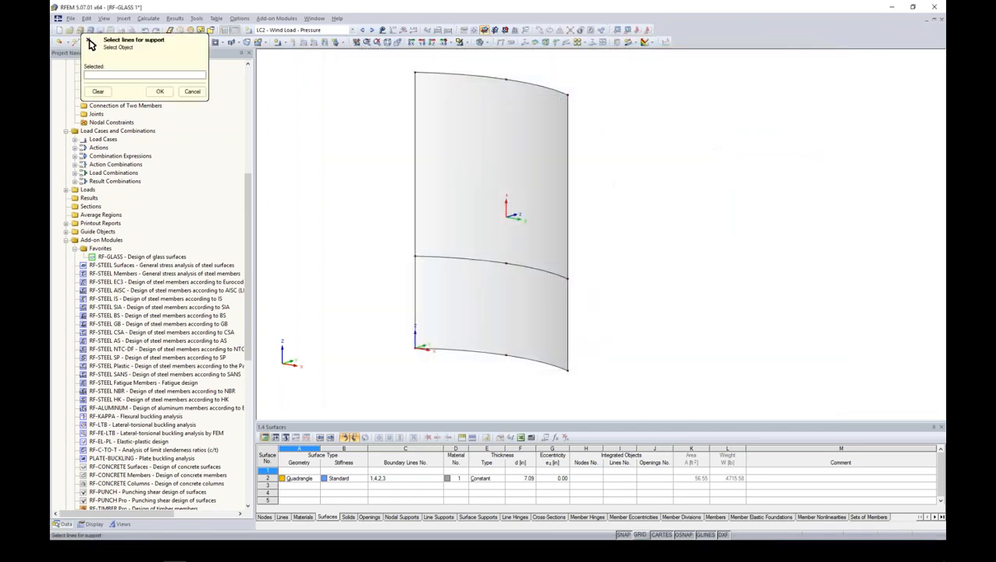
drag(583, 384, 583, 384)
drag(395, 333, 680, 426)
drag(391, 295, 601, 376)
click(158, 93)
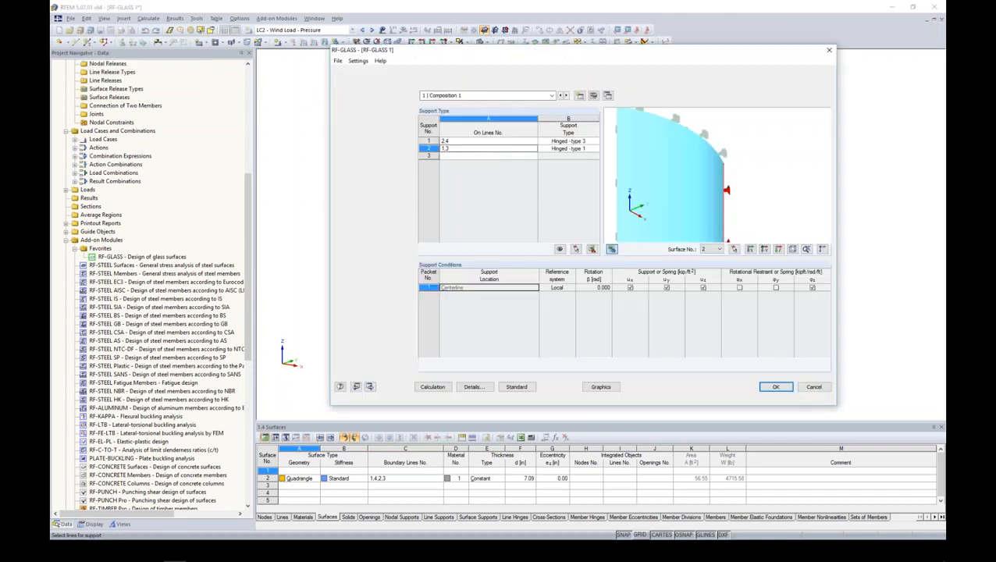
click(574, 148)
click(596, 149)
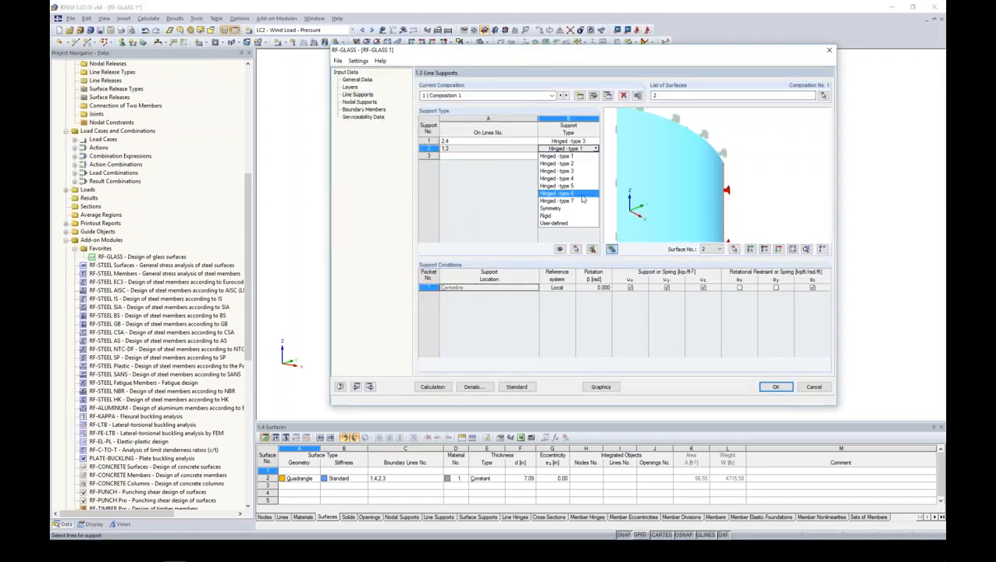
click(573, 224)
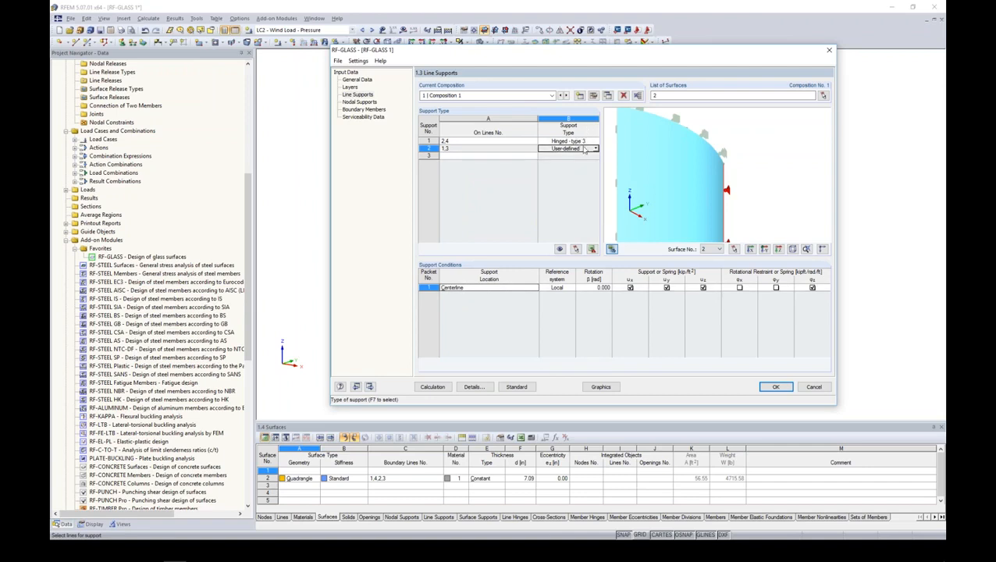
Release the ux translation for the user-defined support on lines 1 and 3 and review the options available for uy
click(628, 288)
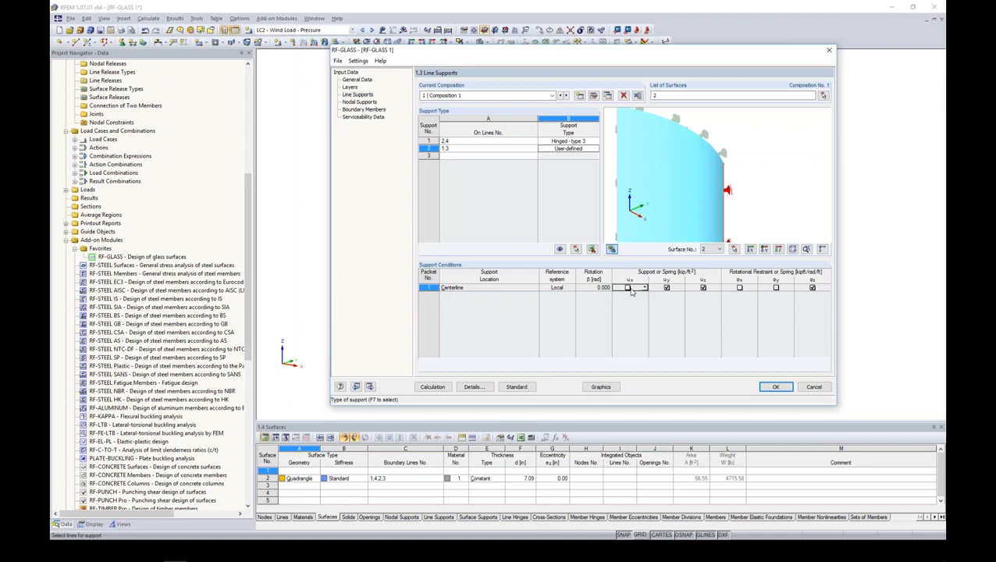
click(673, 288)
click(681, 288)
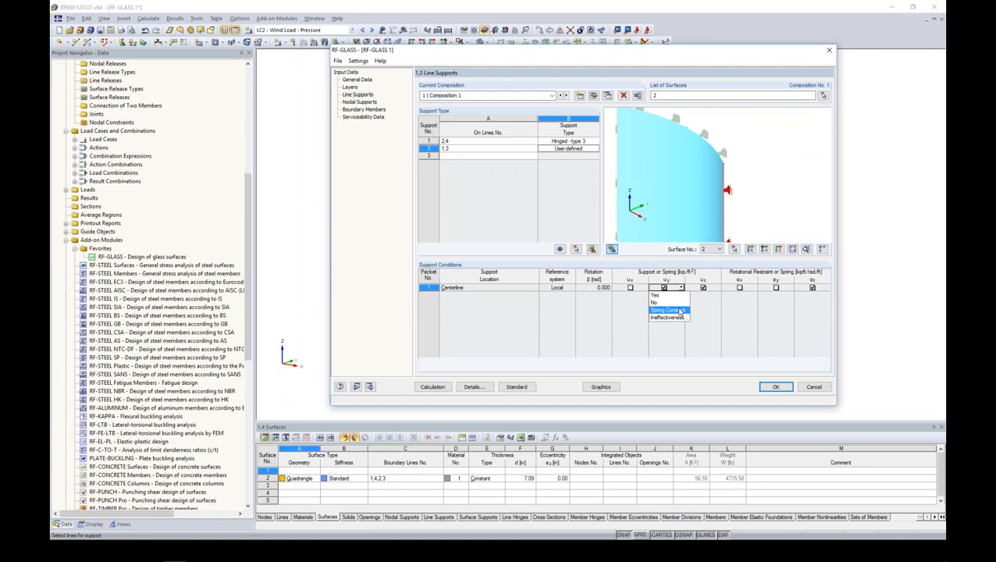
click(700, 305)
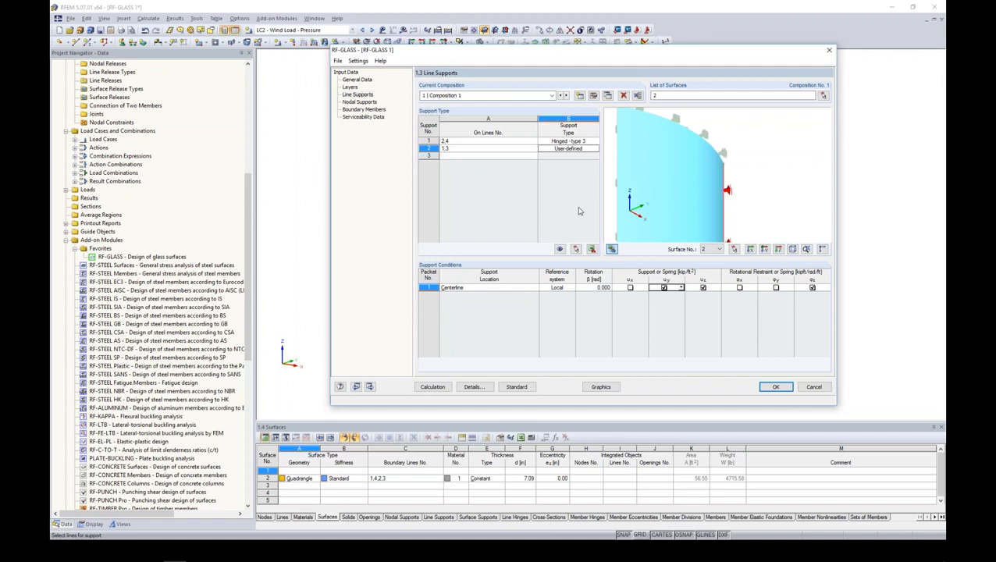
Assign a boundary member to line 2, the panel's curved upper edge, with its location at Centerline
click(360, 103)
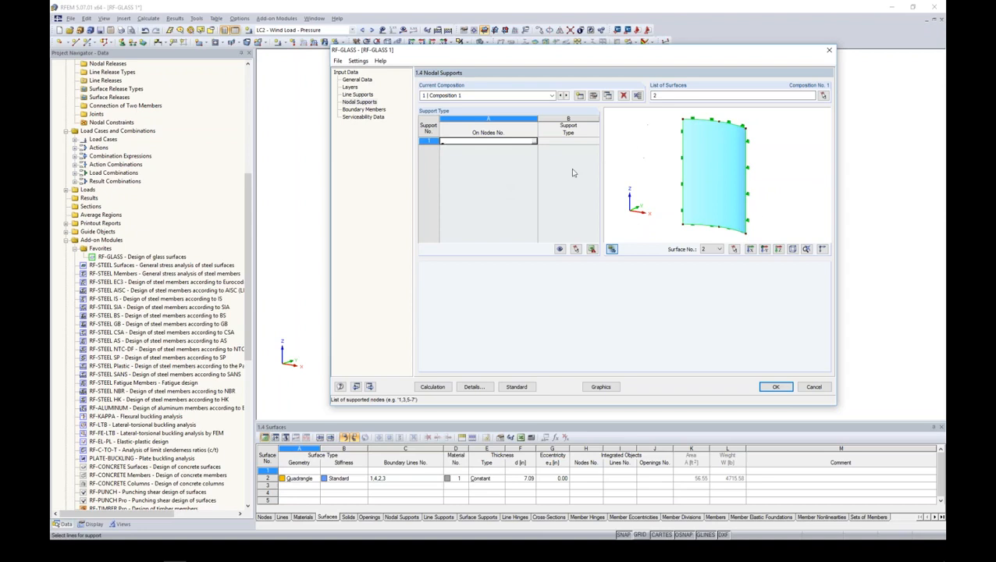
click(363, 110)
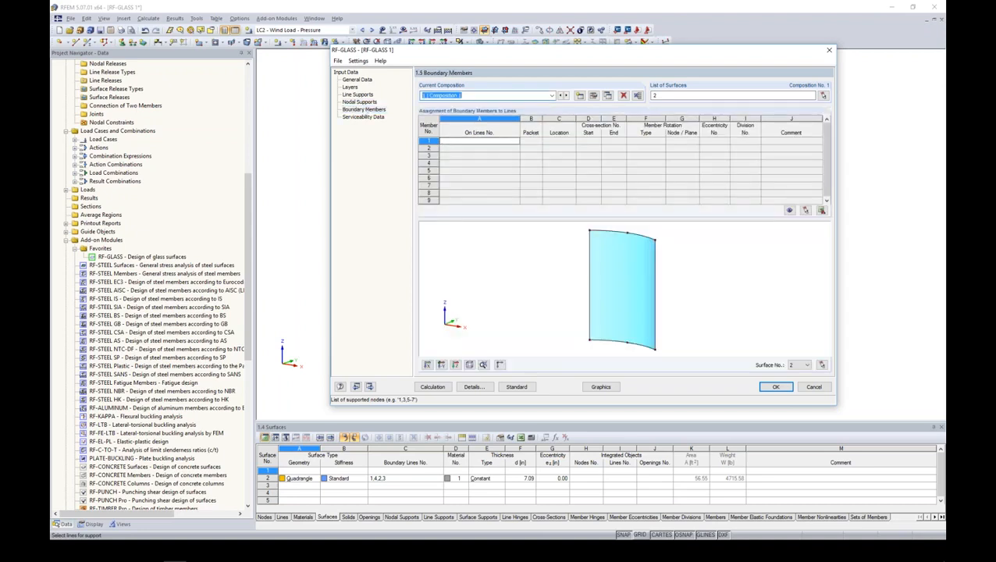
click(685, 268)
scroll(669, 267, up, 3)
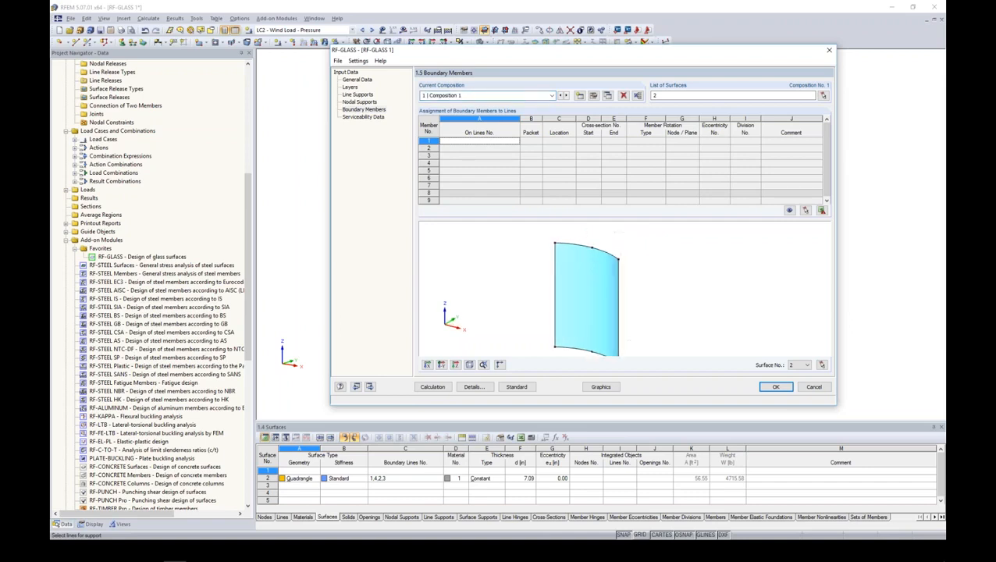
scroll(602, 256, up, 1)
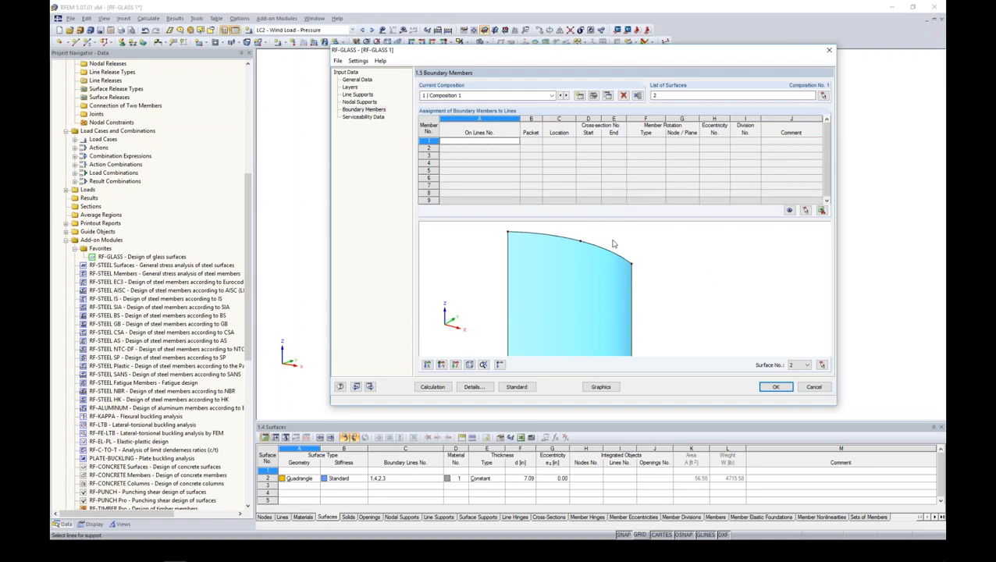
click(517, 142)
middle_drag(609, 131, 623, 214)
click(565, 137)
click(160, 92)
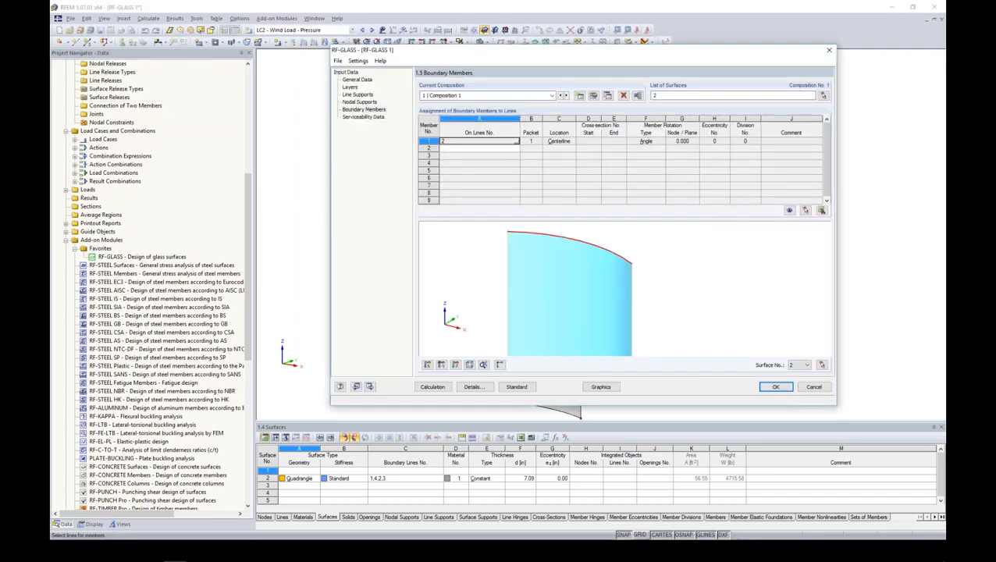
click(556, 142)
click(572, 141)
click(557, 147)
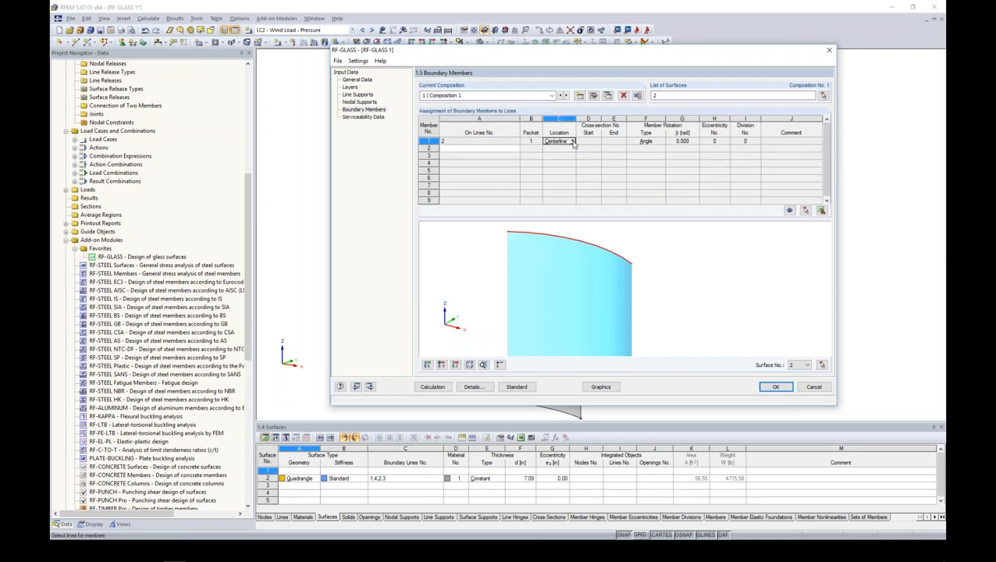
Choose the AISC 14 rolled channel C 3x5 as the boundary member's start cross-section, with the favorites filter off
click(590, 143)
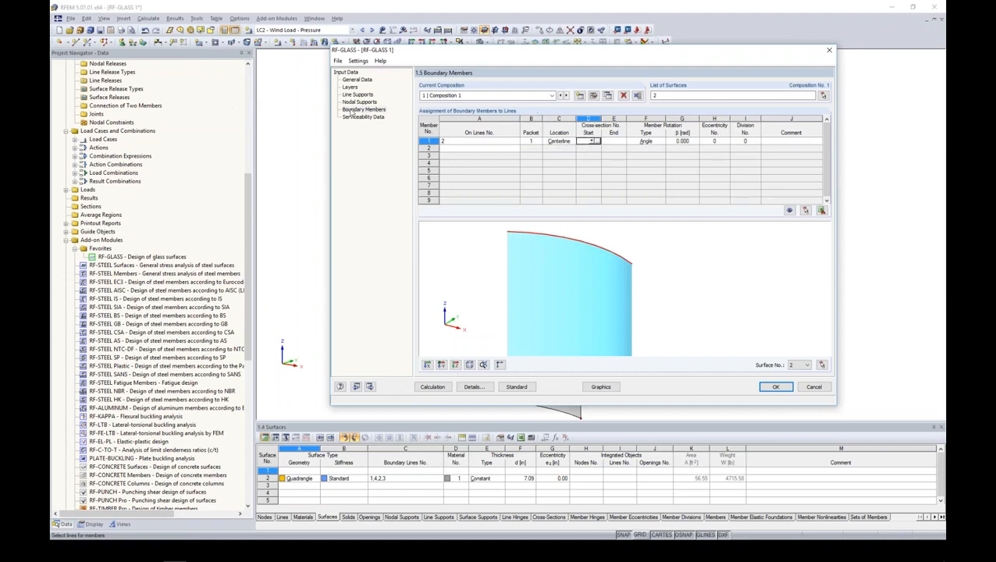
click(594, 142)
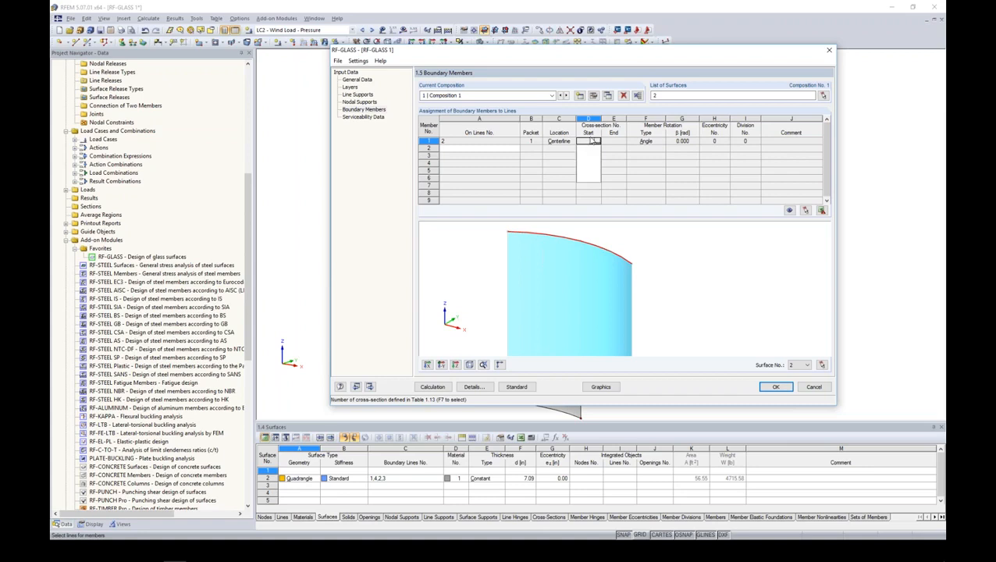
click(598, 143)
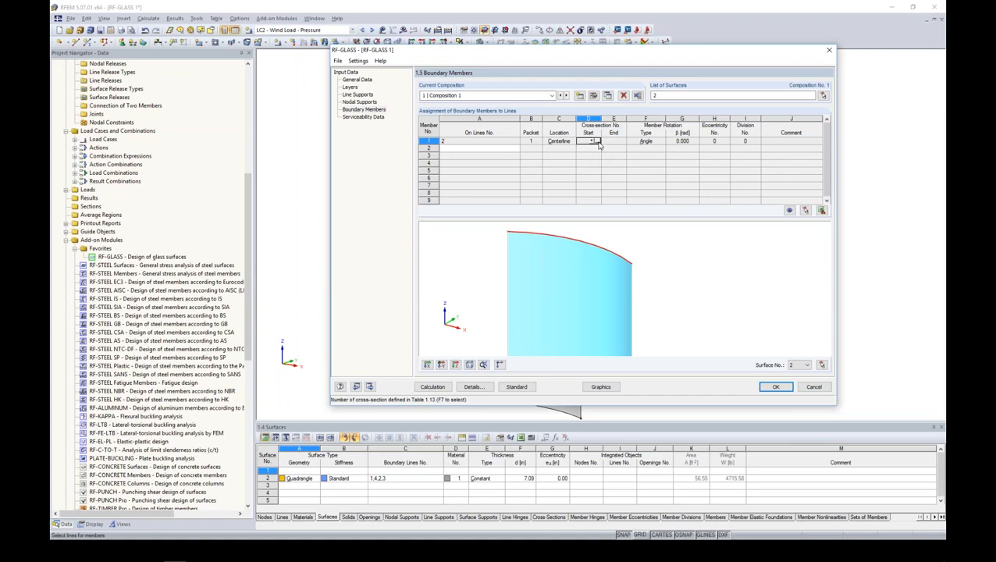
click(598, 142)
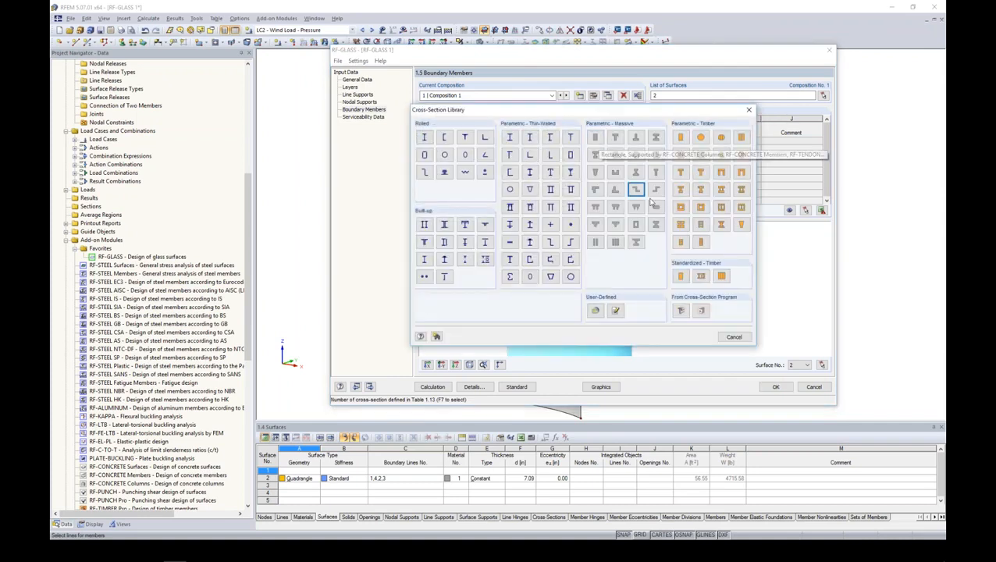
click(445, 138)
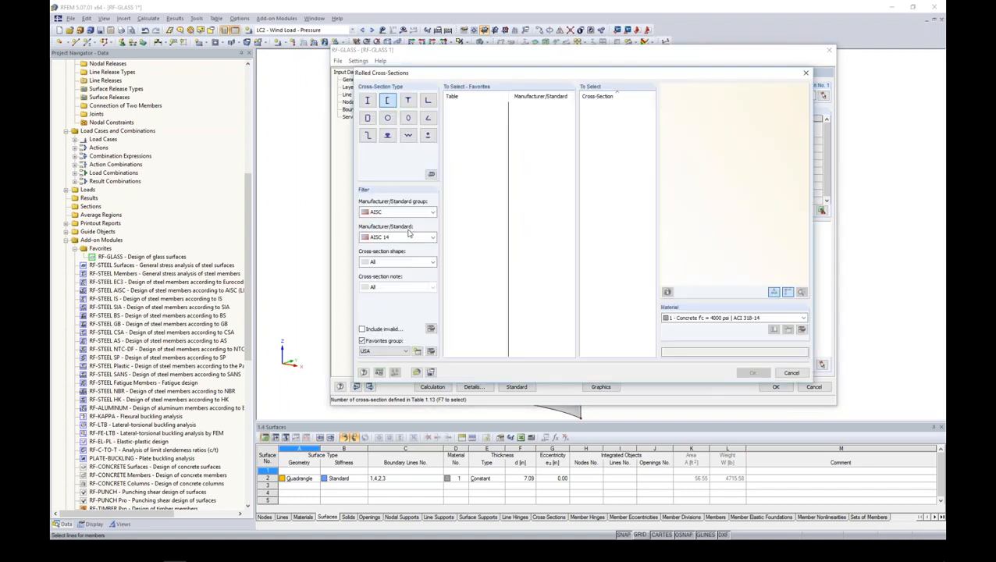
click(362, 341)
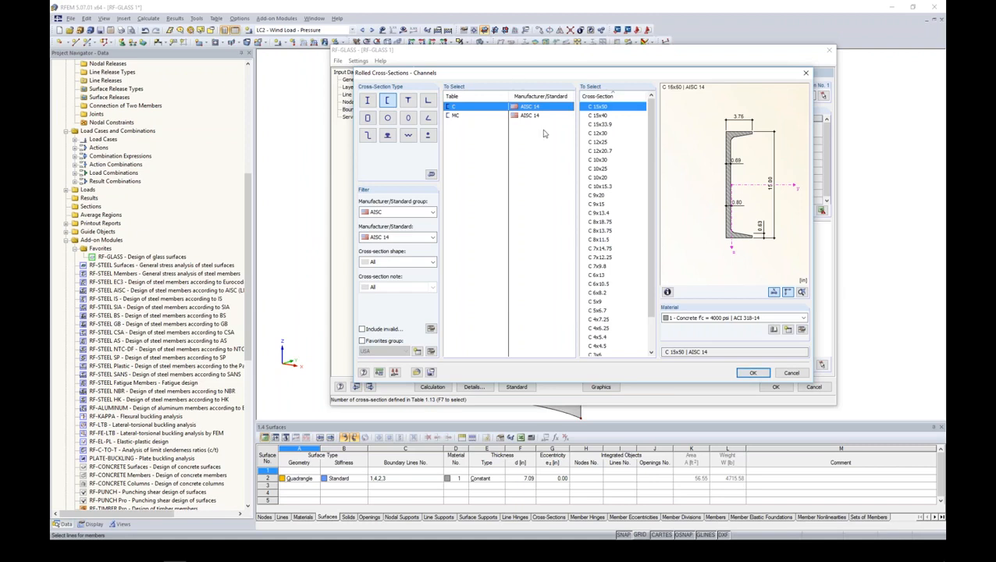
scroll(639, 247, down, 2)
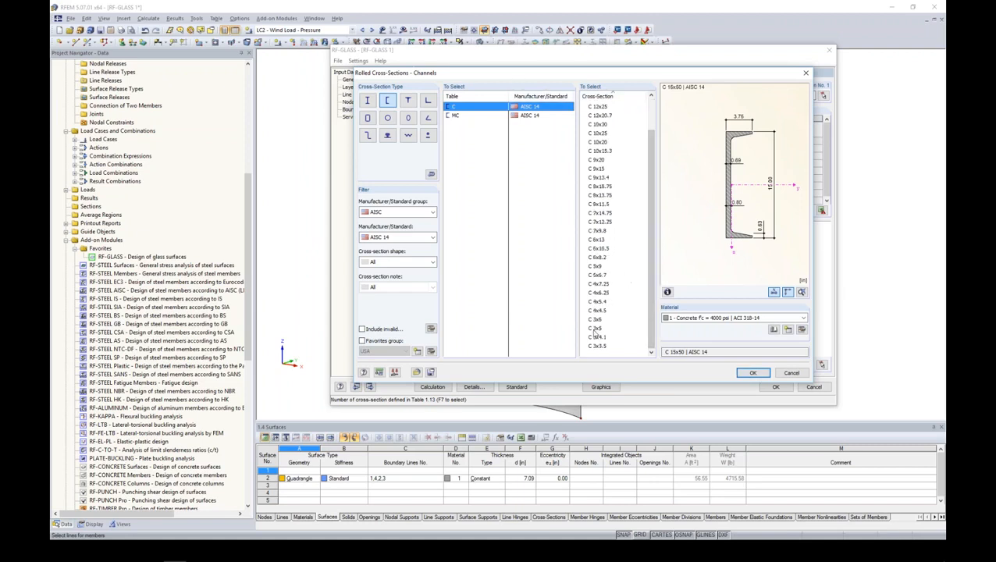
click(612, 326)
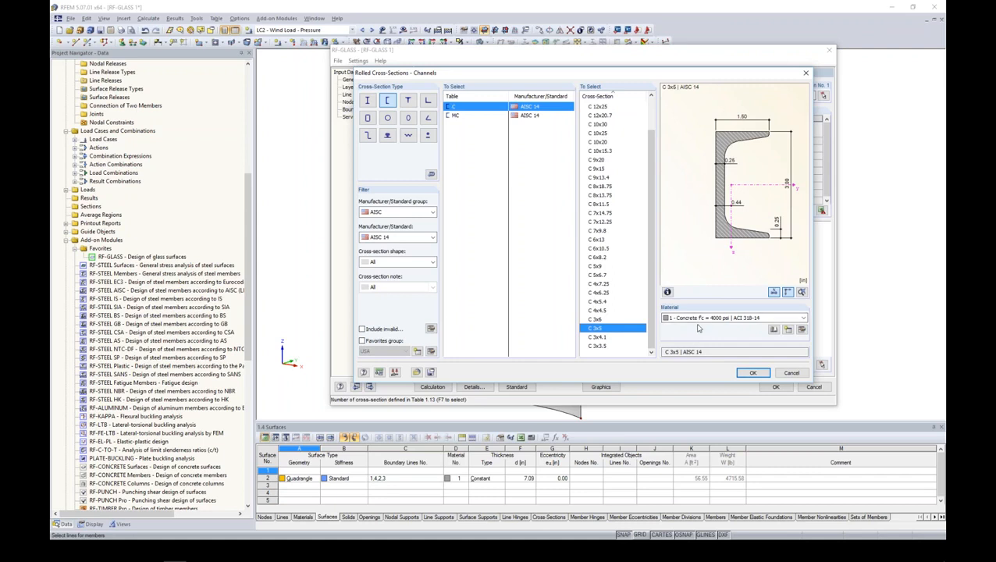
Change the cross-section's material to Aluminum 6063-T6 (Extrusions & Pipe) from ADM 2010 and accept the C 3x5 section
click(801, 329)
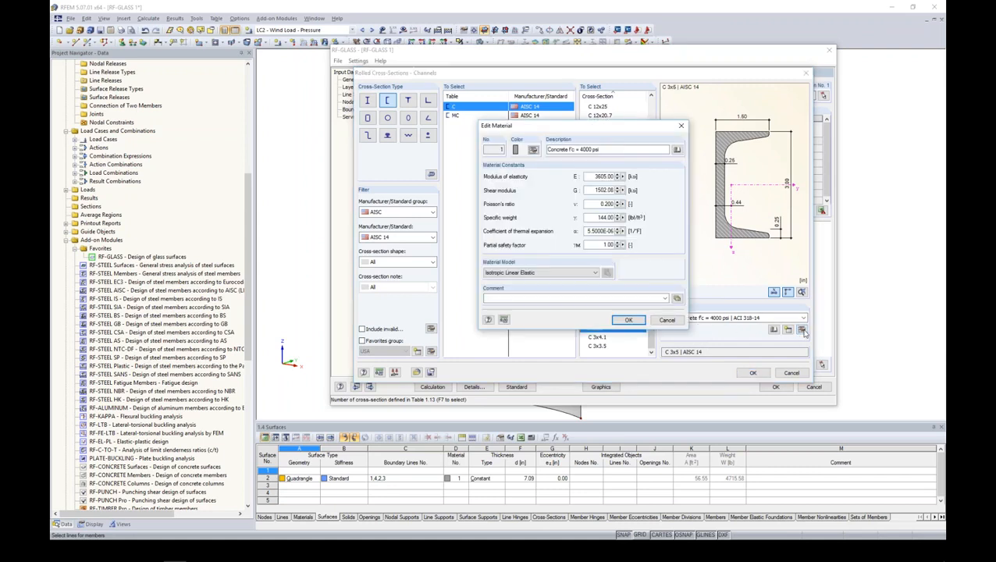
click(676, 150)
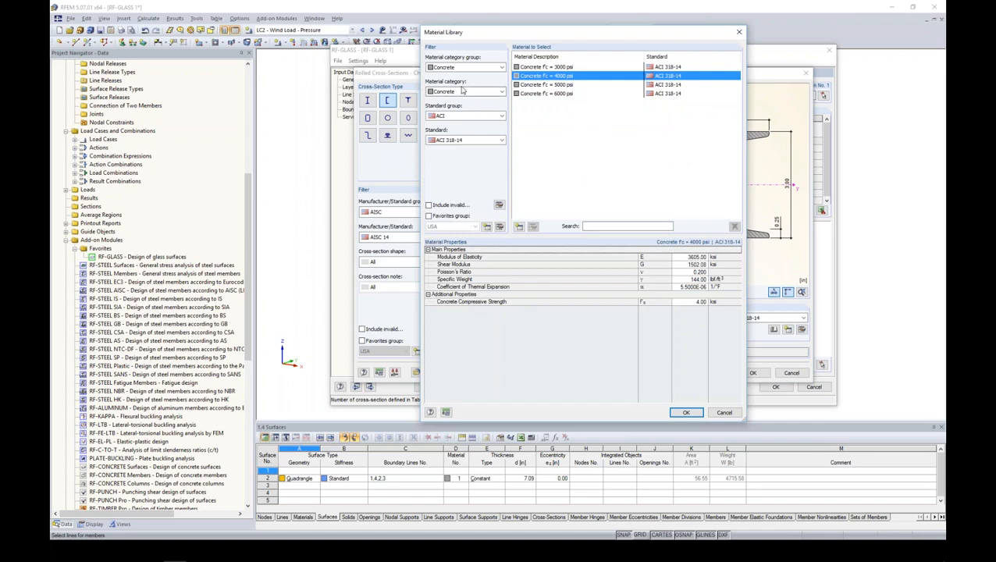
click(458, 68)
click(451, 82)
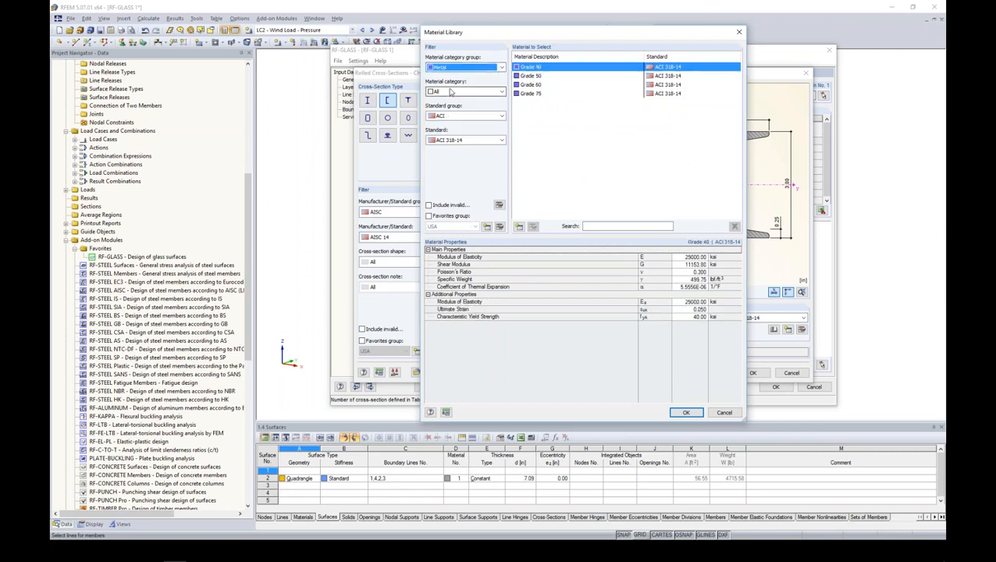
click(453, 92)
click(444, 121)
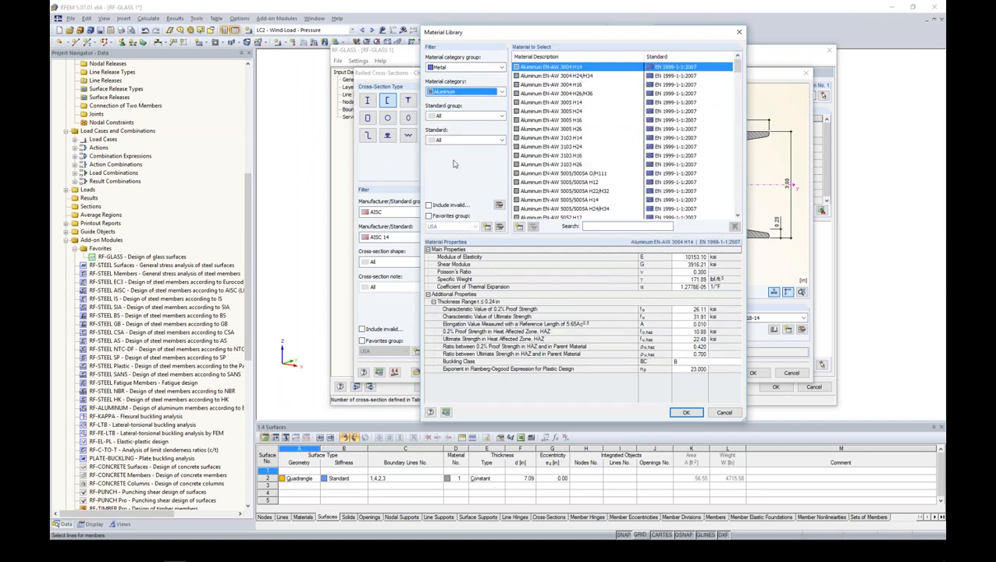
click(428, 216)
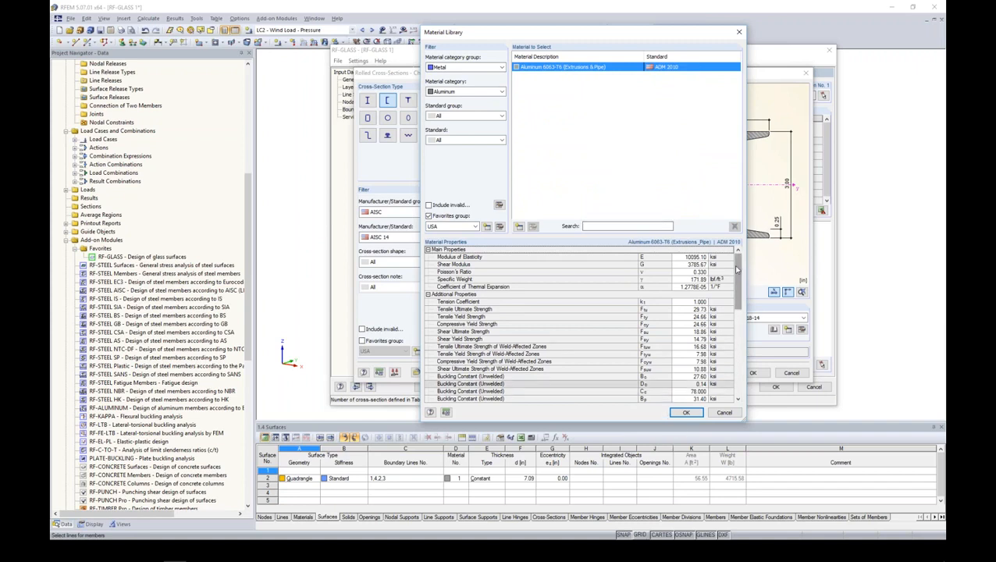
drag(739, 287, 735, 367)
scroll(735, 371, up, 6)
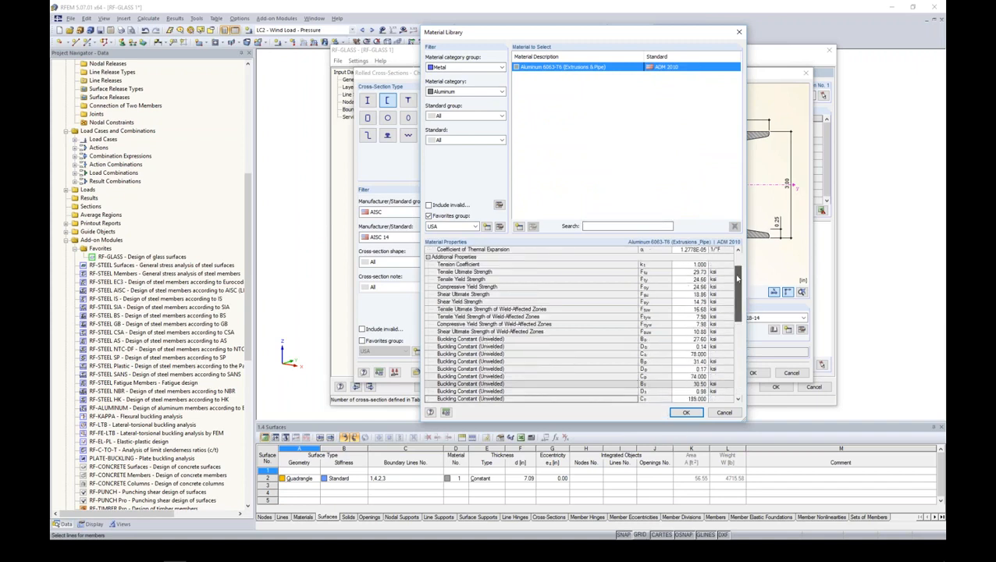
click(687, 413)
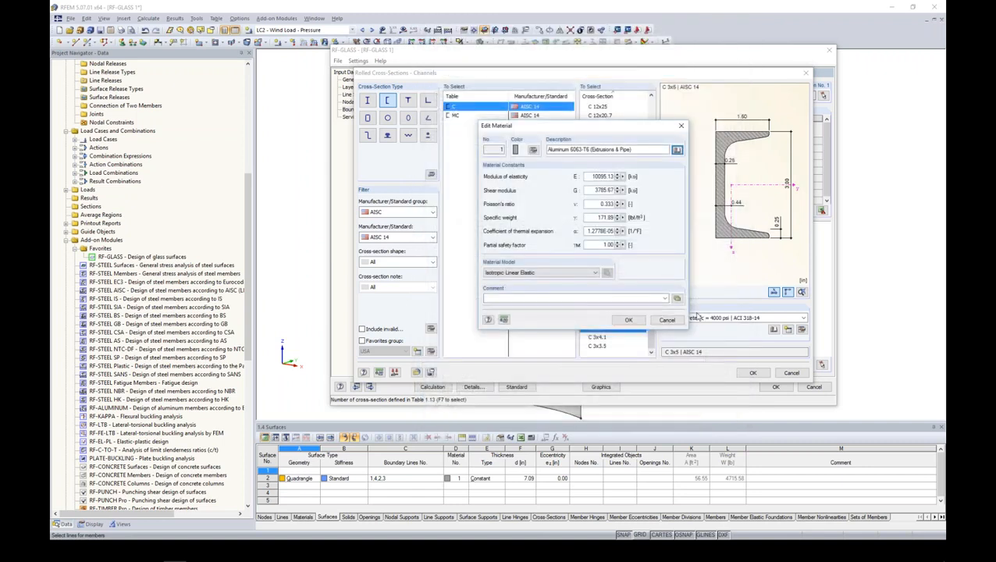
click(634, 322)
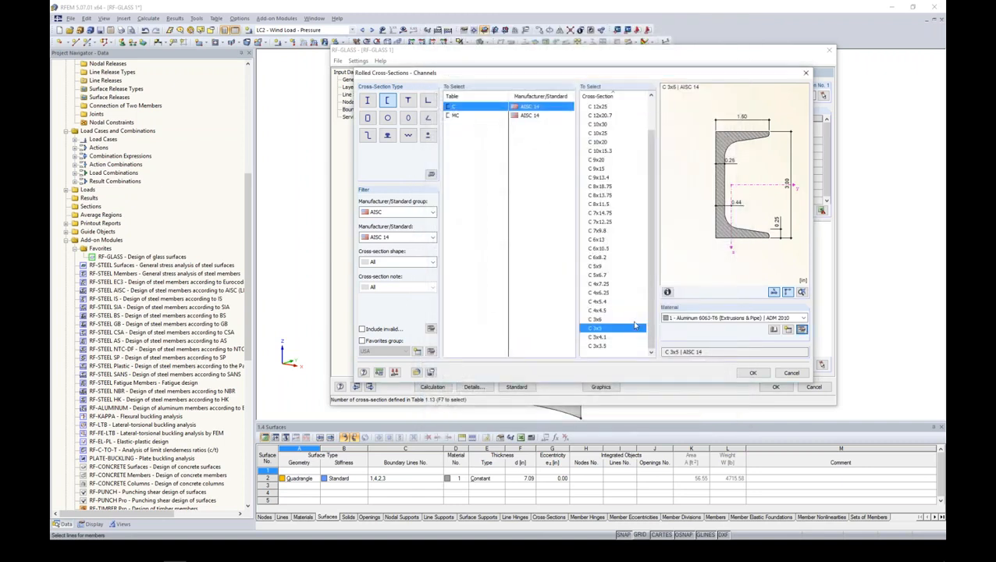
click(752, 373)
Set the boundary member's rotation angle β to 20 rad and inspect the channel's orientation at the glass edge
scroll(634, 275, up, 3)
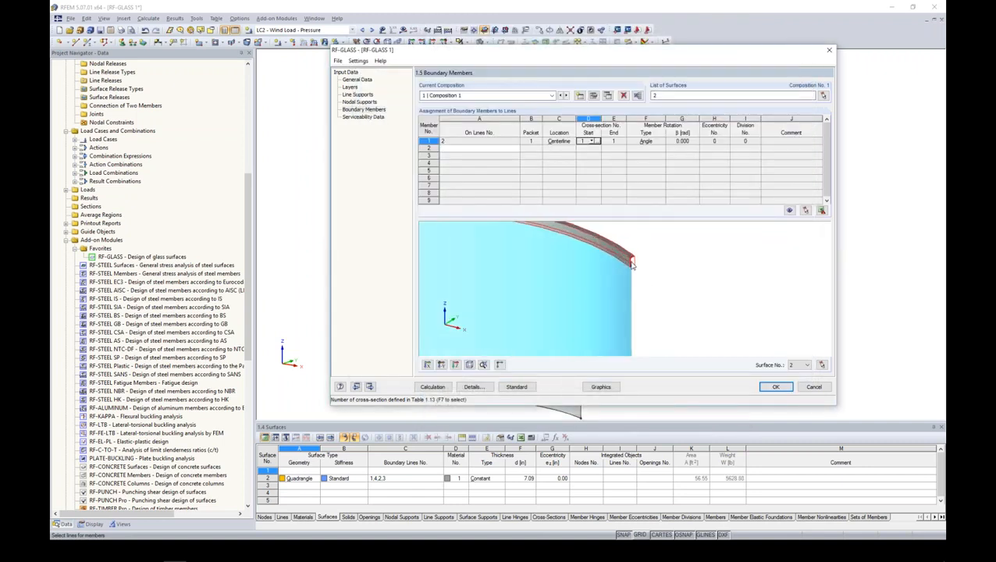
ctrl+middle_drag(670, 294, 645, 278)
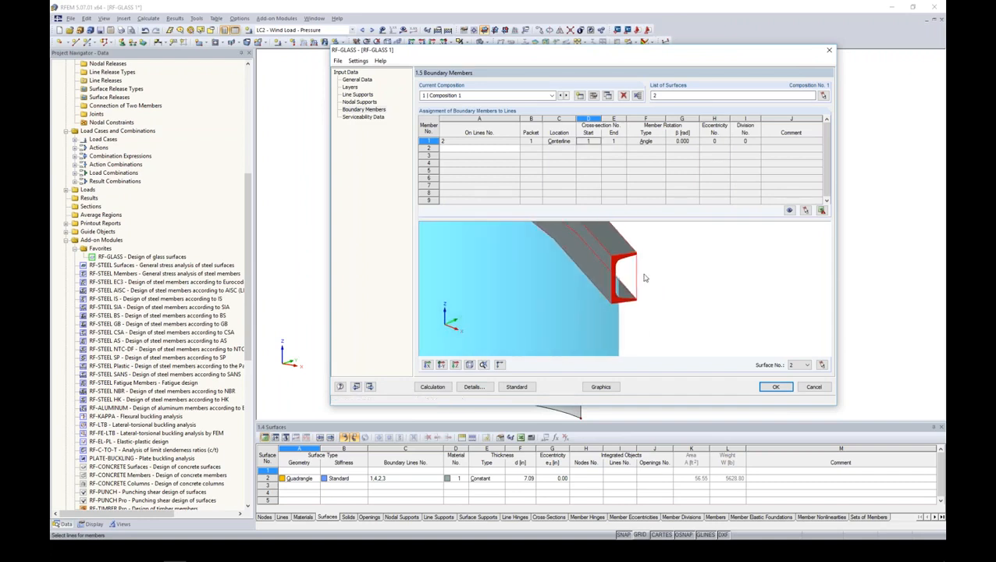
click(690, 140)
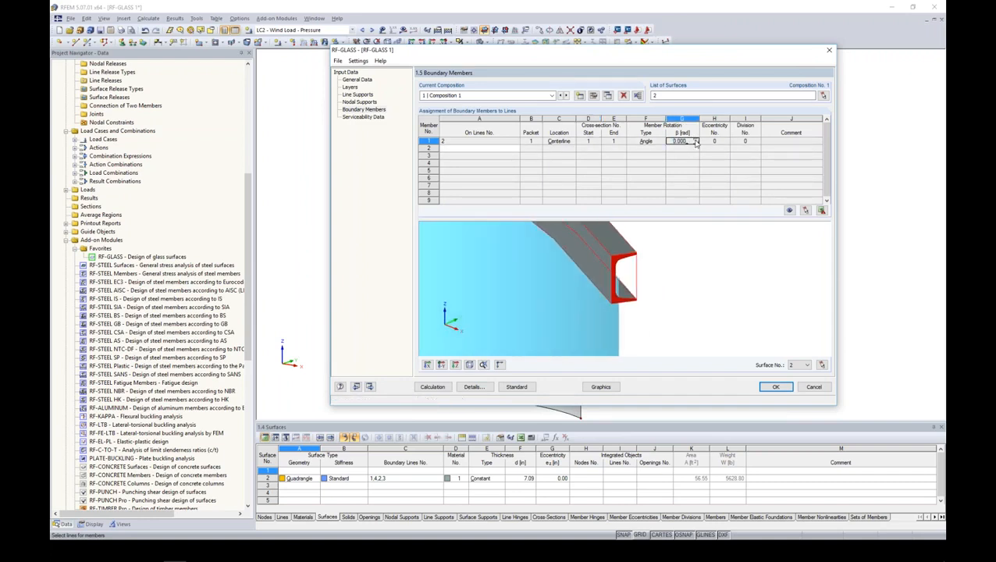
key(Tab)
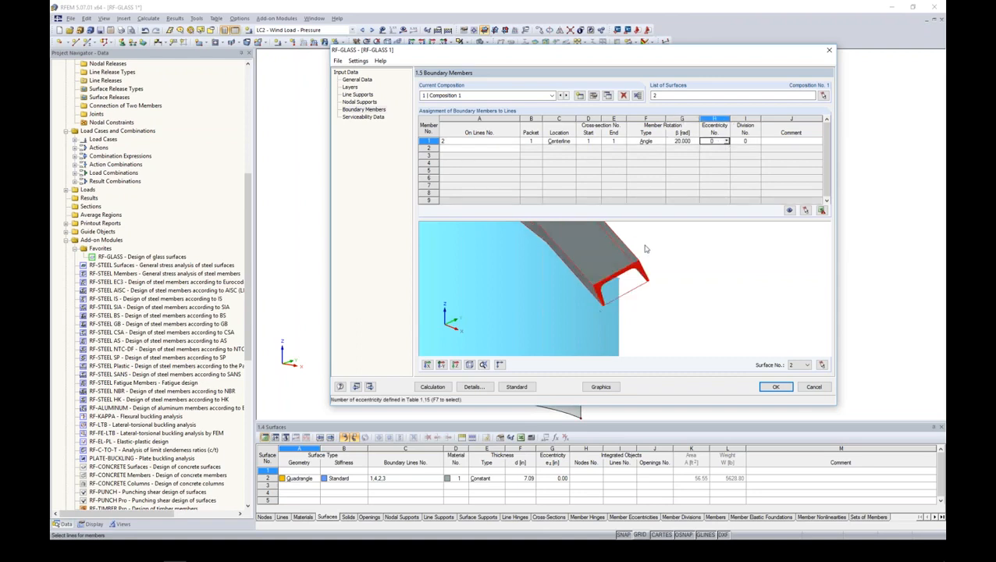
scroll(691, 274, down, 3)
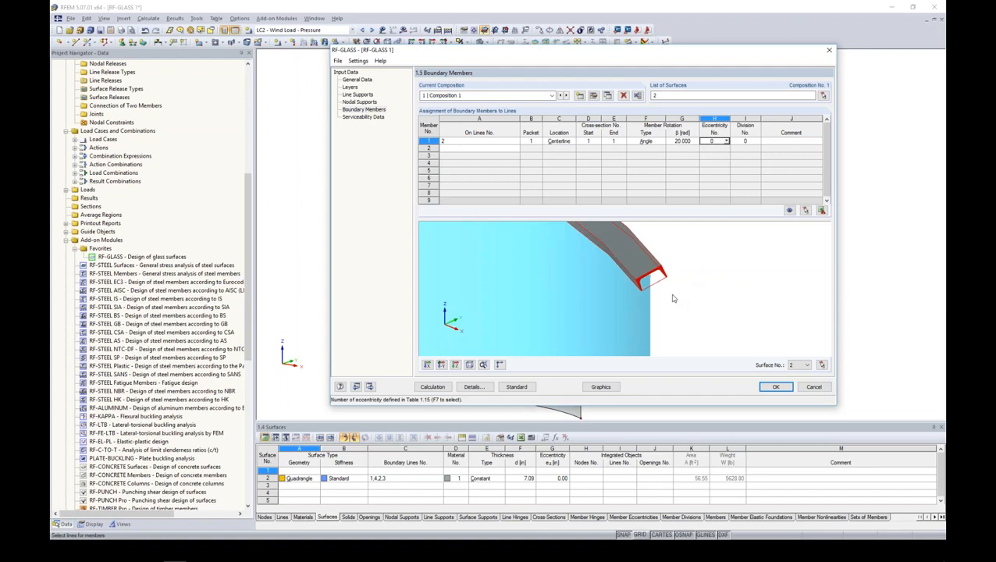
middle_drag(679, 297, 694, 320)
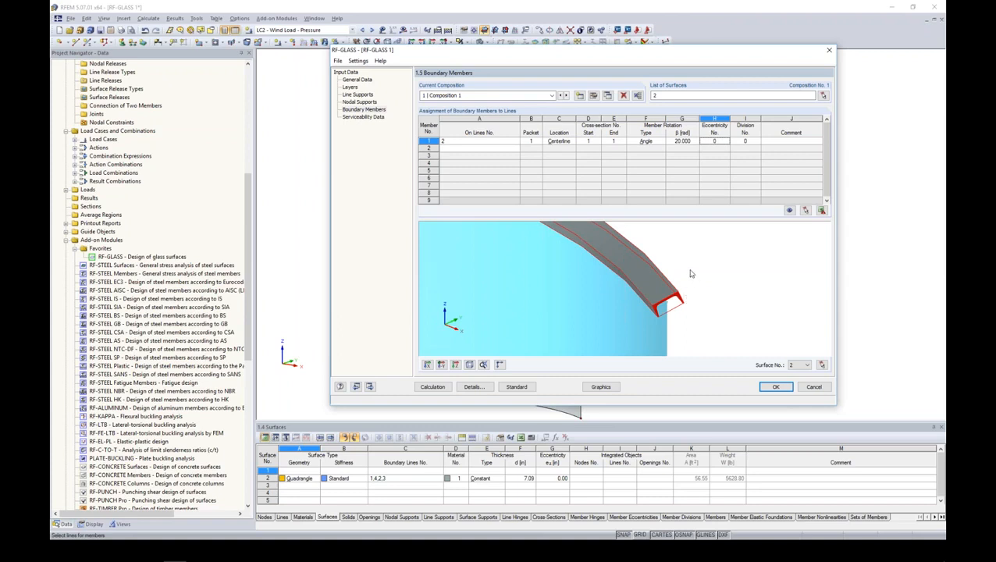
scroll(663, 289, down, 2)
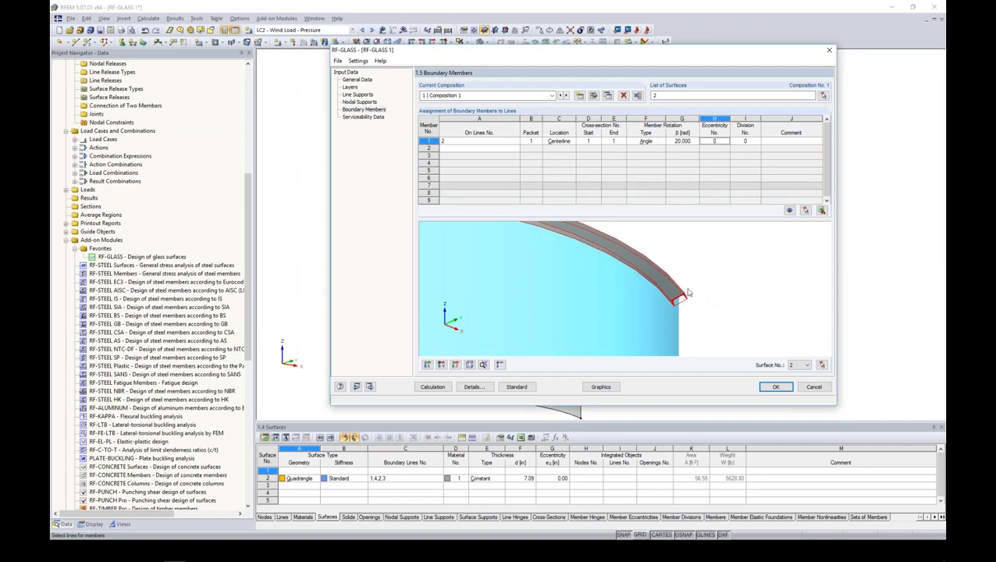
Delete the boundary member on line 2
click(433, 142)
right_click(430, 141)
click(492, 185)
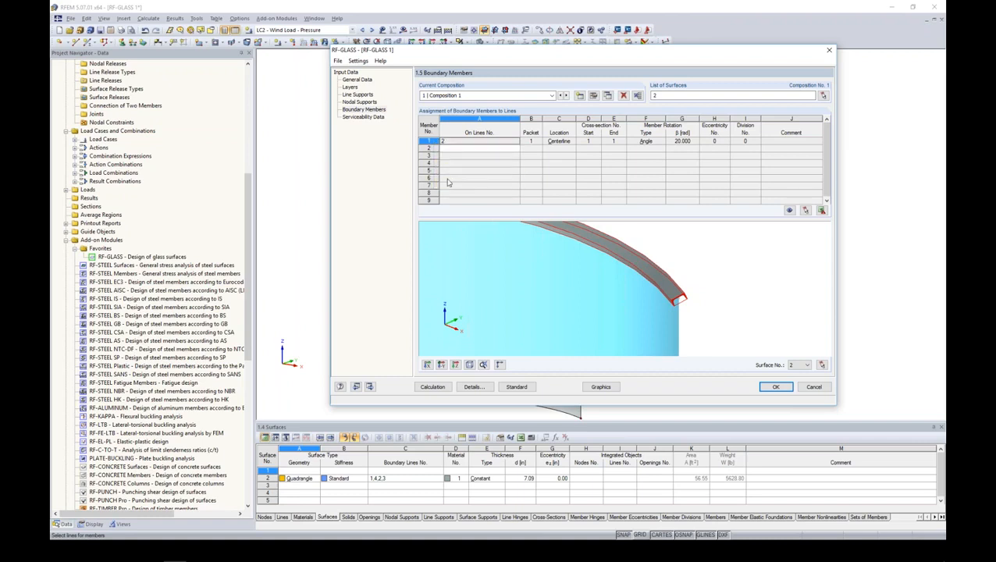
scroll(507, 182, down, 2)
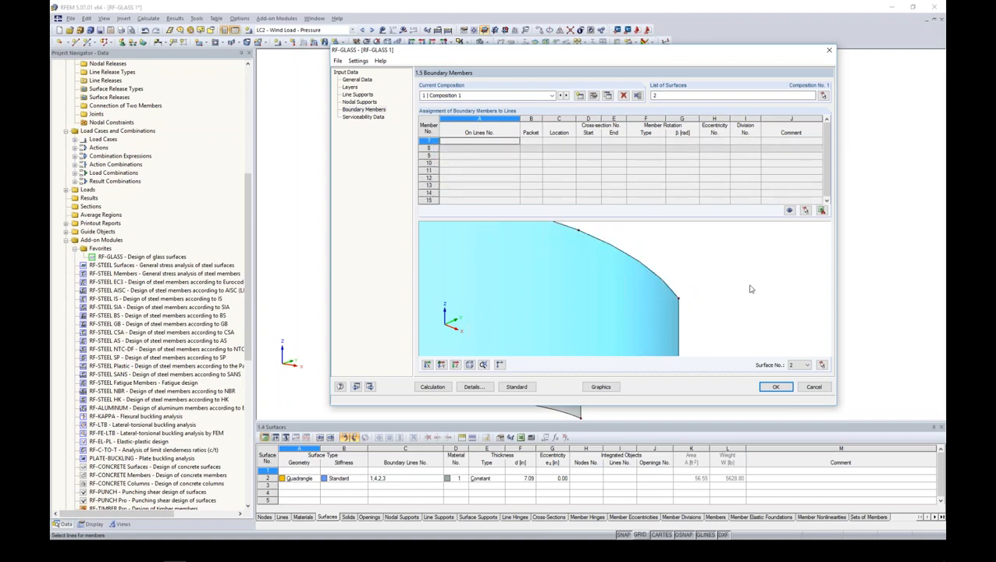
scroll(746, 289, down, 2)
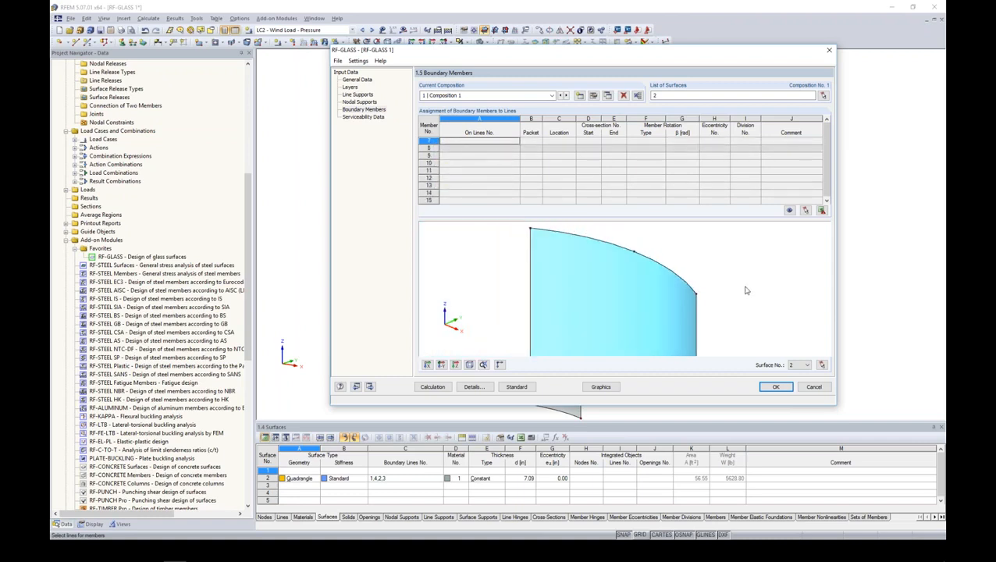
Review the serviceability deflection limits for characteristic, frequent and quasi-permanent combinations and their cantilever limits in the standard settings
click(364, 118)
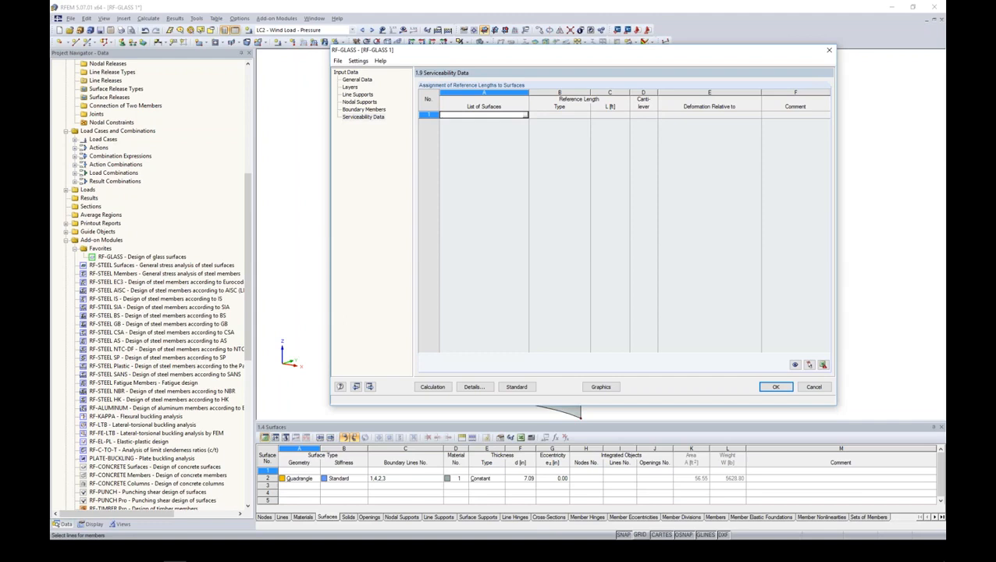
click(515, 387)
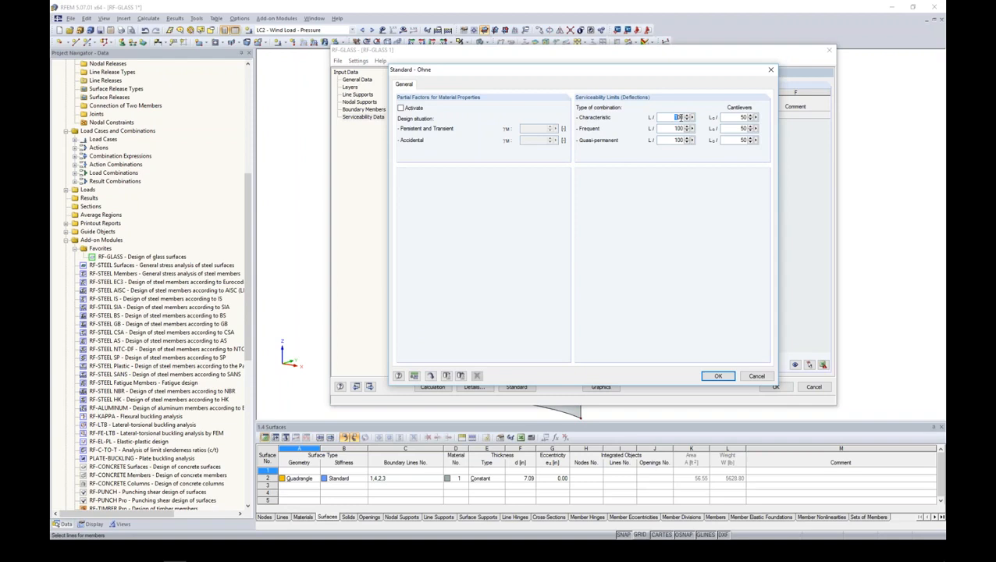
double_click(676, 128)
double_click(676, 140)
double_click(676, 117)
double_click(736, 117)
click(712, 376)
Check the combination type options available for CO9 among the serviceability load combinations, leaving it as Characteristic
click(359, 79)
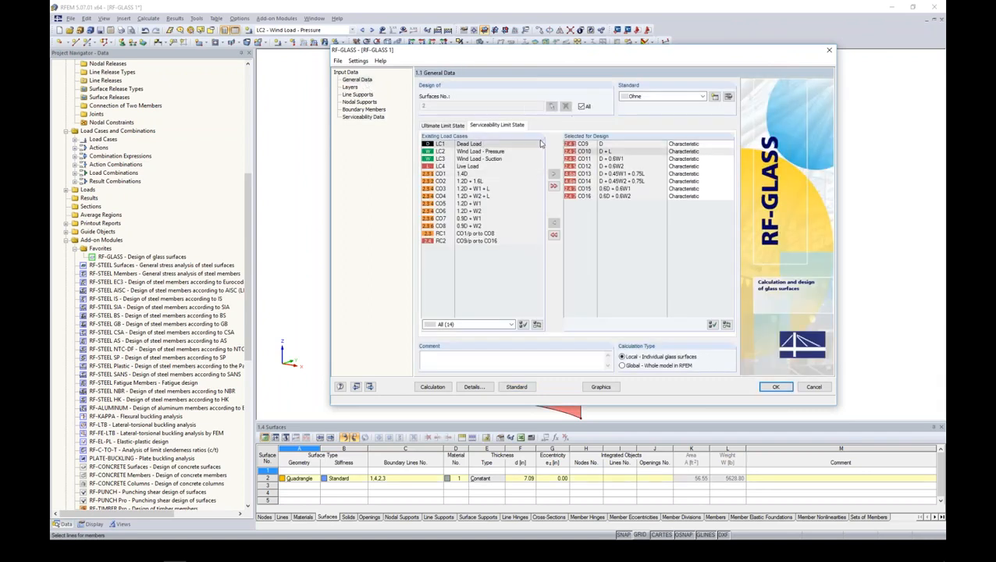
click(682, 147)
click(729, 144)
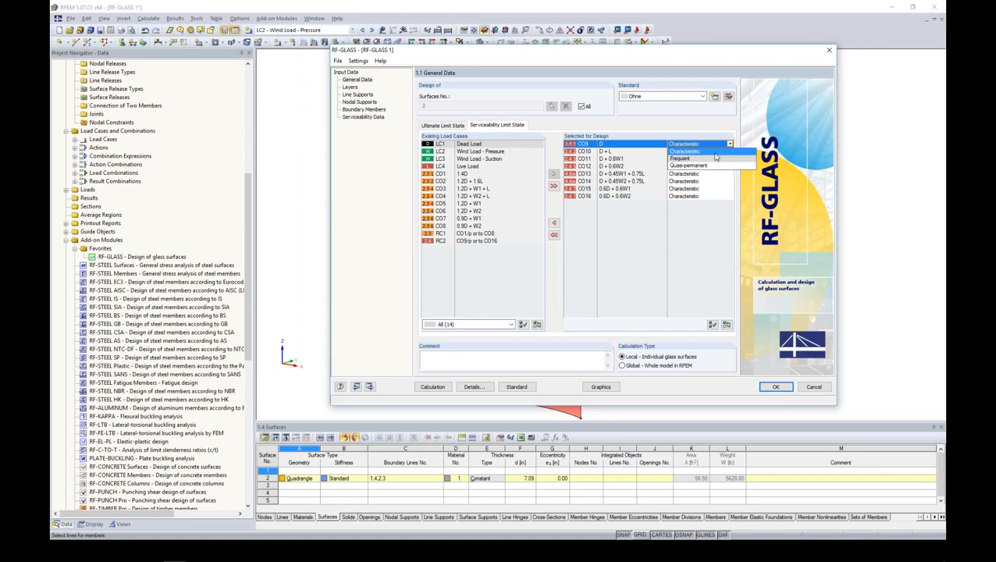
click(704, 127)
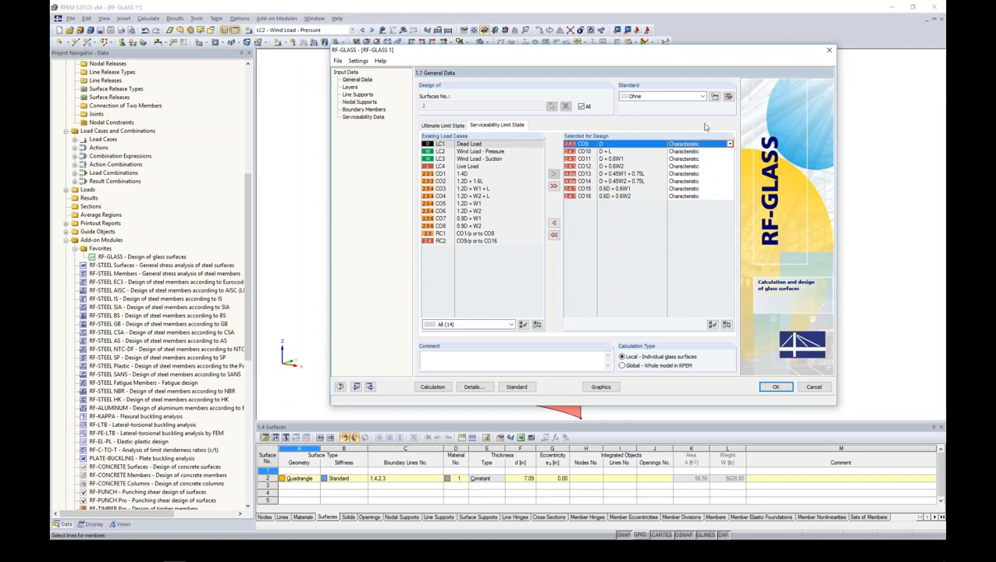
Assign surface 2 to the serviceability data with the minimum border line as its reference length type
click(363, 117)
click(523, 116)
click(525, 116)
click(487, 155)
click(160, 92)
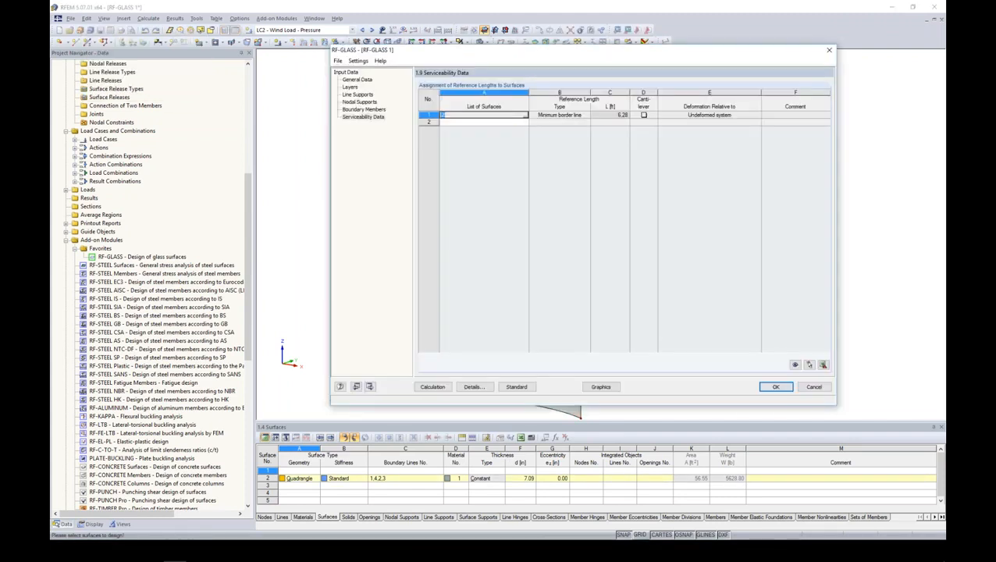
click(582, 115)
click(587, 115)
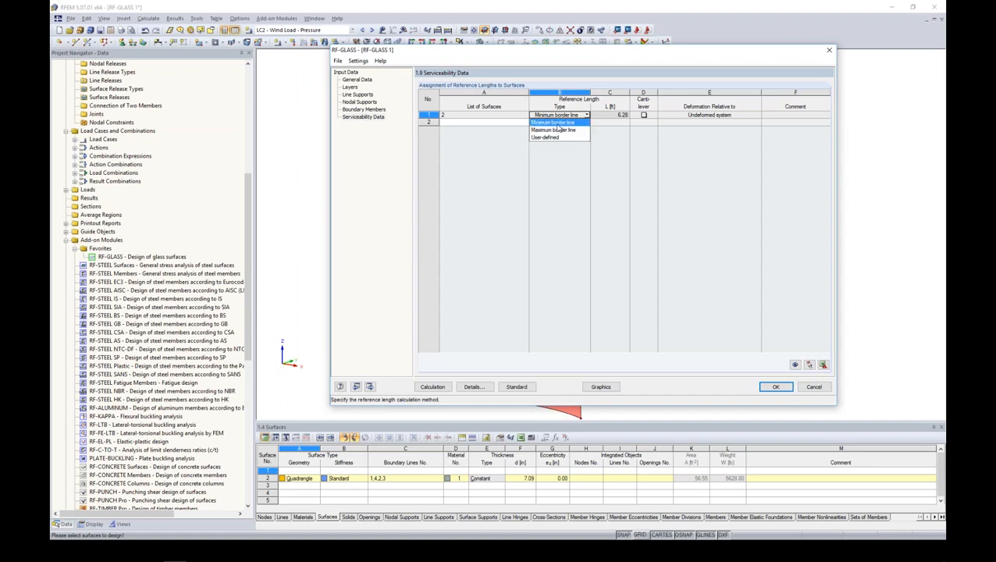
click(557, 123)
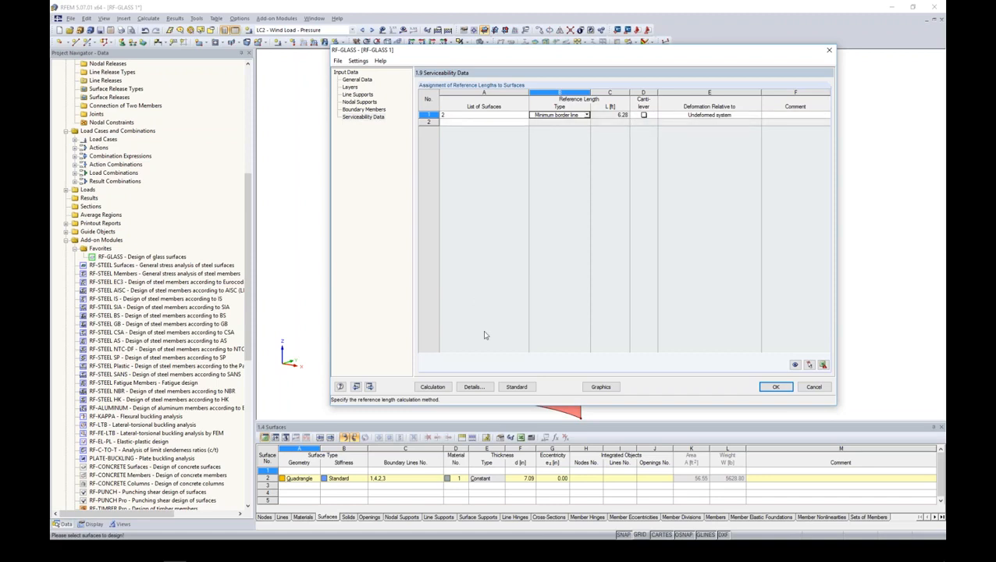
Include the line support reactions among the result windows in the design details and run the RF-GLASS calculation
click(471, 387)
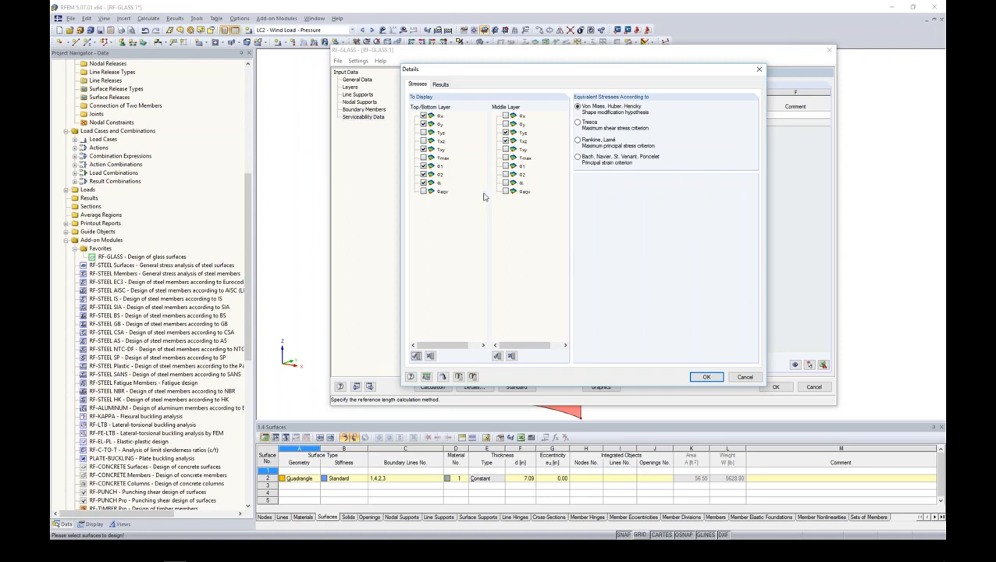
click(423, 116)
click(440, 84)
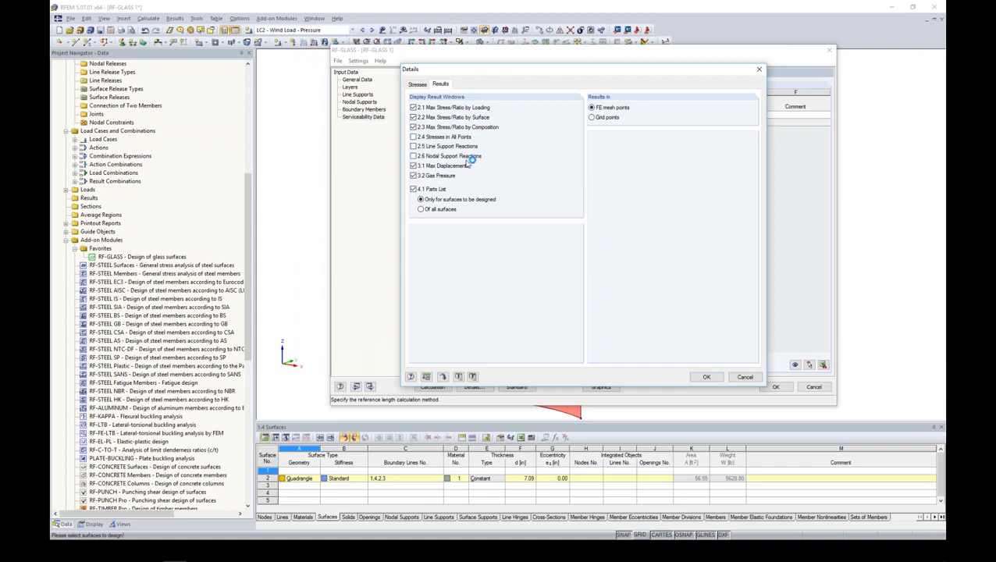
click(413, 146)
click(706, 378)
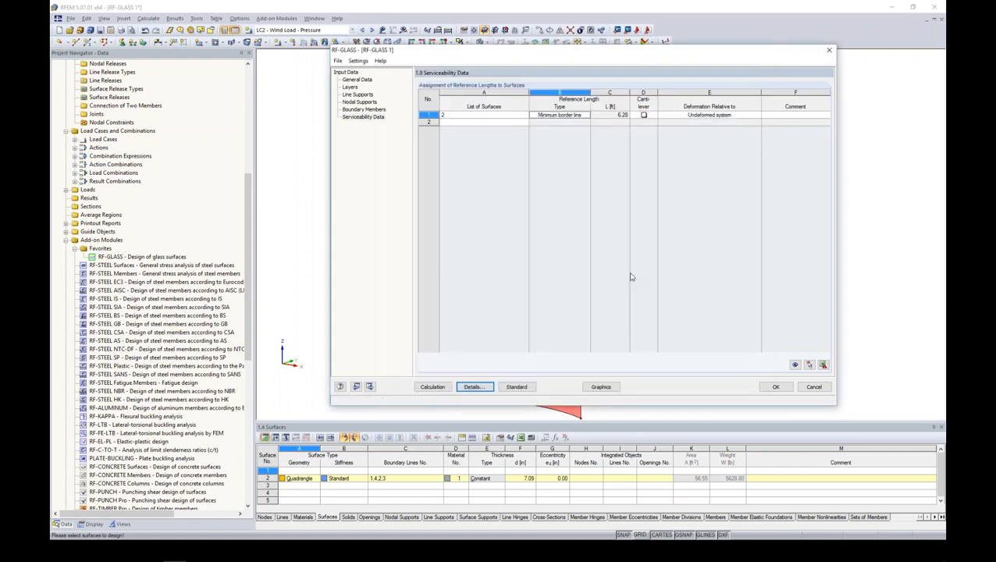
click(436, 387)
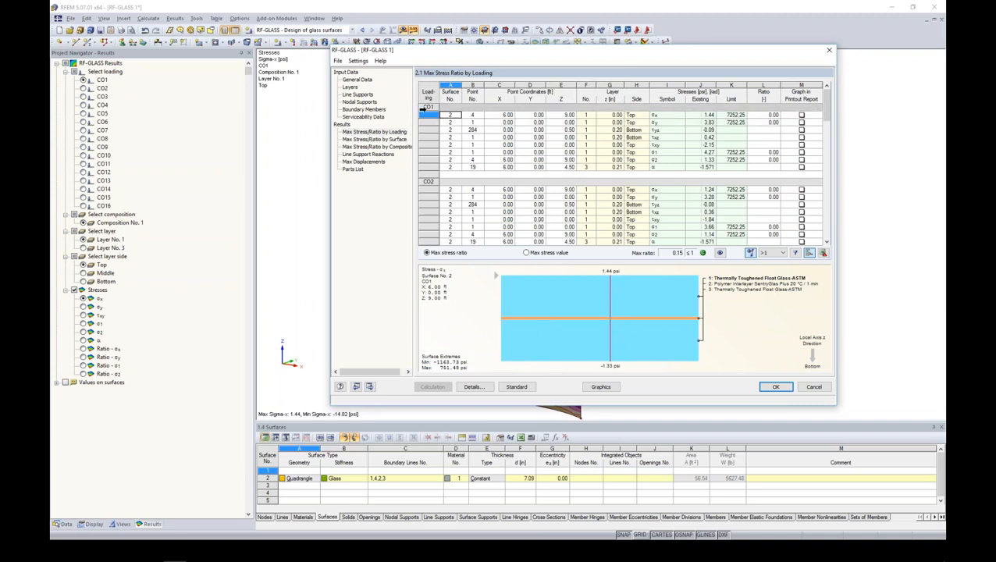
Review the maximum stress ratios by loading, by surface and by composition for the glass layers
scroll(441, 153, down, 2)
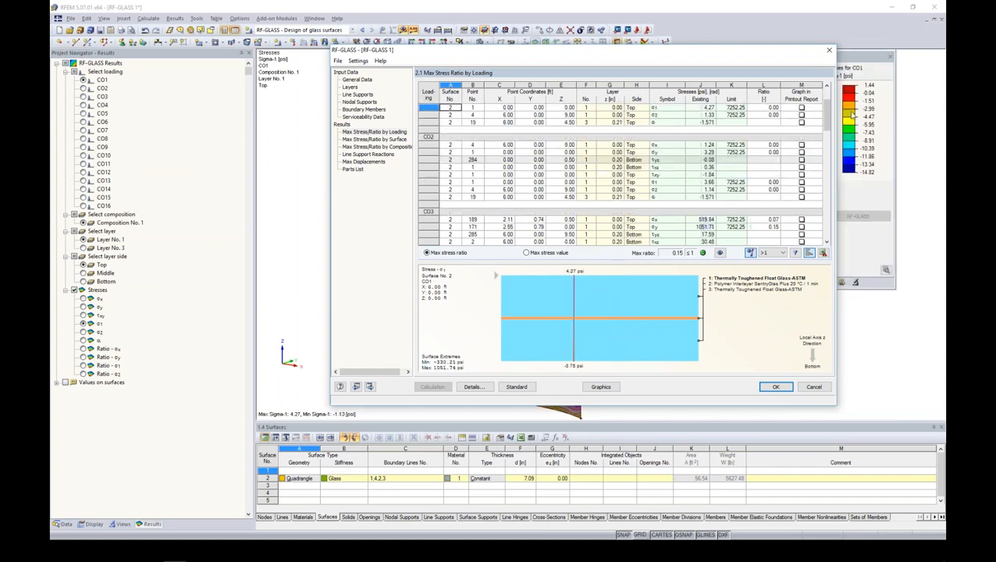
scroll(491, 200, down, 5)
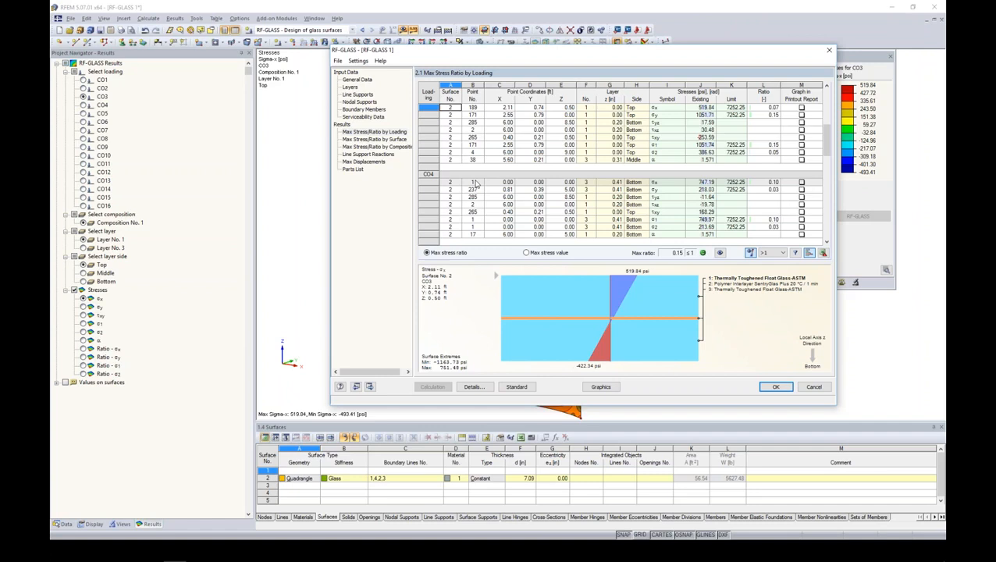
click(374, 139)
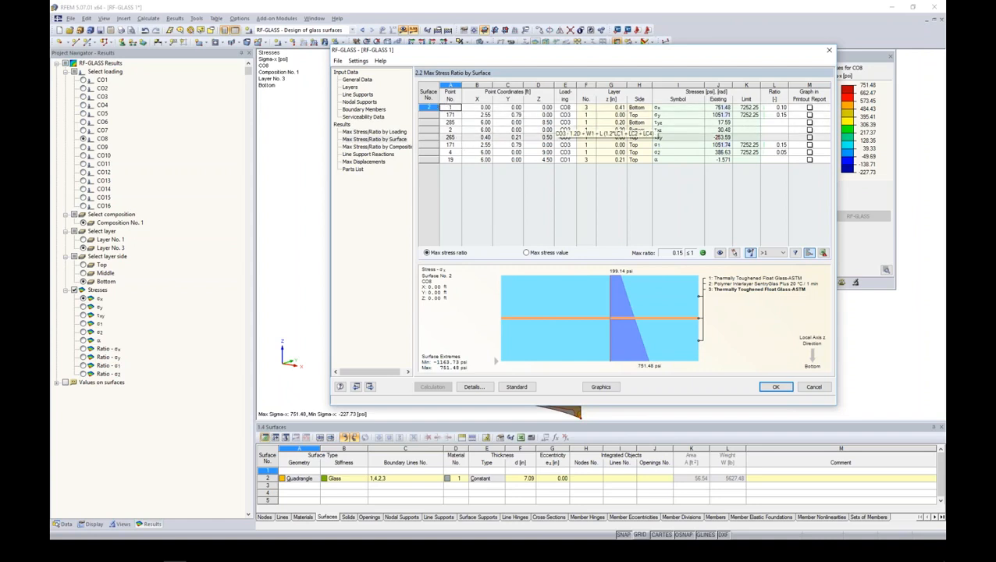
click(401, 148)
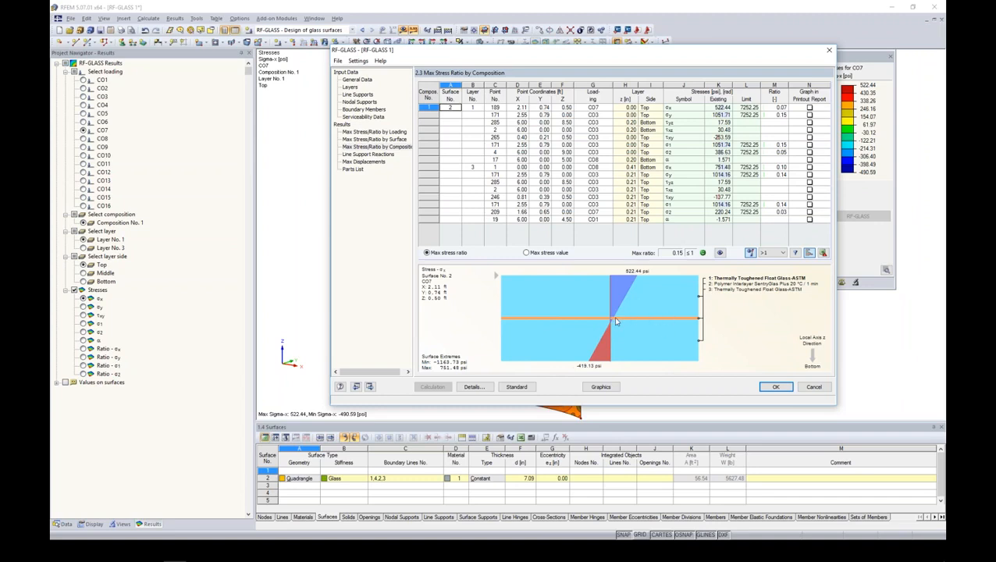
Examine the line support reactions, the maximum displacements and the parts list of the glass design
click(367, 154)
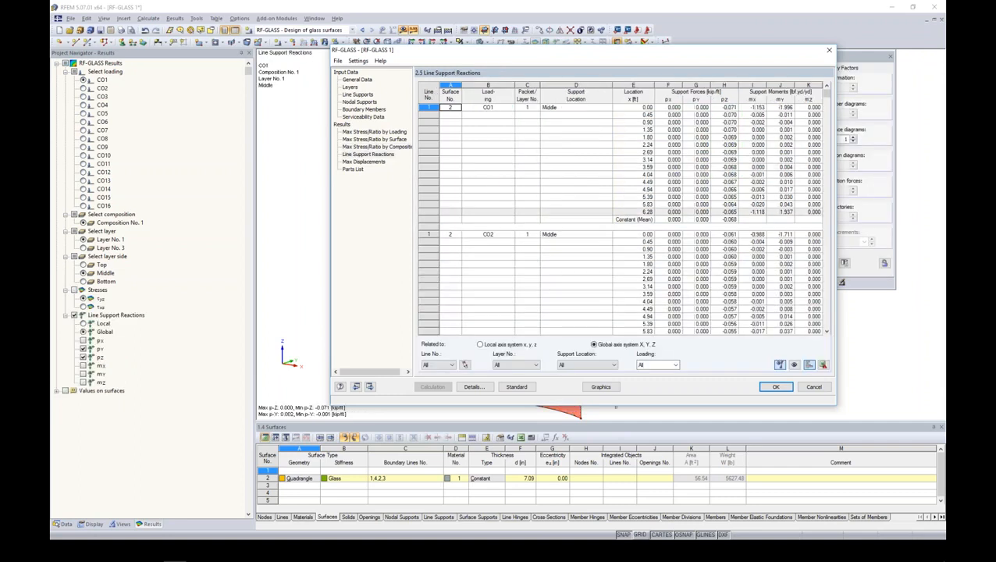
click(361, 161)
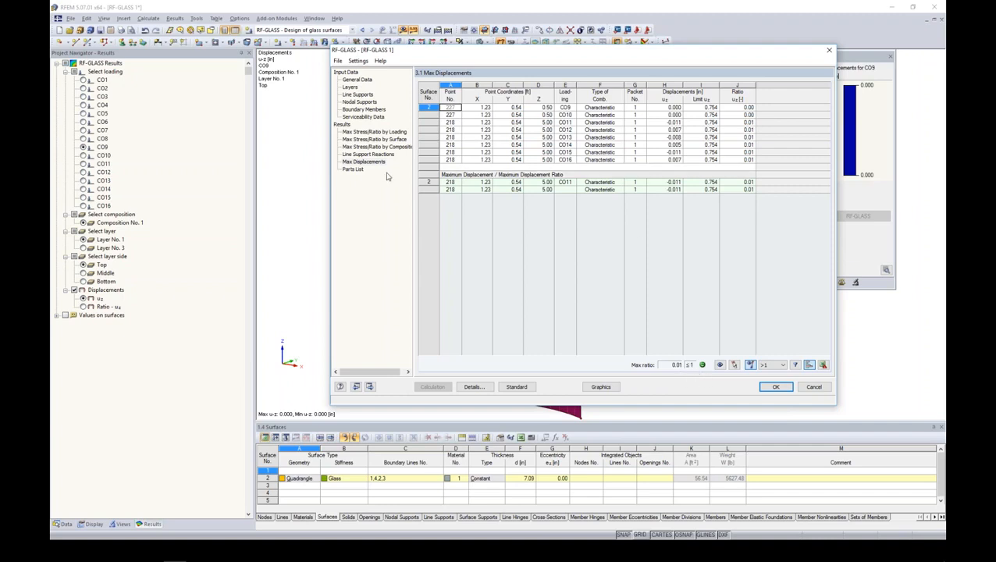
click(353, 169)
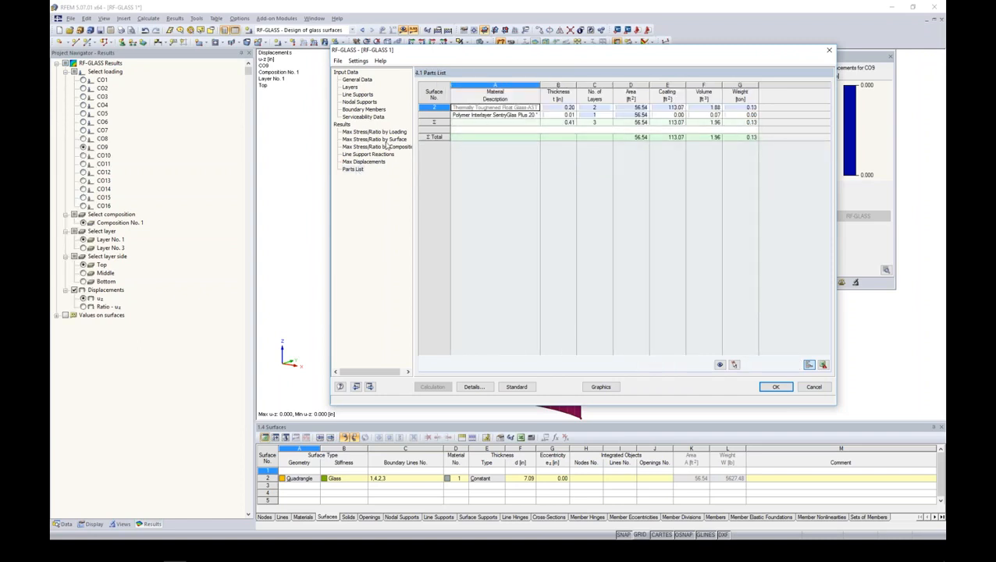
Show the maximum stresses by surface graphically on the glass panel with smooth color transition
click(385, 140)
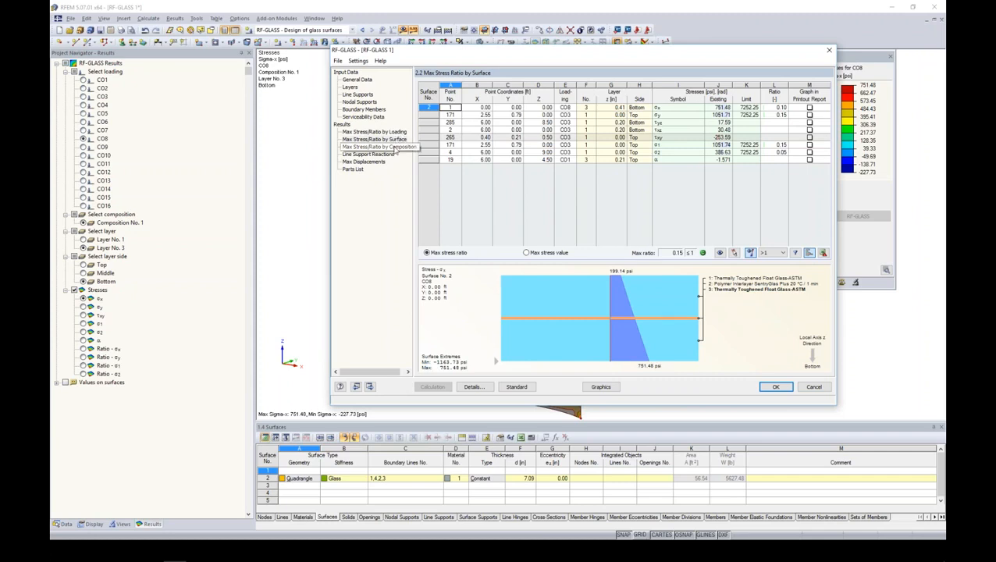
click(601, 387)
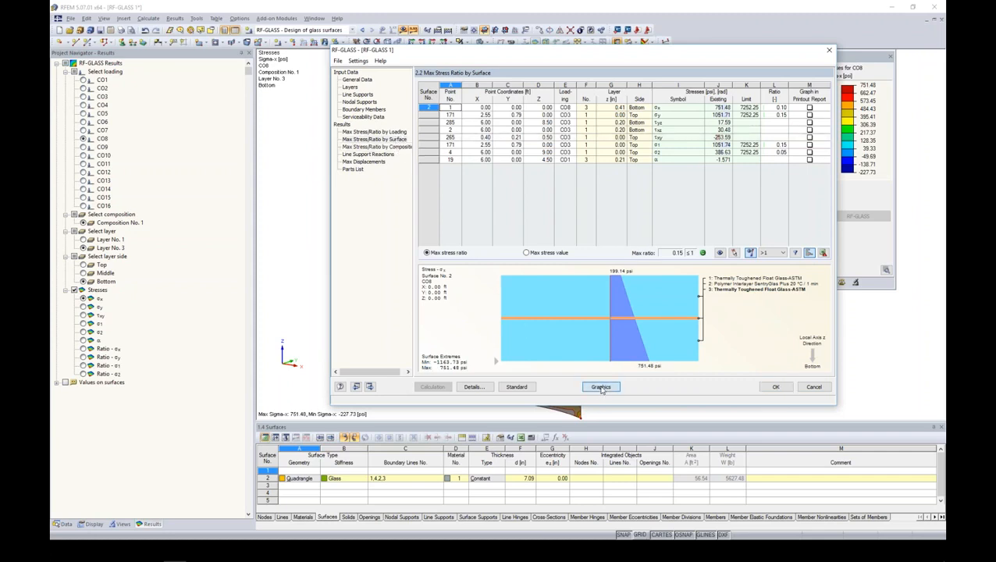
middle_drag(643, 296, 606, 247)
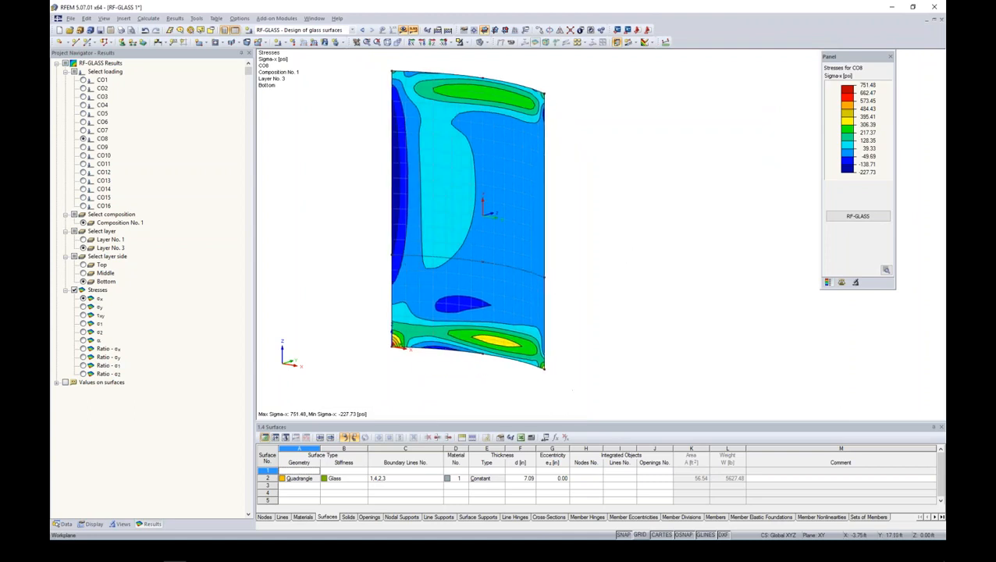
click(886, 270)
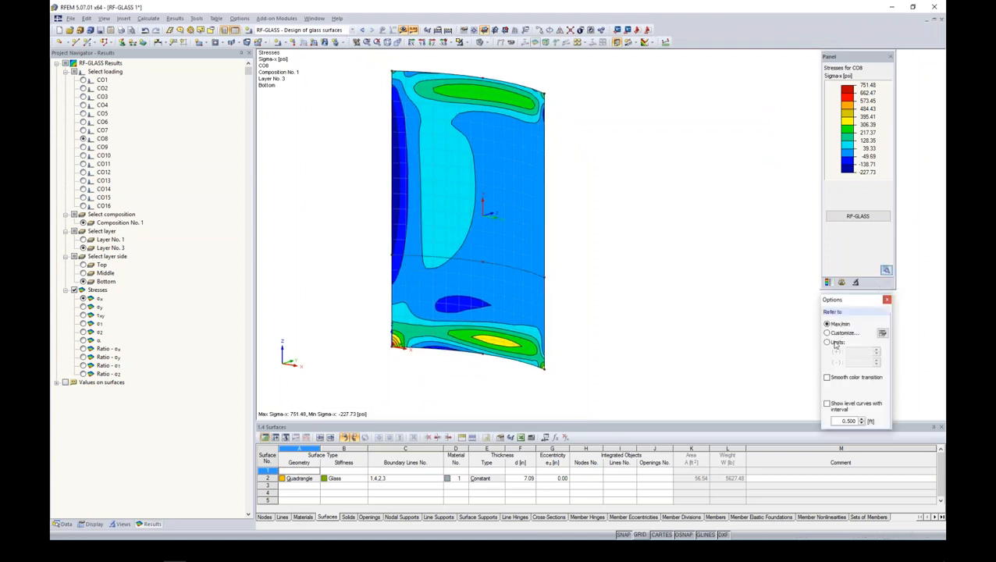
click(826, 377)
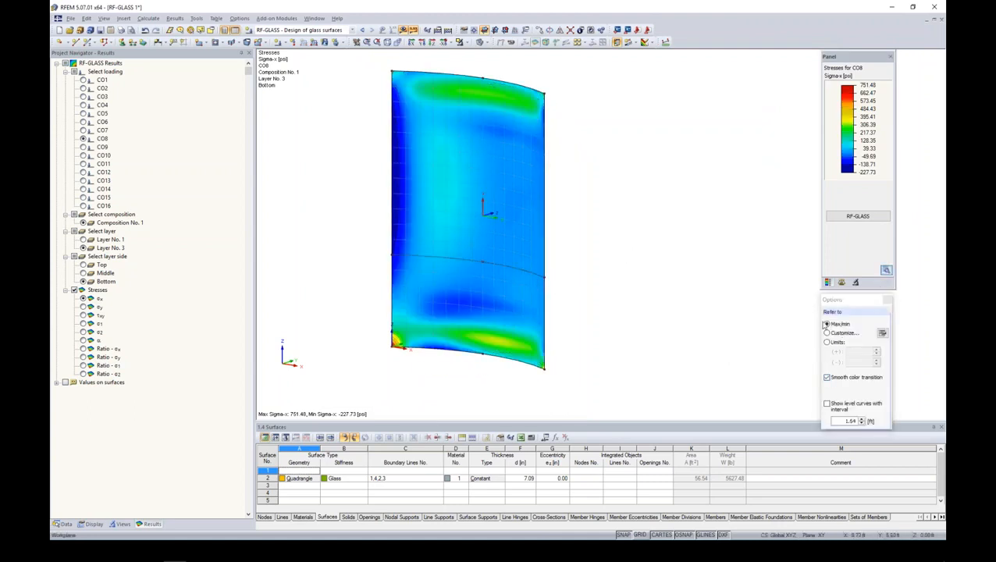
click(886, 301)
ctrl+middle_drag(625, 260, 629, 265)
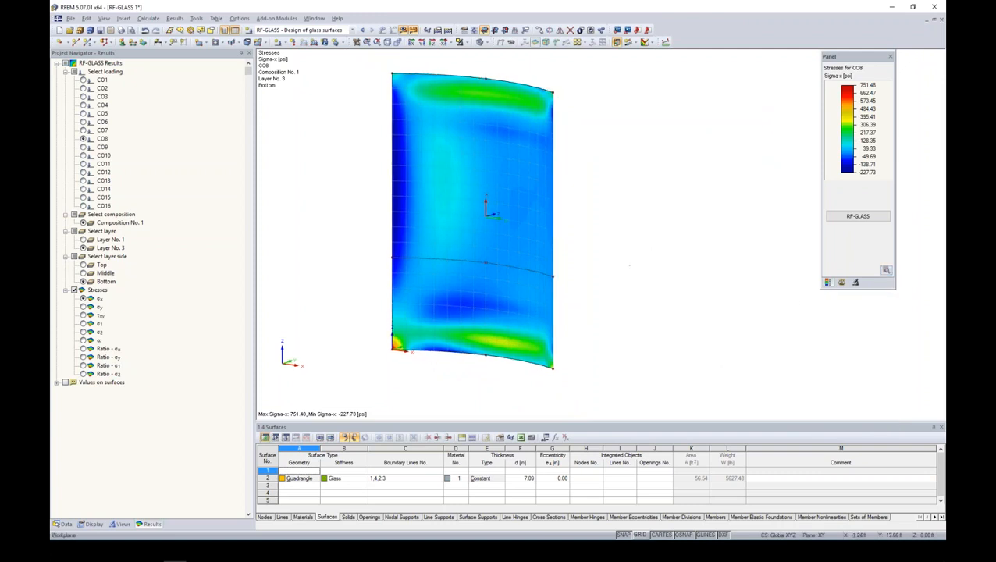
Display the σy stresses for the RF-GLASS design case, and reopen and close the module's result tables from the graphic
click(83, 308)
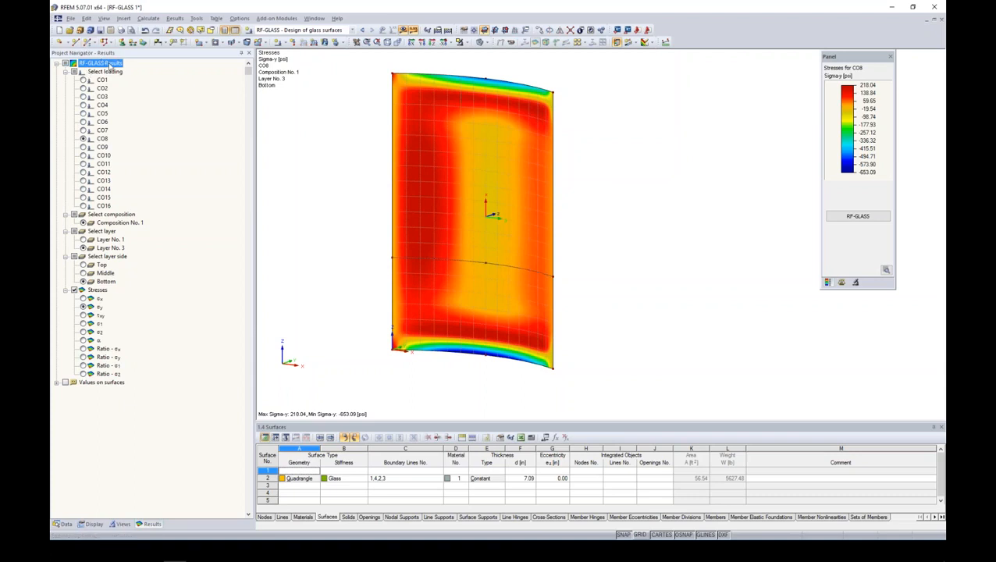
click(352, 30)
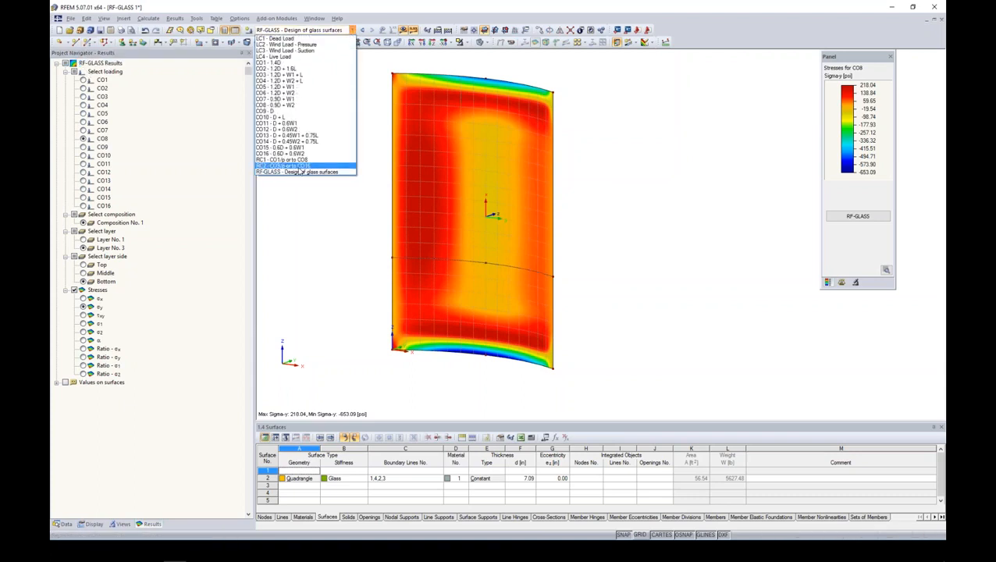
click(276, 173)
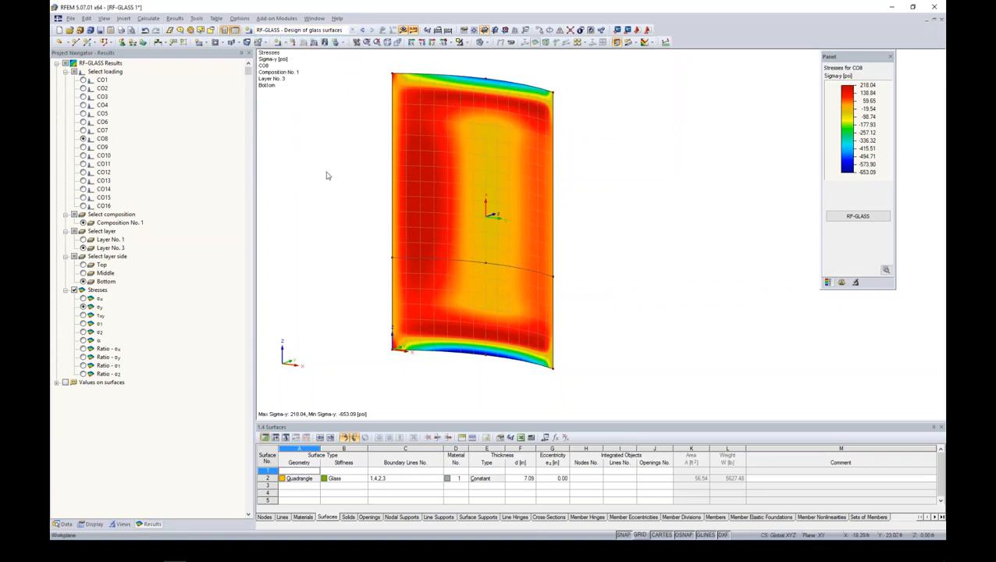
click(857, 216)
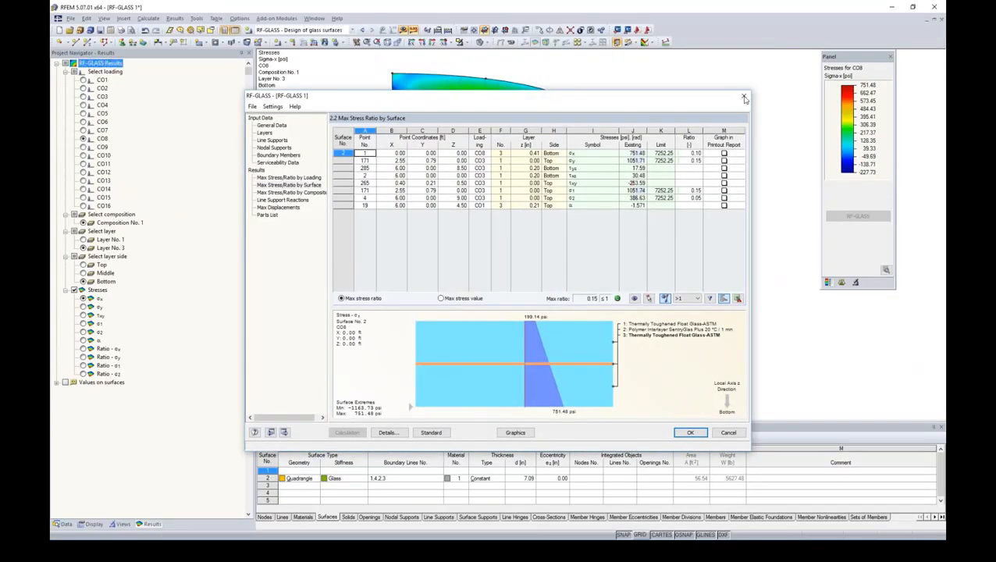
click(743, 96)
Compare the σy, τxy, σ1, σ2 and α plots on the panel, finish on τxy and return to the project data tree
click(84, 307)
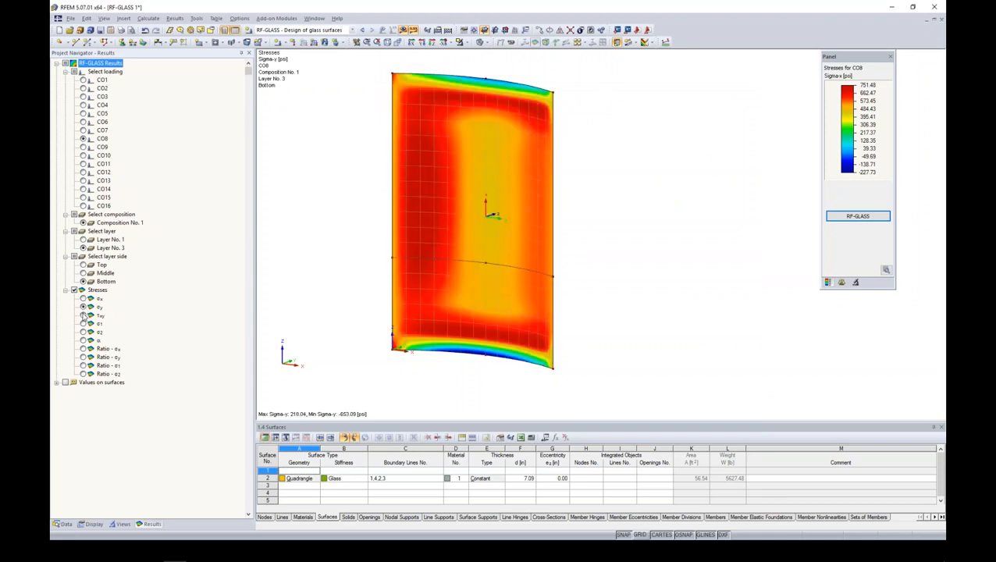
click(84, 315)
click(83, 323)
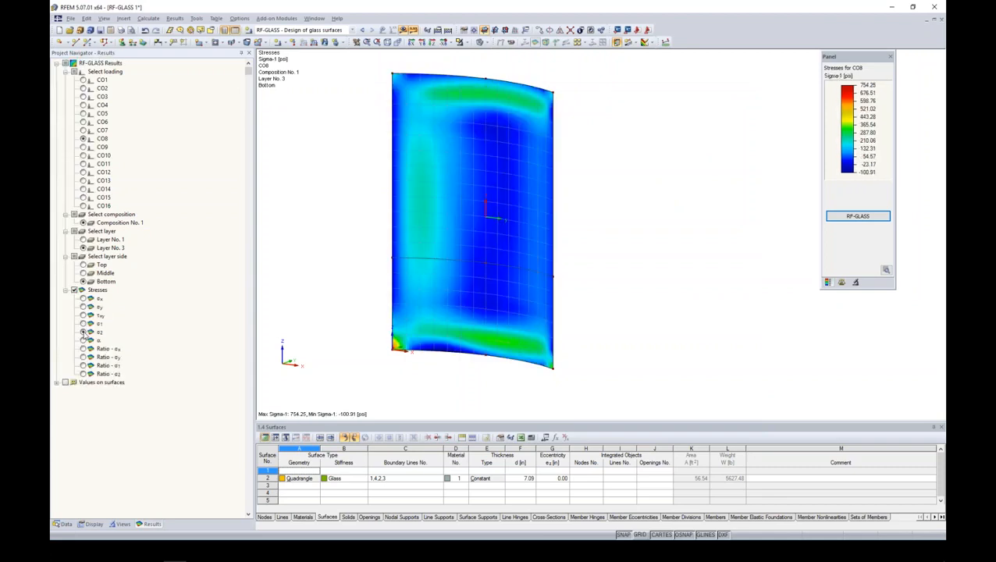
click(84, 332)
click(84, 340)
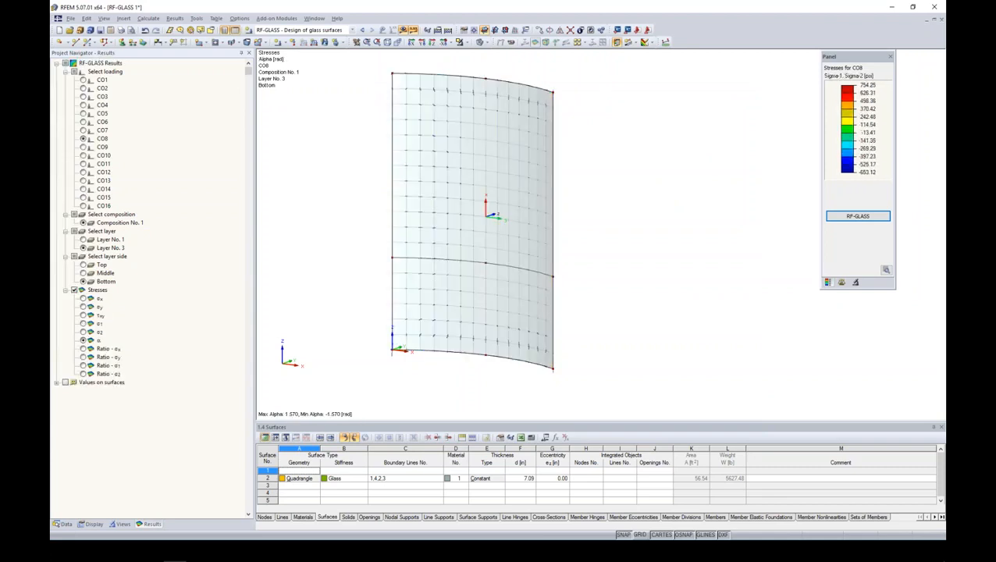
click(84, 315)
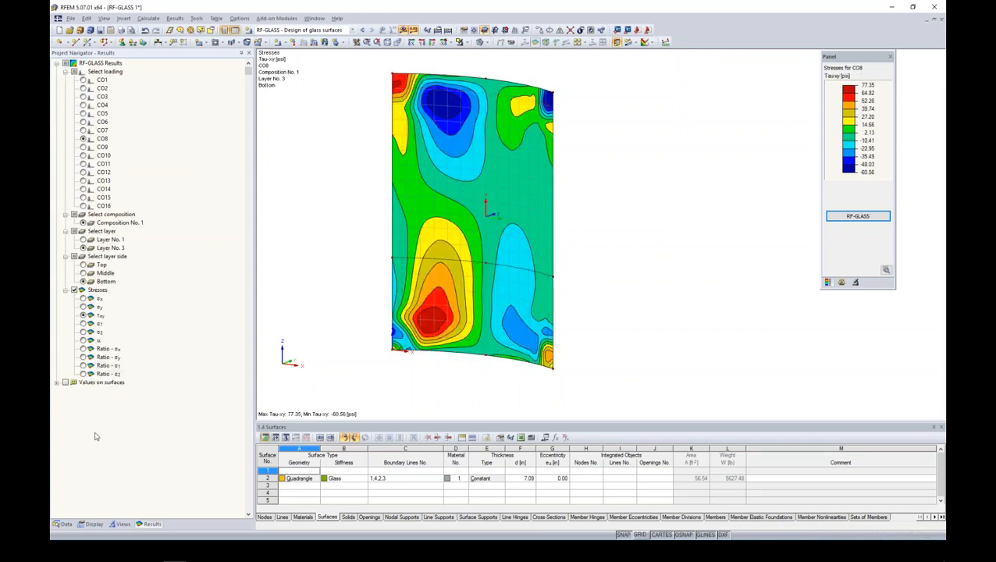
click(65, 525)
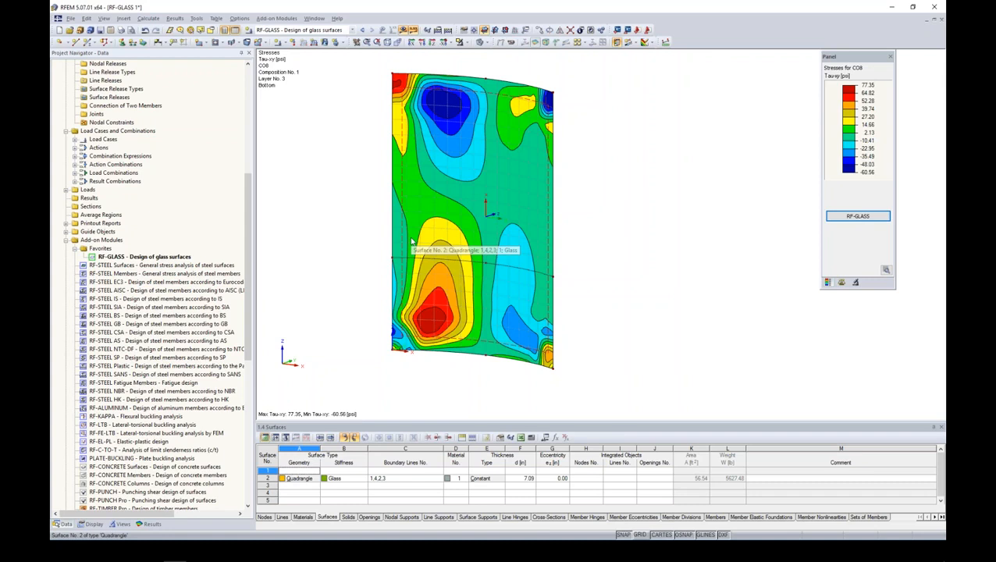
middle_drag(601, 278, 575, 294)
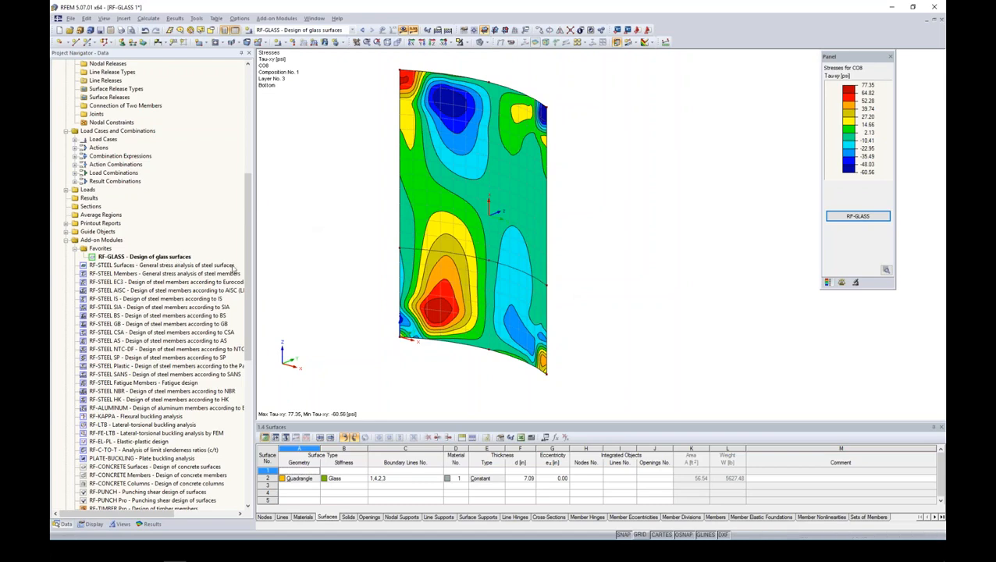
Save the model and delete all input data of the RF-GLASS add-on module
drag(247, 270, 250, 215)
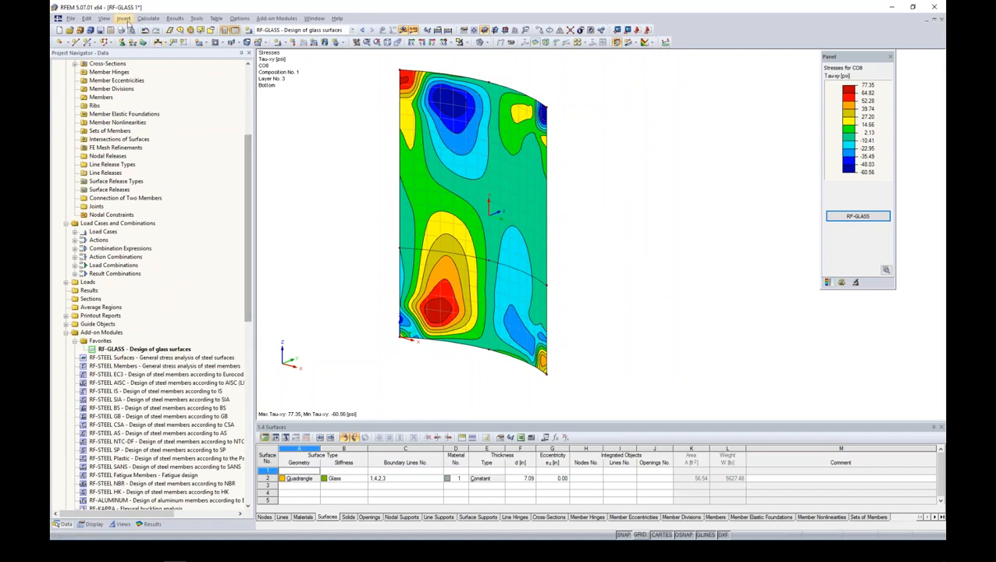
click(100, 29)
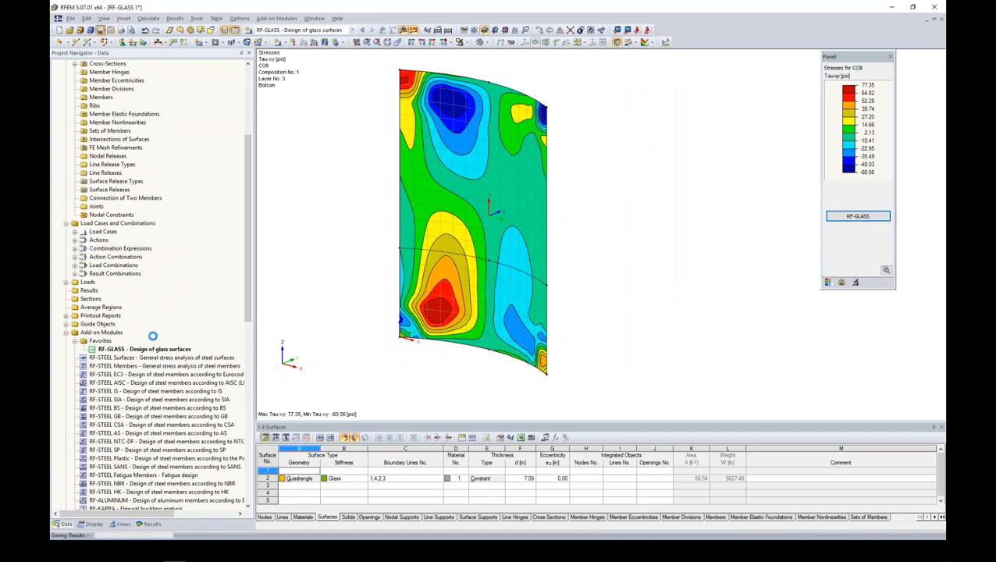
right_click(110, 350)
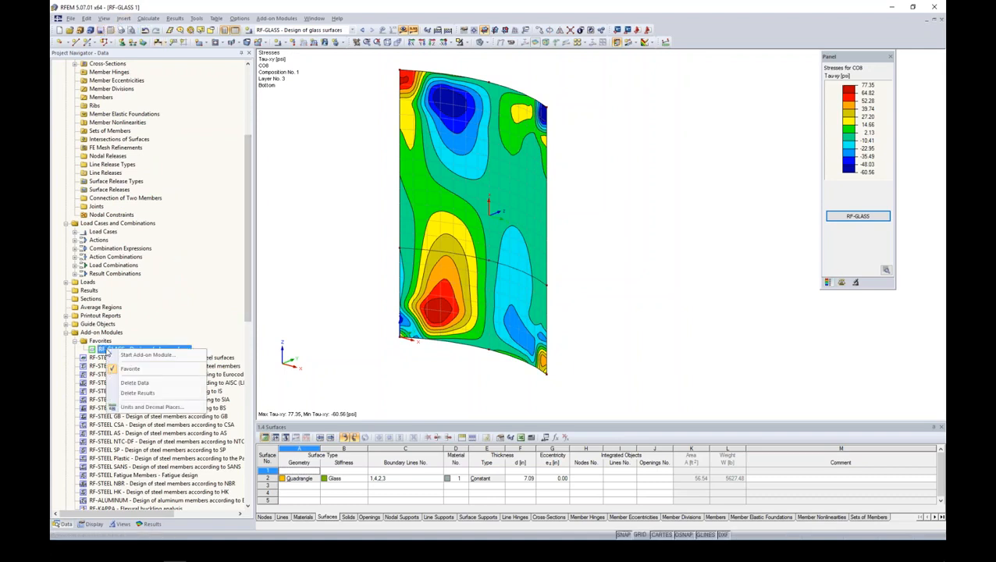
click(140, 383)
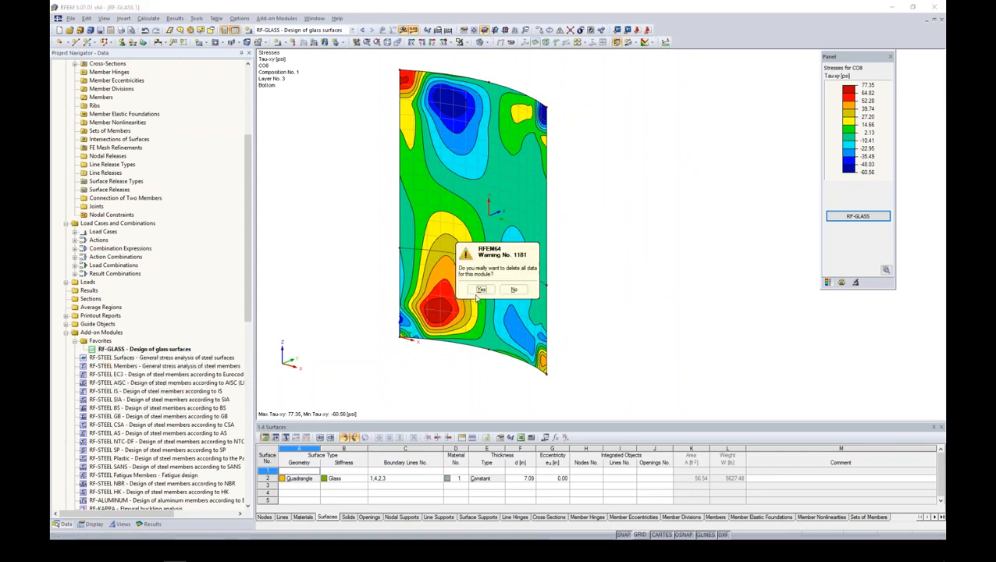
click(481, 290)
ctrl+middle_drag(589, 249, 497, 222)
ctrl+middle_drag(575, 215, 586, 232)
double_click(160, 349)
drag(453, 98, 533, 78)
click(691, 124)
click(659, 130)
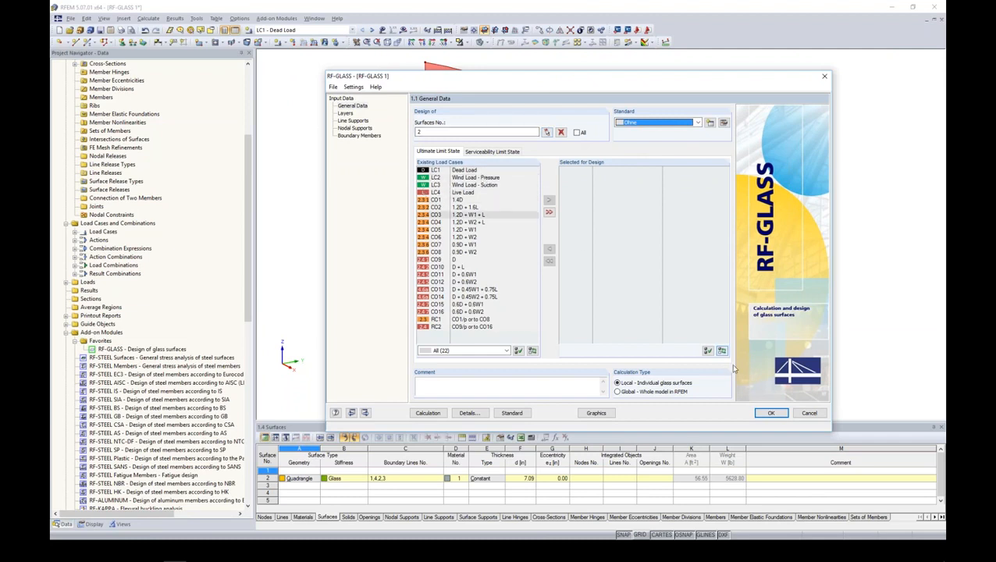
click(770, 413)
click(546, 267)
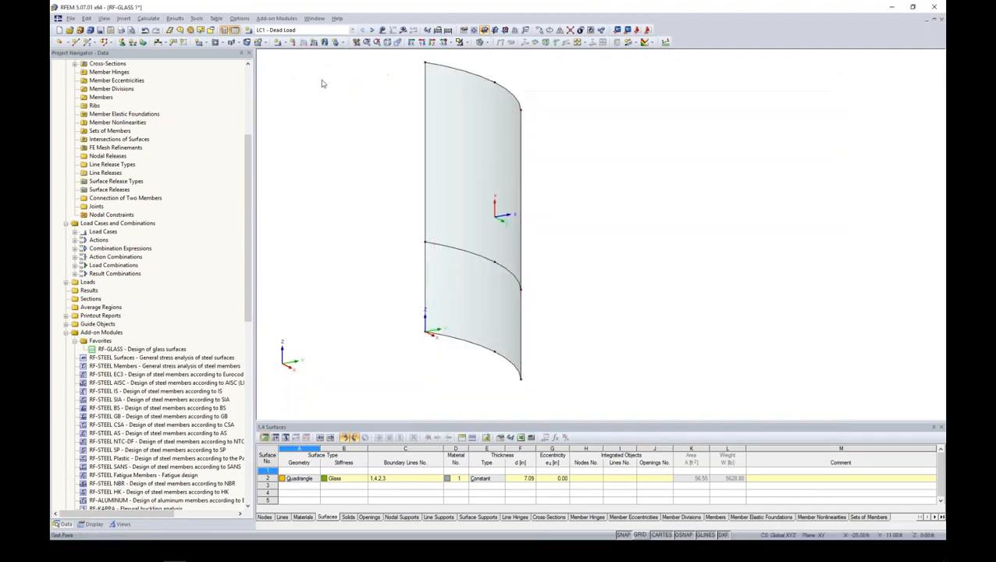
Create load case LC5 described as Climatic Load with the action category Self-Straining Force
click(281, 43)
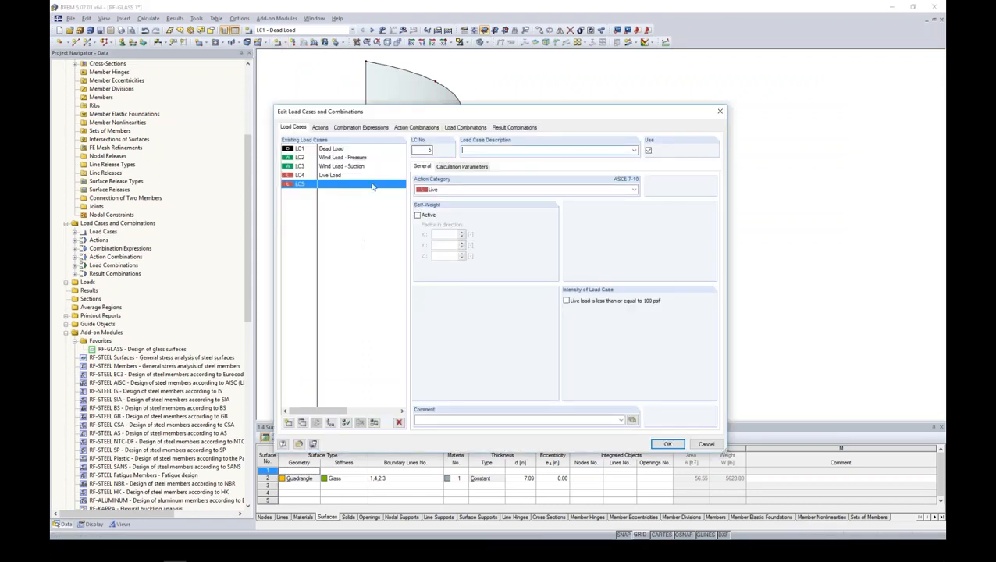
text(Climatic Load)
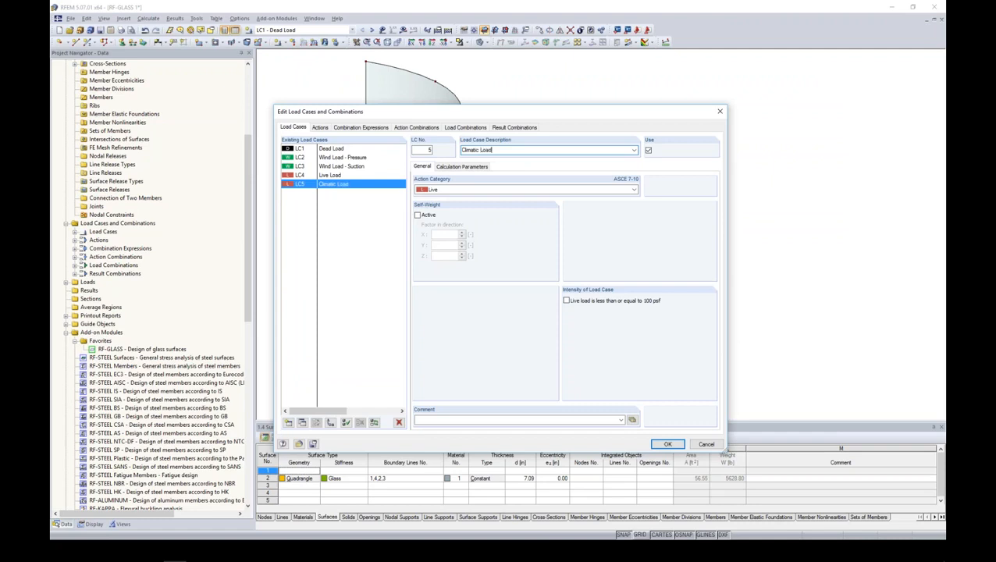
click(495, 190)
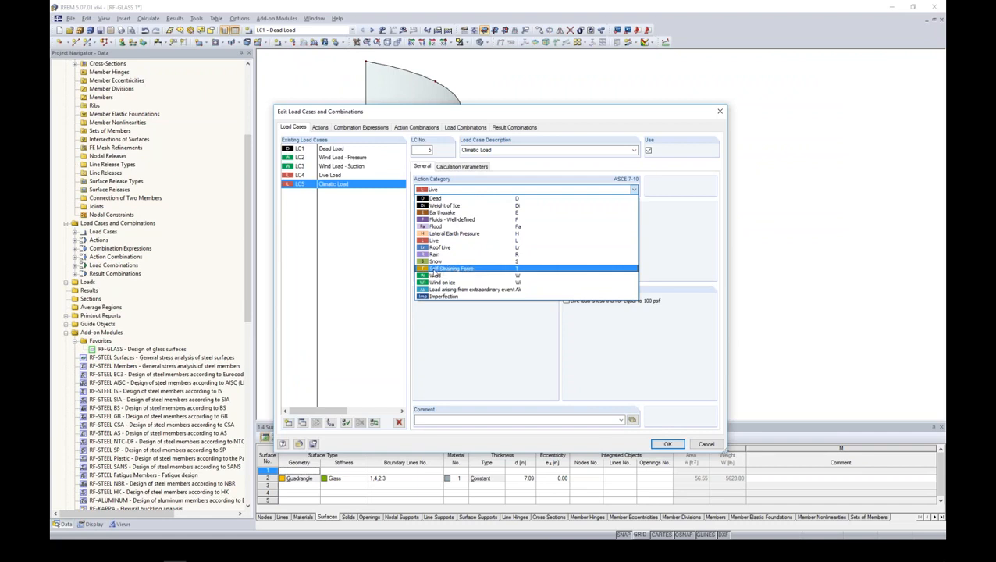
click(433, 269)
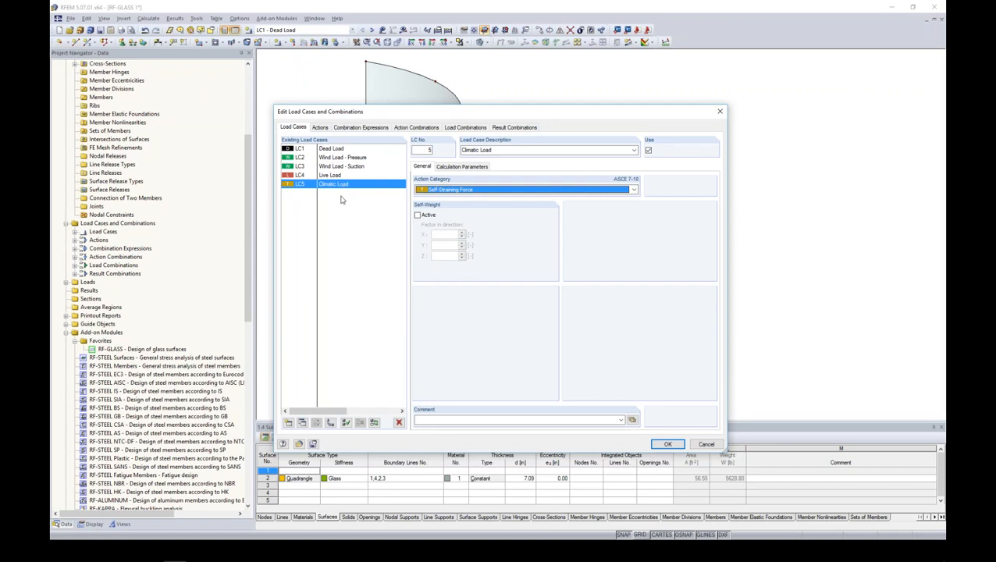
click(667, 443)
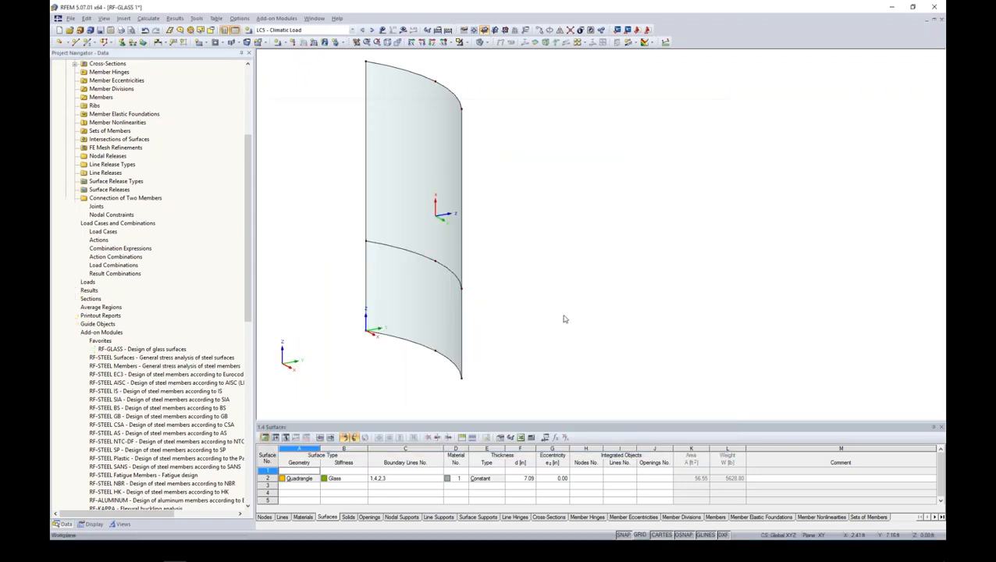
Reopen the RF-GLASS module and select load combinations CO1 to CO18 for the ultimate limit state design
double_click(145, 349)
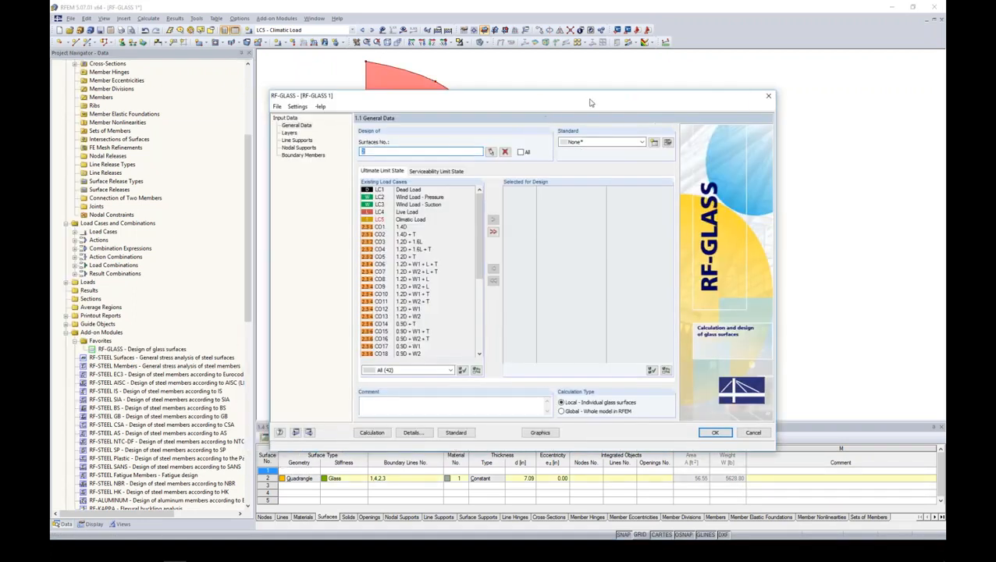
drag(631, 201, 631, 223)
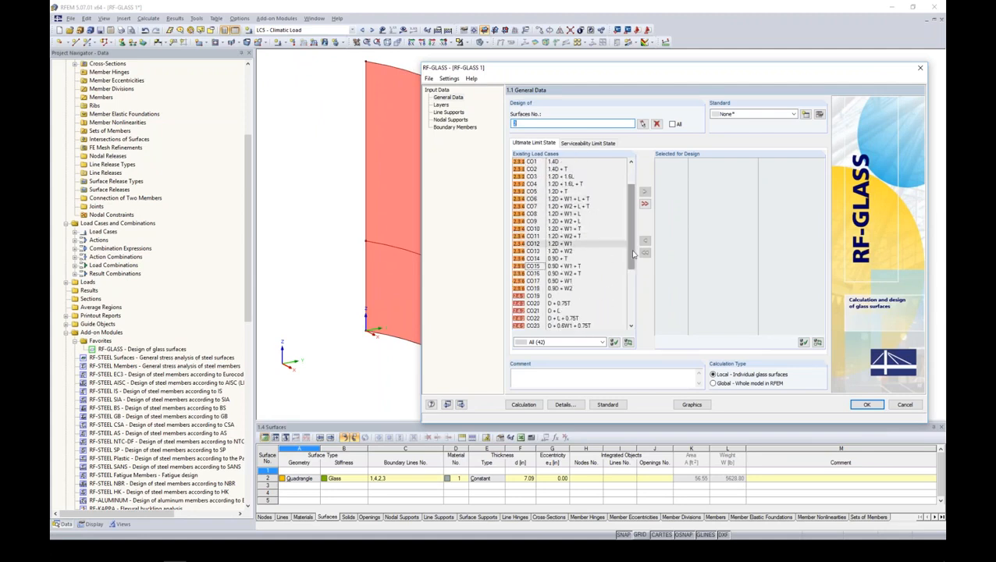
drag(631, 251, 630, 232)
click(569, 200)
drag(630, 188, 628, 222)
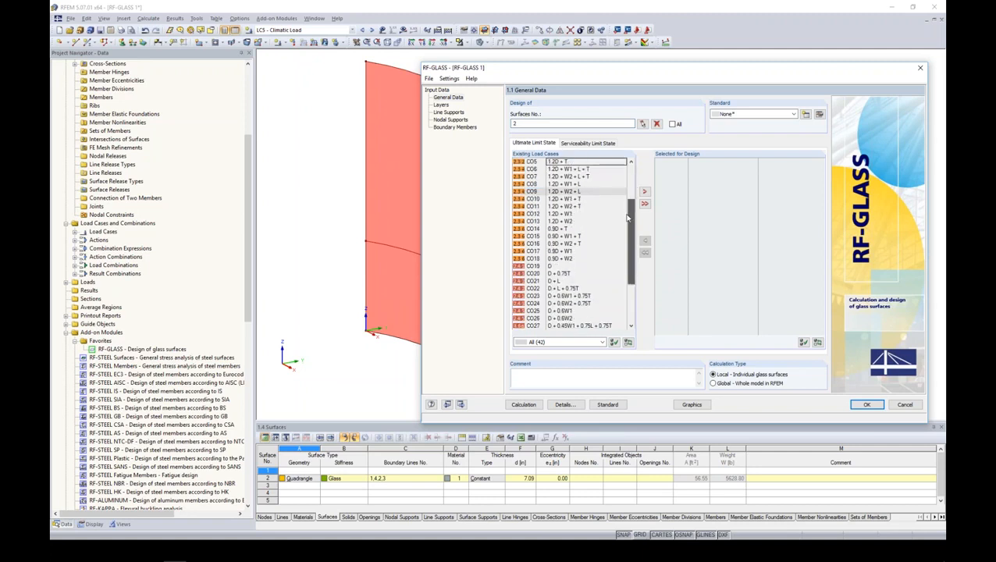
shift+click(569, 259)
click(644, 191)
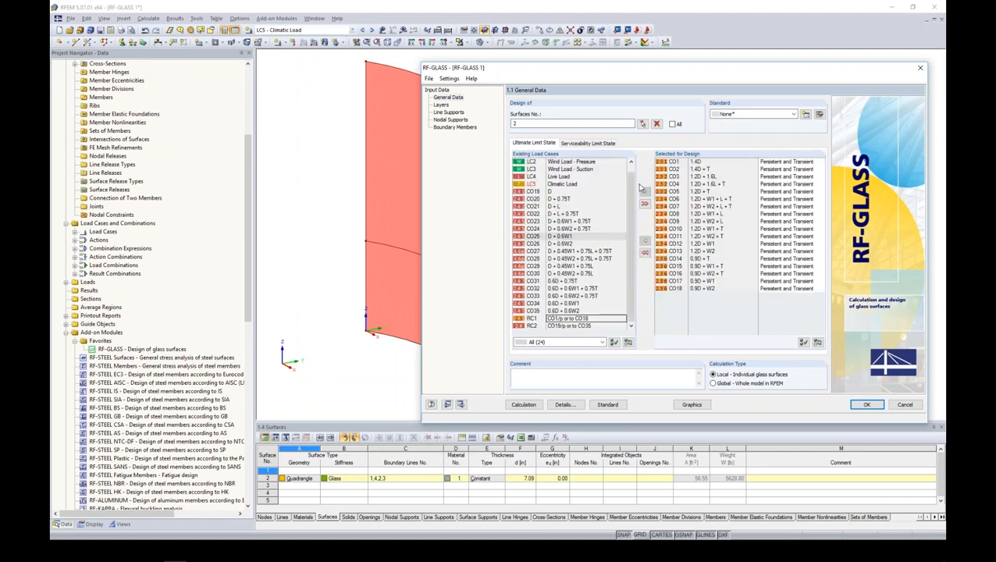
Select load combinations CO19 to CO35 for the serviceability limit state design
click(593, 144)
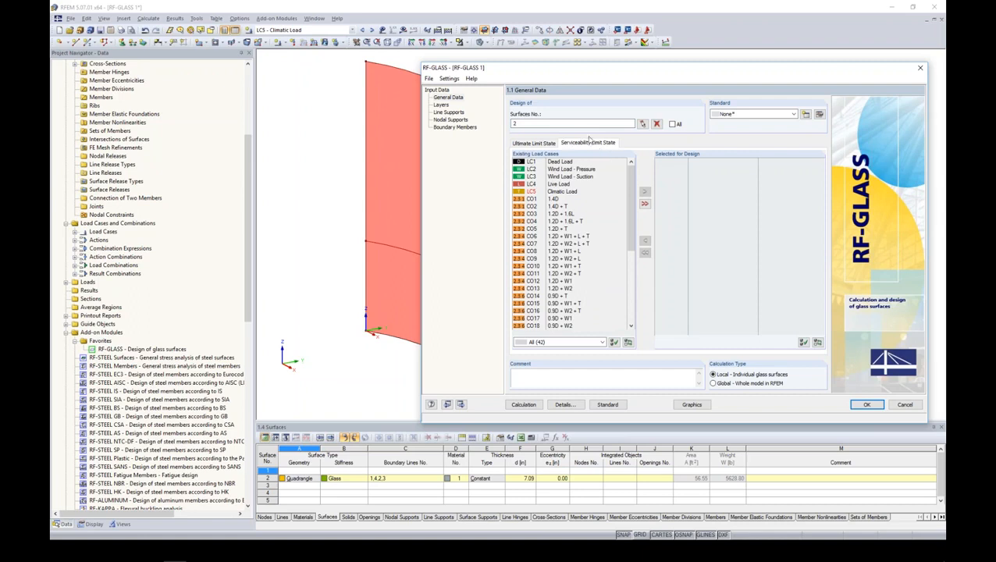
scroll(621, 265, down, 5)
drag(626, 276, 630, 281)
click(556, 213)
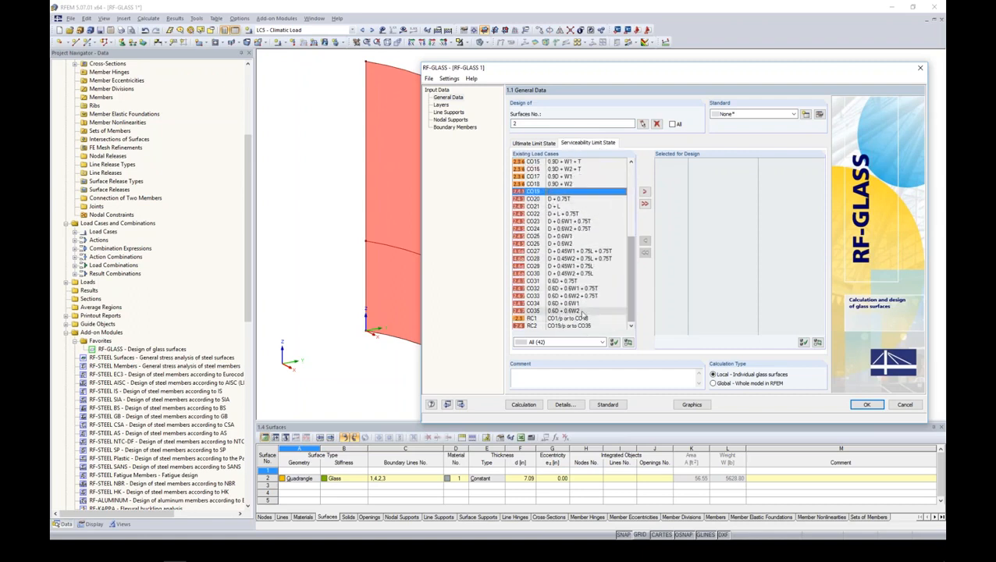
shift+click(562, 310)
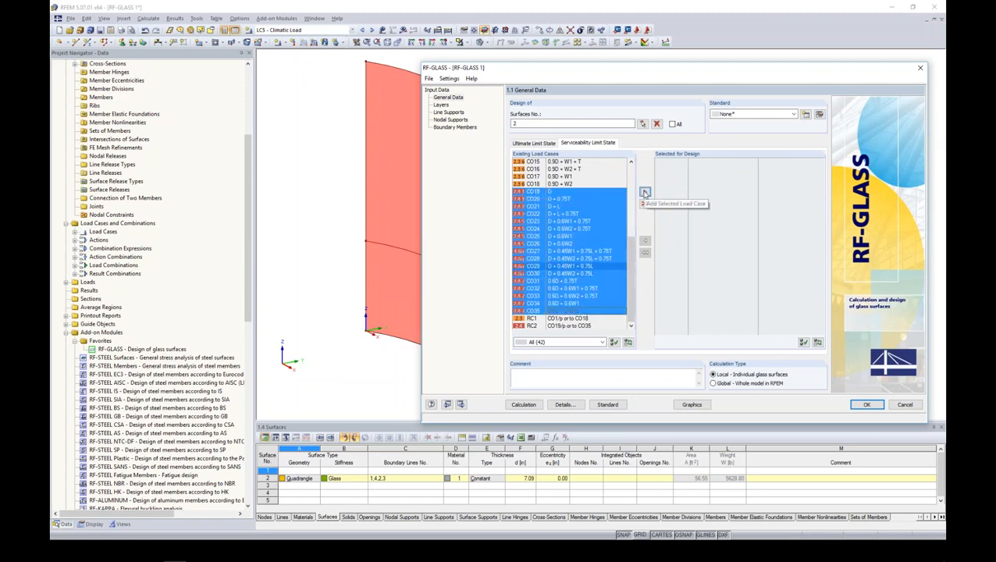
click(644, 190)
Set the design standard of the glass design to Ohne (none)
drag(673, 74, 608, 65)
click(687, 105)
click(683, 129)
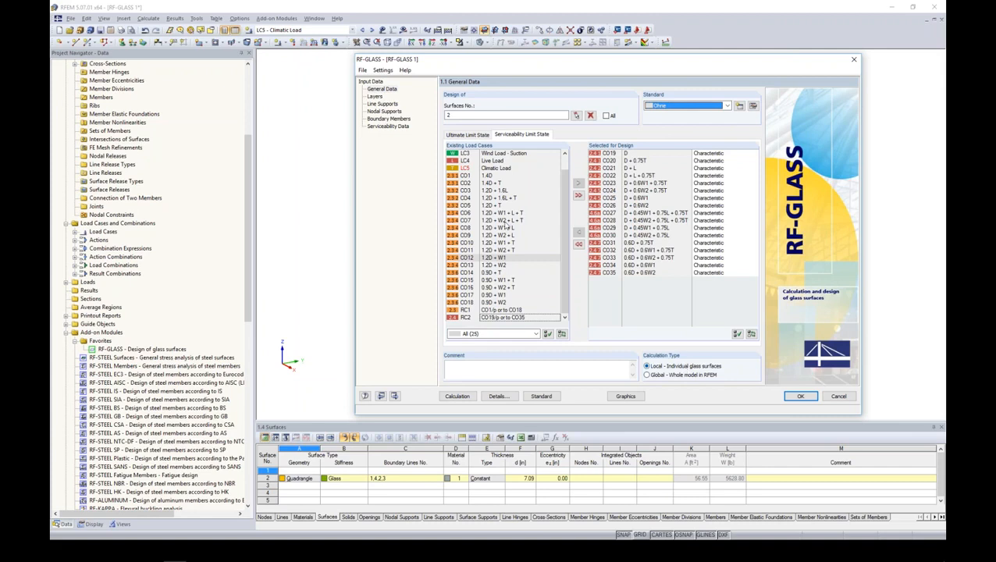
Assign surface 2 to Composition 1 in the layer data of the glass design
click(376, 96)
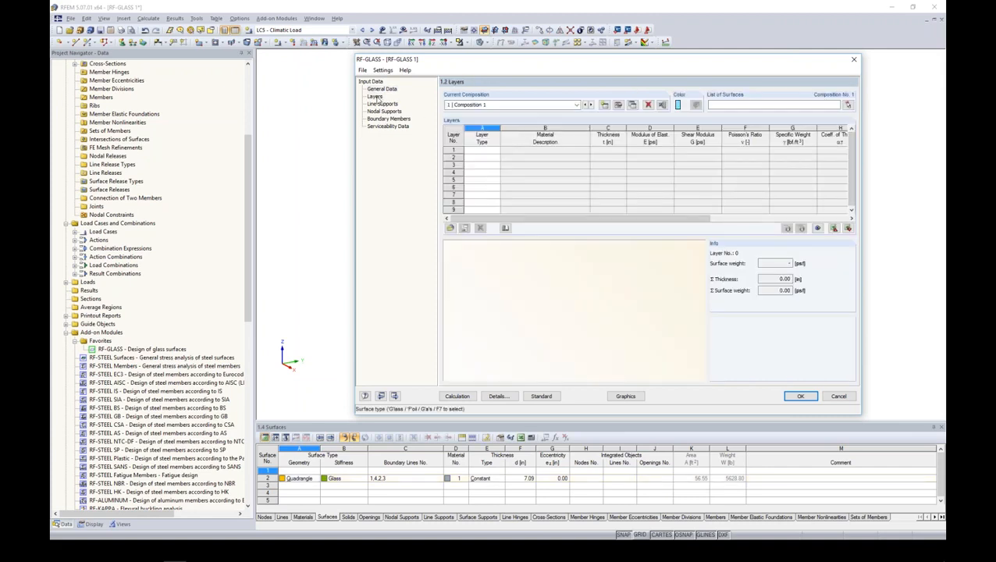
drag(478, 62, 434, 79)
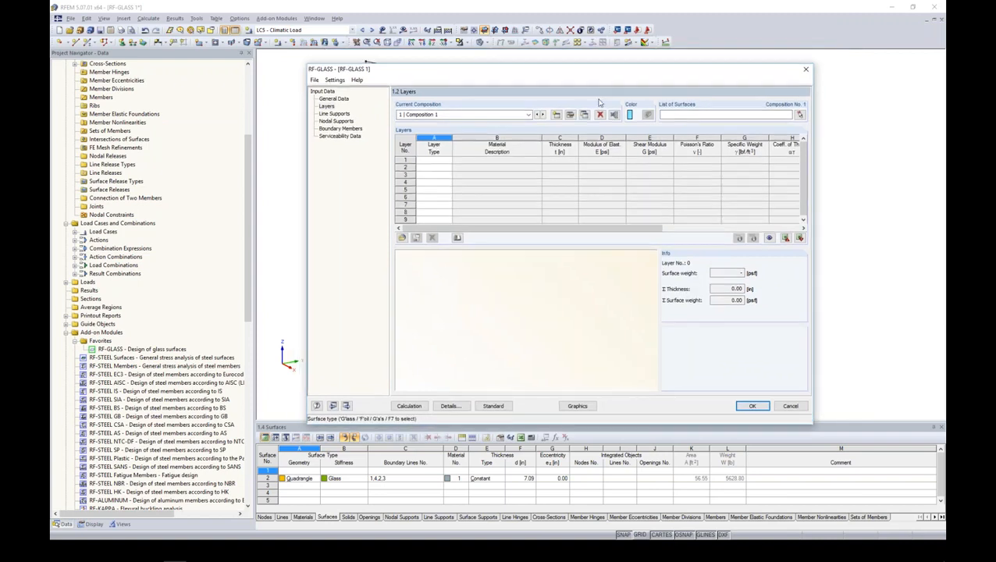
click(798, 115)
click(445, 172)
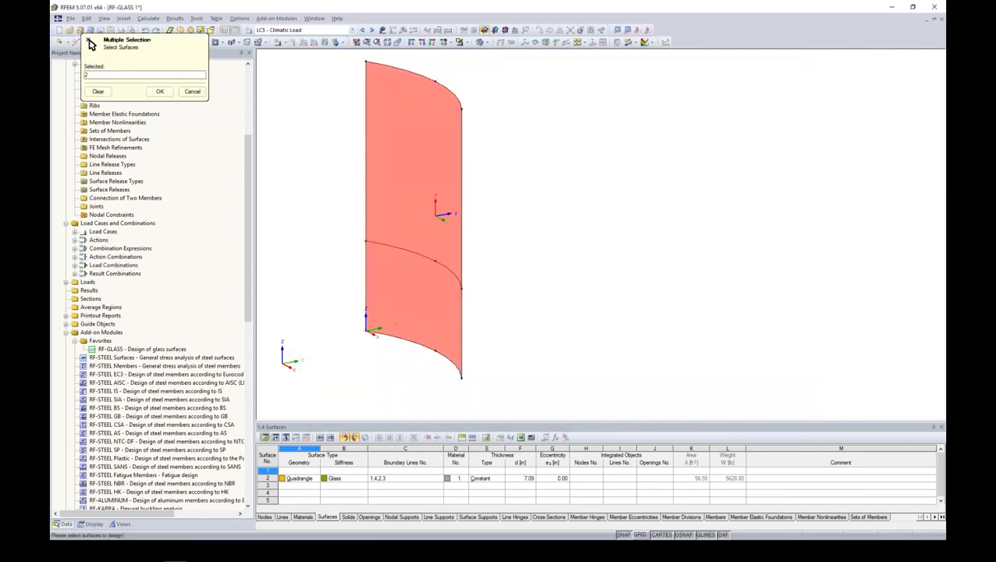
click(159, 92)
drag(618, 74, 623, 71)
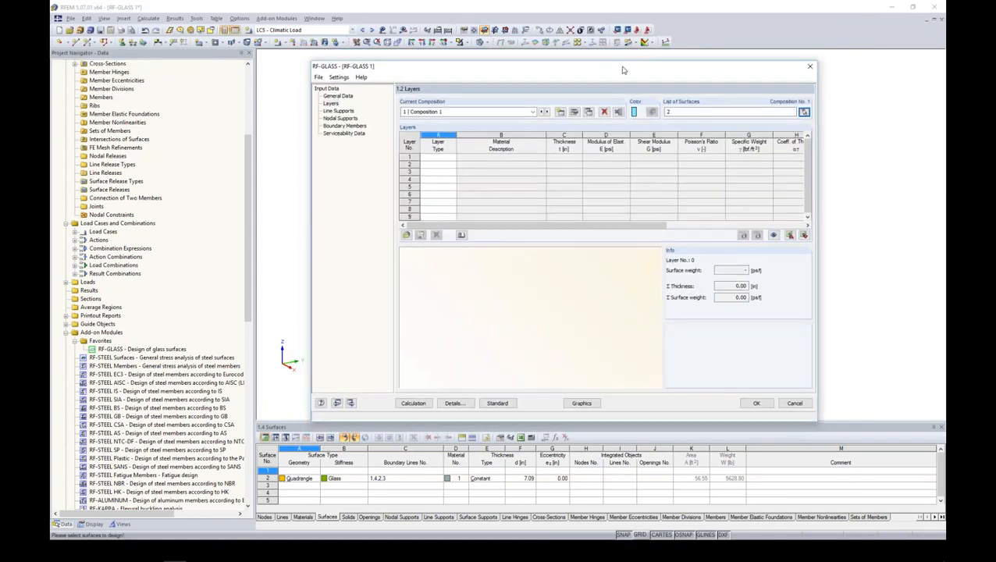
Define layer 1 as thermally toughened float glass with a thickness of 0.60 in
click(445, 160)
click(453, 157)
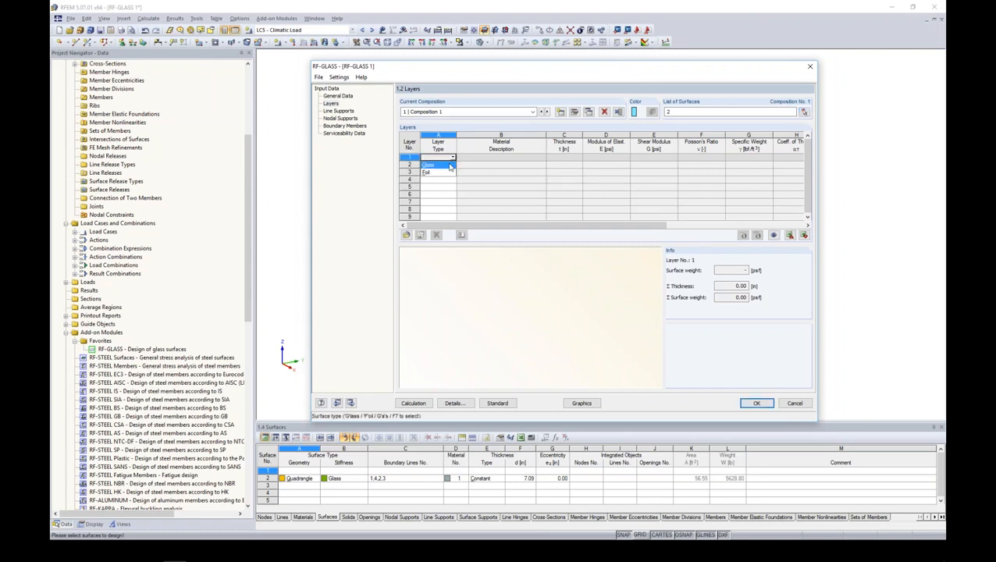
click(451, 166)
drag(546, 136, 552, 135)
click(570, 157)
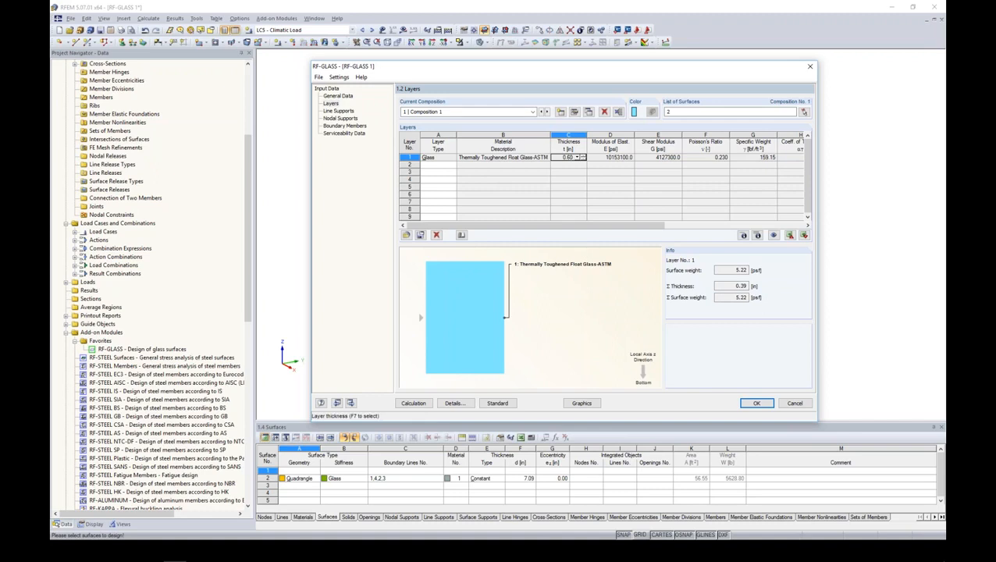
Add a gas layer as layer 2, assign Argon from the material library and set its thickness to 0.65 in
click(432, 165)
click(452, 165)
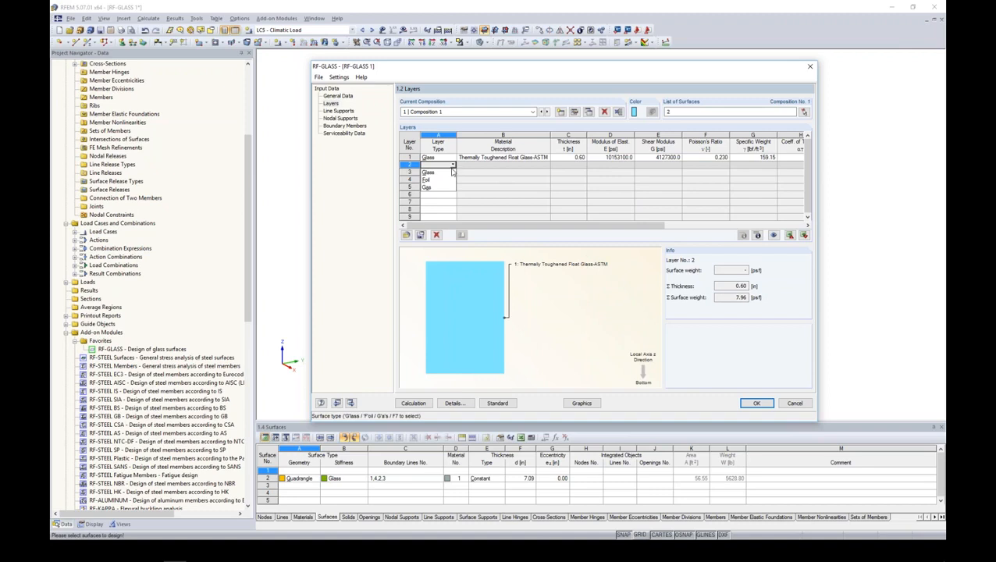
click(450, 187)
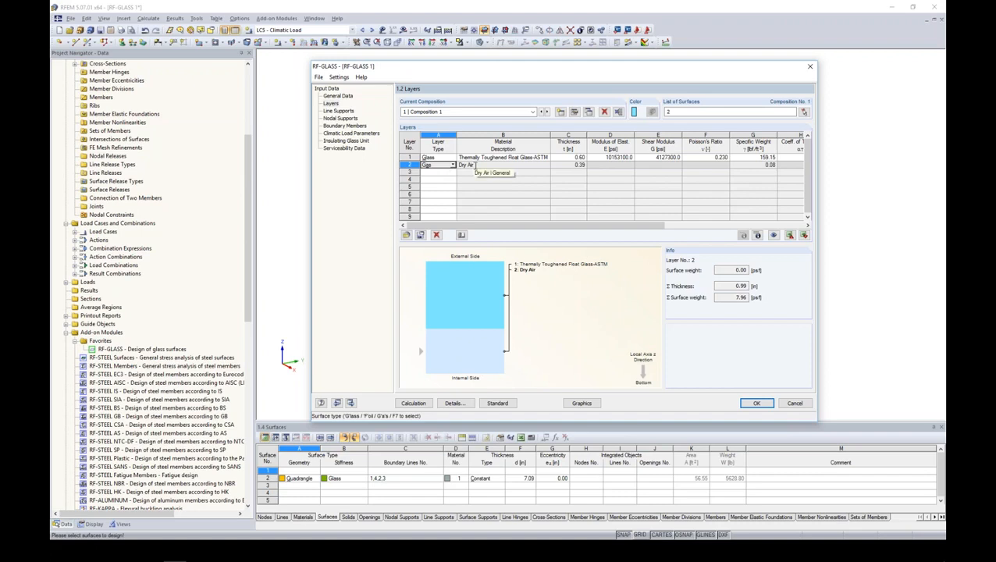
click(471, 165)
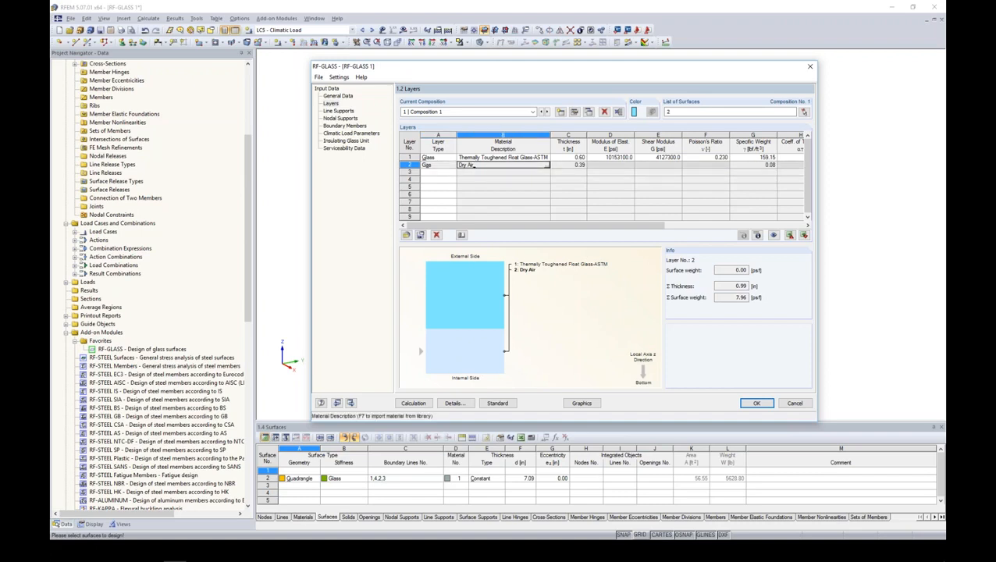
key(F7)
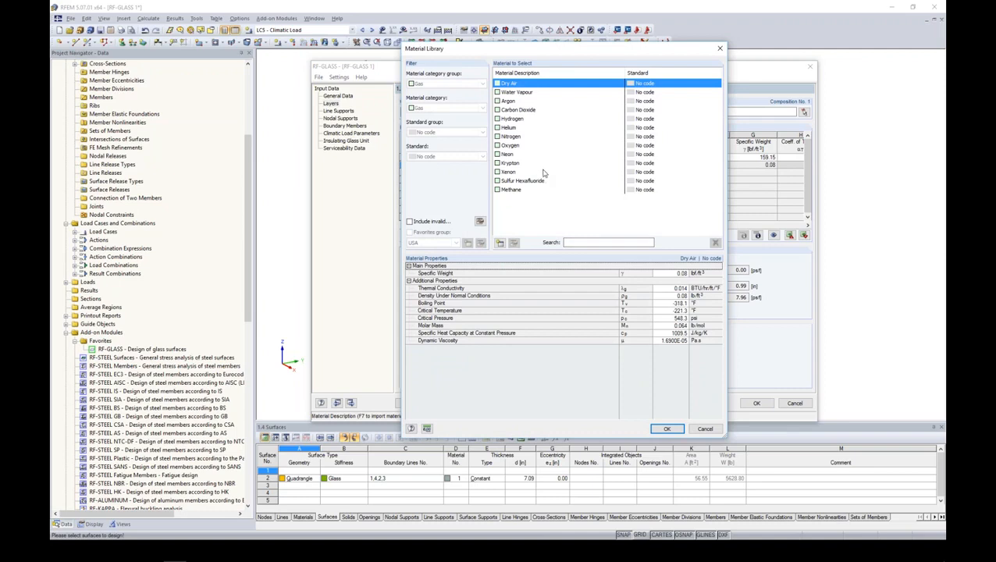
click(509, 100)
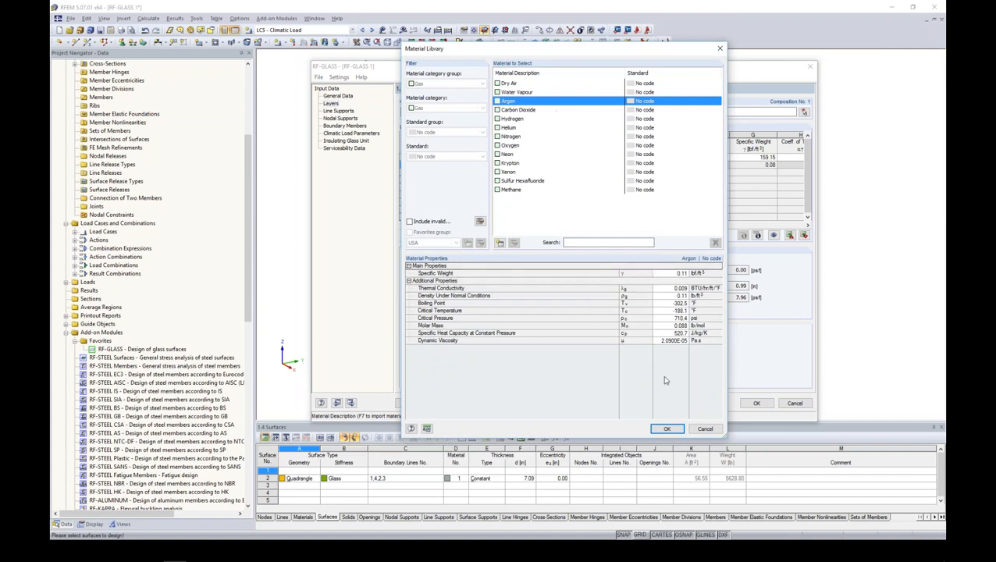
click(666, 429)
click(567, 163)
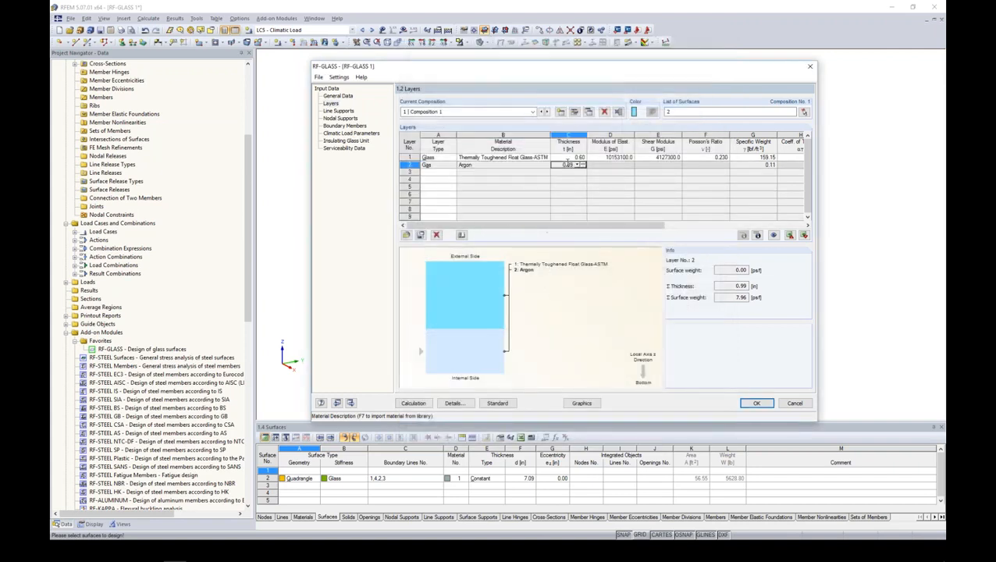
text(00.3)
Add a thermally toughened float glass pane as layer 3 with a thickness of 0.50 in
click(437, 172)
click(453, 172)
click(429, 179)
click(570, 172)
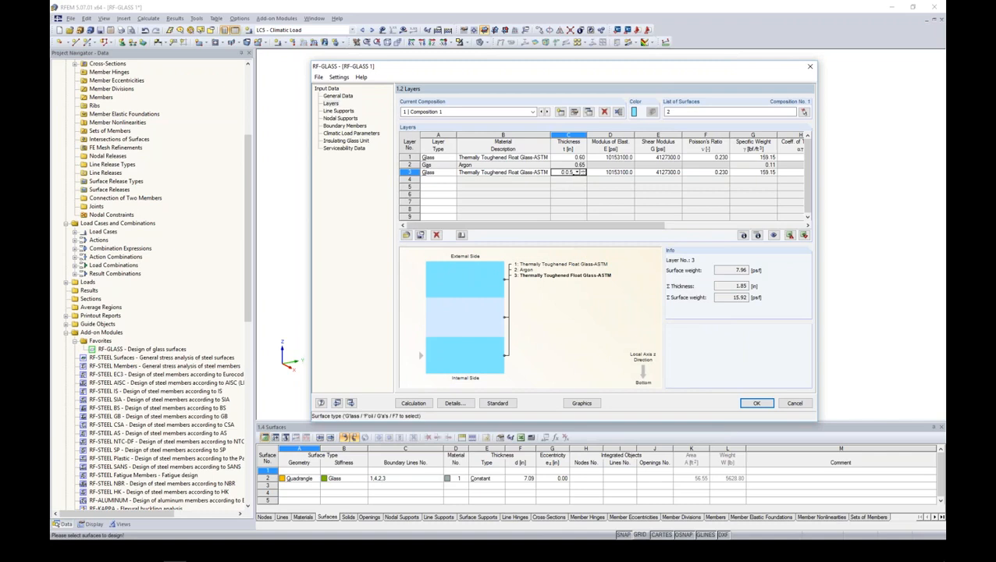
text(0.)
Add a PVB foil (22 °C, loading until 3 min) as layer 4 and a thermally toughened float glass pane as layer 5
click(430, 180)
click(452, 179)
click(448, 194)
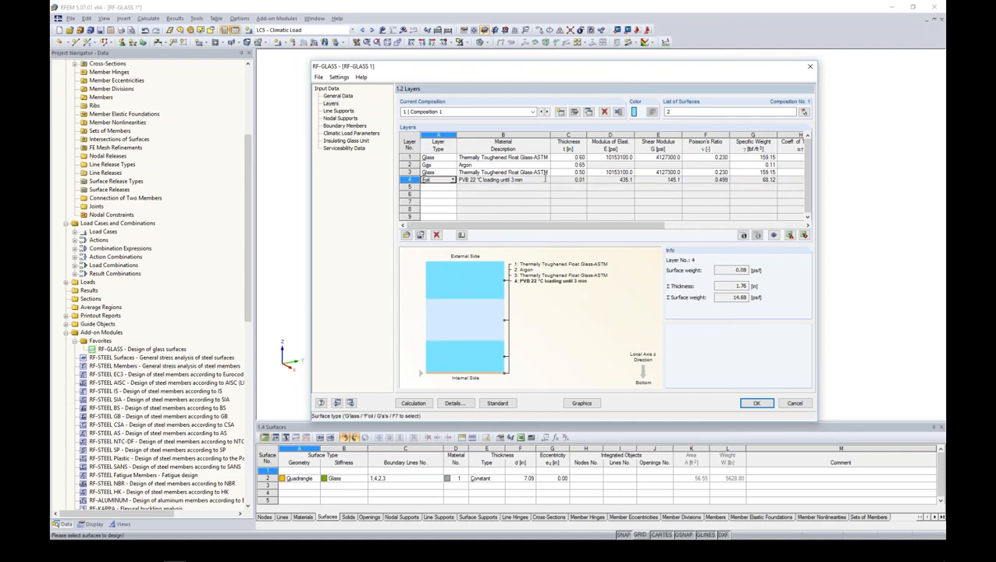
click(433, 187)
click(452, 188)
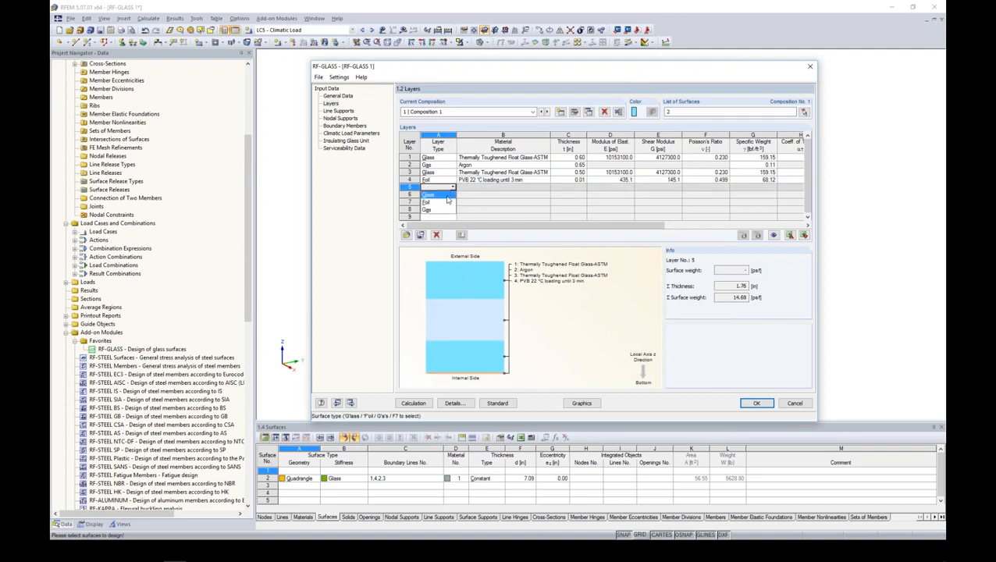
click(447, 195)
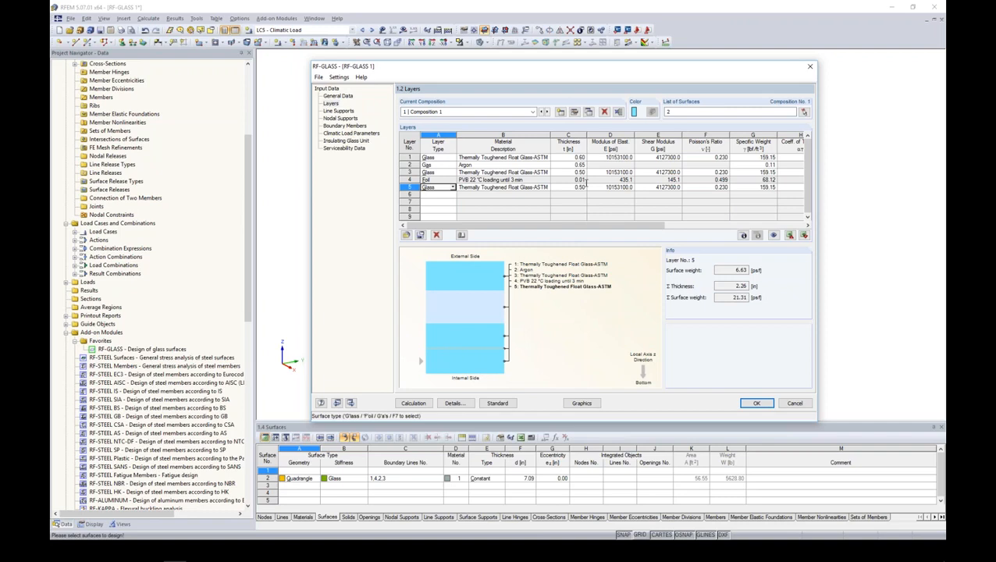
In the calculation details of Composition 1, enable saving of the created temporary models and have coupling considered, with 3D modeling of the laminated glass
click(576, 114)
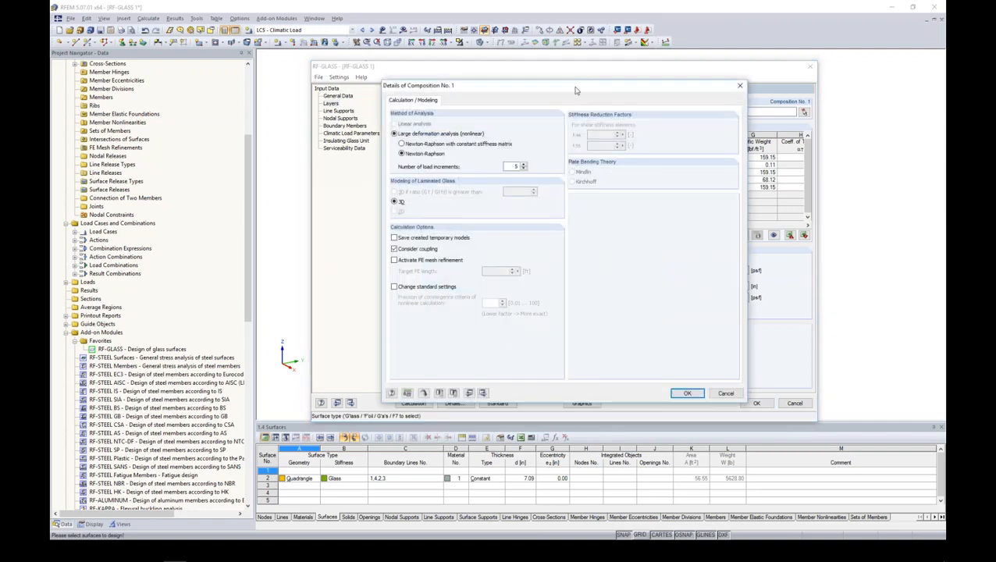
drag(579, 81, 582, 70)
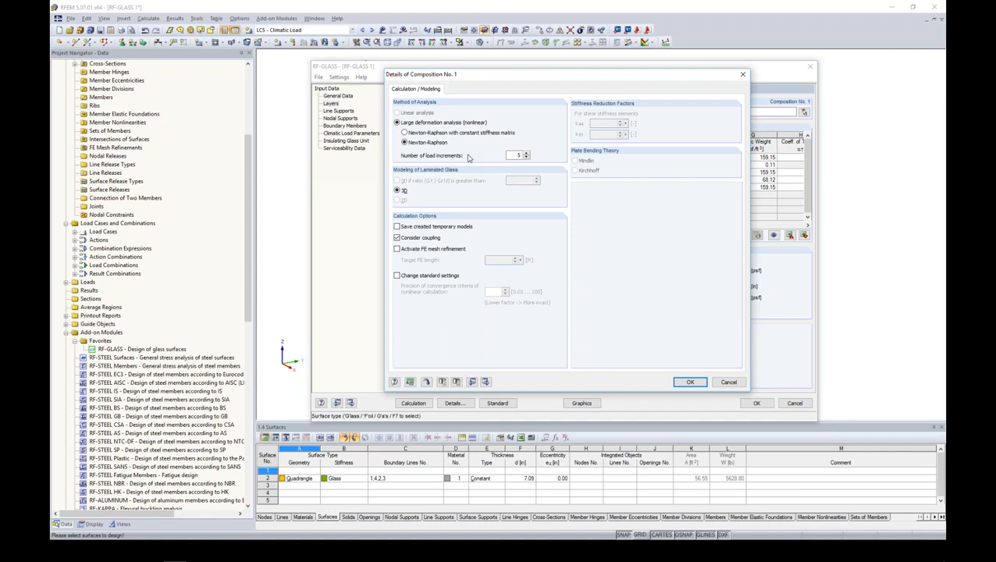
double_click(517, 155)
click(396, 226)
click(395, 237)
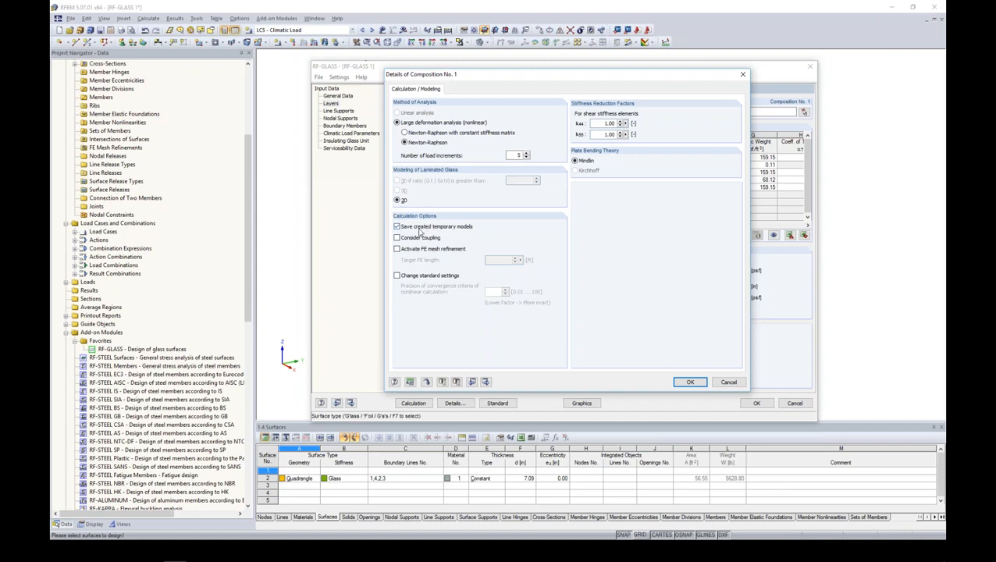
click(396, 238)
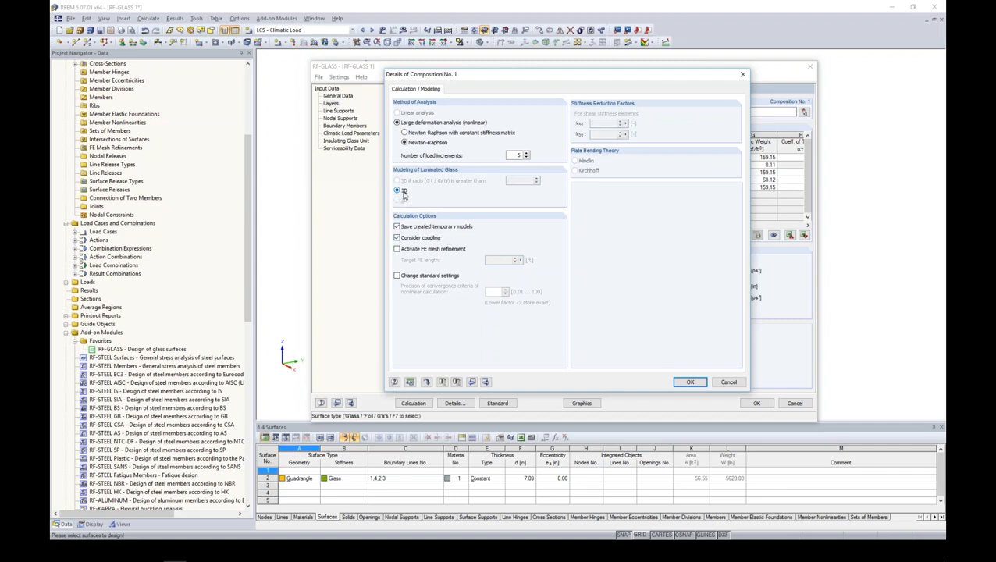
click(690, 383)
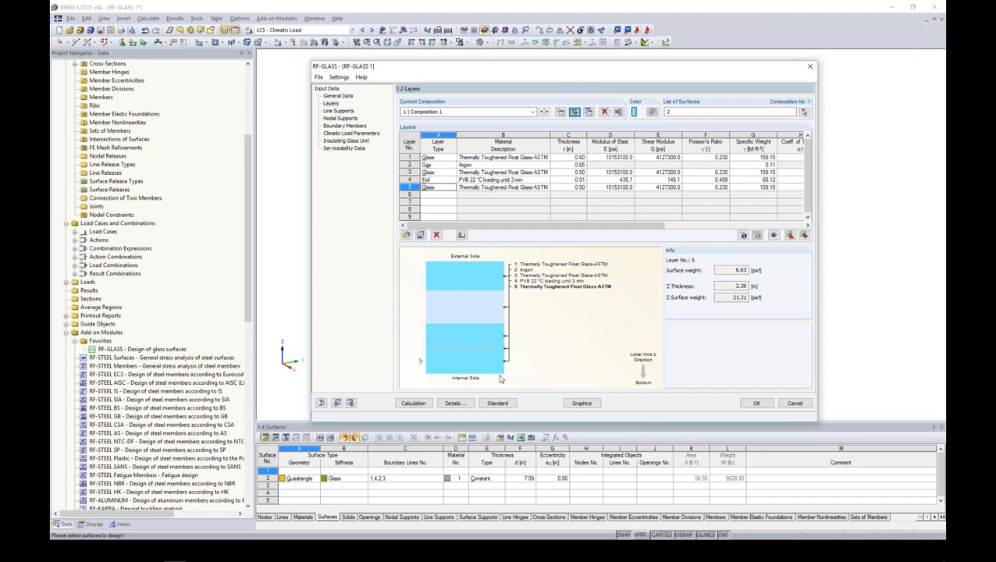
drag(544, 73, 705, 64)
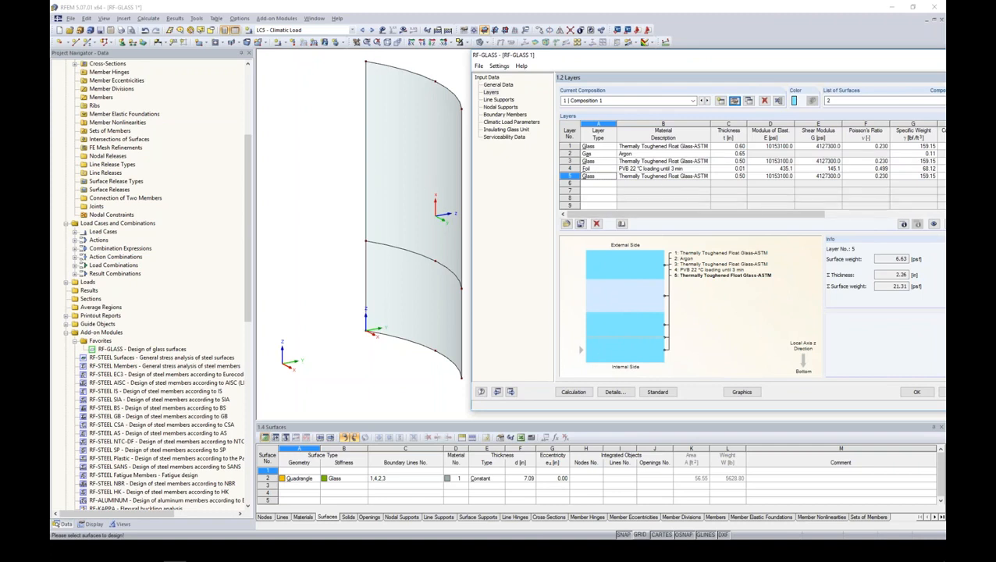
Add a line support on lines 2 and 4 of the glass surface and set its type to Hinged - type 3
drag(674, 66, 546, 65)
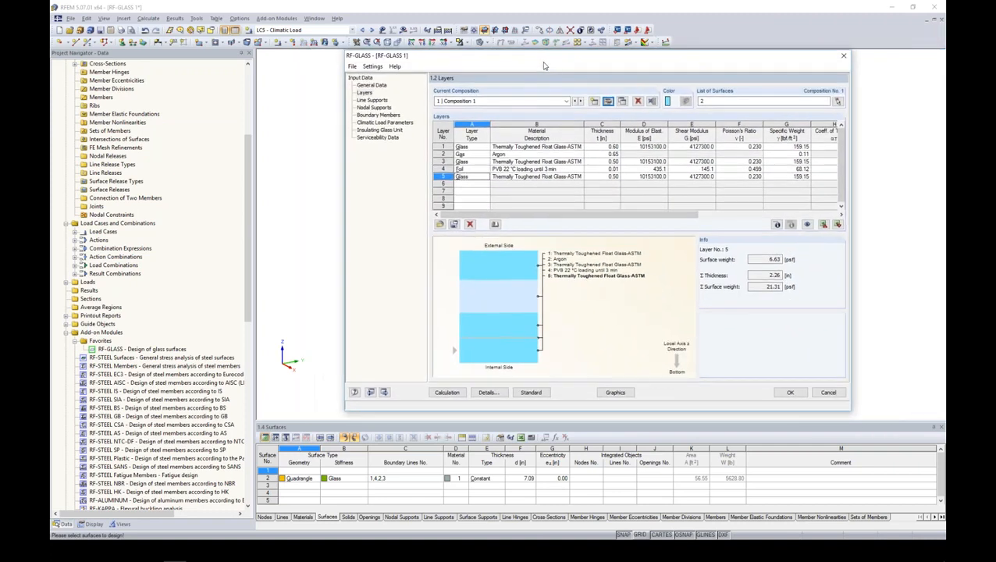
click(373, 100)
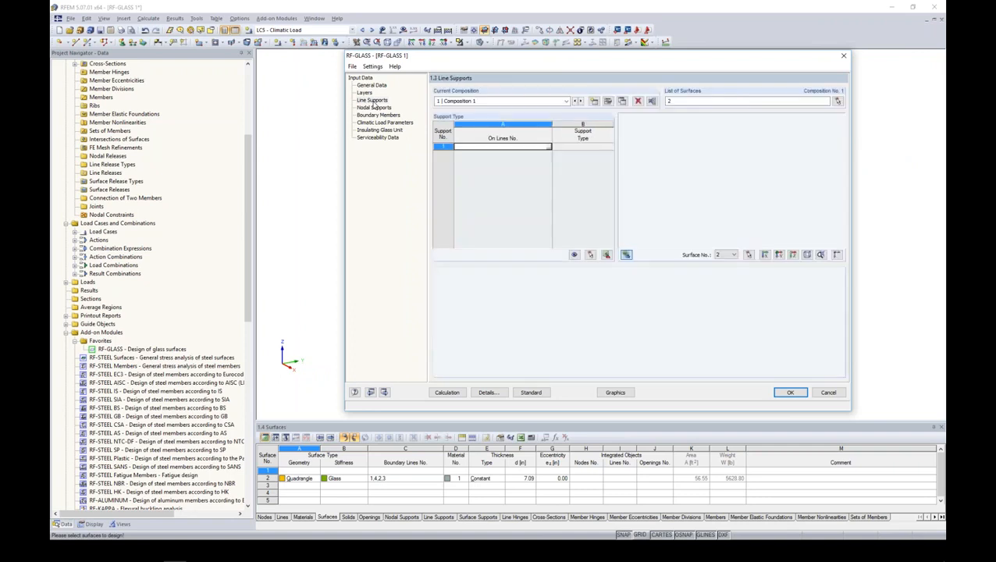
click(553, 150)
ctrl+middle_drag(328, 78, 358, 74)
drag(332, 58, 546, 146)
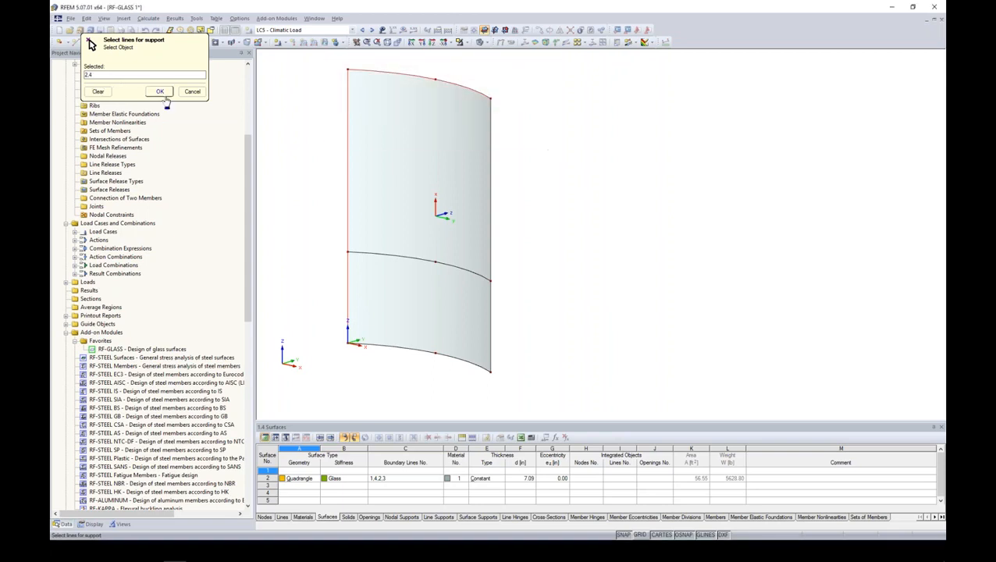
click(160, 91)
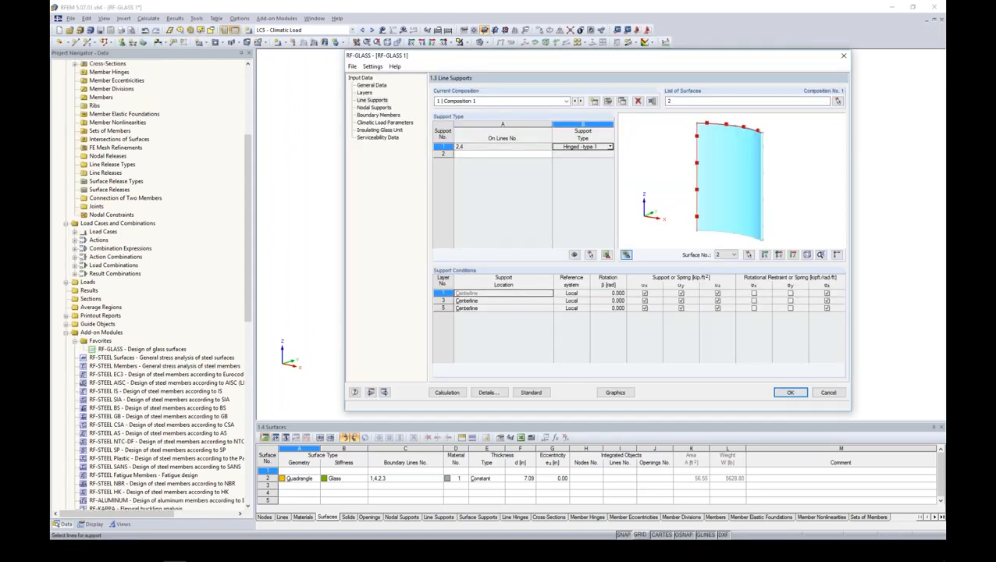
click(593, 147)
click(526, 338)
Examine in the preview how the line support acts on glass layers 1, 3 and 5
scroll(755, 143, up, 3)
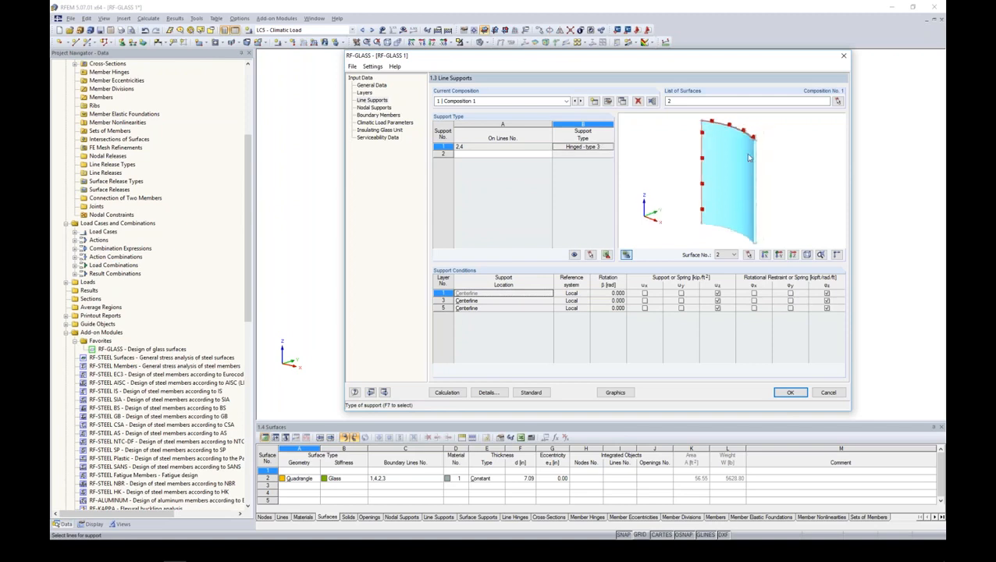
scroll(754, 143, up, 5)
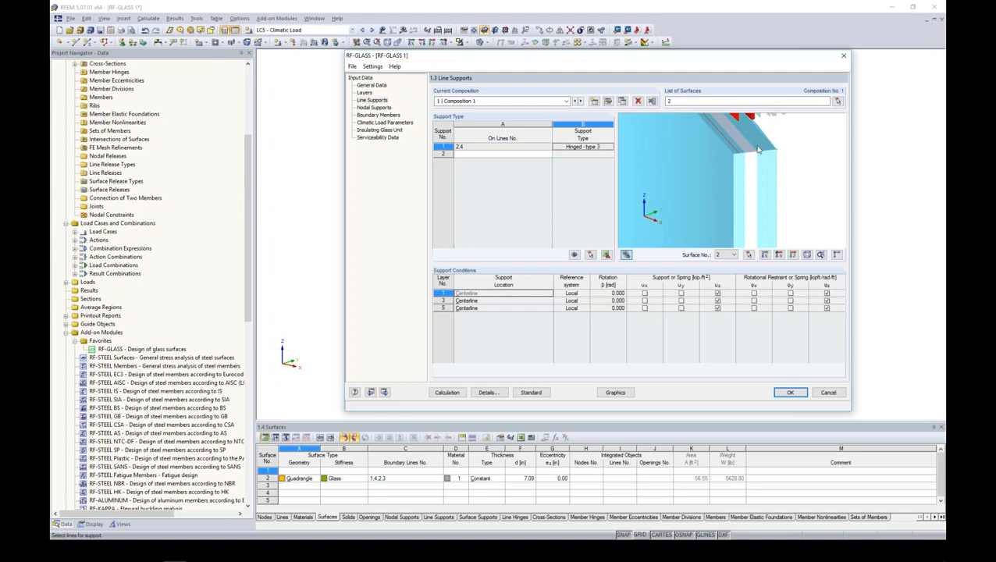
middle_drag(786, 139, 751, 183)
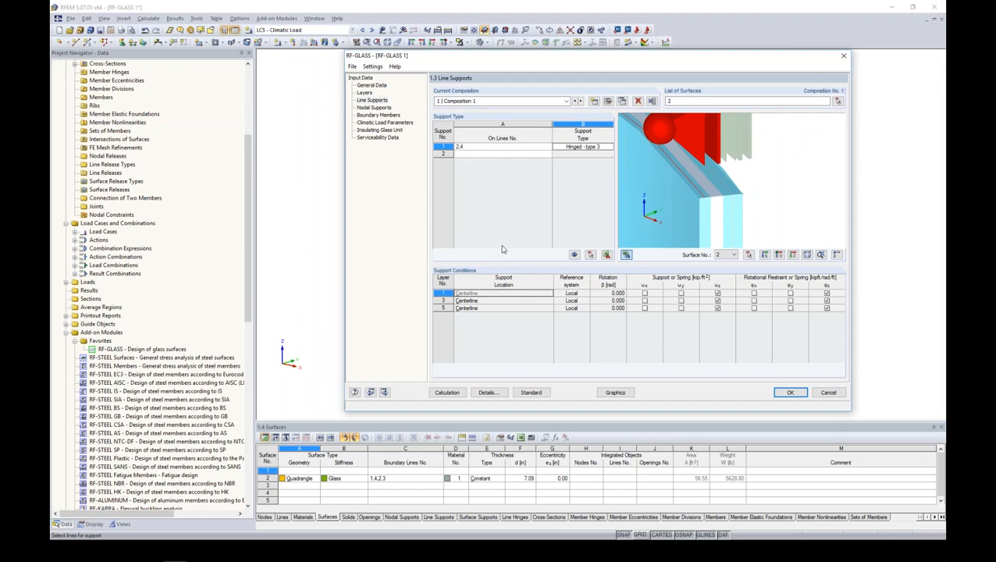
click(483, 303)
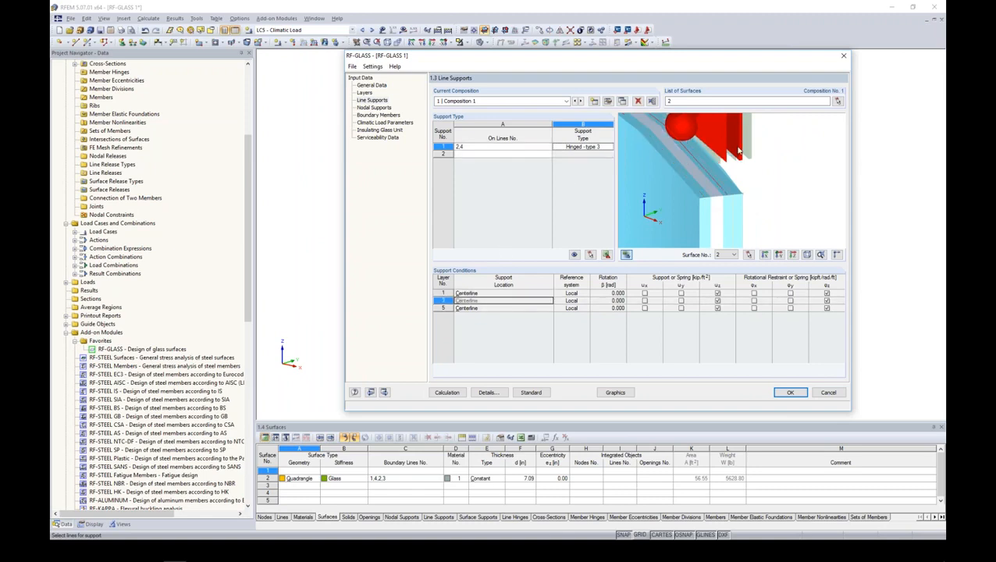
middle_drag(711, 172, 717, 189)
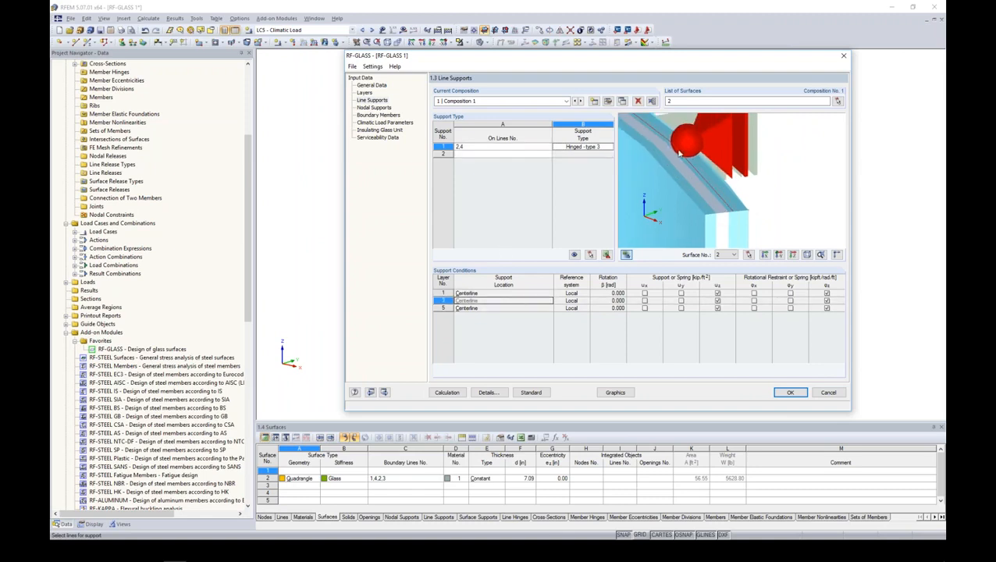
click(515, 308)
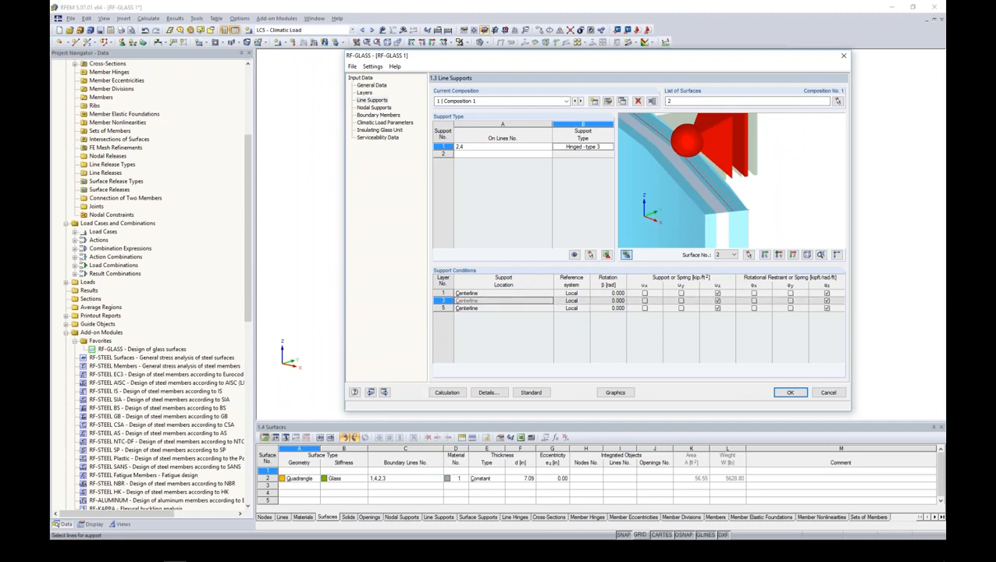
click(518, 301)
click(521, 294)
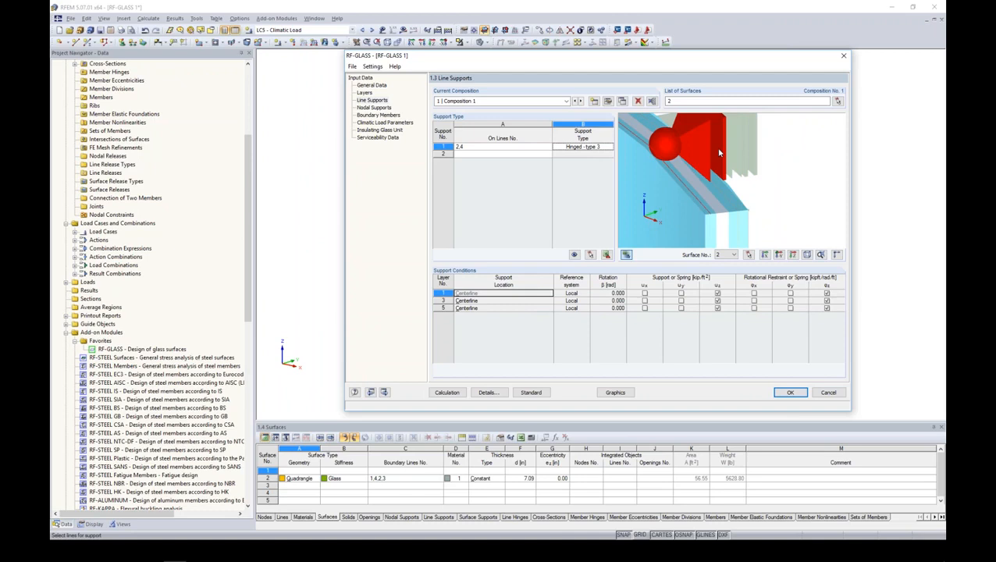
Add a second line support on the remaining glass edges, lines 1 and 3
click(529, 153)
click(548, 154)
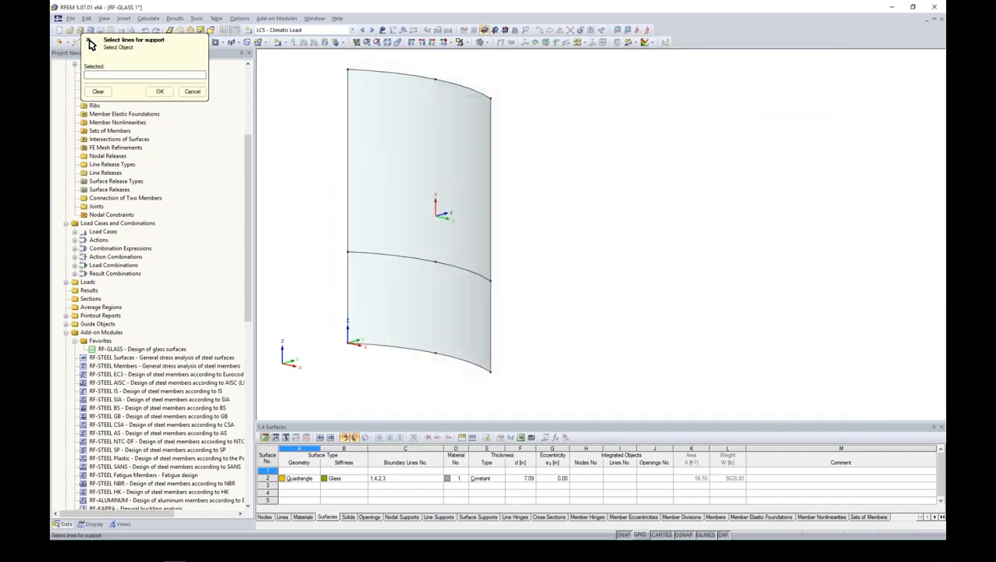
drag(330, 327, 524, 397)
drag(474, 67, 533, 403)
click(159, 91)
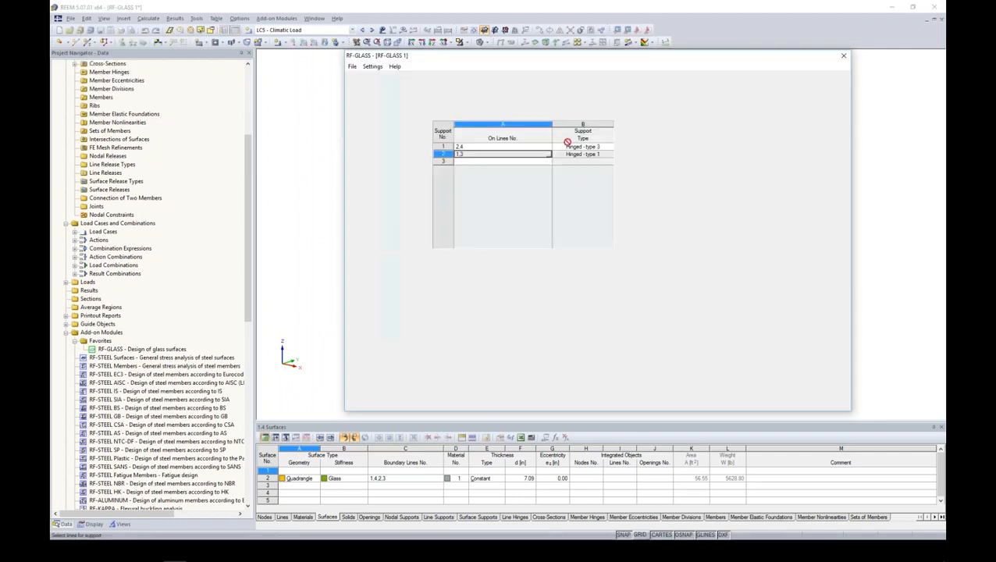
Make the support on lines 1 and 3 user-defined and release its ux restraint for layers 1, 3 and 5
click(607, 154)
click(609, 154)
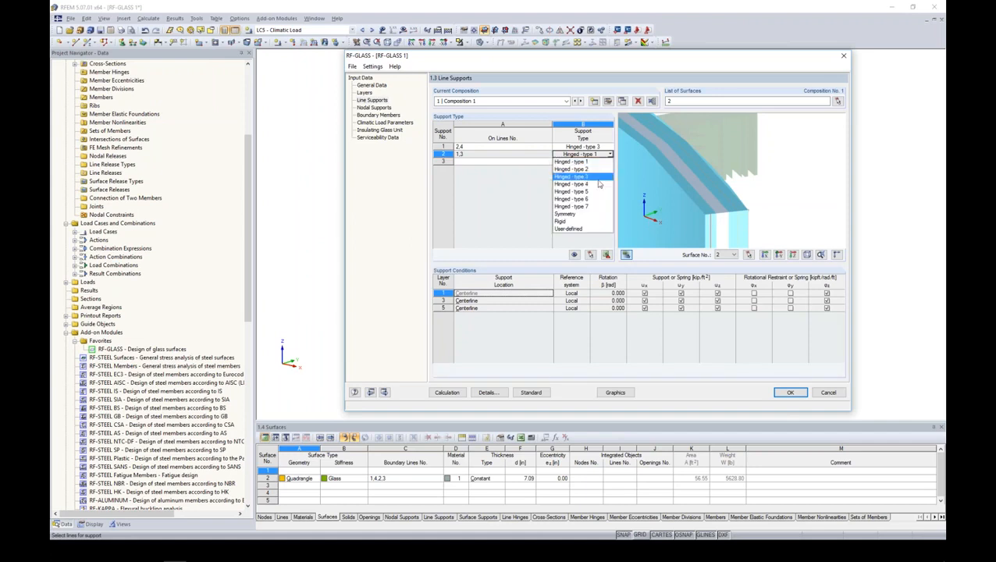
click(588, 229)
click(644, 293)
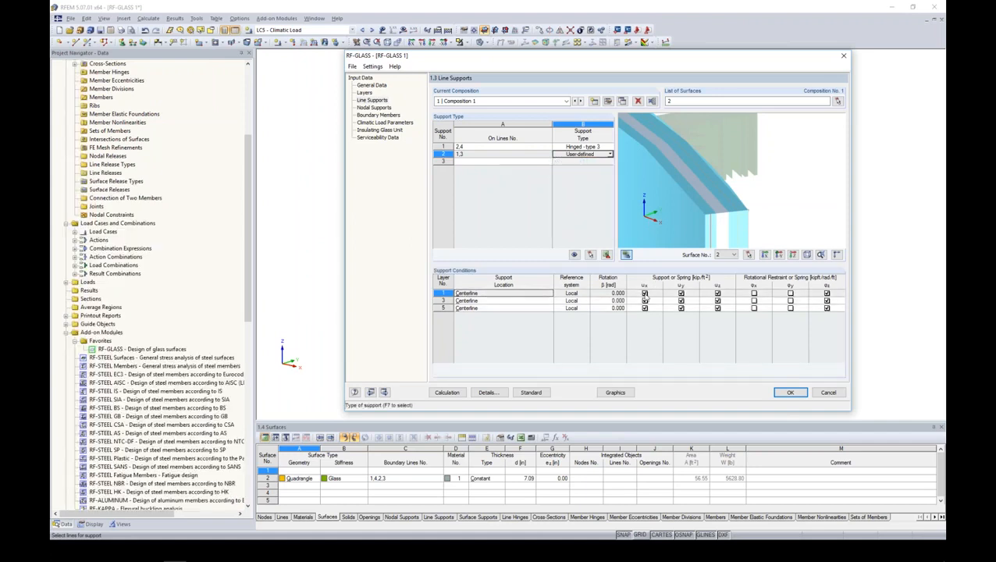
click(644, 300)
click(644, 308)
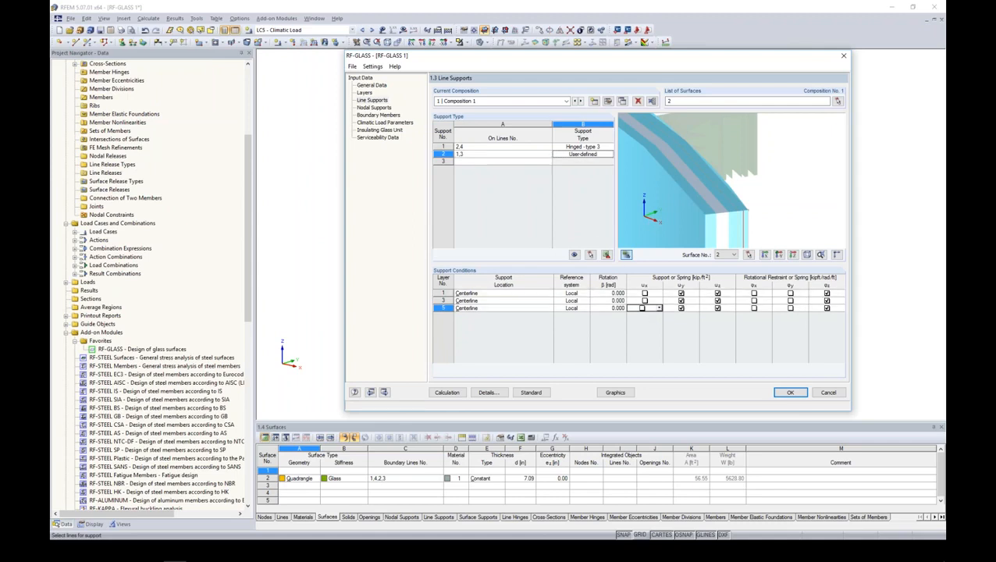
Assign a boundary member to line 2 along the upper edge of the glass surface
click(373, 107)
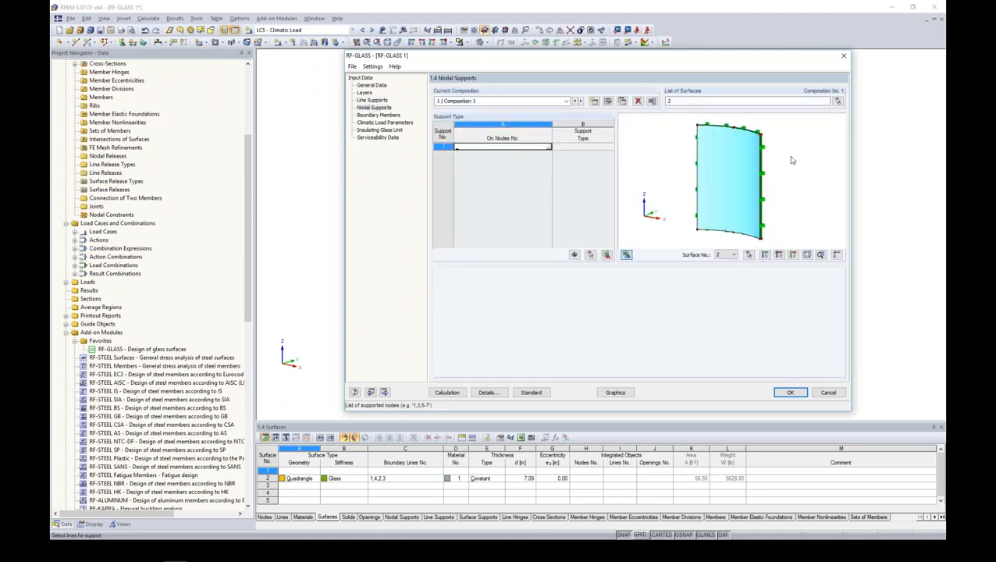
click(378, 115)
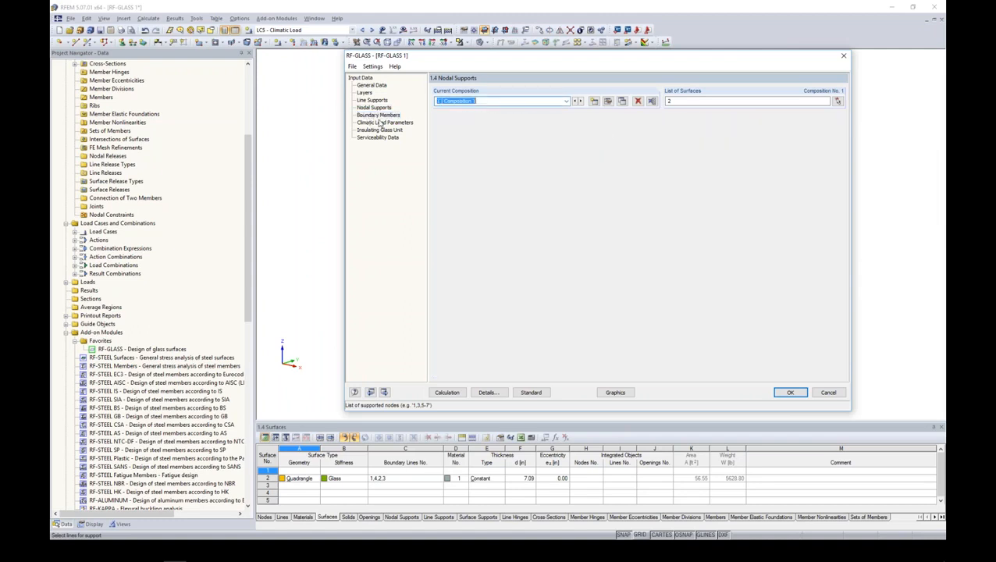
click(491, 146)
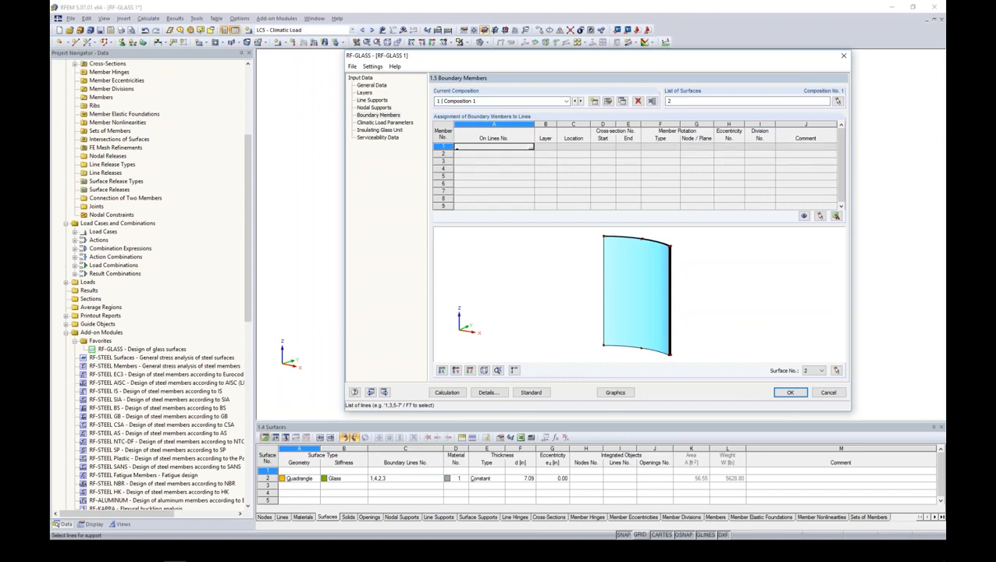
click(531, 147)
click(461, 87)
click(159, 92)
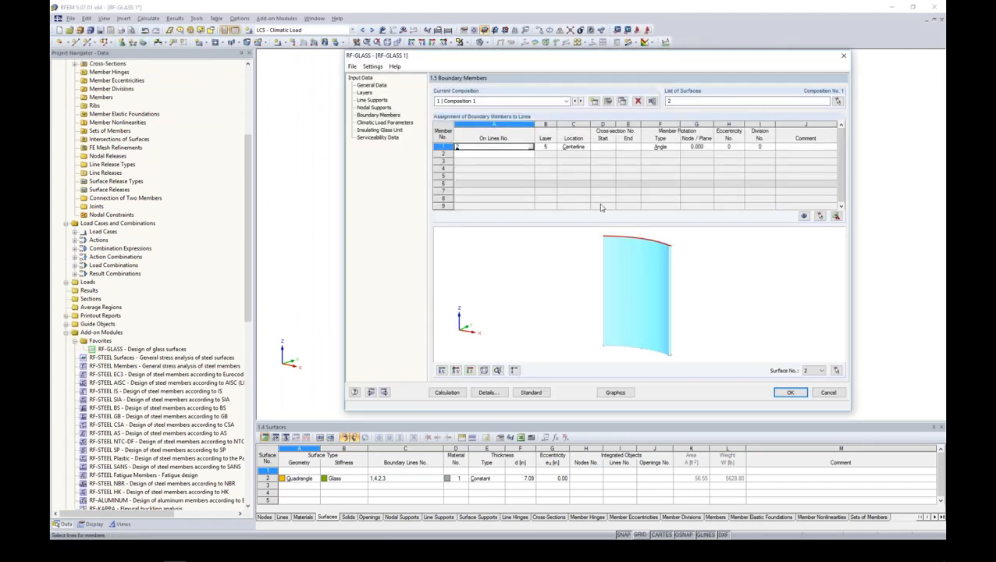
Set the boundary member's layer to 1
click(545, 147)
click(553, 147)
click(713, 273)
scroll(663, 239, up, 2)
scroll(674, 251, up, 4)
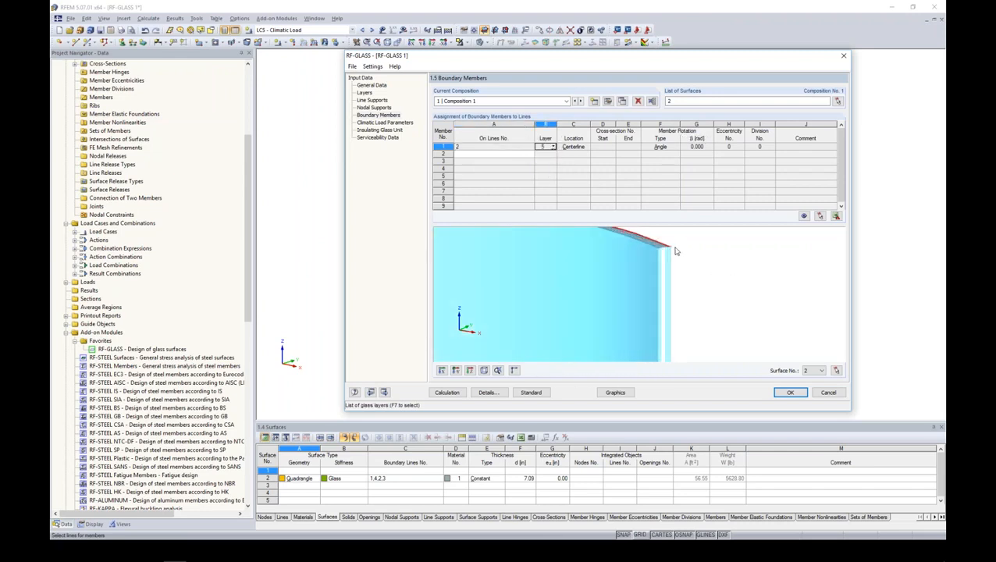
scroll(688, 266, down, 2)
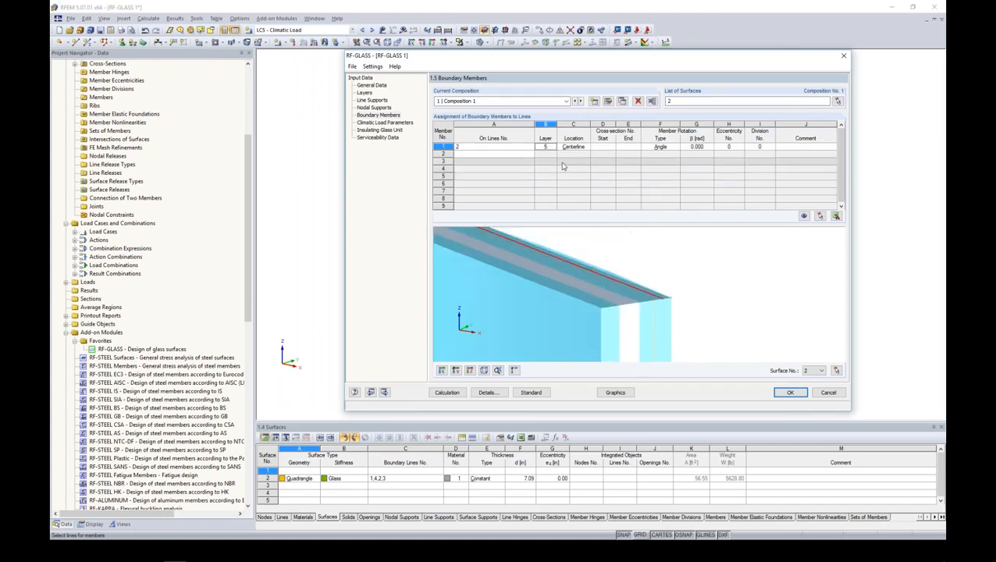
click(553, 147)
click(547, 154)
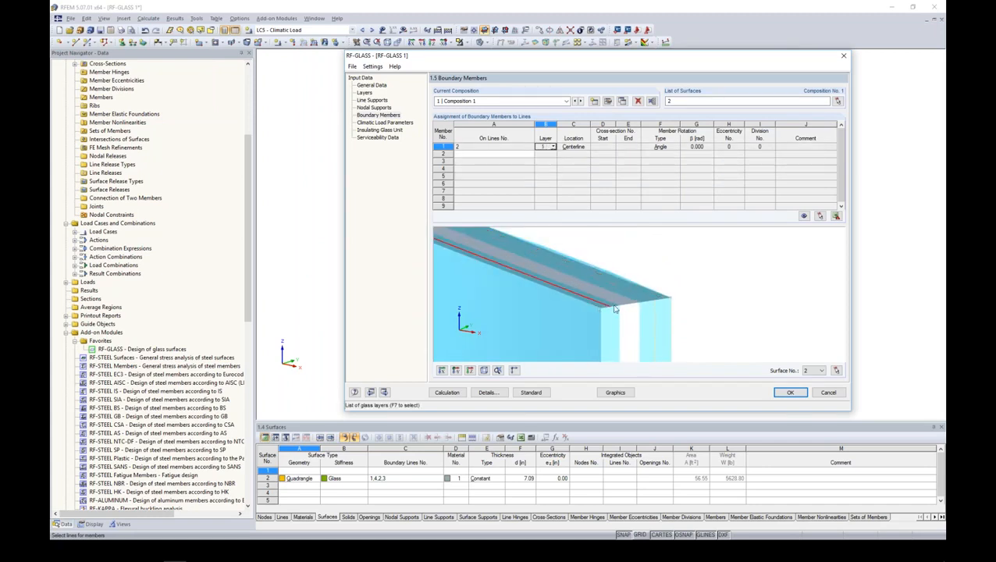
Try the upper edge and centerline locations for the boundary member, ending with the lower edge
click(573, 147)
click(587, 147)
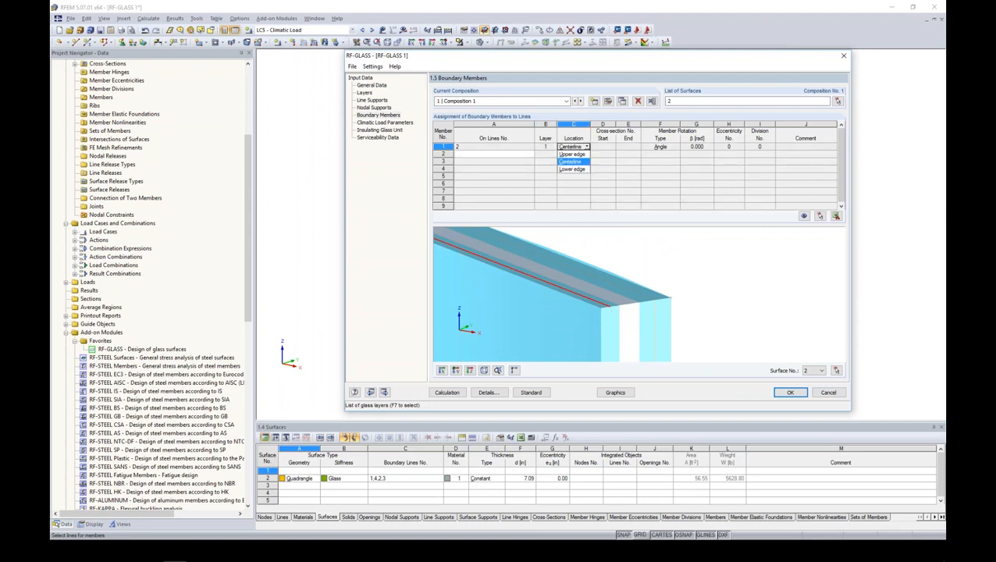
click(586, 154)
click(587, 147)
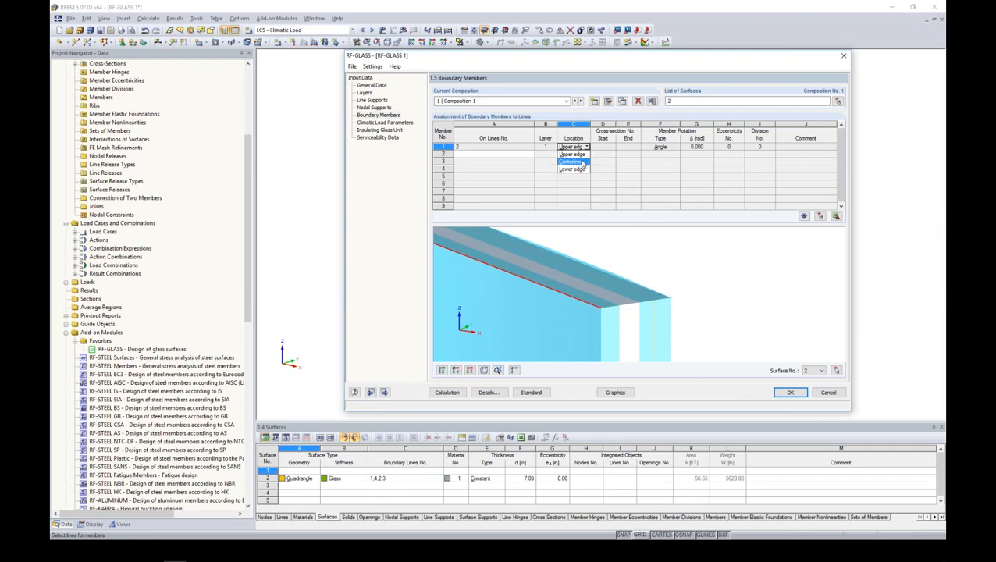
click(583, 161)
click(587, 147)
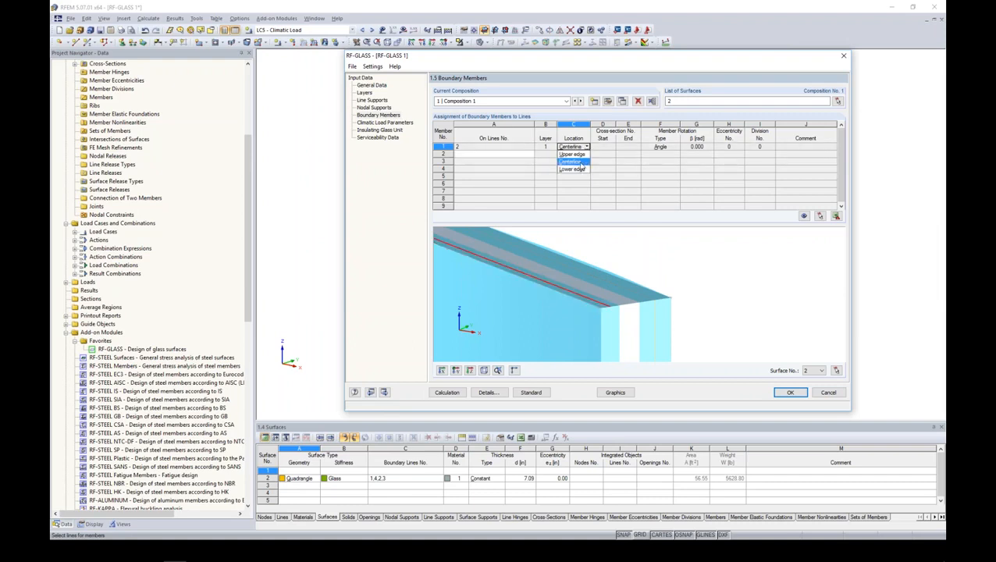
click(579, 168)
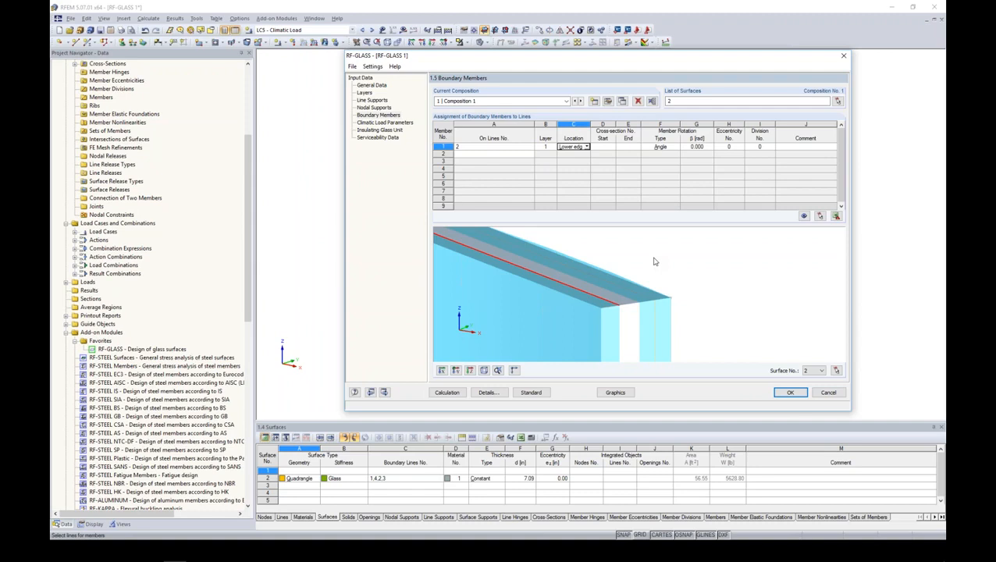
Delete the boundary member row assigned to line 2
click(440, 146)
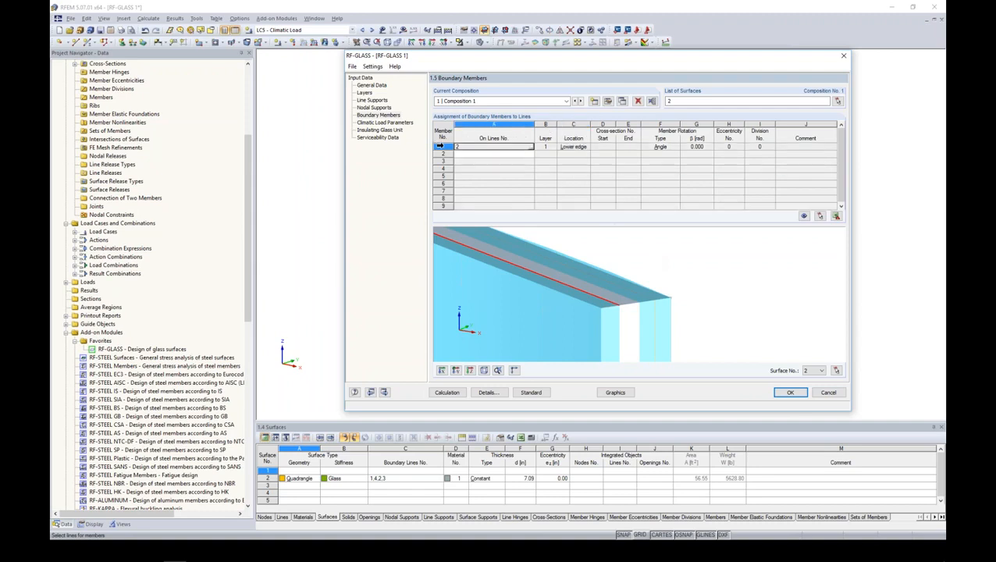
right_click(440, 146)
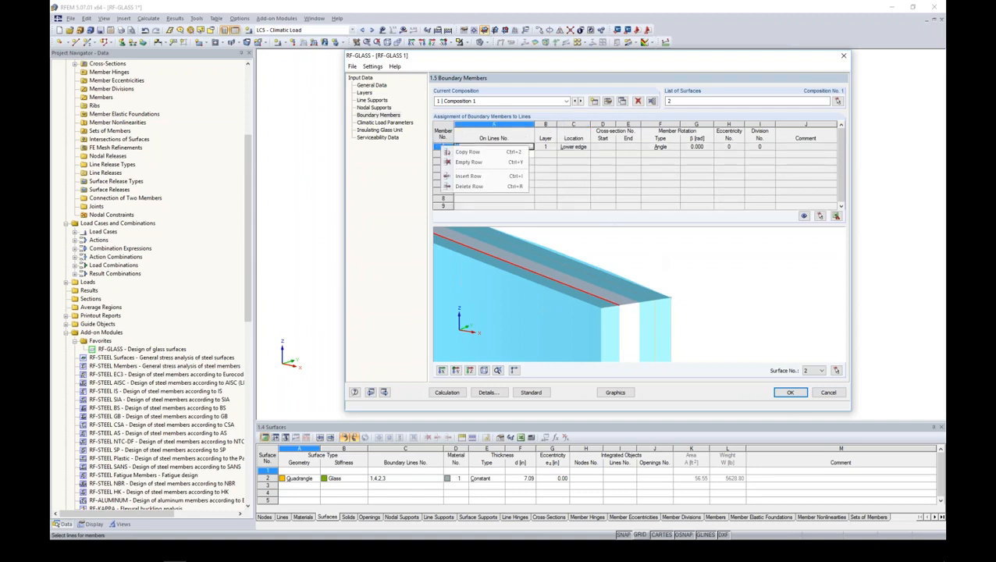
click(458, 185)
Open the summer climatic load parameters and examine the glass composition inputs used by the automatic gas temperature calculation, leaving that option off
click(396, 124)
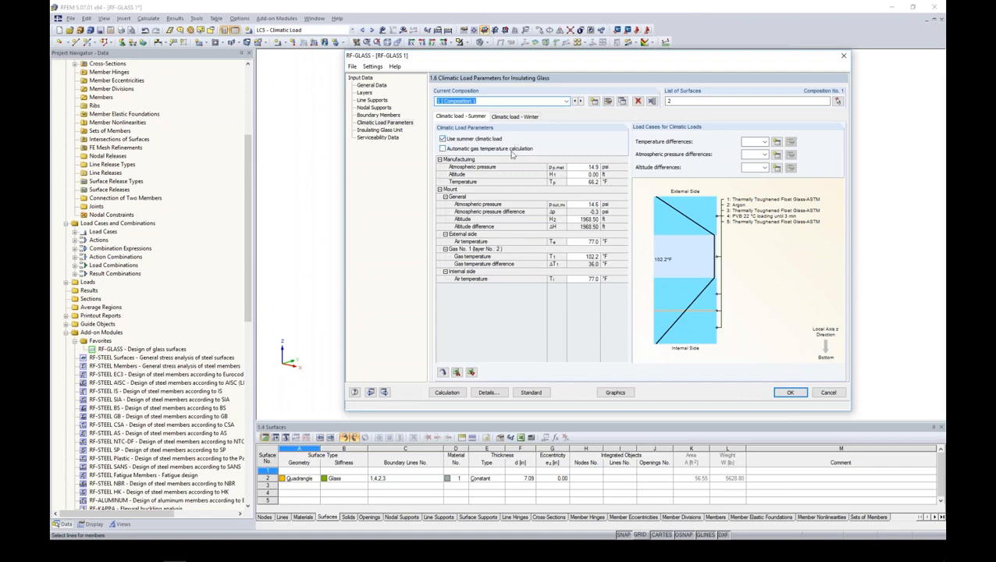
click(443, 149)
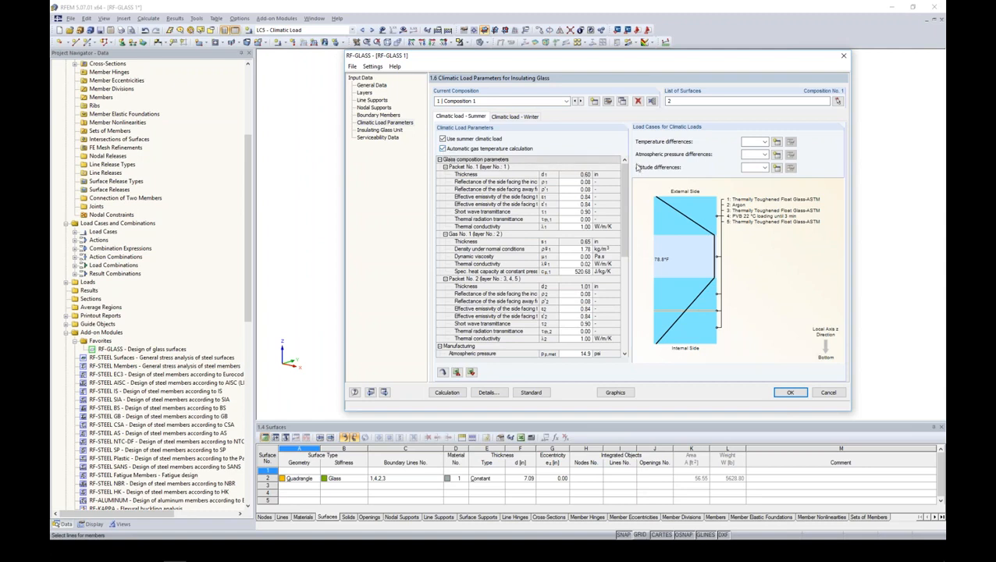
mouse_move(623, 170)
mouse_down()
mouse_move(617, 248)
mouse_move(627, 160)
mouse_up()
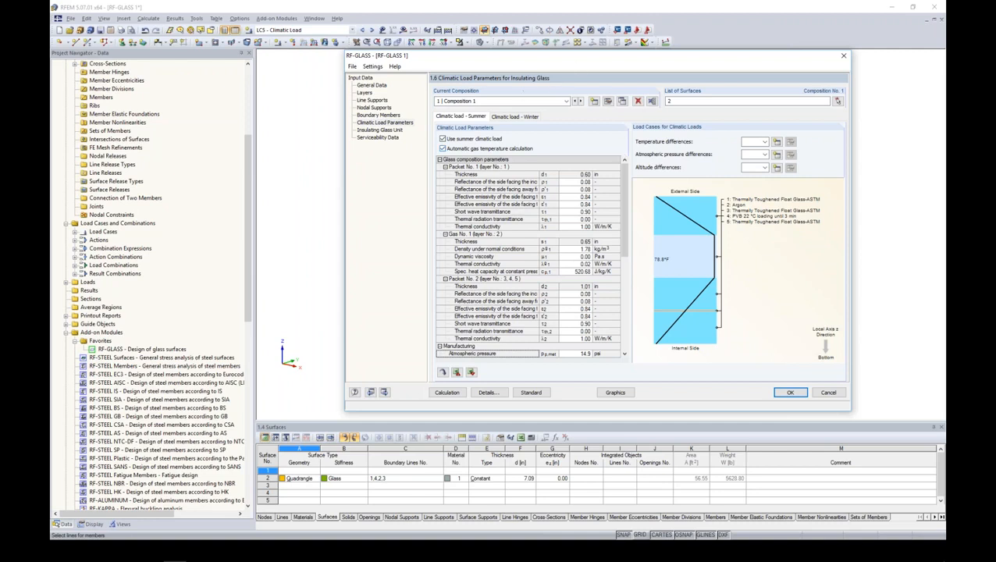
click(443, 148)
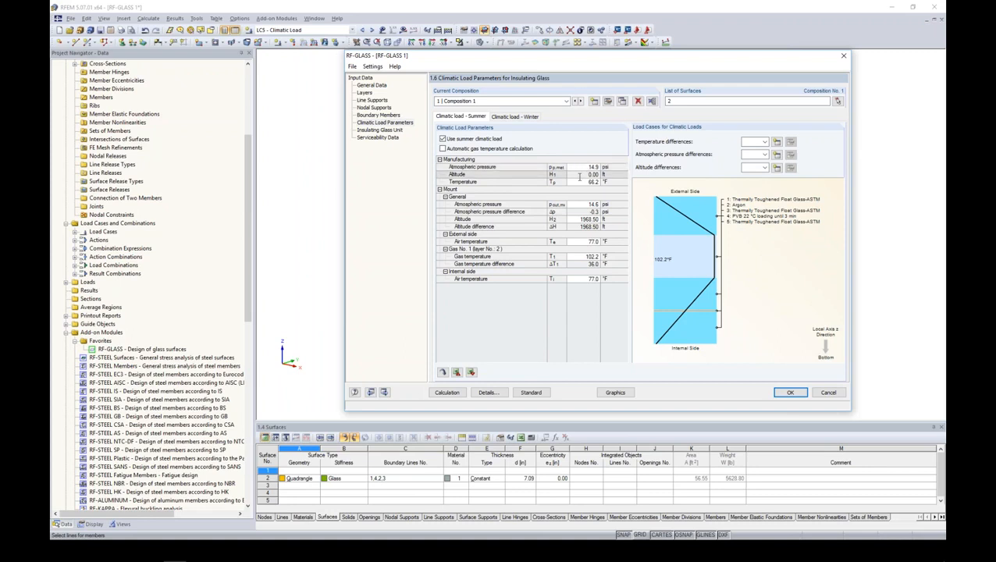
For the summer climatic load, set the manufacturing temperature to 65 °F and the mount altitude to 2068.50 ft
click(578, 175)
click(579, 181)
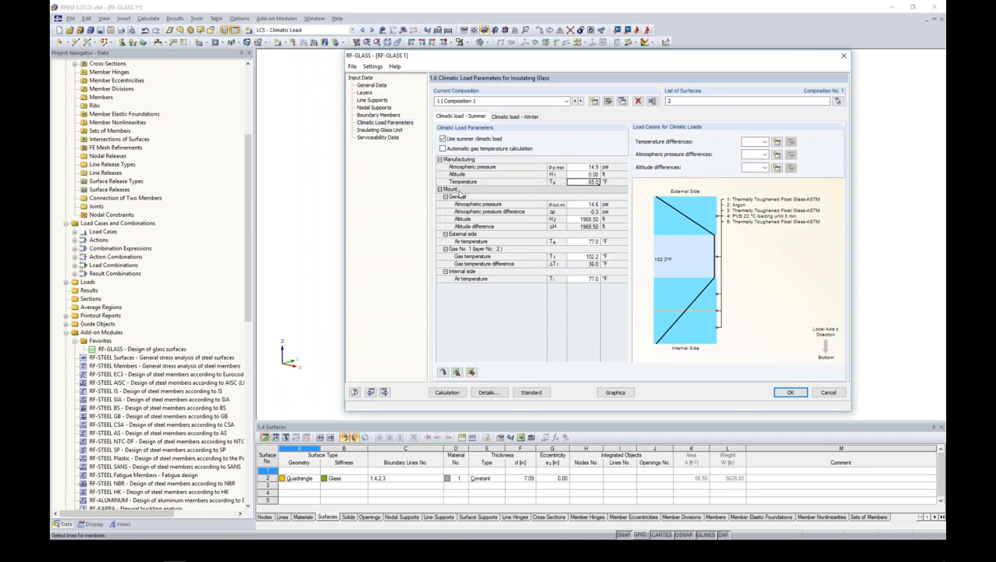
click(587, 219)
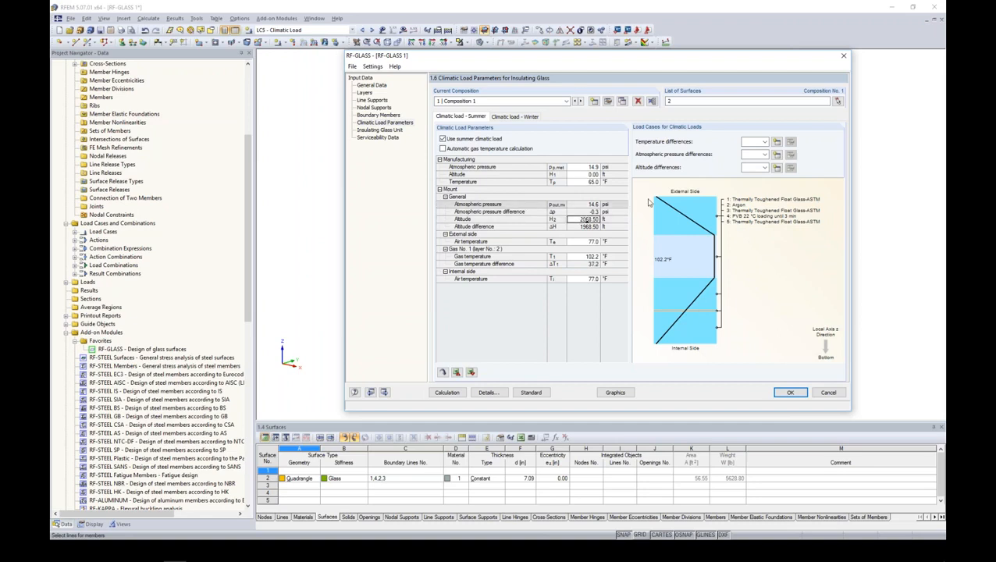
For the summer climatic load, set the mount altitude to 2000 ft, external air temperature to 90 °F and internal air temperature to 78 °F
click(599, 231)
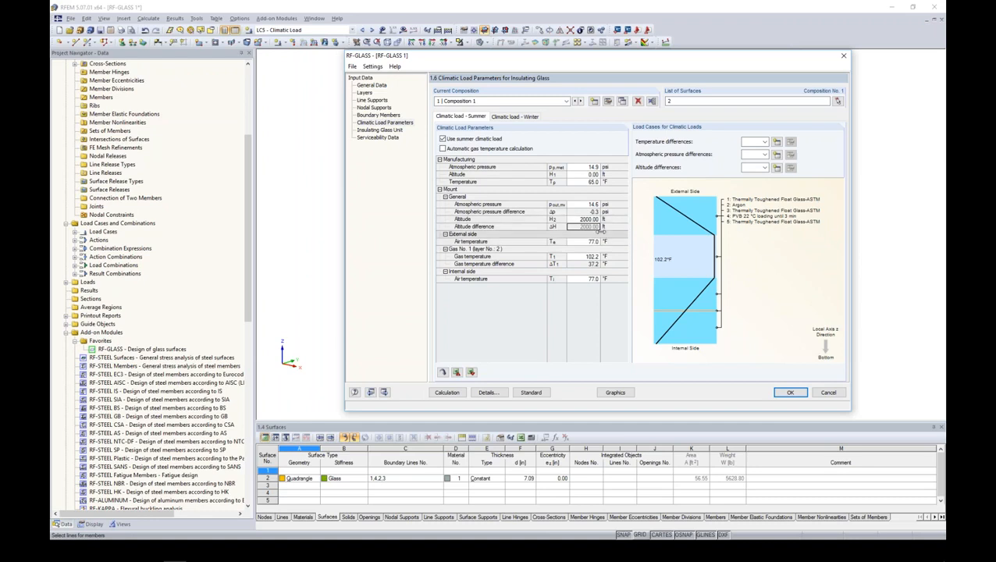
click(578, 242)
double_click(577, 242)
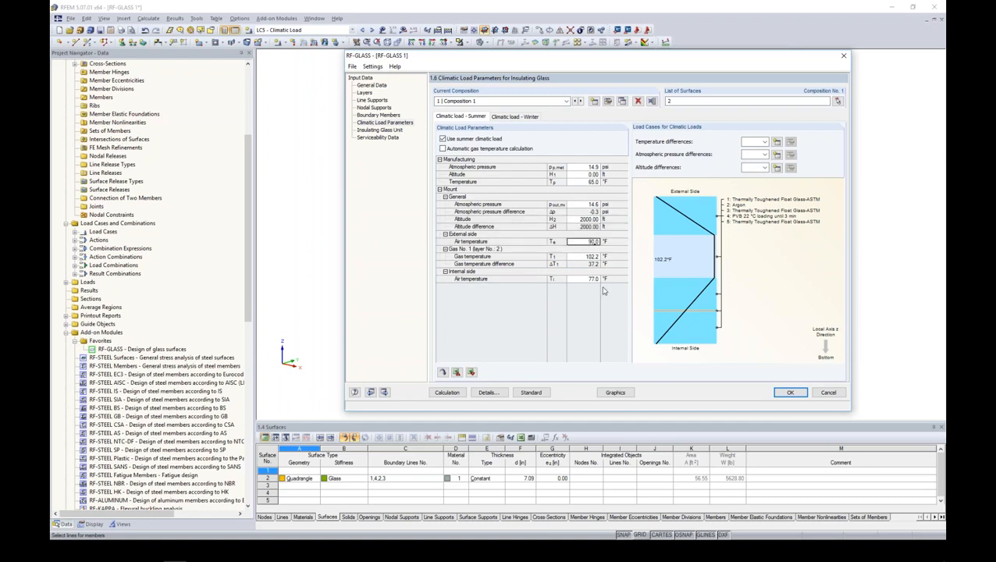
click(576, 257)
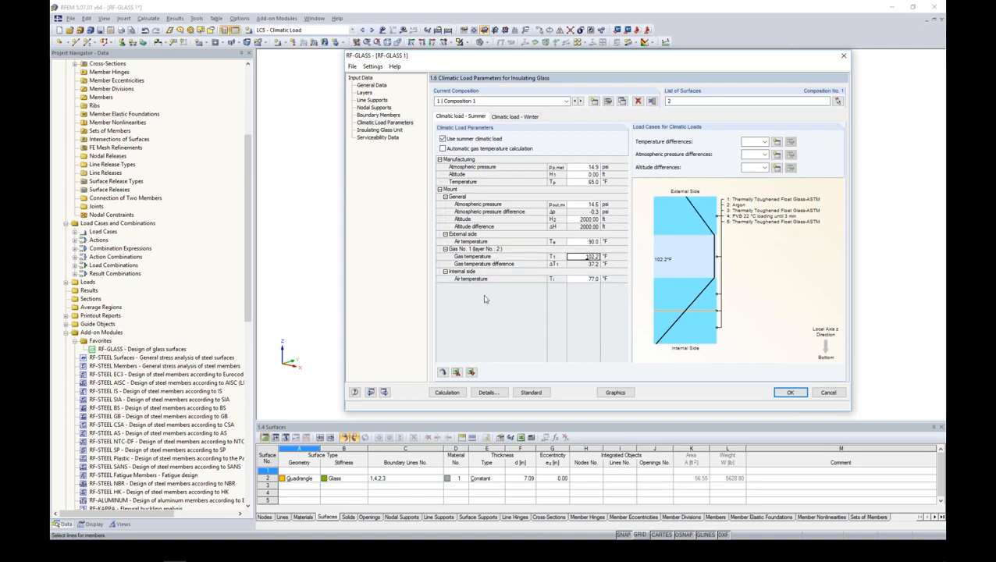
click(575, 279)
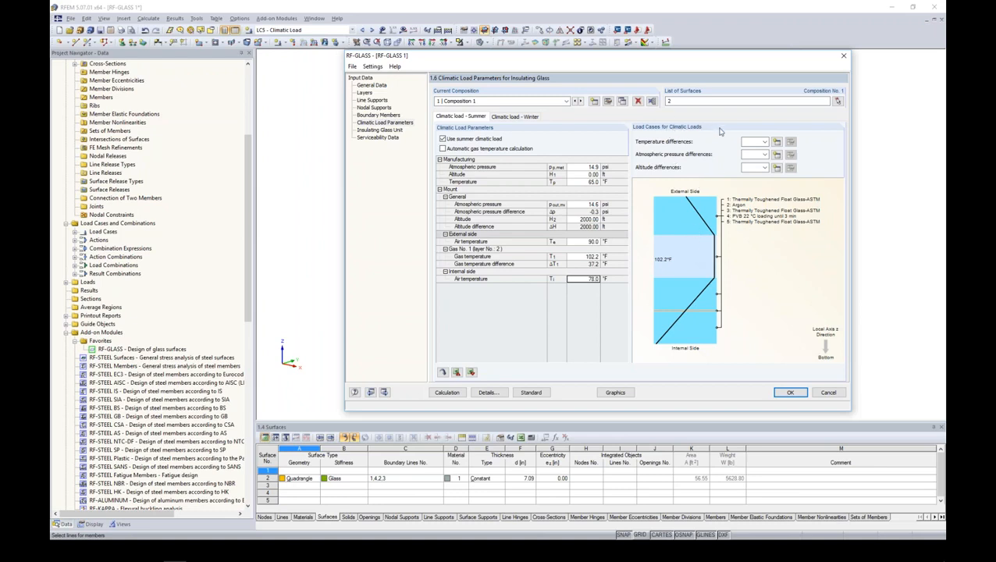
Assign load case LC5 Climatic Load to the summer temperature, atmospheric pressure and altitude differences
click(763, 142)
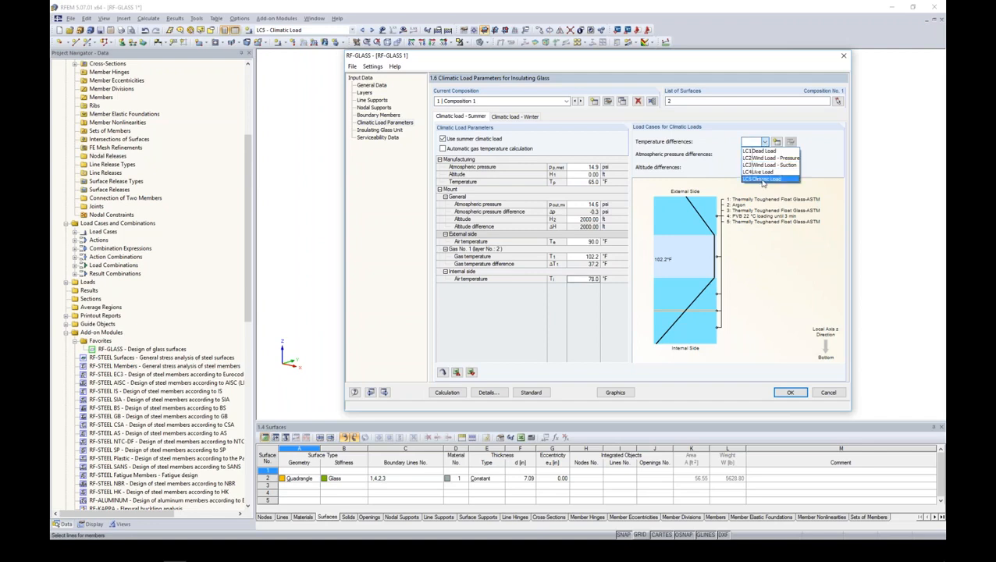
click(763, 180)
click(764, 155)
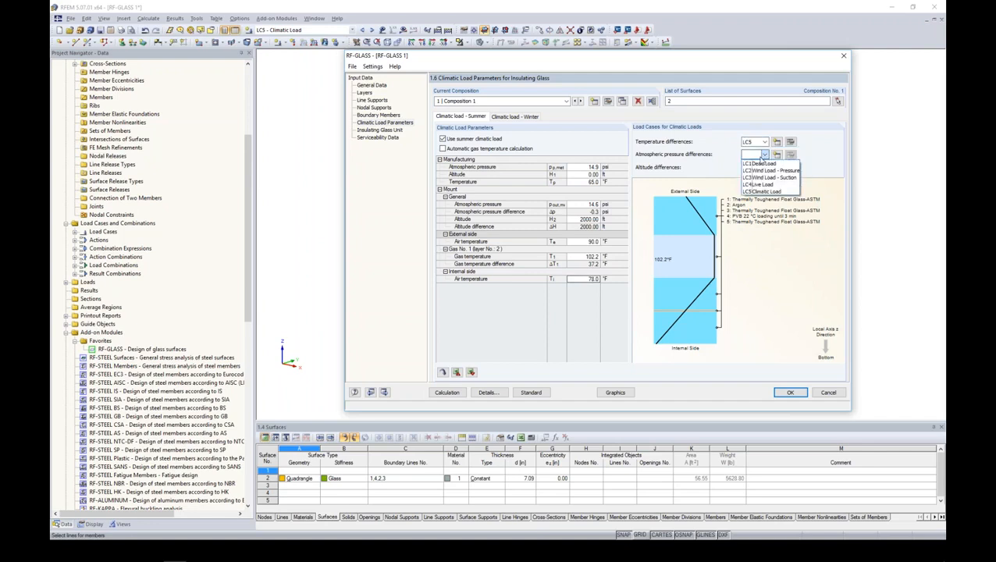
click(762, 191)
click(764, 167)
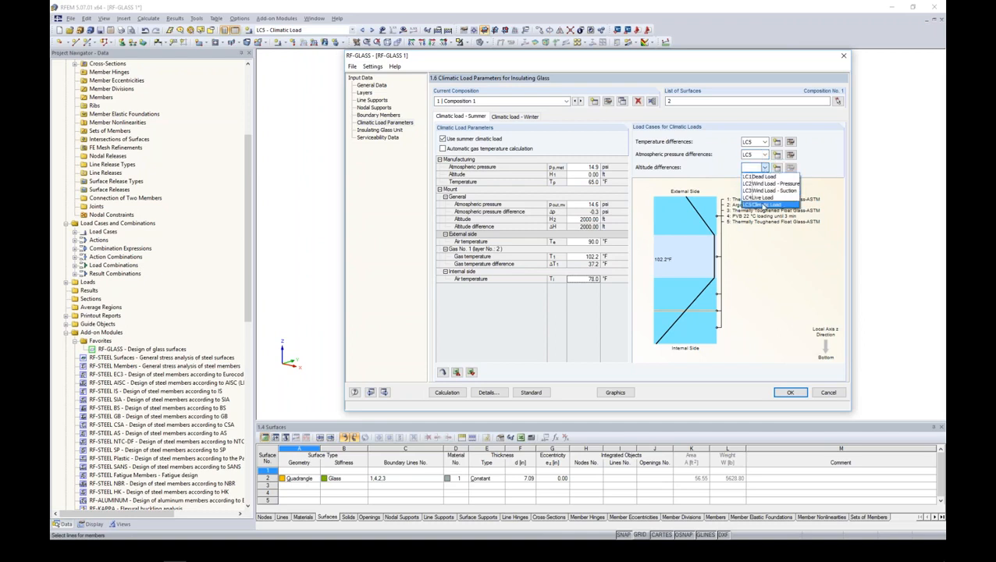
click(765, 204)
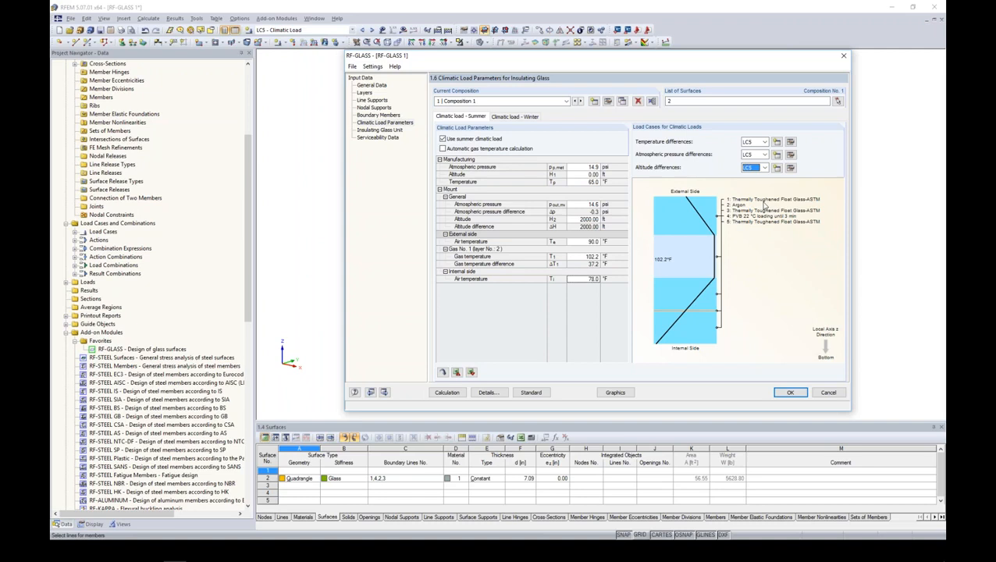
For the winter climatic load, set the manufacturing altitude to 0 ft and the manufacturing temperature to 65 °F
click(514, 117)
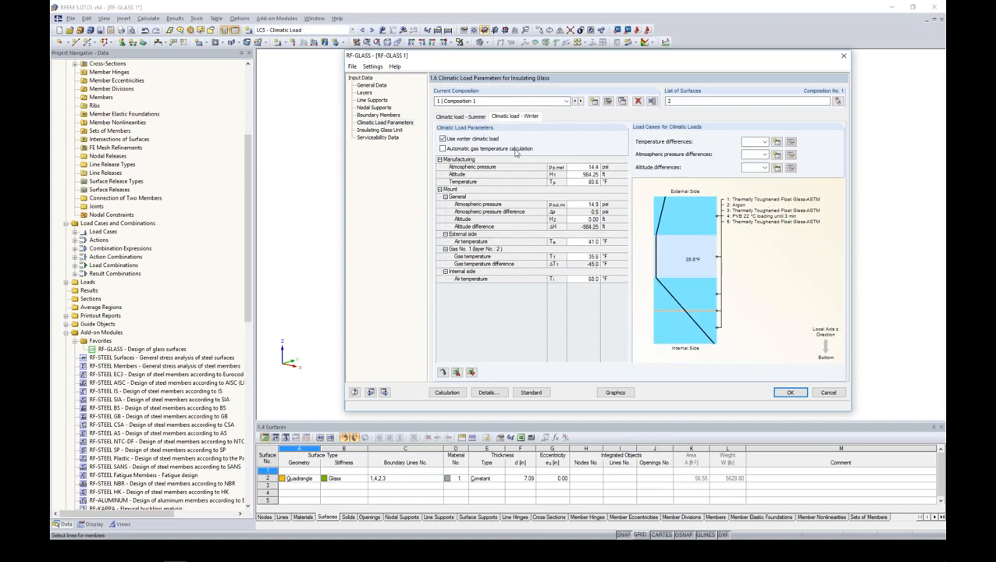
click(575, 174)
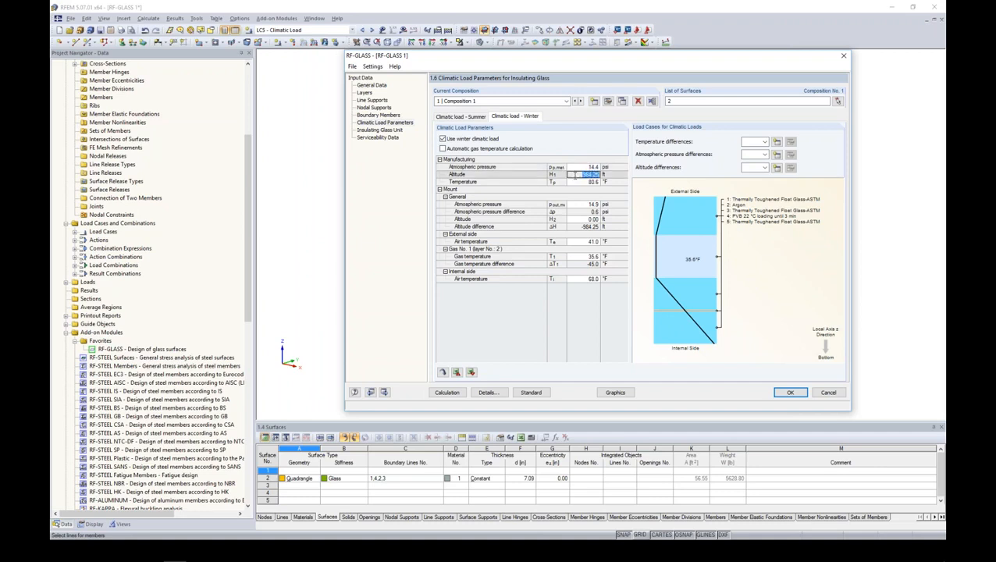
text(0.0)
click(582, 191)
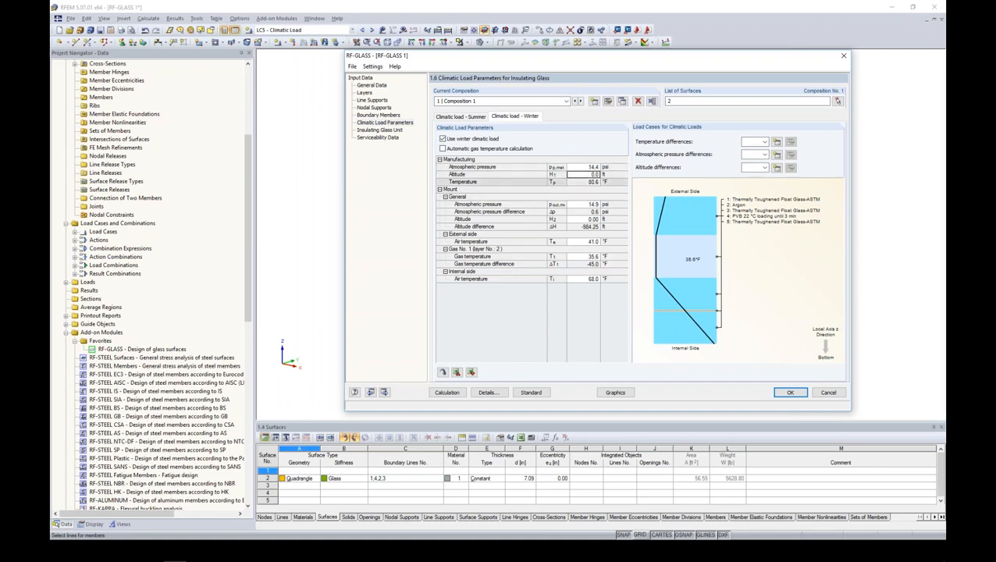
click(592, 182)
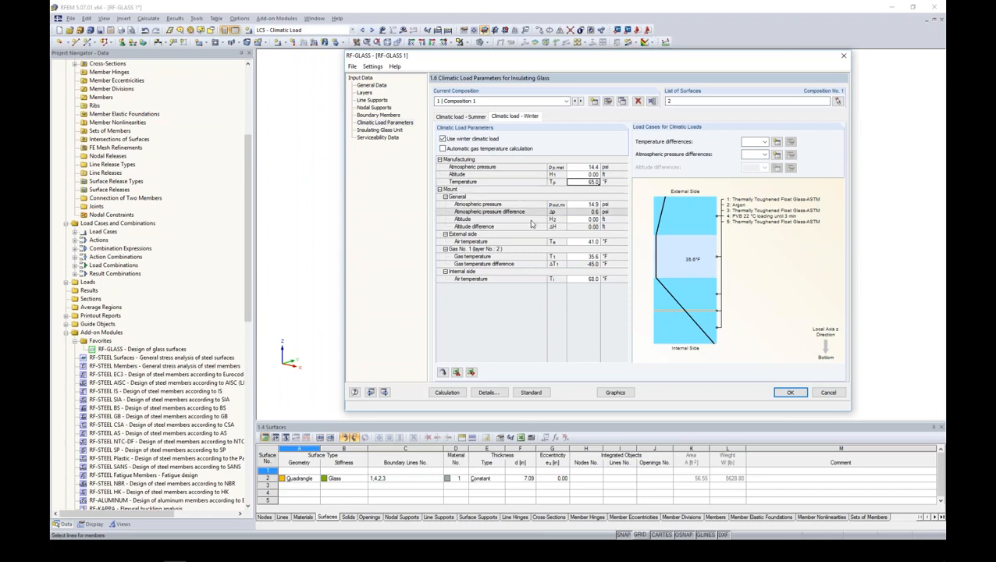
For the winter climatic load, set the mount altitude to 2000 ft, external air temperature to 20 °F and internal air temperature to 62 °F
click(581, 219)
text(2000)
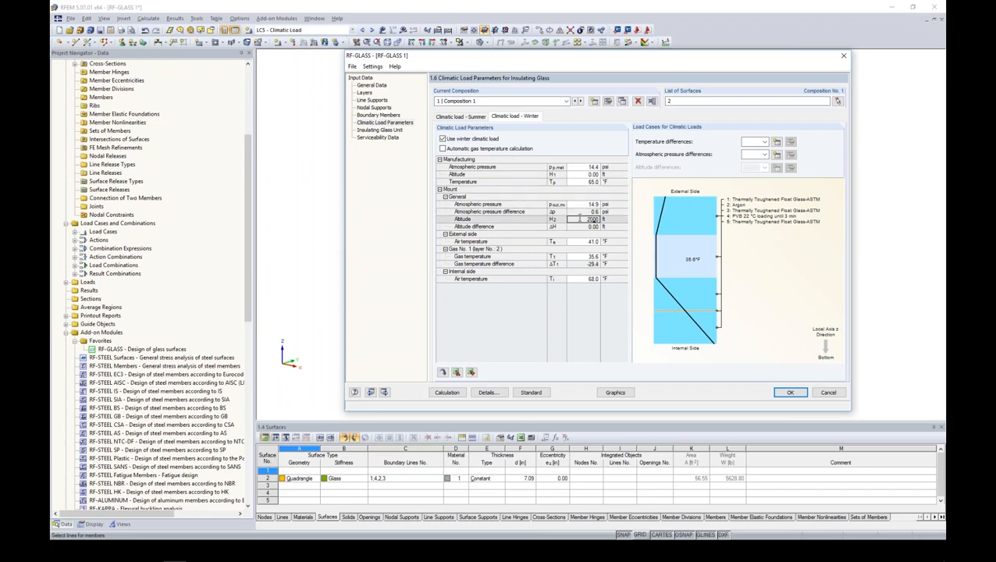
key(Return)
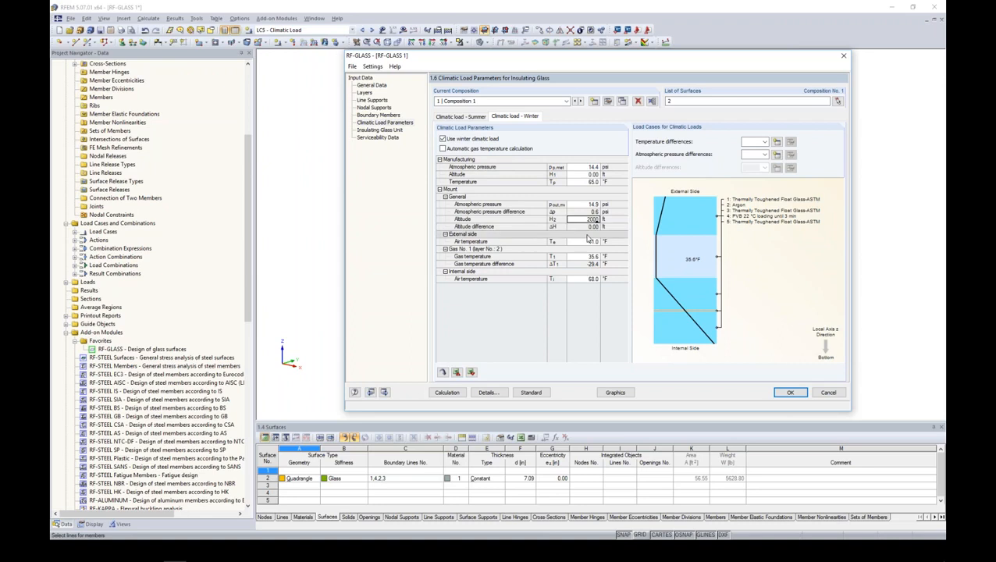
text(20.0)
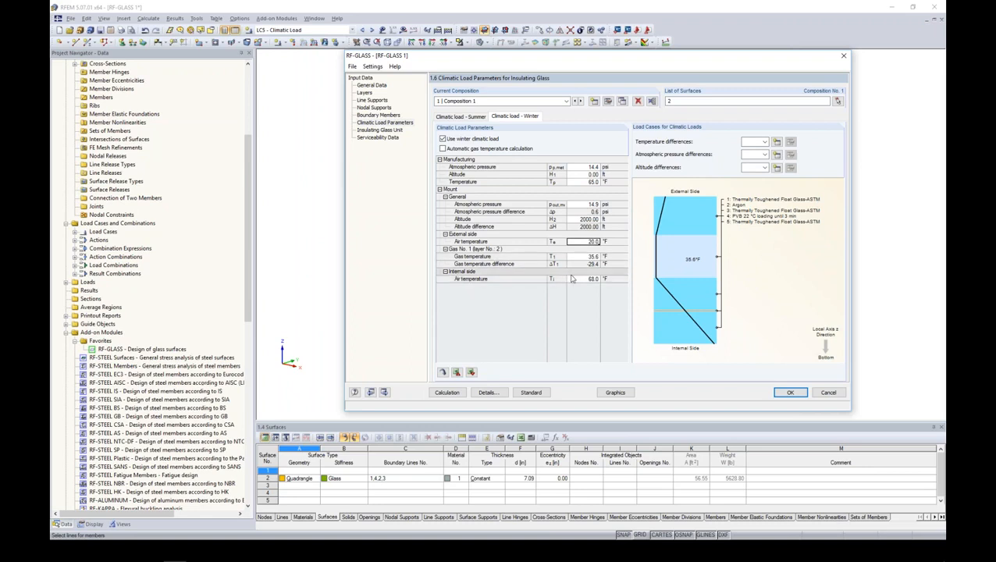
click(576, 279)
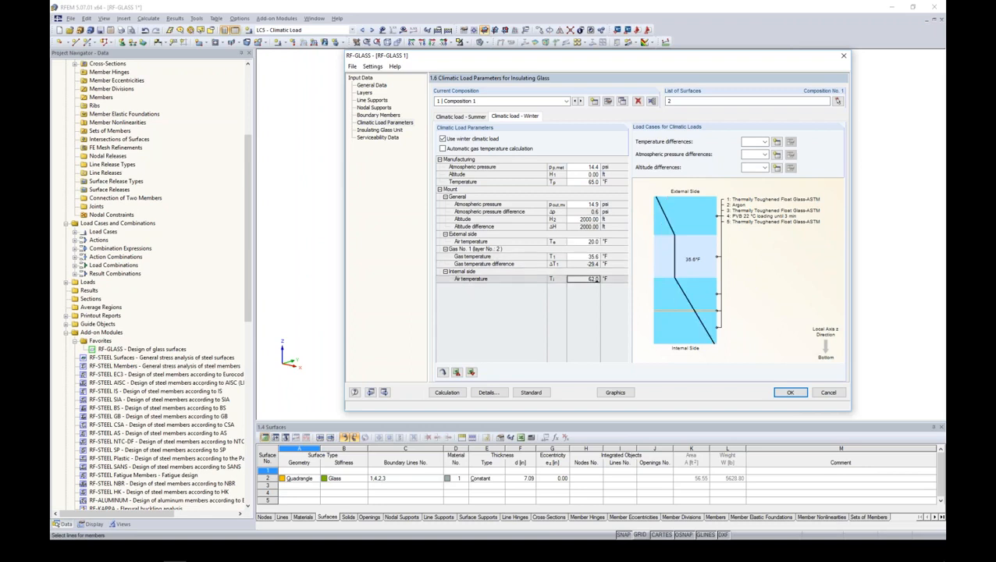
Assign load case LC5 Climatic Load to the winter temperature, atmospheric pressure and altitude differences
click(765, 143)
click(761, 178)
click(765, 155)
click(762, 192)
click(764, 167)
click(762, 204)
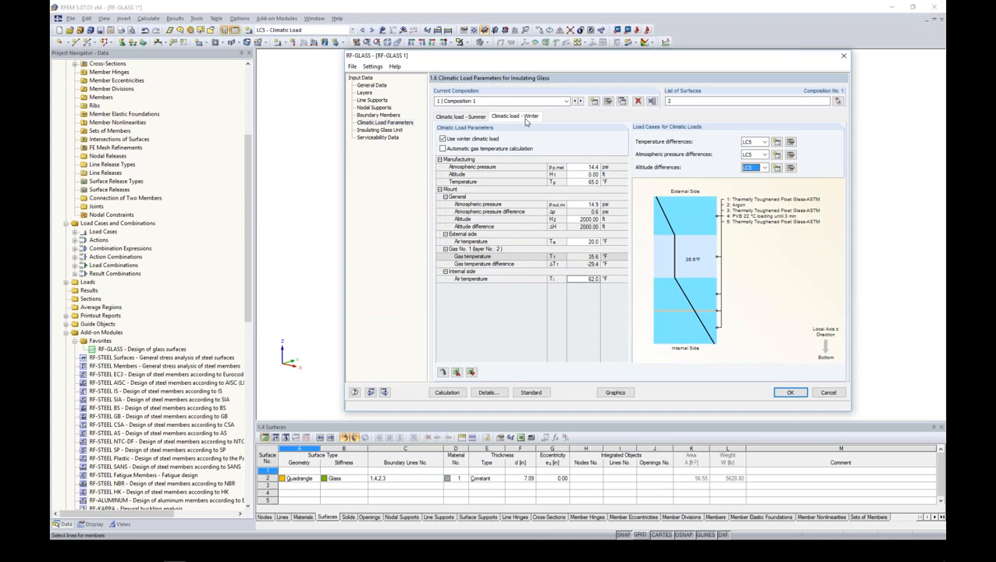
Try considering a secondary seal for the insulating glass unit and switch to the PowerPoint slide on helper supports
click(390, 134)
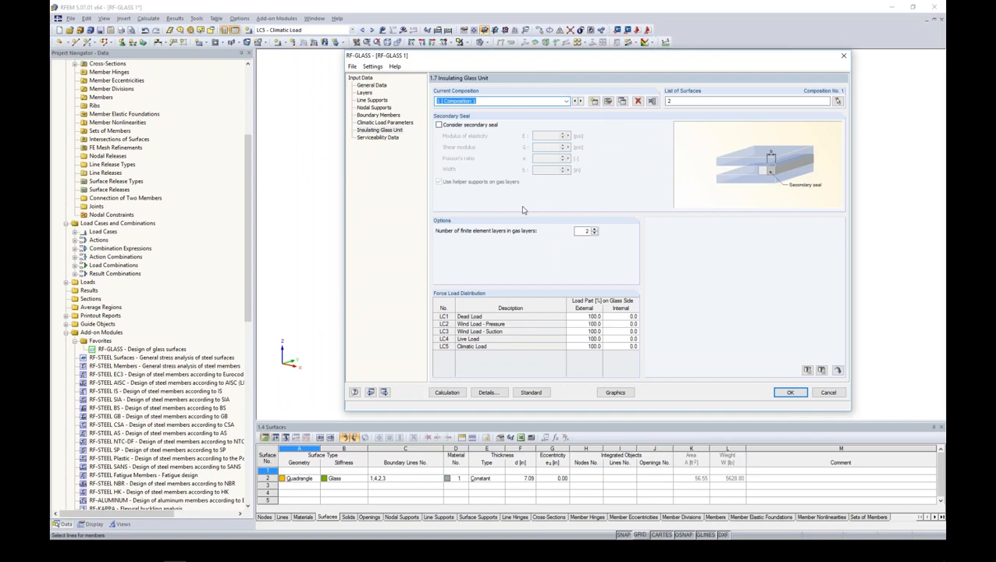
click(439, 125)
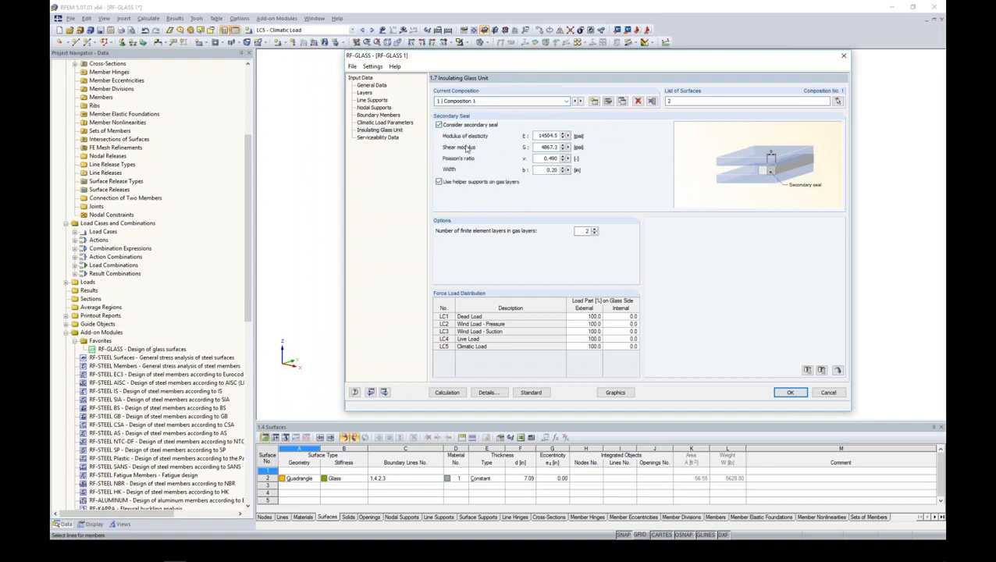
key(alt+Tab)
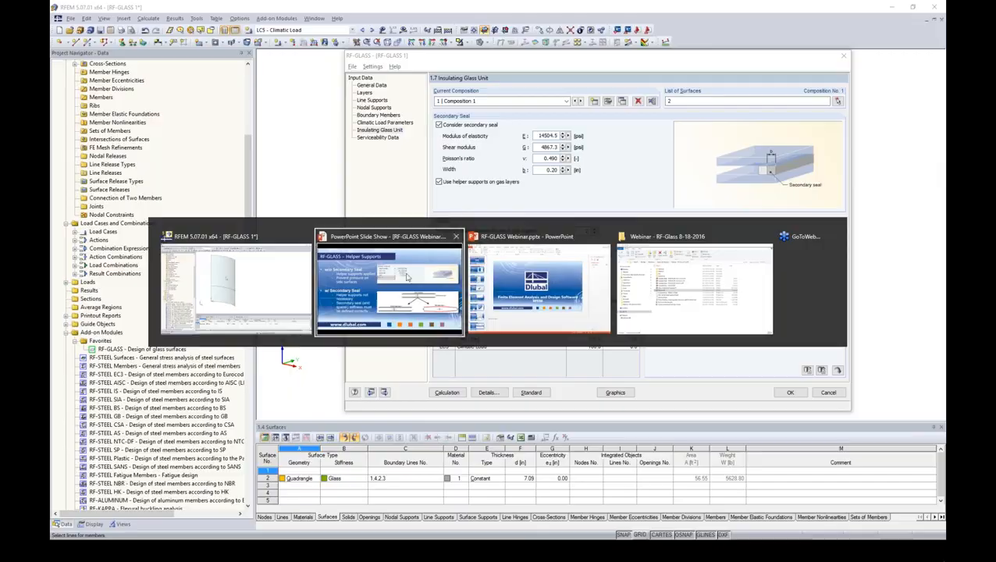
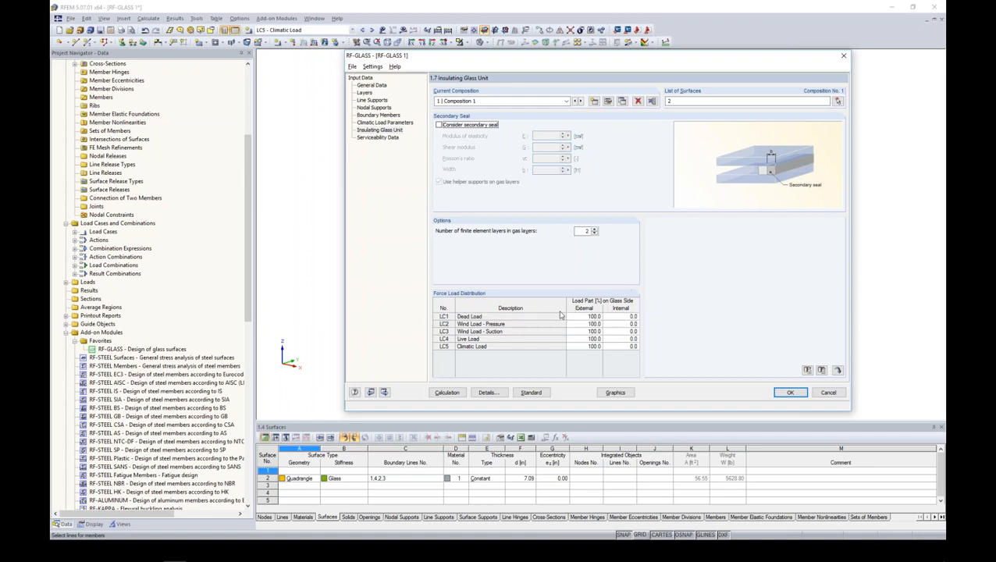
Distribute the LC1 Dead Load with 50% on the external glass side and 50% on the internal side
click(579, 318)
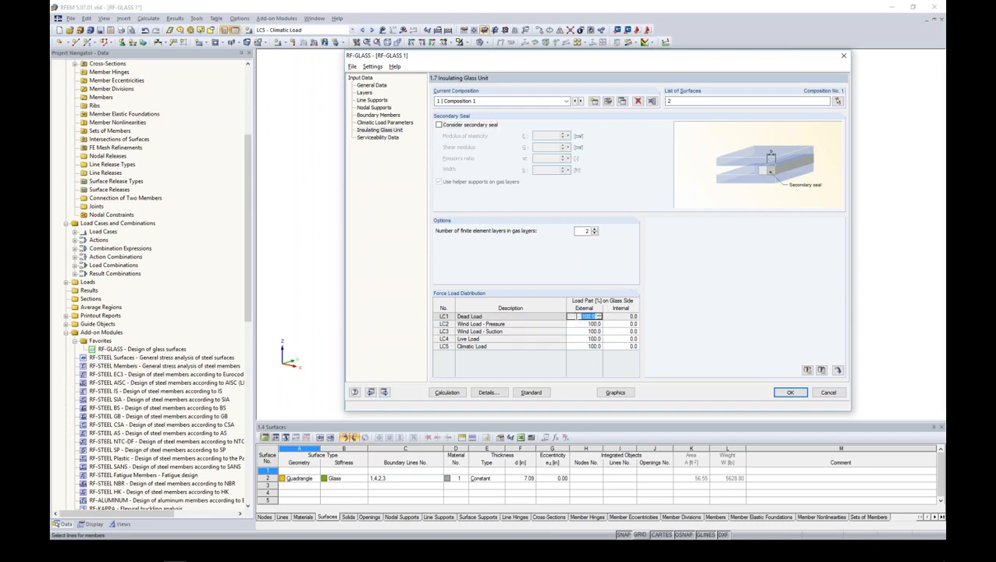
text(50)
key(Tab)
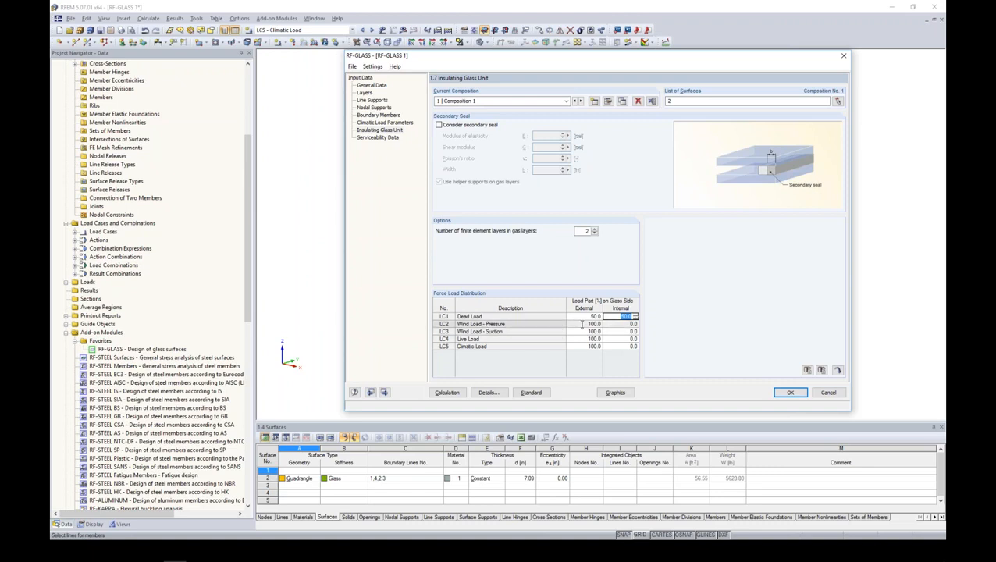
Assign 100% of the LC3 Wind Load - Suction and LC4 Live Load to the internal glass side
click(612, 331)
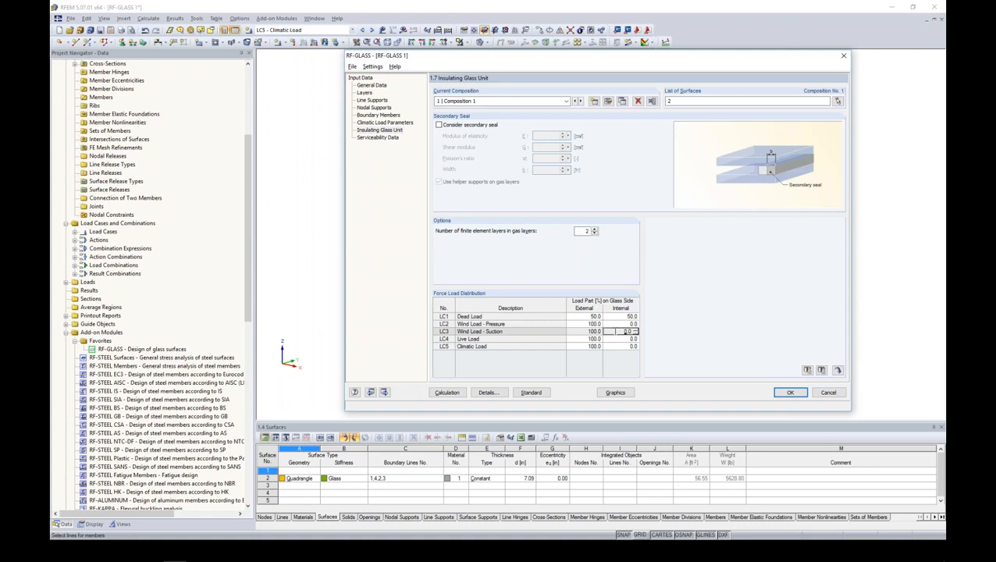
text(100)
key(Tab)
key(Tab)
text(100)
key(Tab)
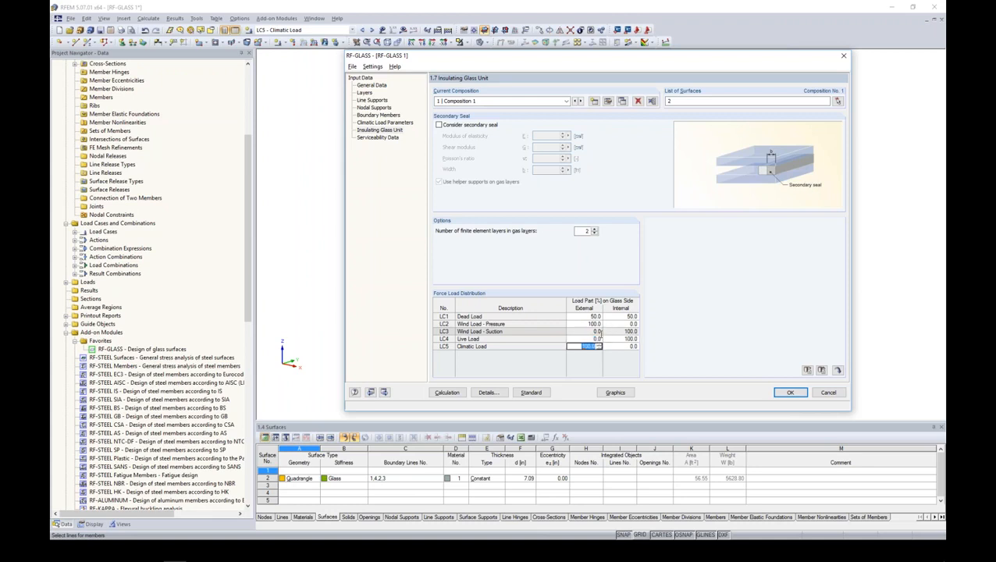
Distribute the LC5 Climatic Load with 50% on the external glass side and 50% on the internal side
text(50)
key(Tab)
text(5)
click(599, 331)
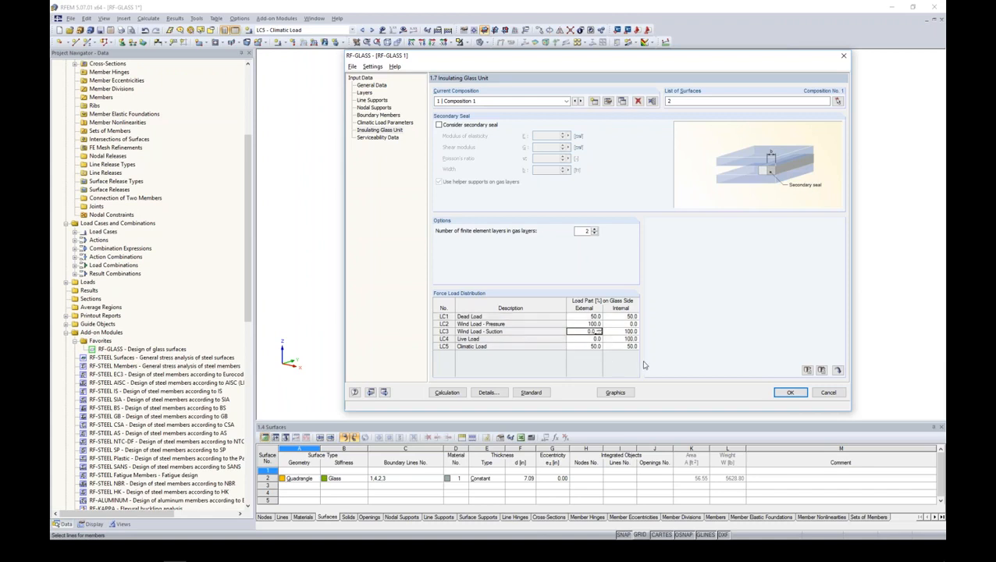
Add surface 2 to the serviceability data with the minimum border line as reference length
click(383, 138)
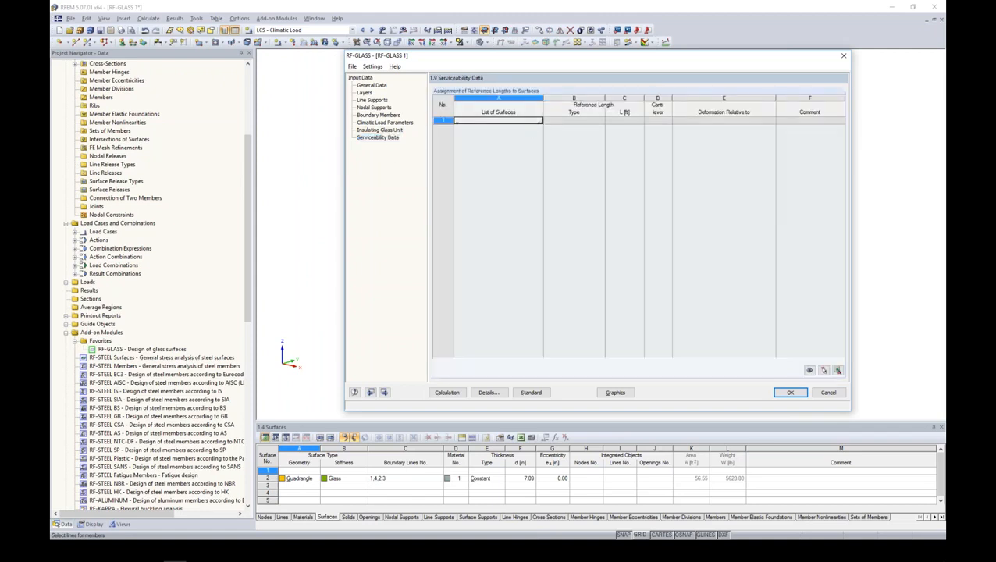
click(540, 121)
click(435, 234)
click(161, 91)
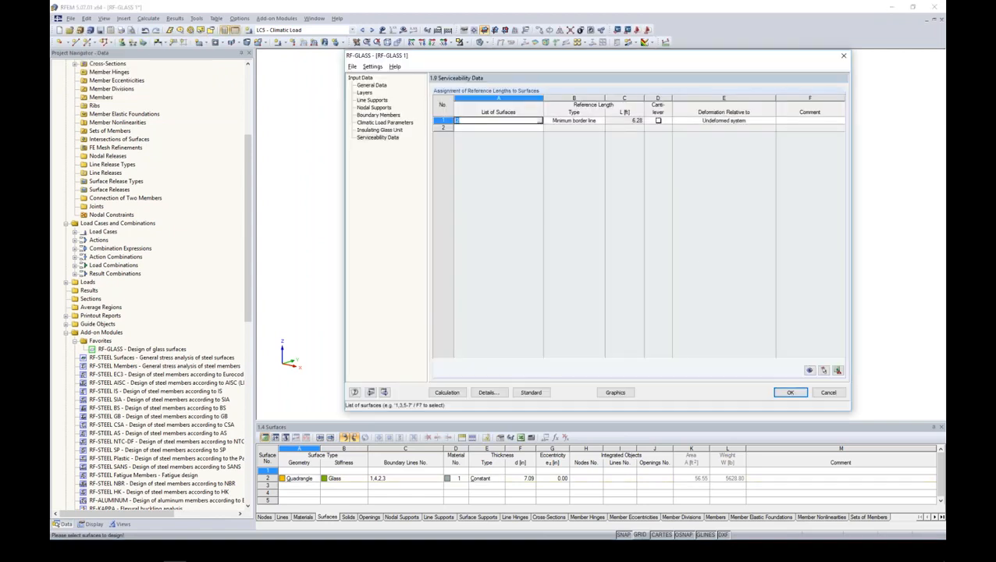
Review the deflection limits in the standard's settings, keeping them as they are, and accept the RF-GLASS input data
click(531, 392)
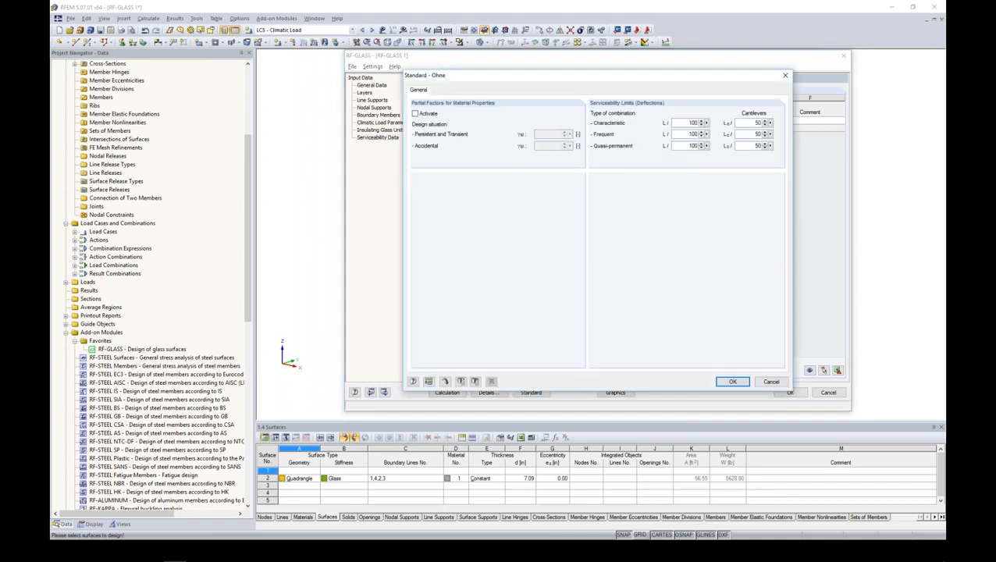
click(726, 383)
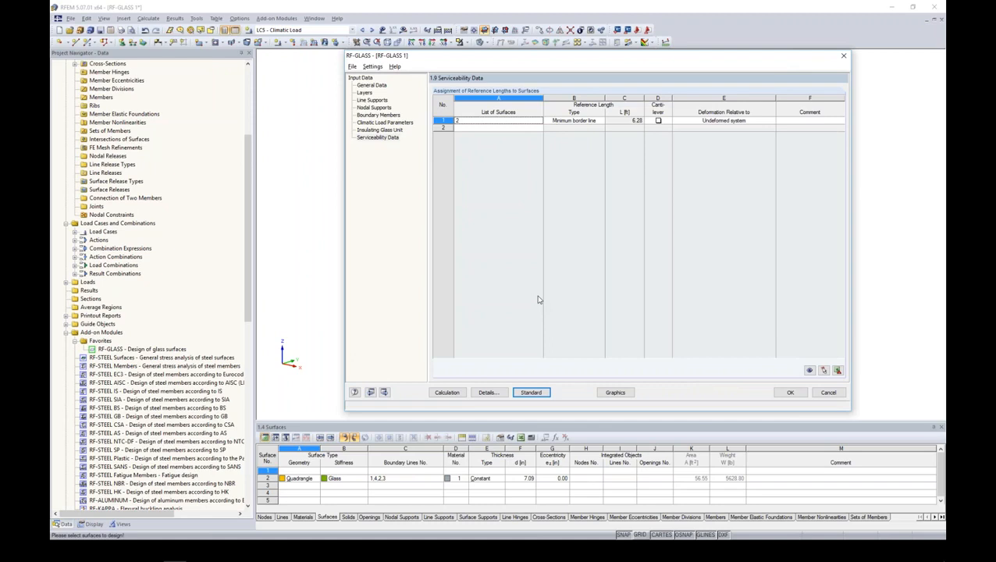
click(789, 392)
Collapse the RF-GLASS 1 model in the project data and switch to the Insulated Glass - RESULTS model
middle_drag(632, 313, 749, 328)
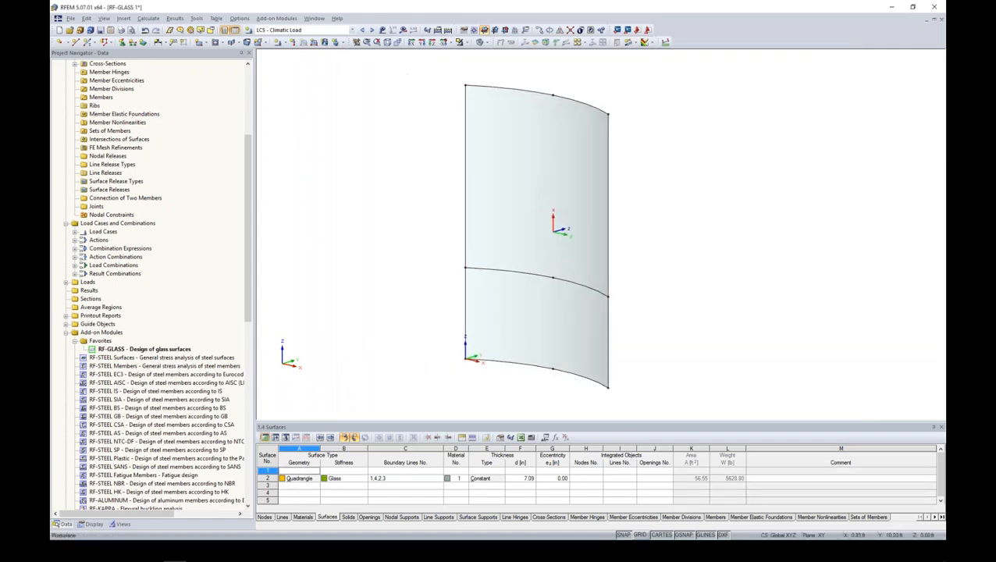
ctrl+middle_drag(690, 310, 714, 294)
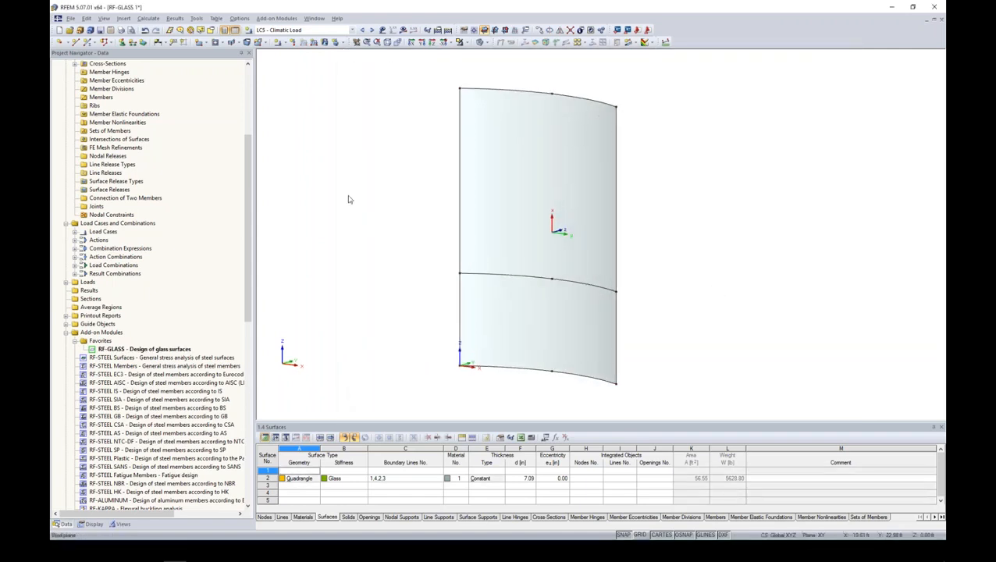
drag(248, 221, 248, 152)
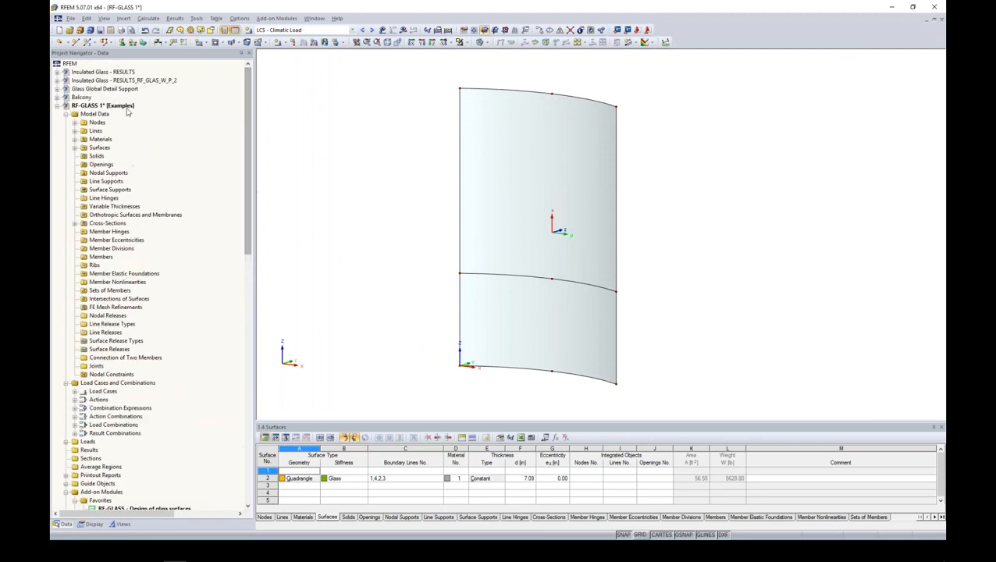
click(57, 107)
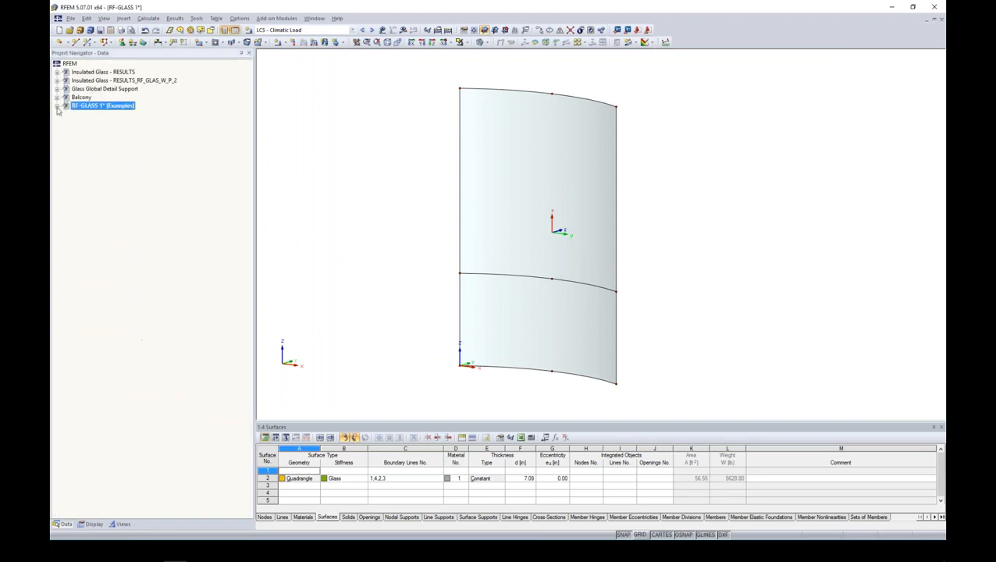
double_click(99, 73)
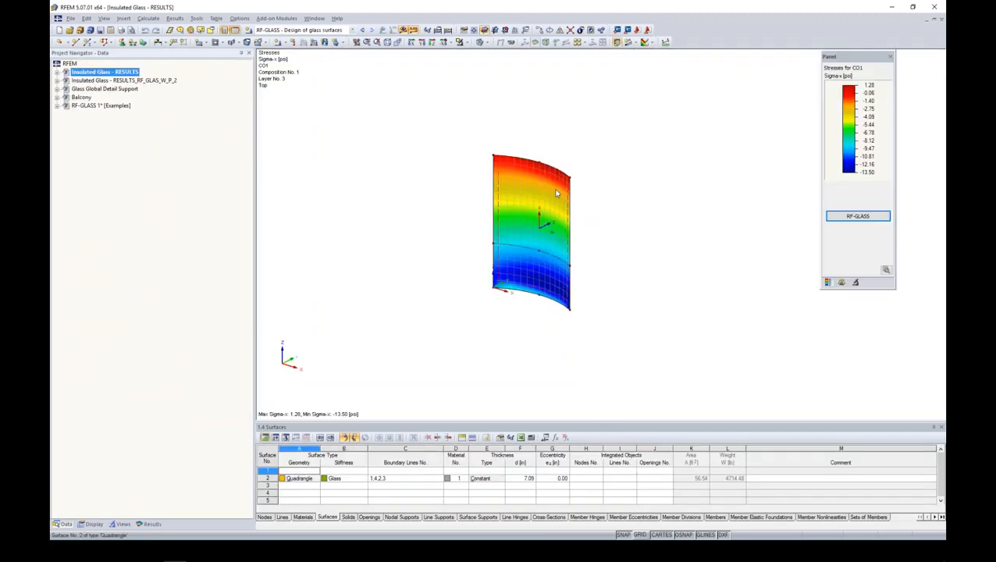
Open the RF-GLASS design results of the Insulated Glass - RESULTS model from its add-on module favorites
ctrl+middle_drag(549, 215, 612, 176)
scroll(539, 245, up, 3)
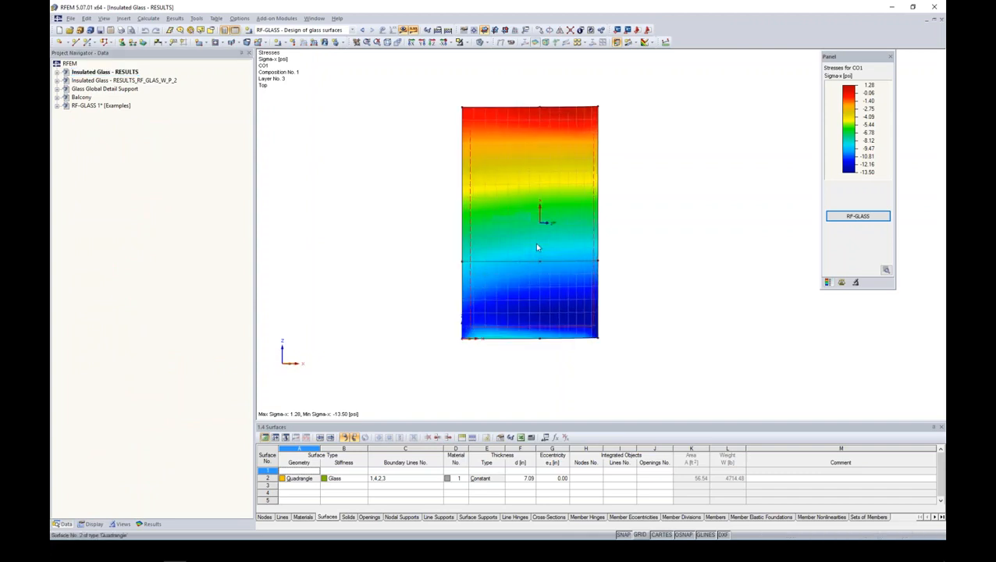
ctrl+middle_drag(653, 233, 625, 301)
middle_drag(627, 200, 636, 220)
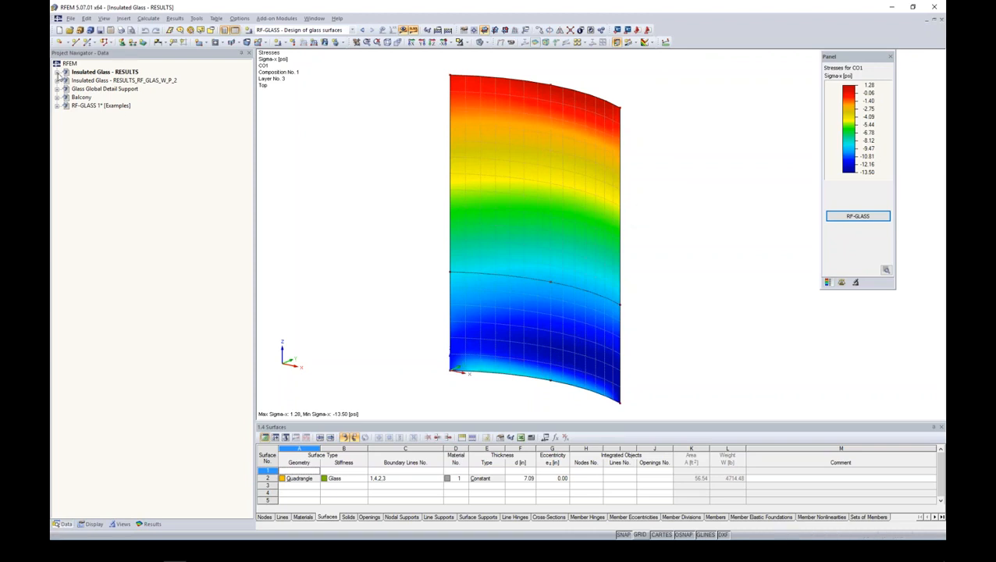
click(58, 73)
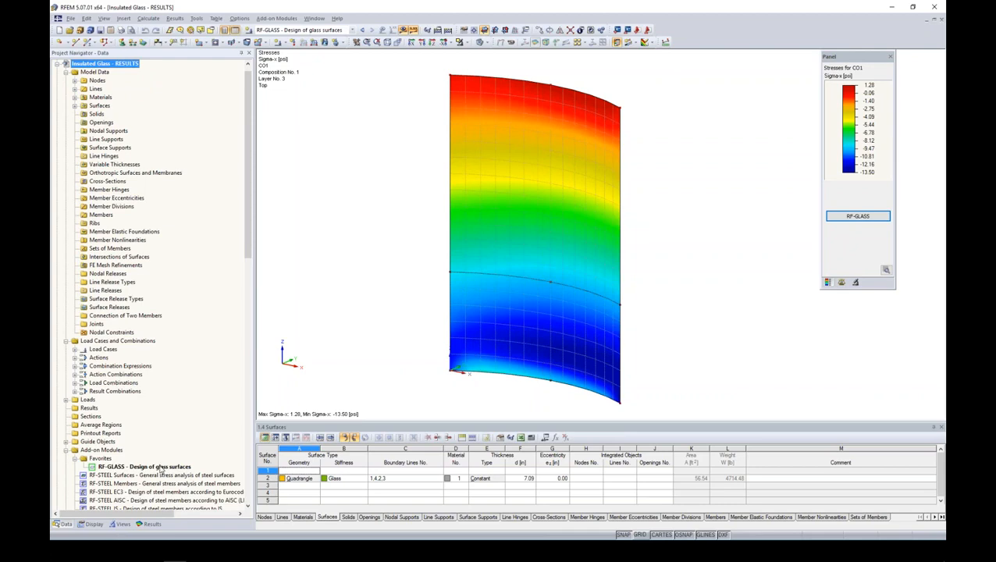
click(162, 467)
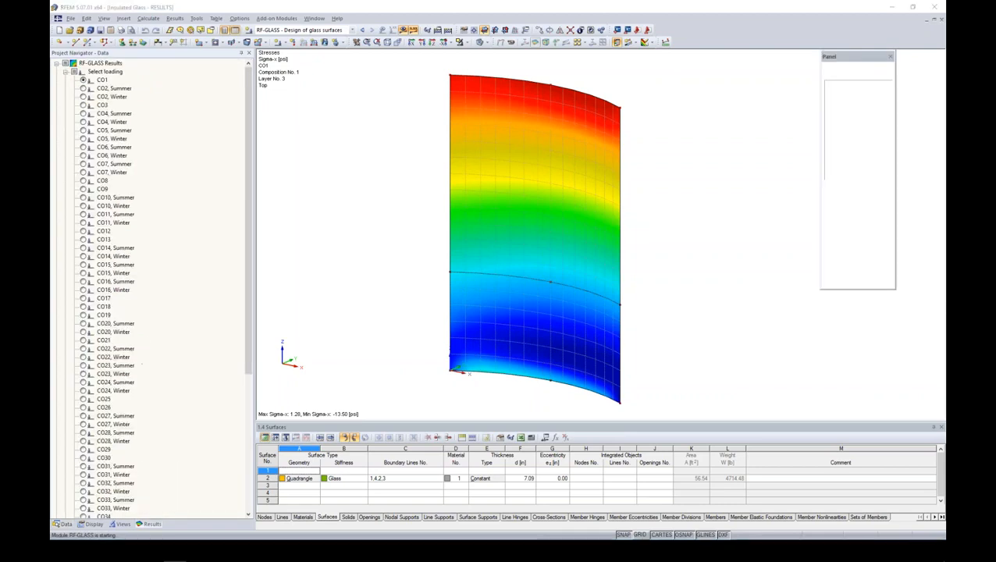
drag(501, 97, 541, 77)
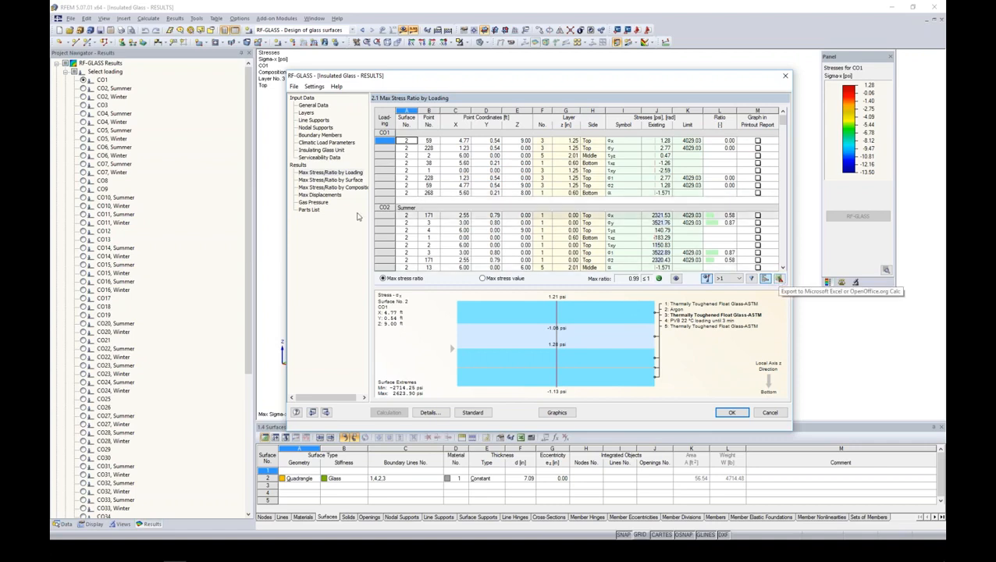
Review the RF-GLASS result tables for maximum displacements, maximum stress ratio by loading and gas pressure
click(319, 195)
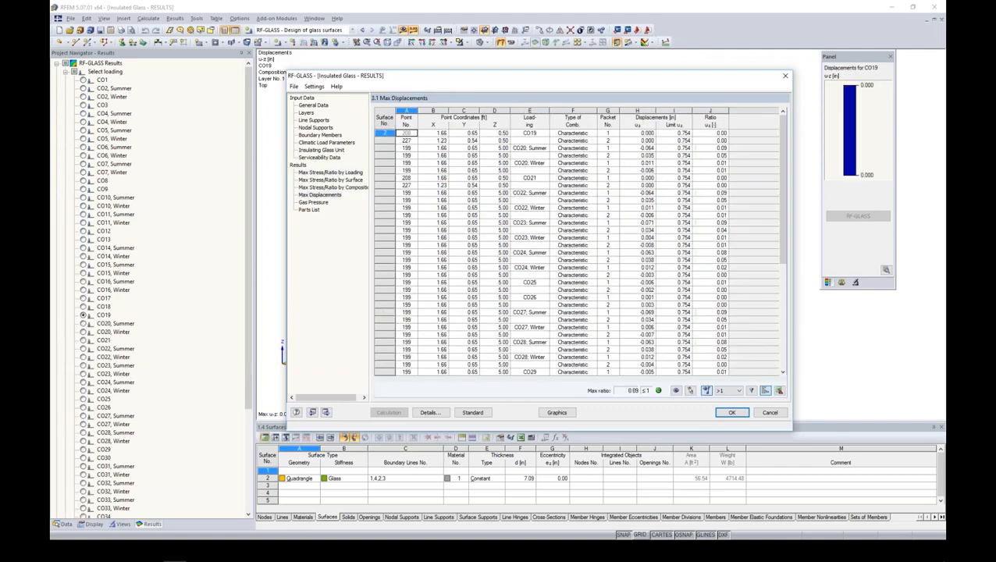
click(325, 172)
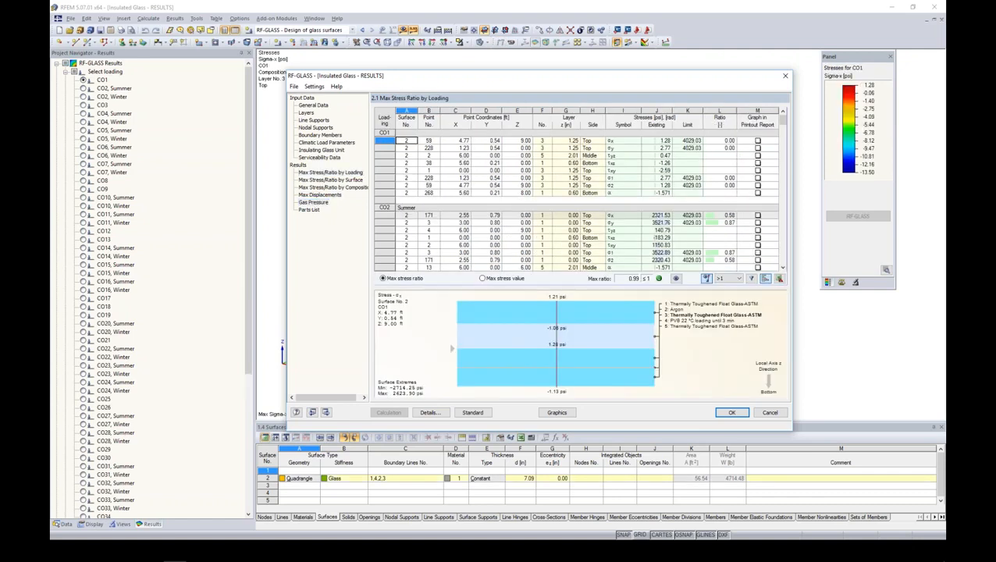
click(313, 202)
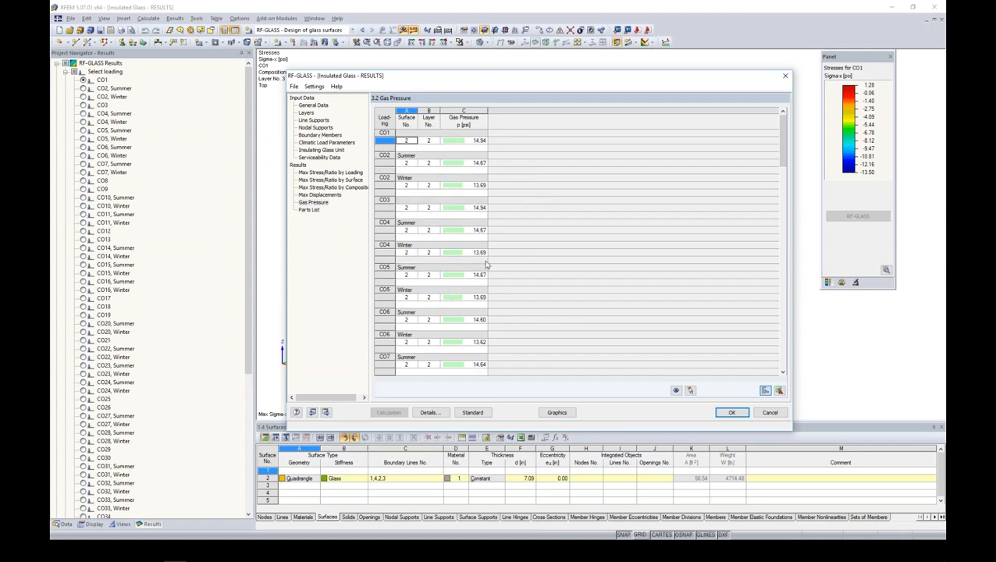
Examine the maximum stress ratios by surface, including the layer stress diagrams for sigma-1 in CO10 Summer and tau-xz in CO6 Summer
click(328, 180)
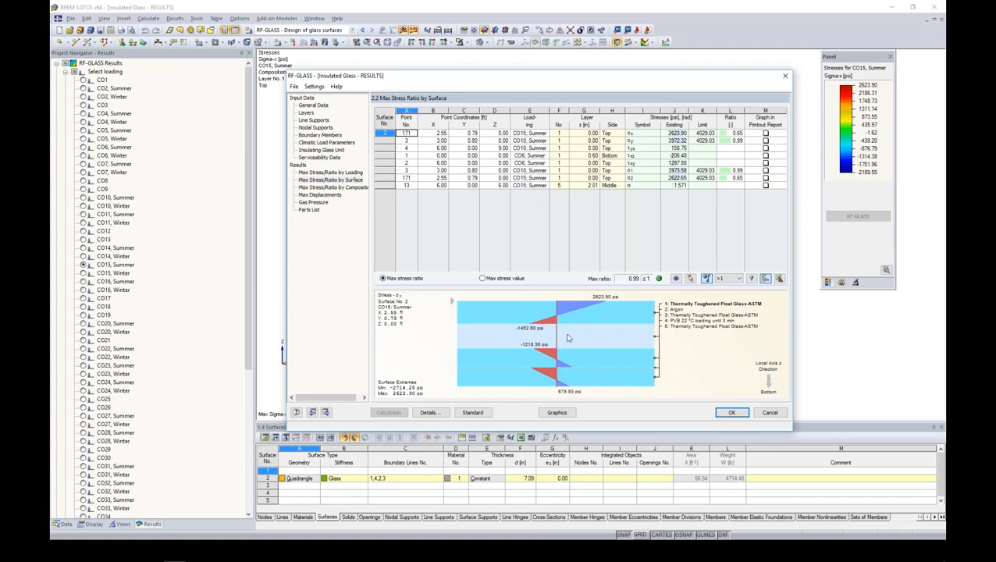
click(591, 170)
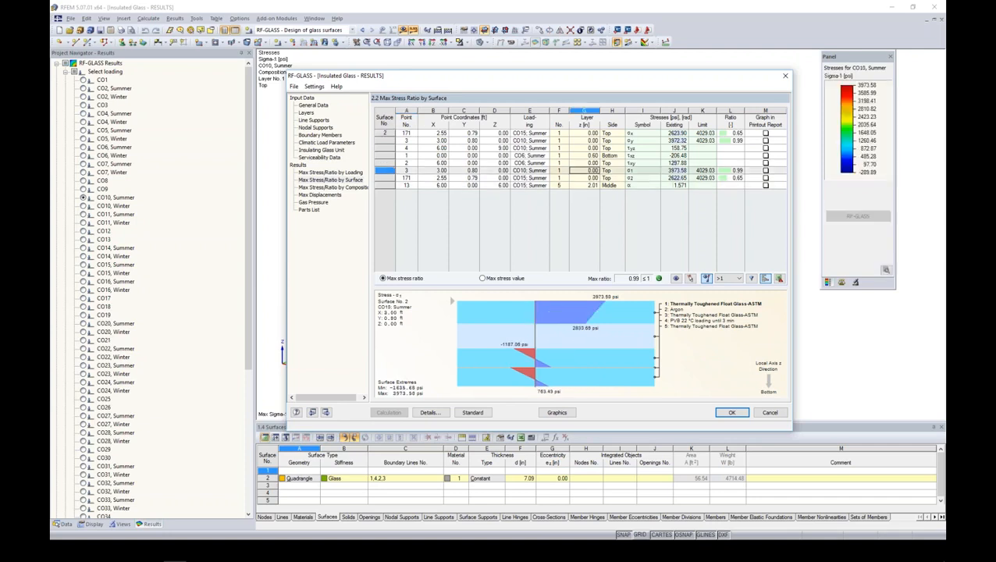
click(591, 156)
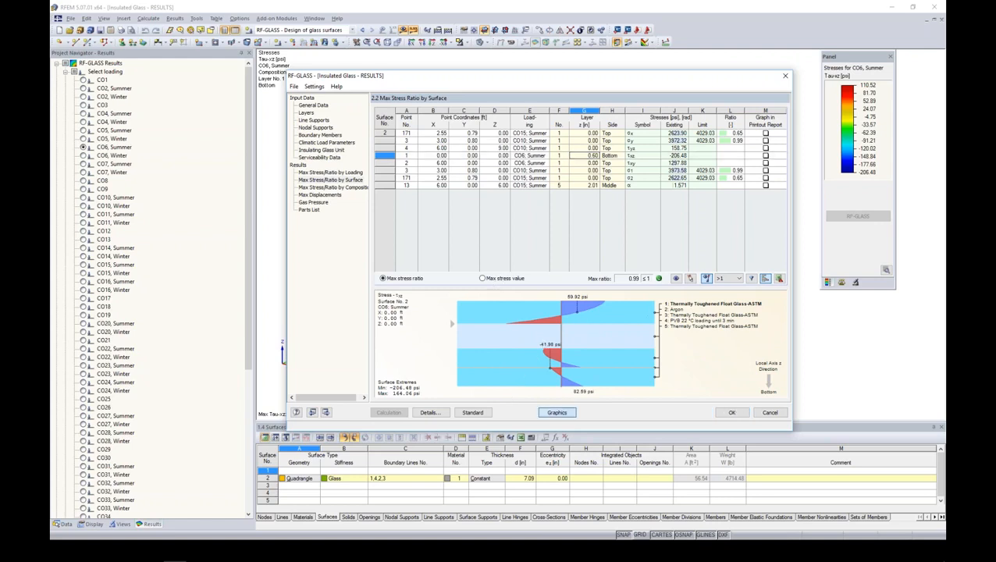
Show the CO6 Summer results graphically on the model and compare the layer 1 sigma-x, sigma-y, tau-xz, tau-xy, sigma-1 and sigma-2 stresses
click(557, 412)
drag(250, 209, 247, 338)
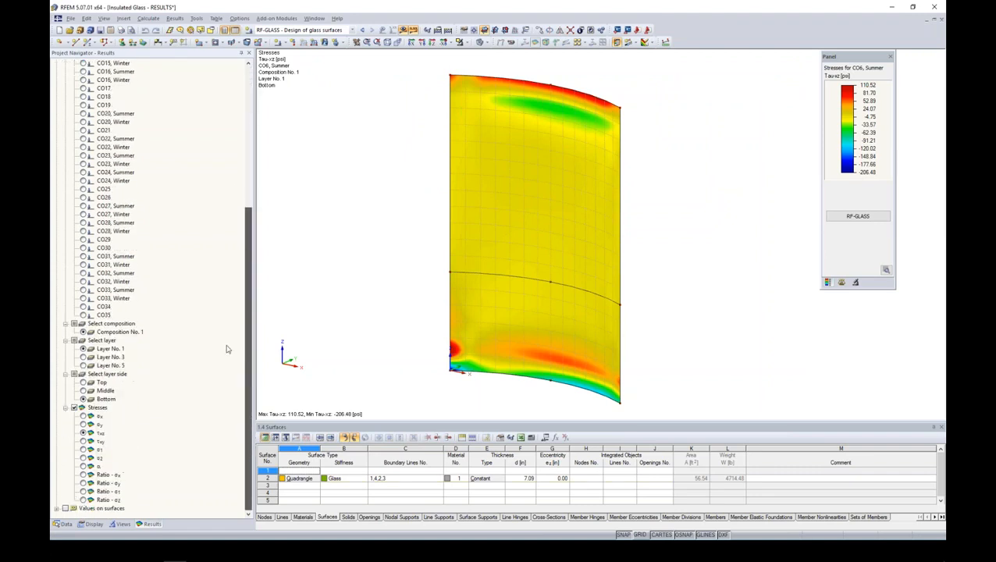
click(99, 416)
click(83, 424)
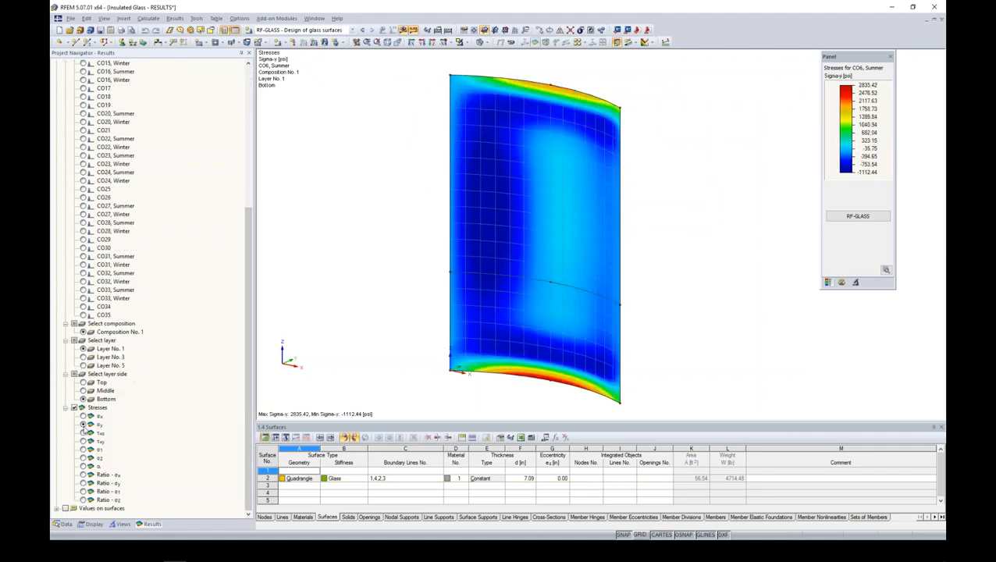
click(83, 433)
click(84, 441)
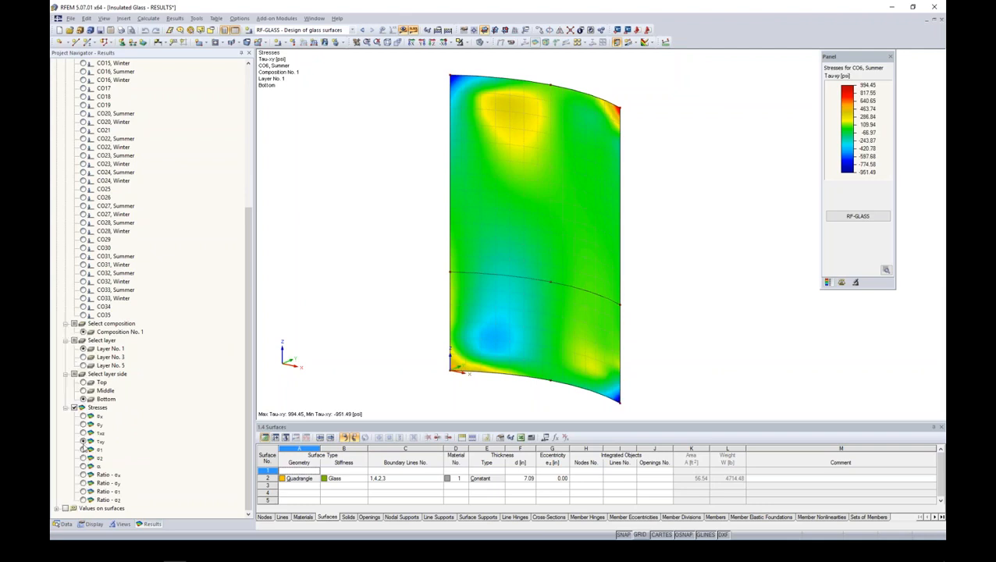
click(83, 449)
click(83, 458)
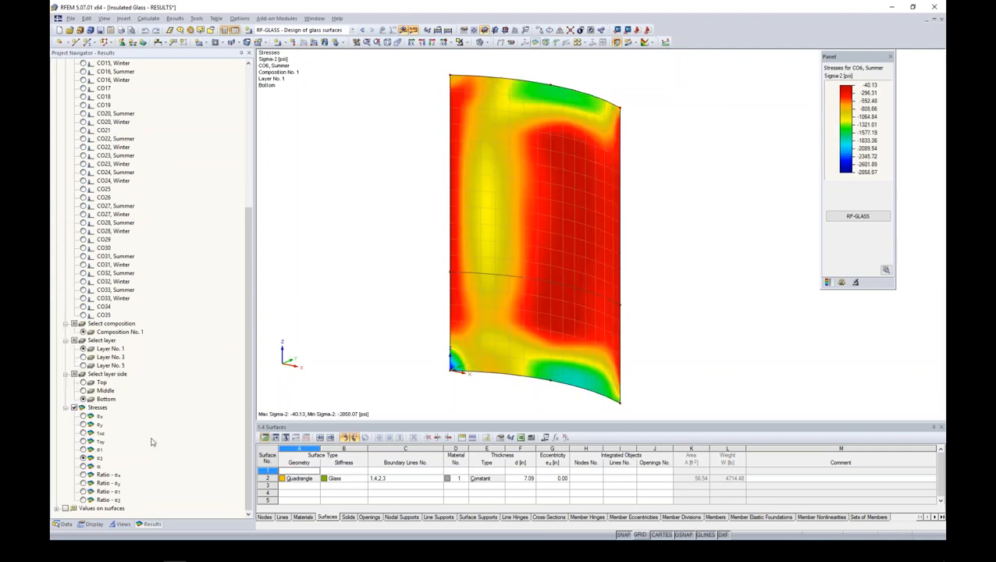
mouse_move(704, 217)
ctrl+middle_down()
mouse_move(714, 219)
mouse_move(709, 198)
ctrl+middle_up()
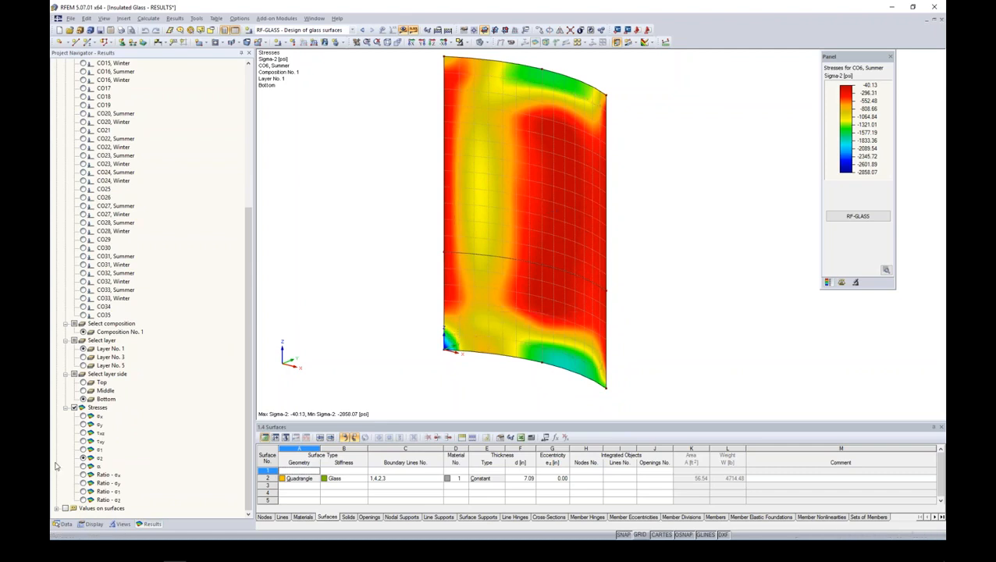
Return to the project data, collapse the current model and switch to the Insulated Glass - RESULTS_RF_GLAS_W_P_2 model
click(65, 525)
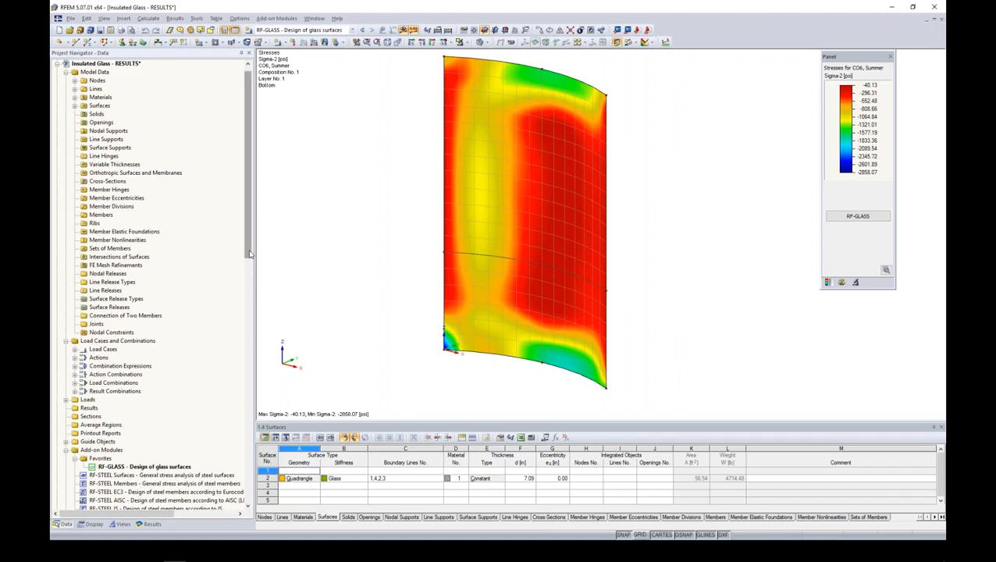
drag(249, 239, 250, 222)
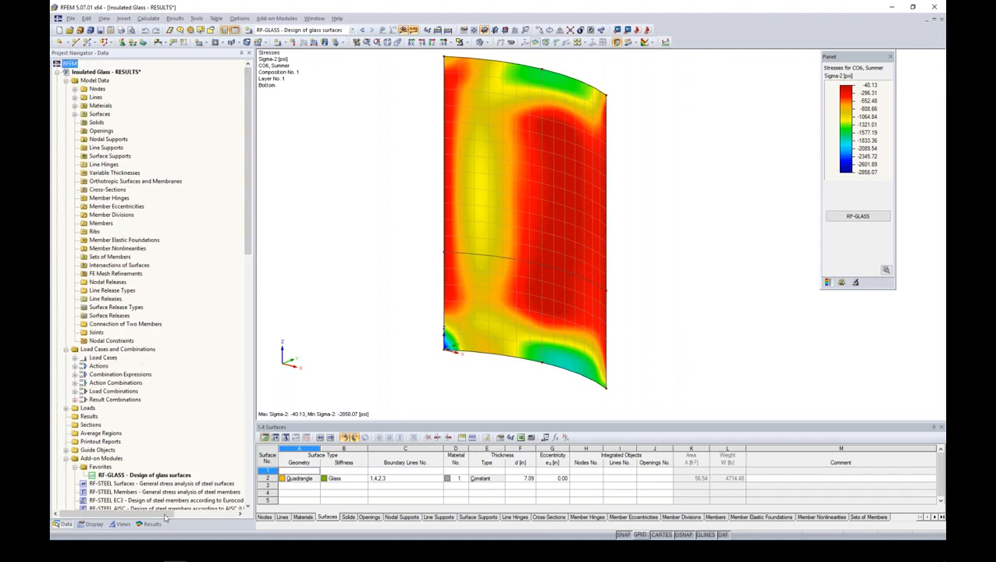
click(154, 554)
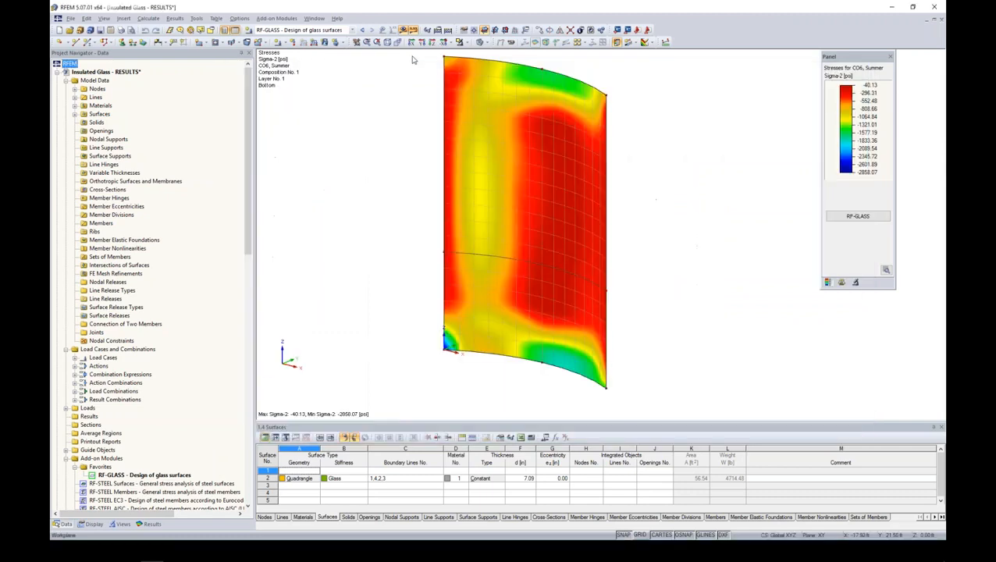
click(66, 72)
double_click(117, 81)
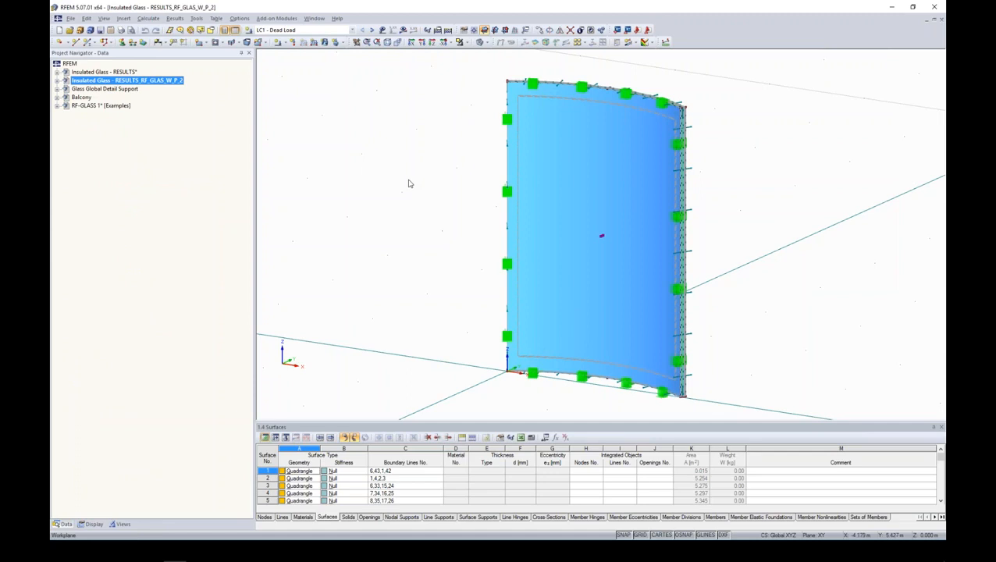
Expand the temporary model's data and examine the individual glass layers and lines at the pane's upper corner
ctrl+middle_drag(679, 199, 643, 162)
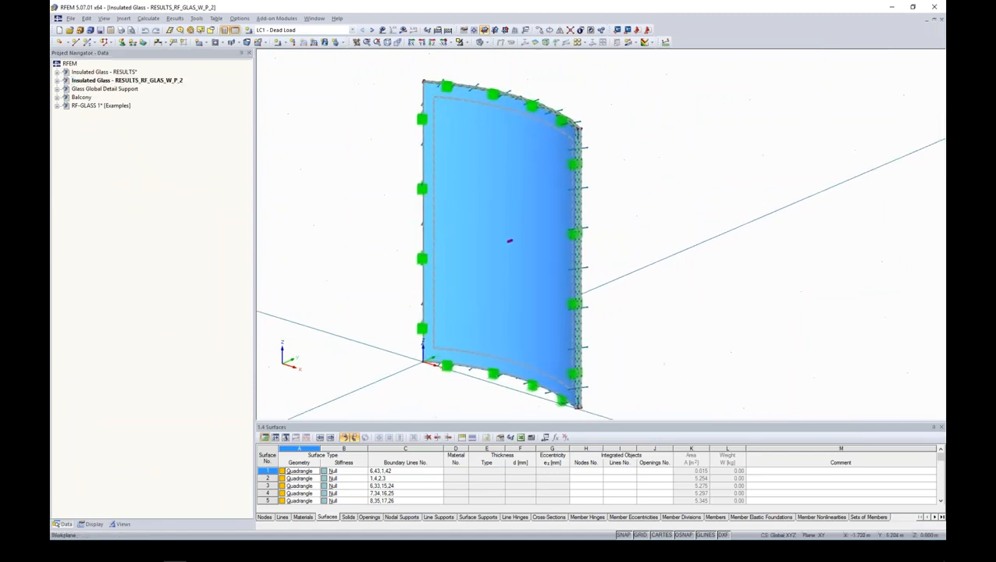
click(57, 81)
scroll(580, 129, up, 4)
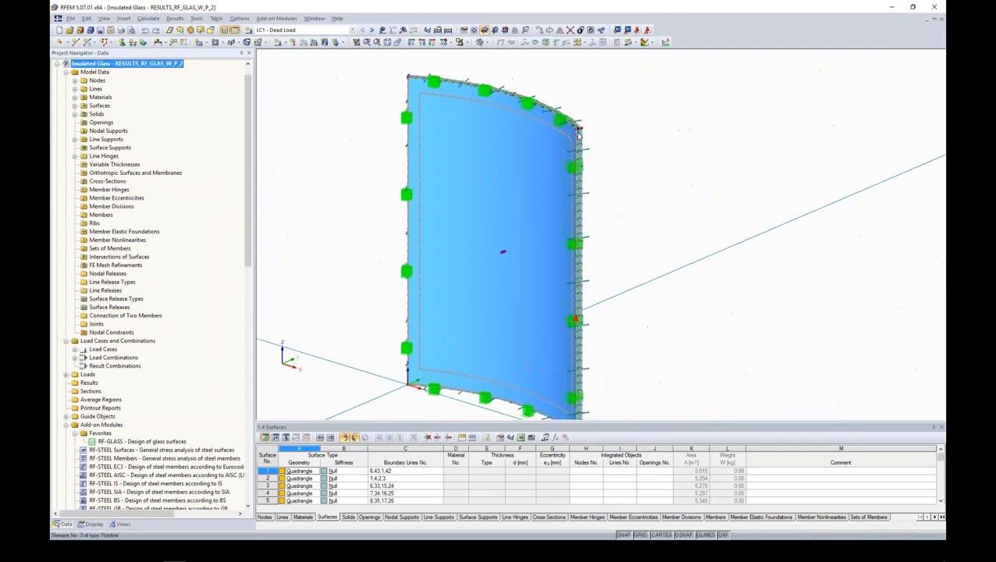
scroll(579, 134, up, 5)
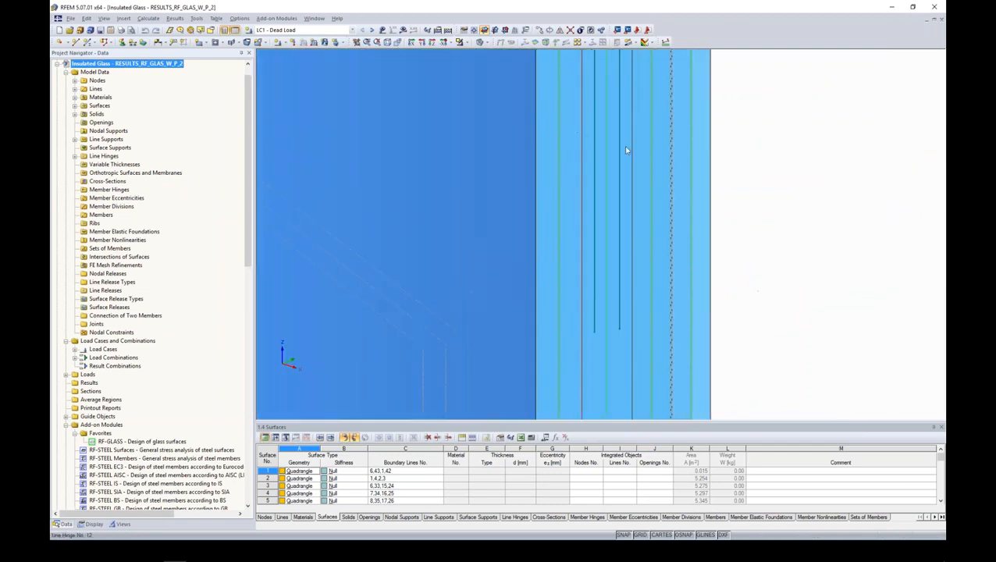
scroll(623, 148, down, 1)
scroll(623, 155, down, 1)
middle_drag(711, 120, 606, 223)
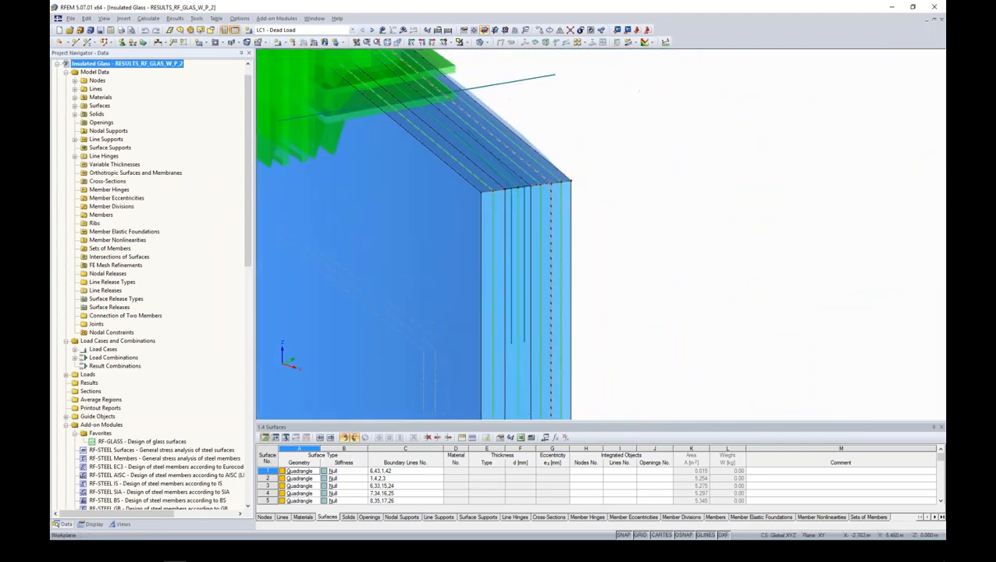
scroll(576, 165, up, 2)
scroll(576, 165, up, 1)
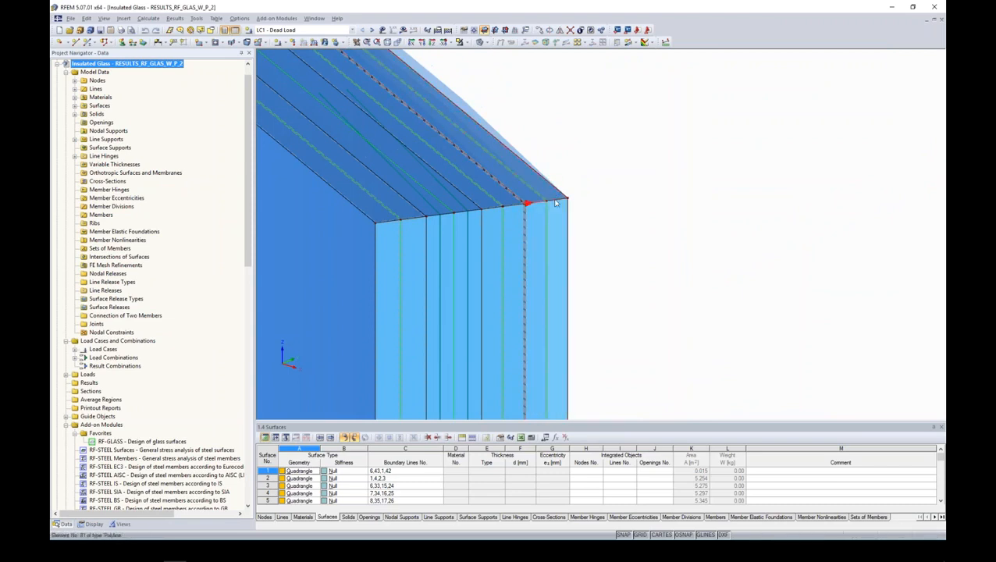
scroll(526, 210, up, 3)
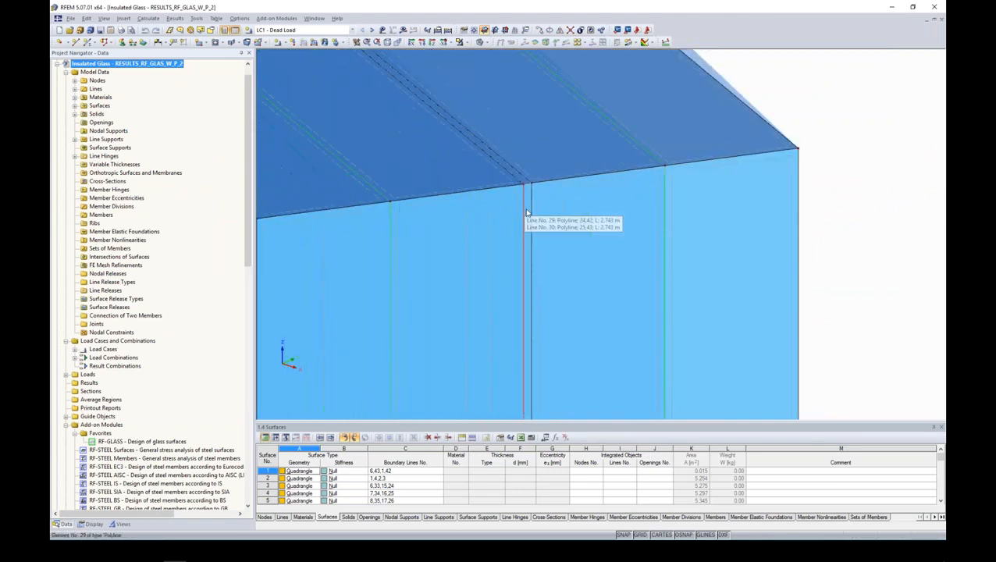
scroll(525, 204, down, 3)
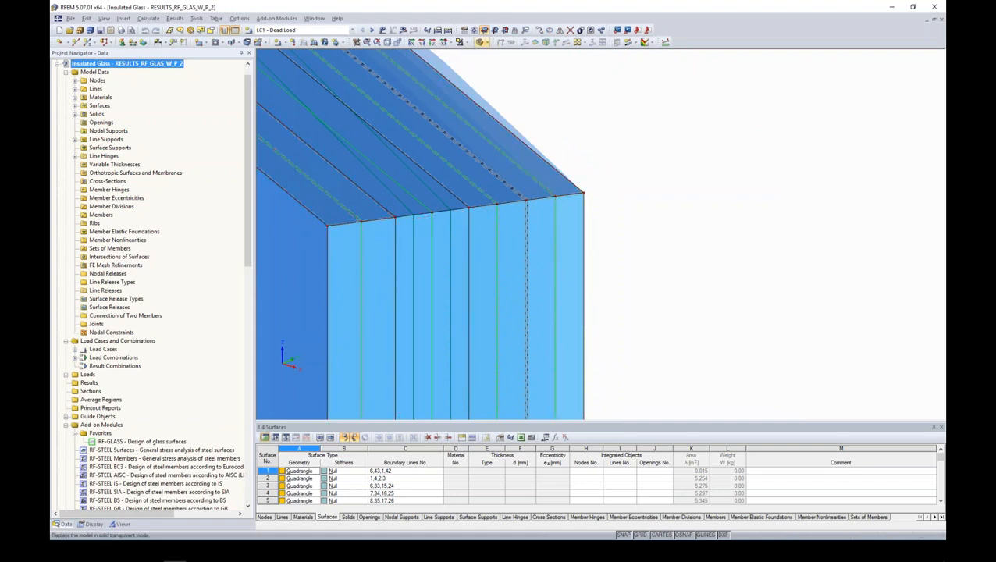
Inspect the layer lines at the corner in wireframe display, and restore the transparent solid display
click(487, 42)
click(489, 55)
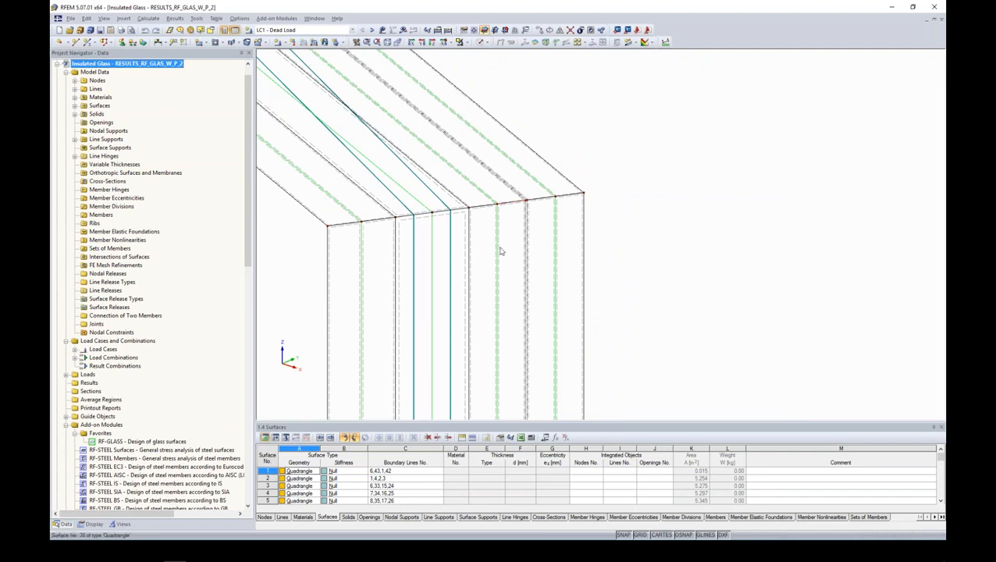
scroll(500, 250, down, 5)
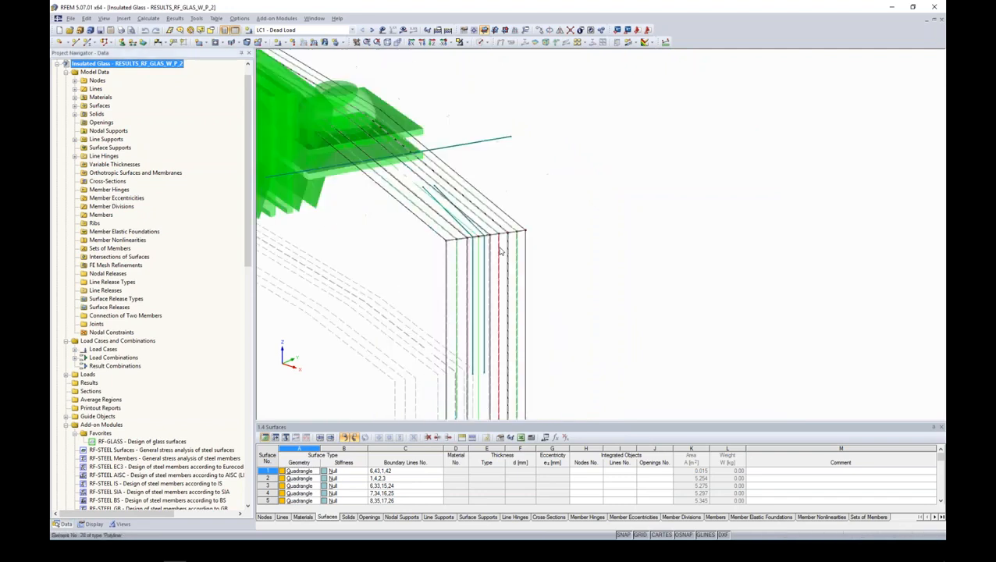
click(486, 42)
click(516, 74)
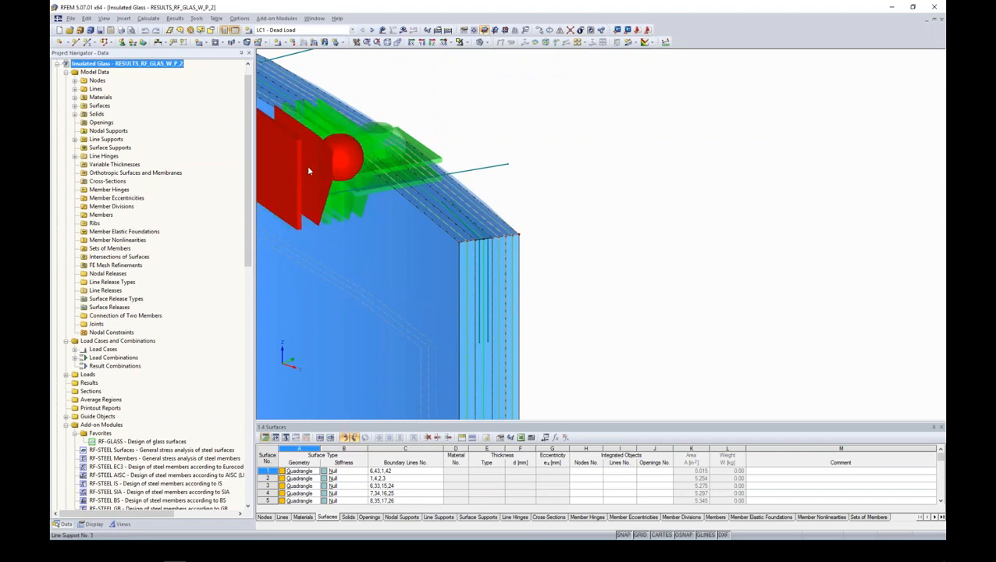
Examine the line supports along the pane's upper and side edges, ending with the whole curved glass model in view
scroll(383, 161, down, 1)
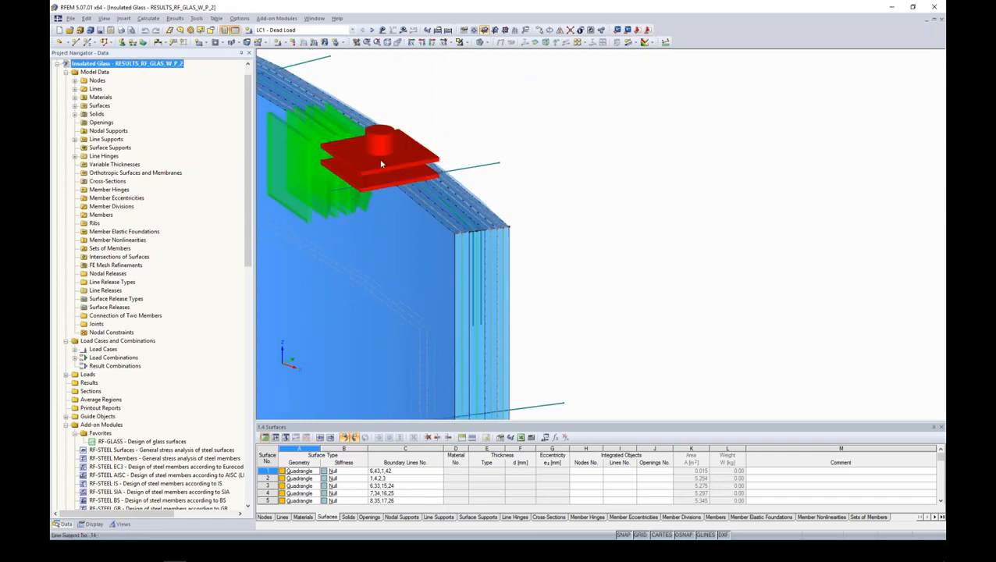
scroll(383, 163, down, 2)
scroll(401, 173, down, 2)
middle_drag(517, 250, 697, 223)
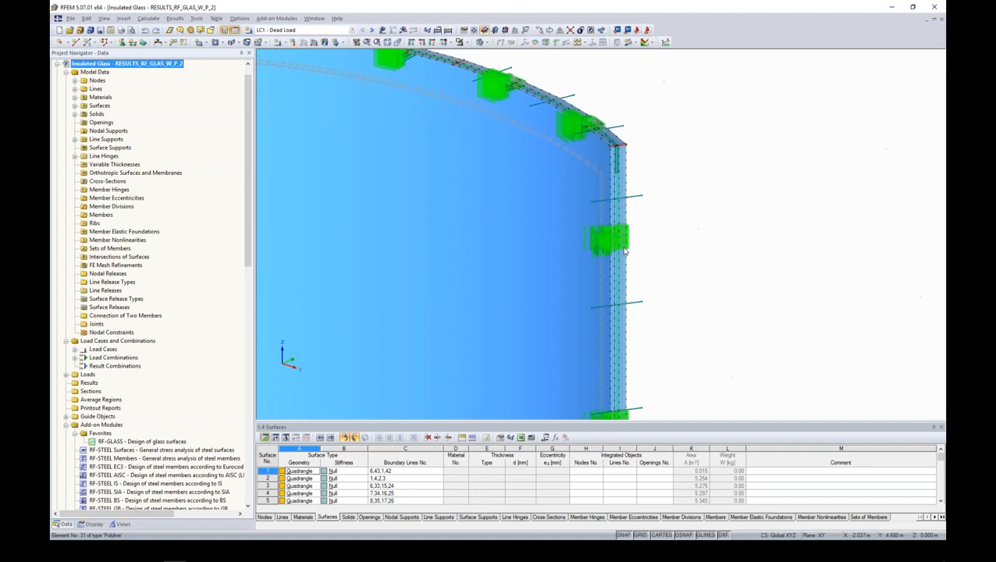
scroll(656, 243, down, 3)
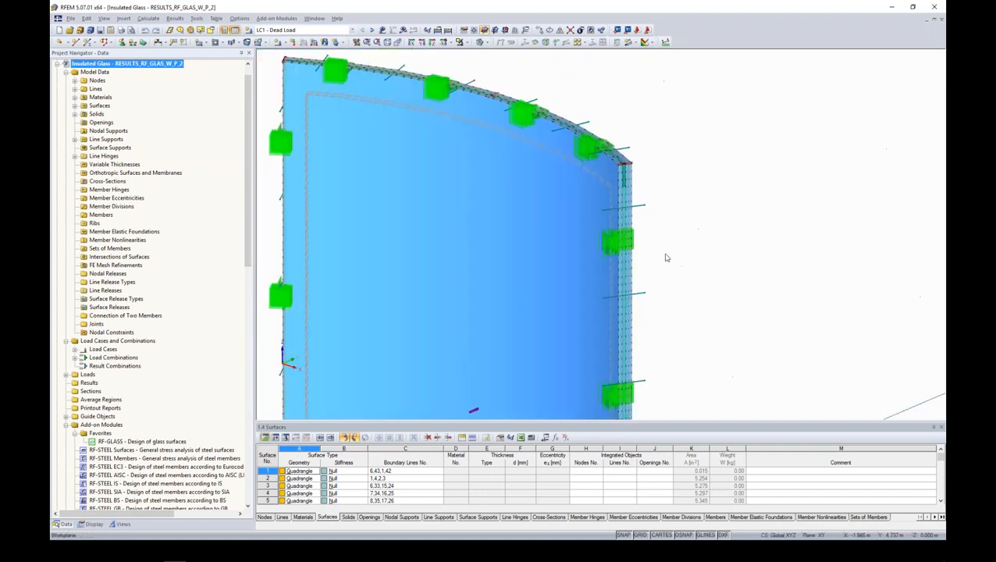
middle_drag(667, 256, 685, 226)
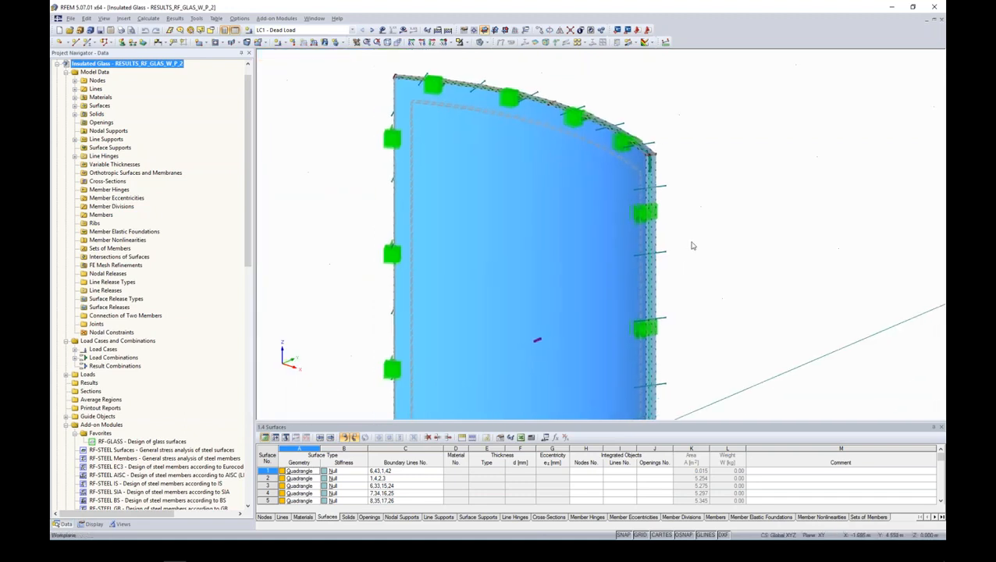
scroll(673, 228, down, 4)
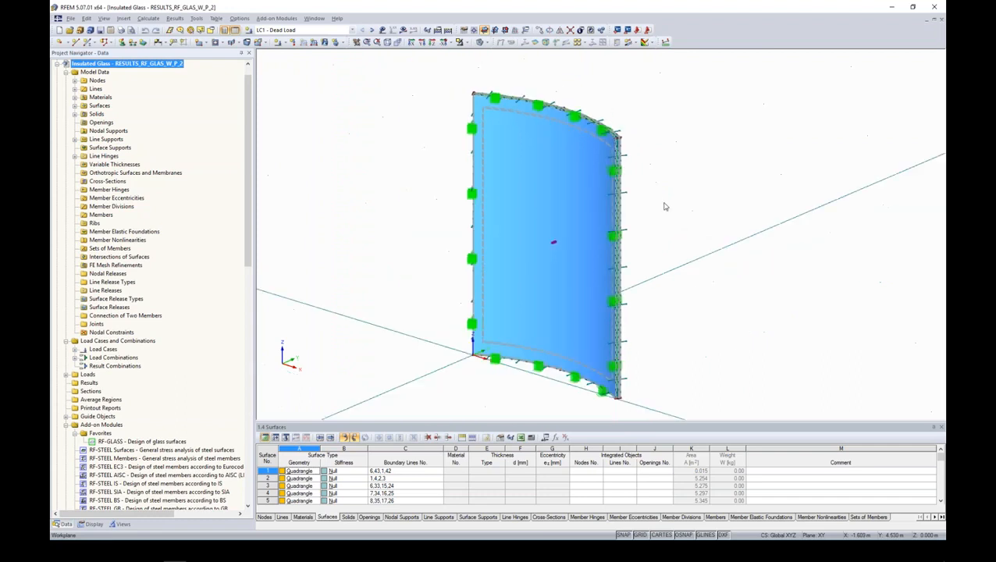
Display the loads of LC5 - Climatic Load on the curved insulating glass model and examine them on the layers
middle_drag(665, 207, 619, 211)
click(351, 31)
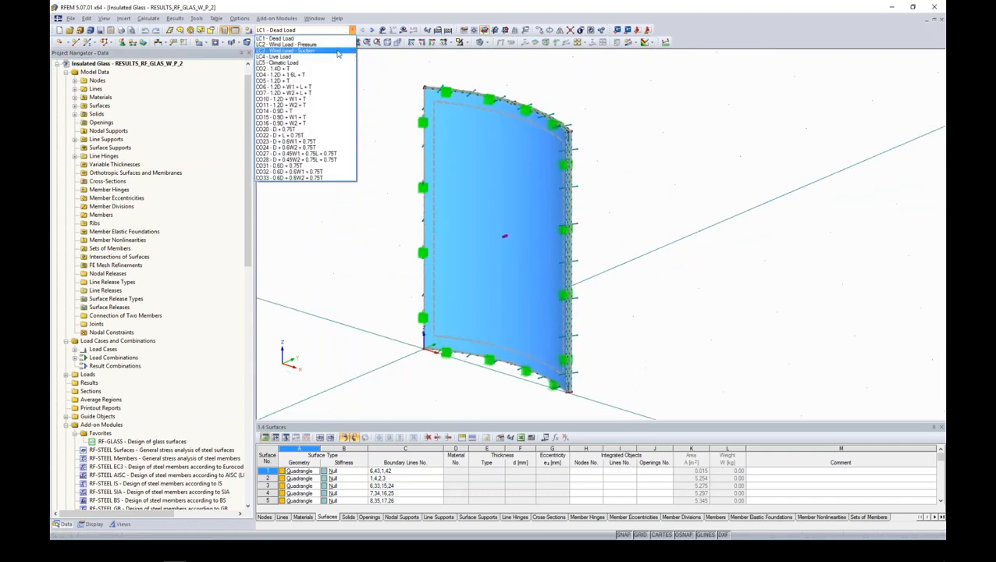
click(328, 62)
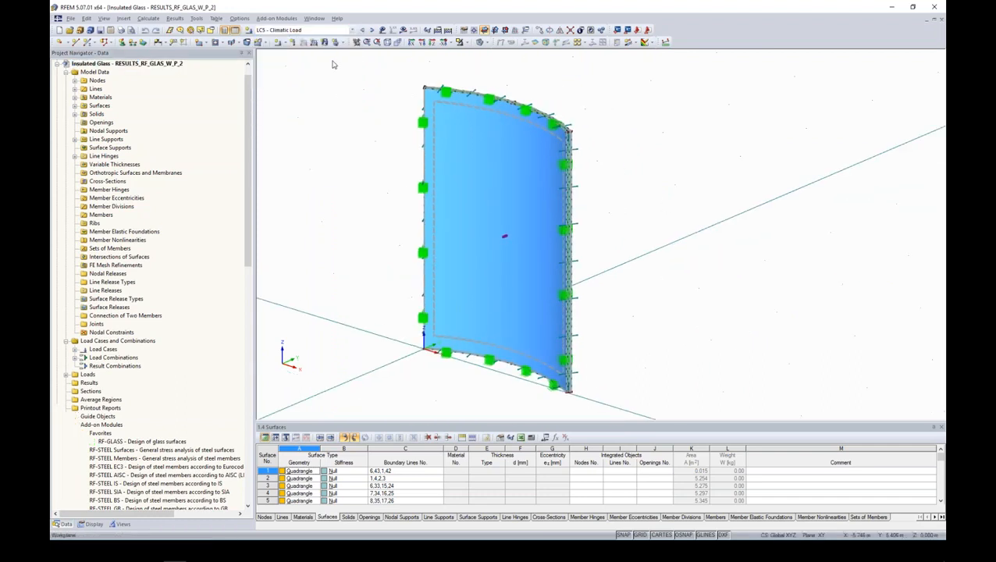
click(383, 29)
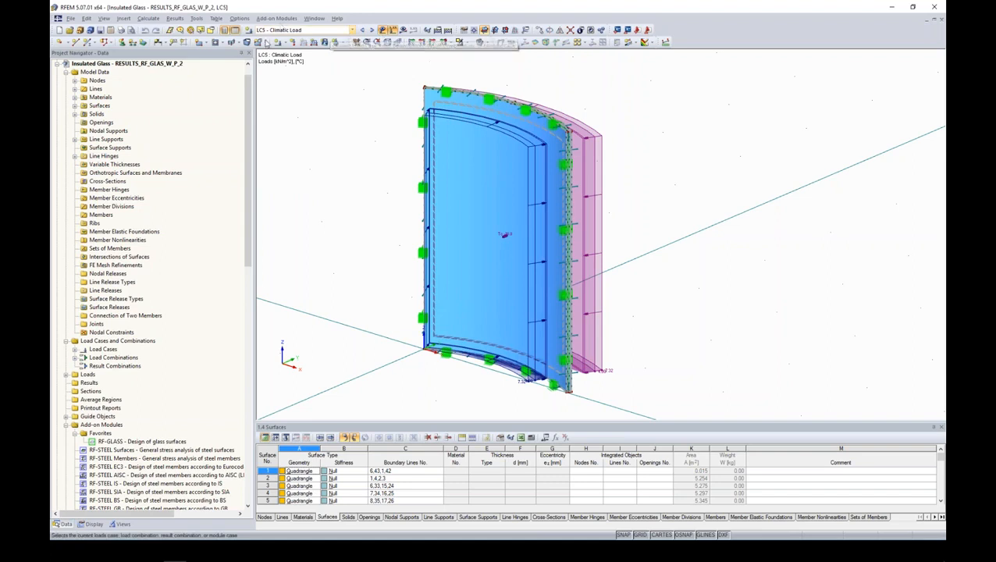
ctrl+middle_drag(691, 200, 657, 173)
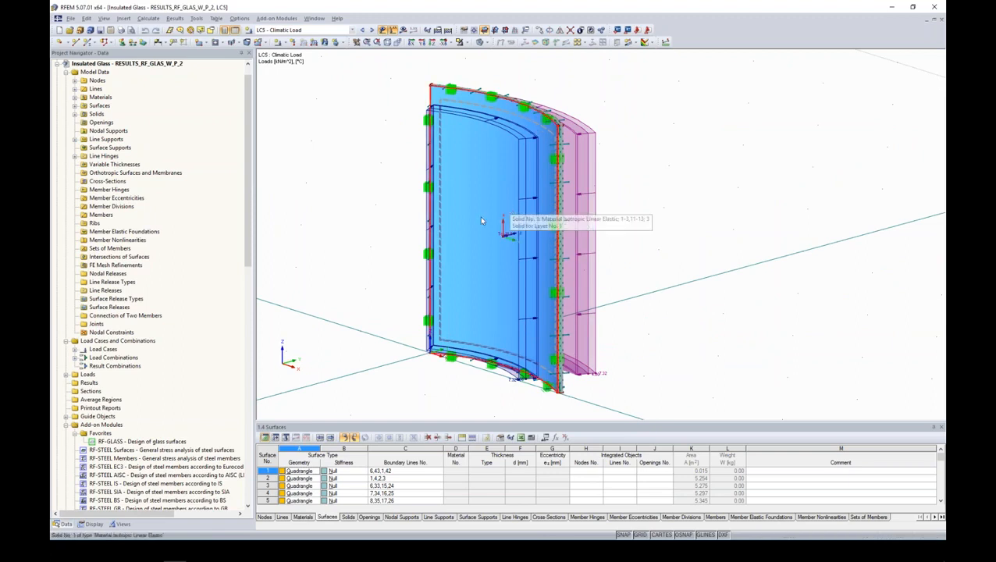
scroll(248, 230, up, 1)
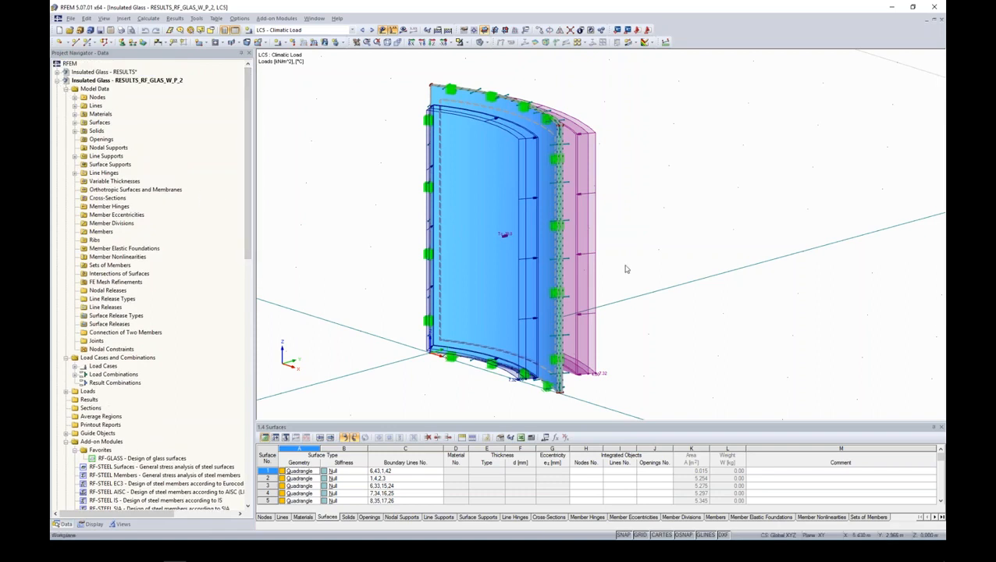
Collapse the temporary results model, switch to the Glass Global Detail Support model and expand its project data
click(58, 82)
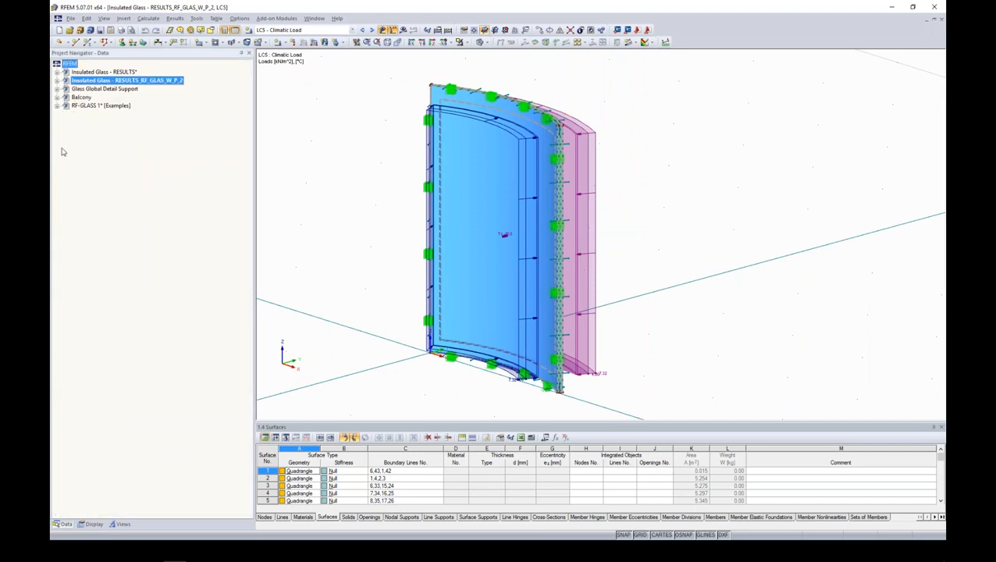
click(57, 89)
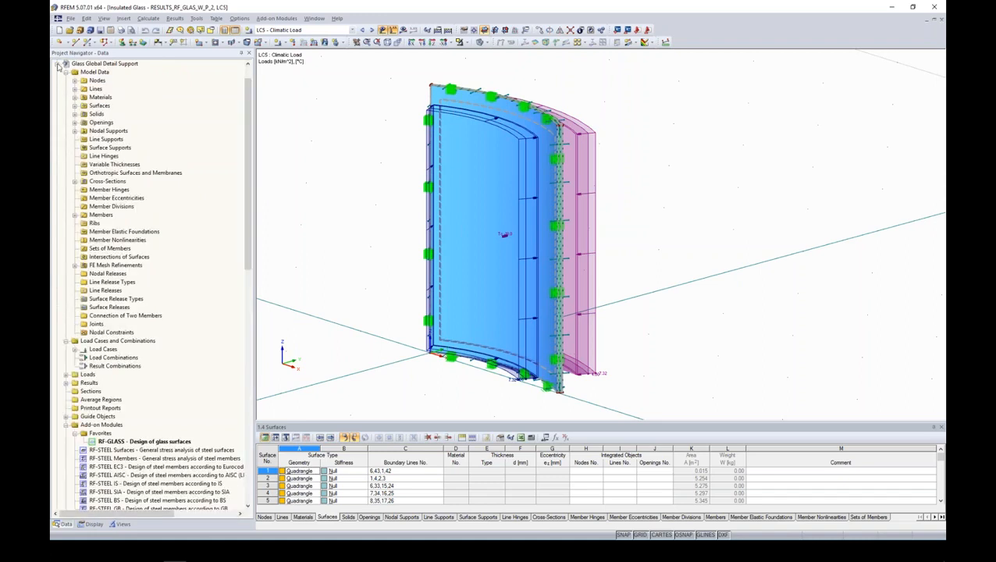
click(57, 65)
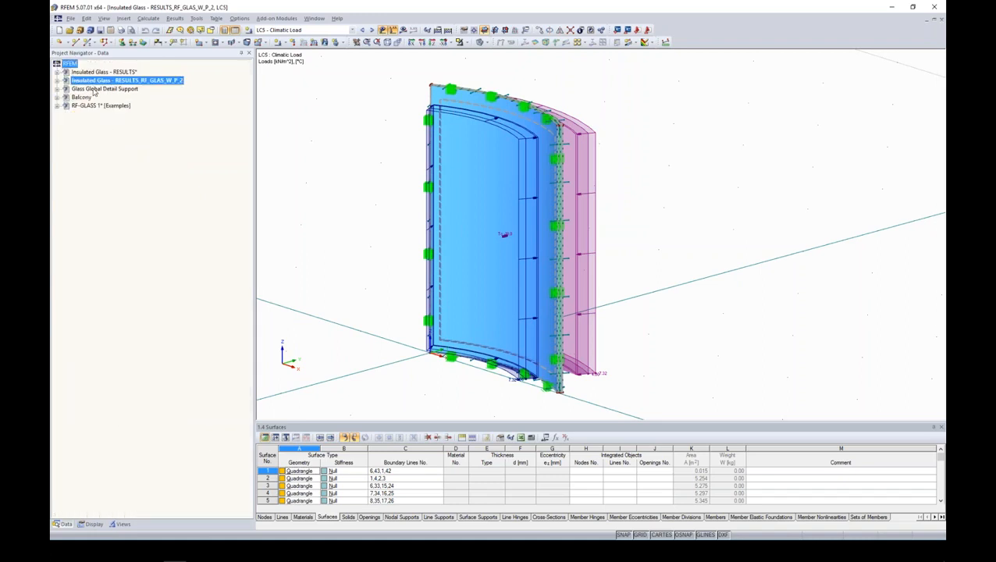
double_click(94, 89)
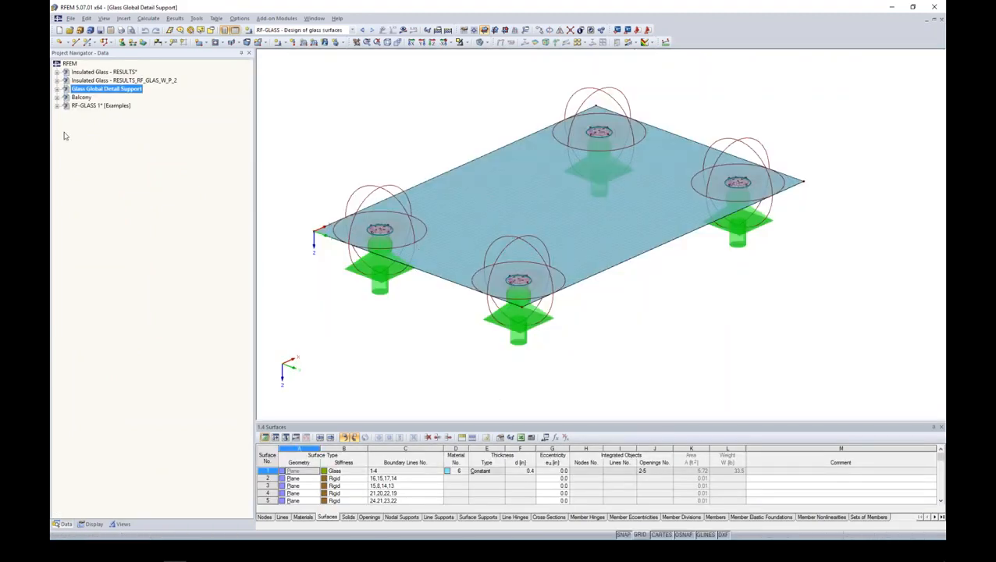
click(57, 89)
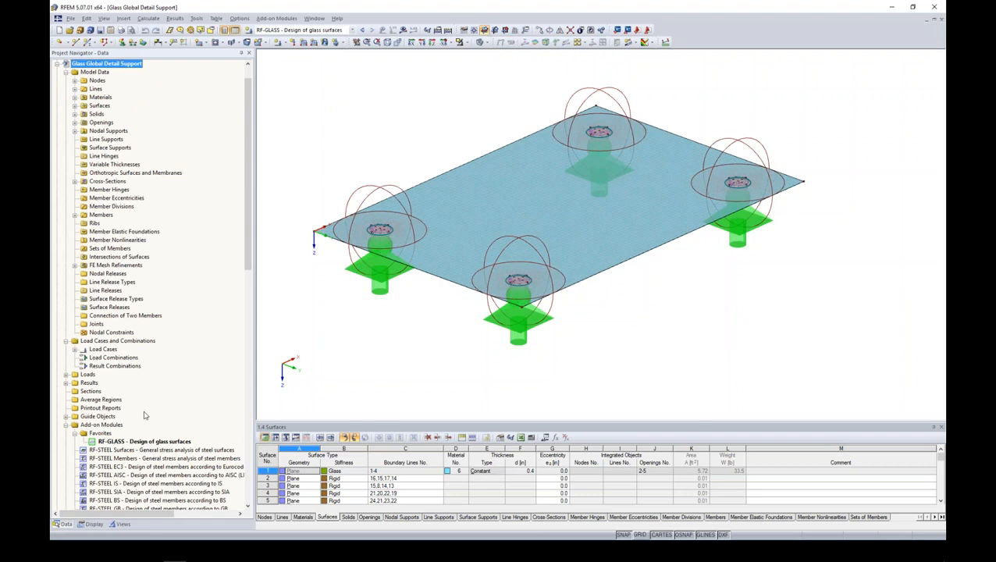
Hide the FE mesh and the FE mesh refinements on the point-supported glass pane
click(92, 525)
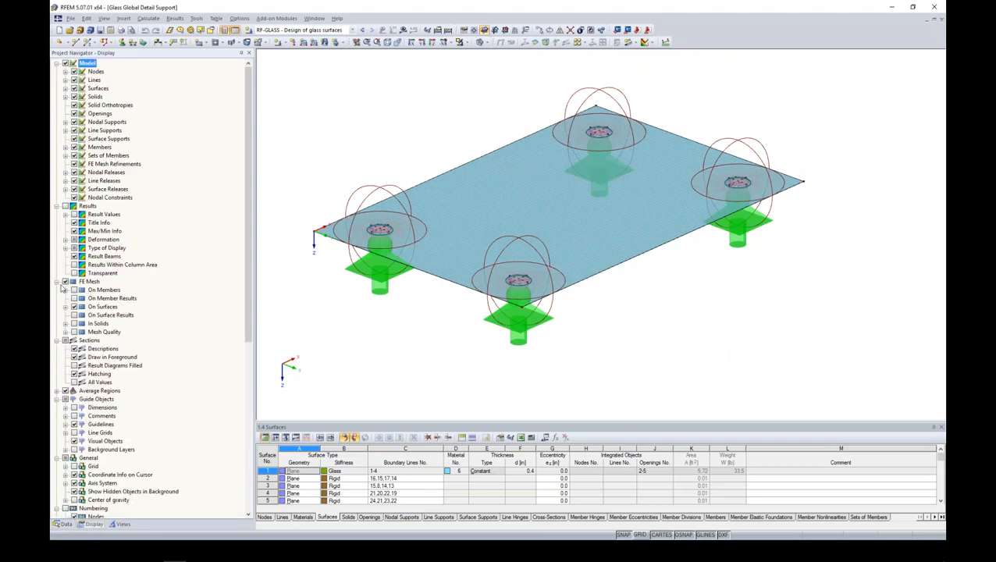
click(75, 164)
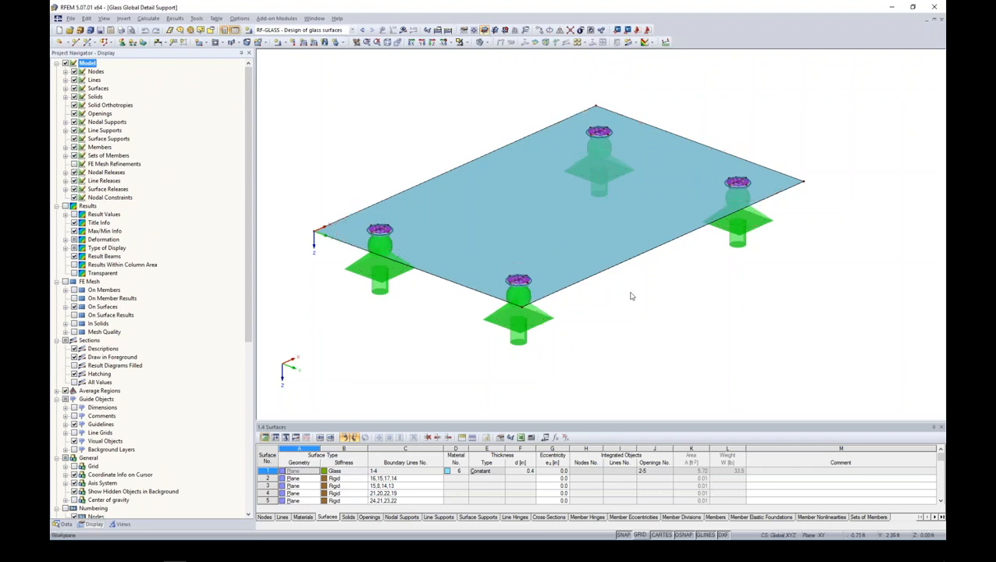
ctrl+middle_drag(632, 296, 634, 310)
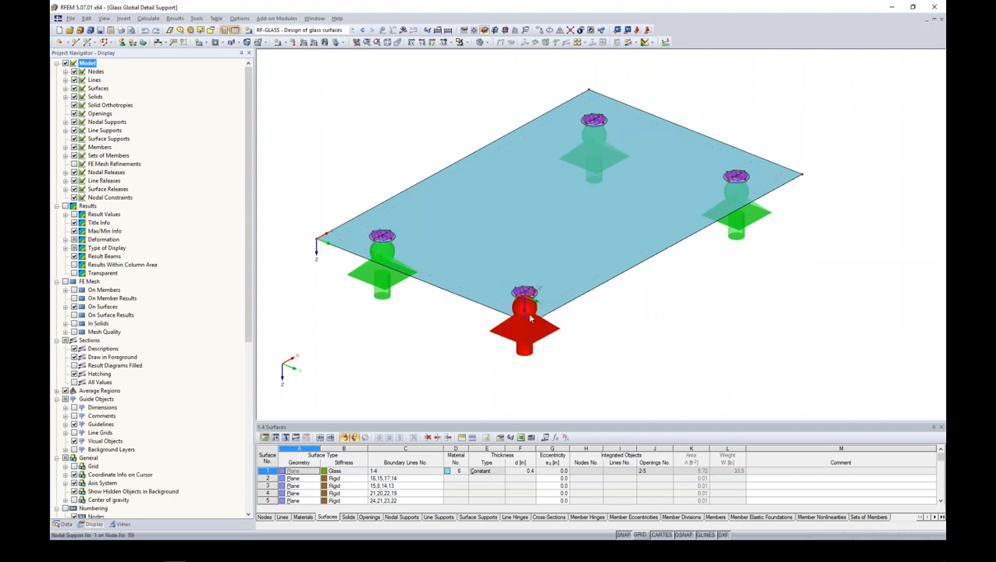
Inspect the definitions of the rigid top disc surface and the glass surface beneath it at the front corner fitting
scroll(527, 312, up, 6)
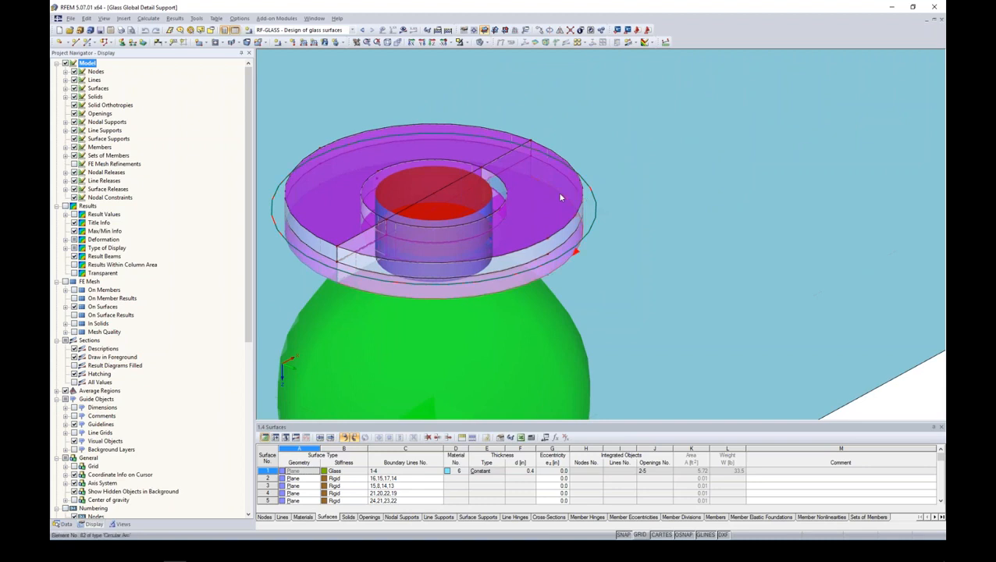
double_click(505, 164)
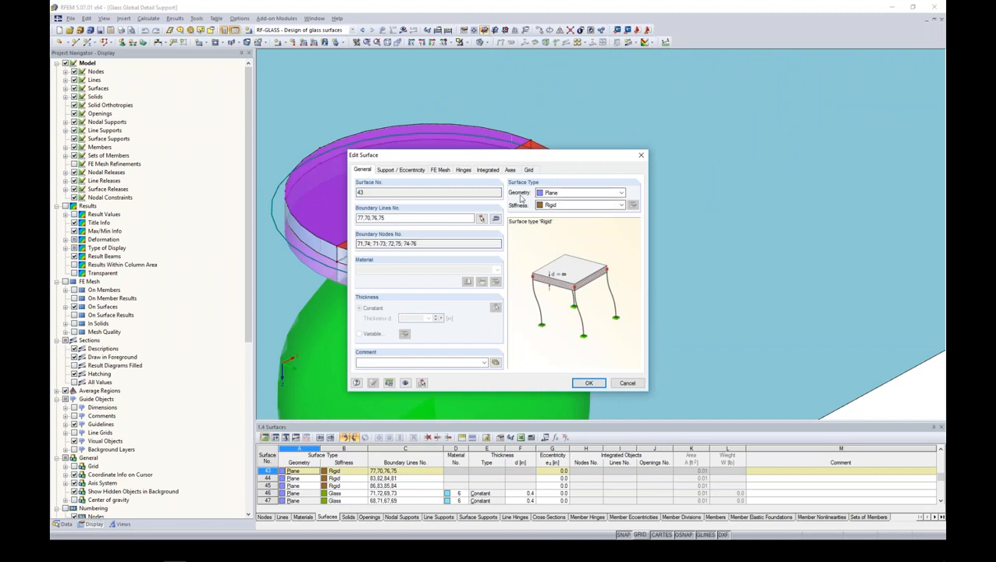
click(588, 382)
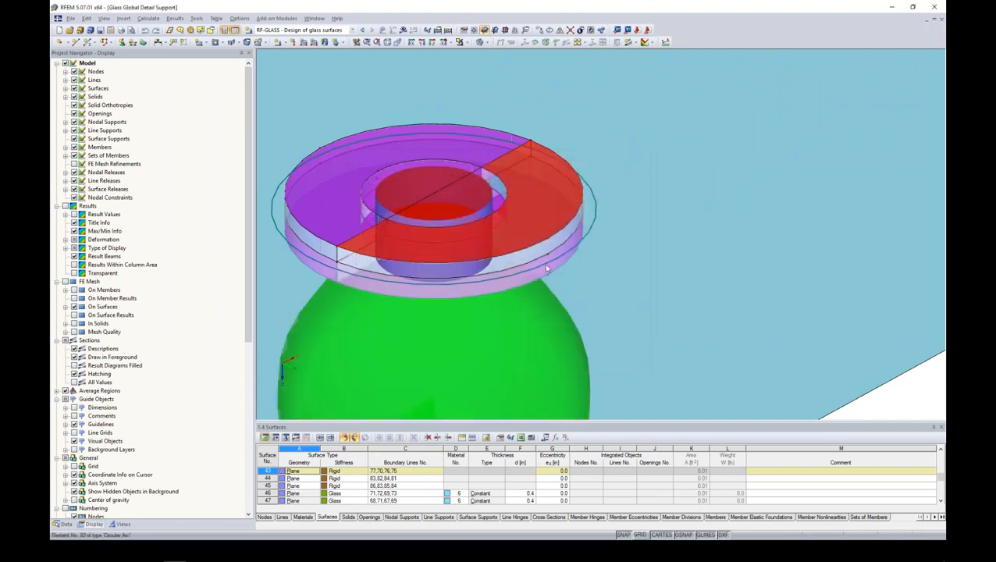
double_click(537, 255)
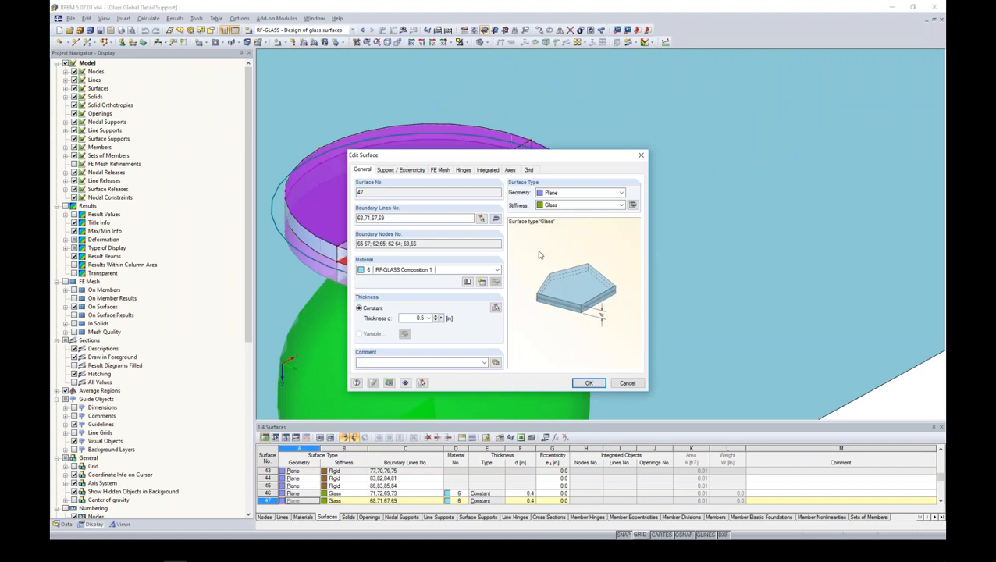
click(626, 383)
Inspect the solid in the front support's disc from the side, reviewing its solid type and its perpendicular and parallel contact settings
scroll(596, 296, down, 3)
ctrl+middle_drag(612, 327, 669, 178)
scroll(618, 260, down, 3)
middle_drag(645, 80, 636, 207)
scroll(596, 197, up, 5)
scroll(596, 201, up, 2)
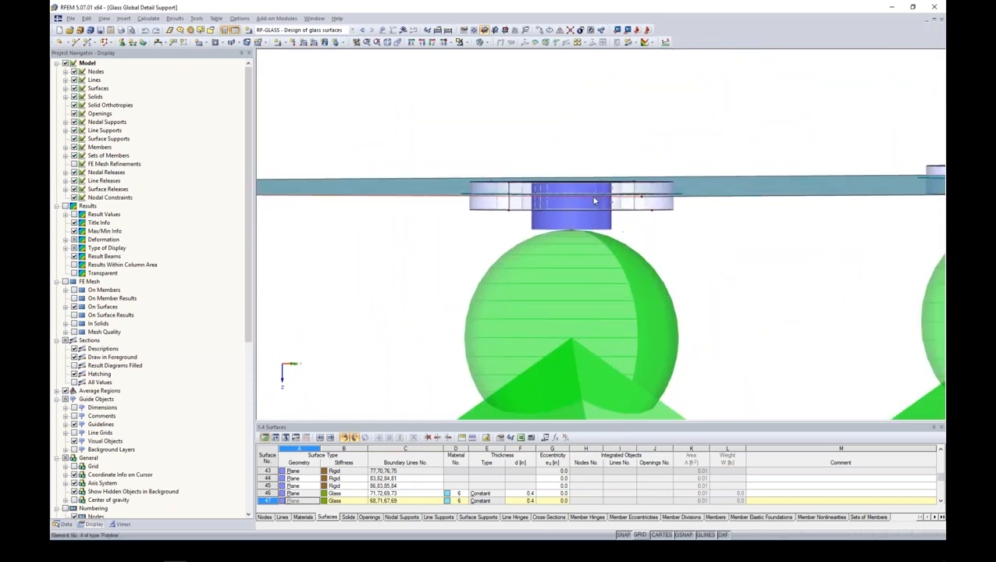
double_click(645, 191)
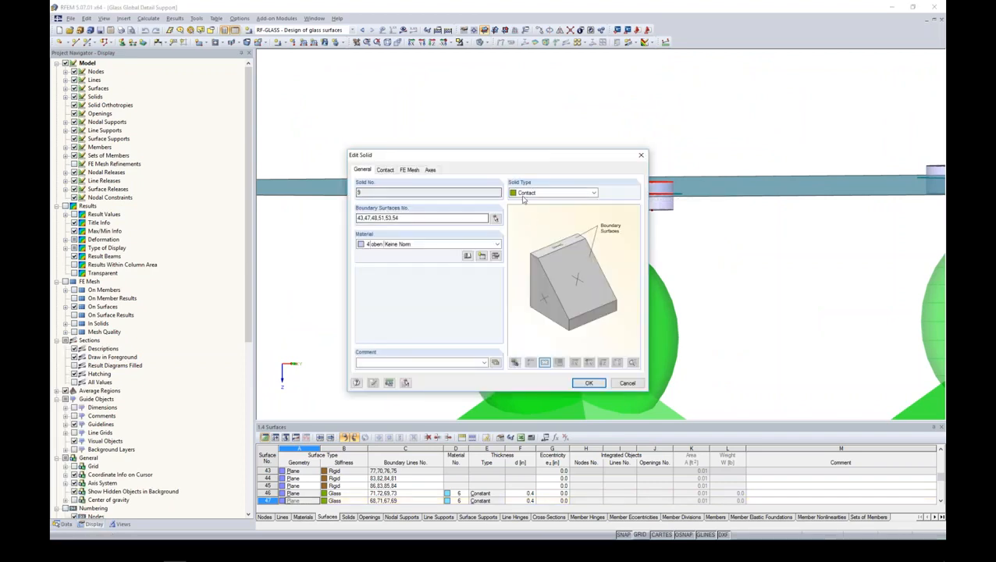
click(385, 171)
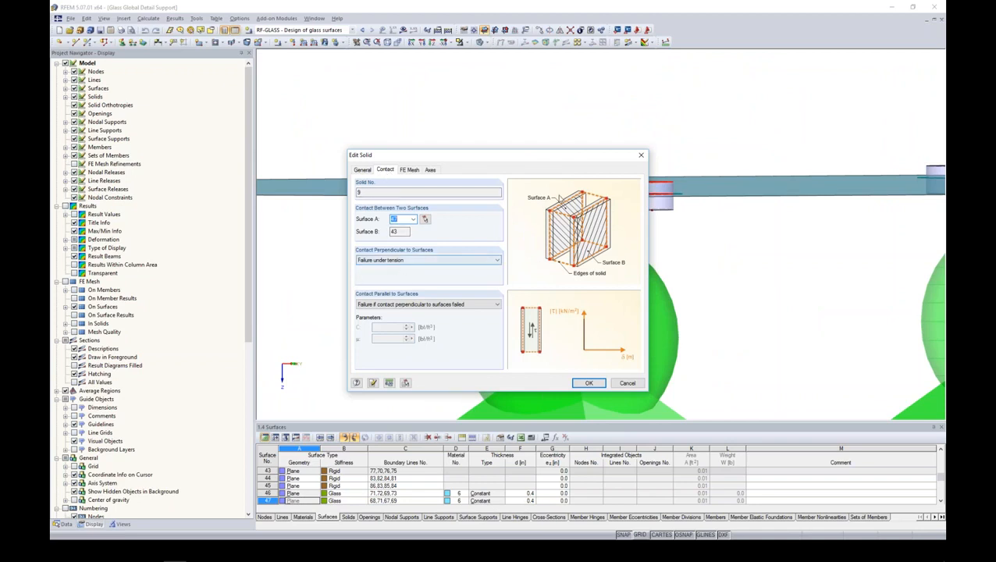
drag(545, 156, 398, 120)
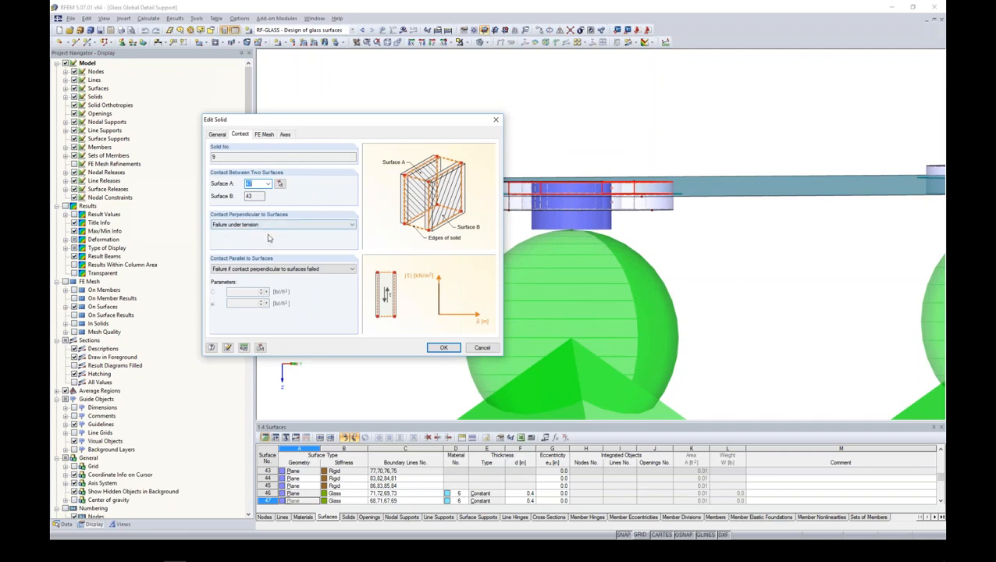
click(482, 347)
Show the FE mesh again, inspect it around the point supports, and redisplay the FE mesh refinements
ctrl+middle_drag(664, 232, 638, 119)
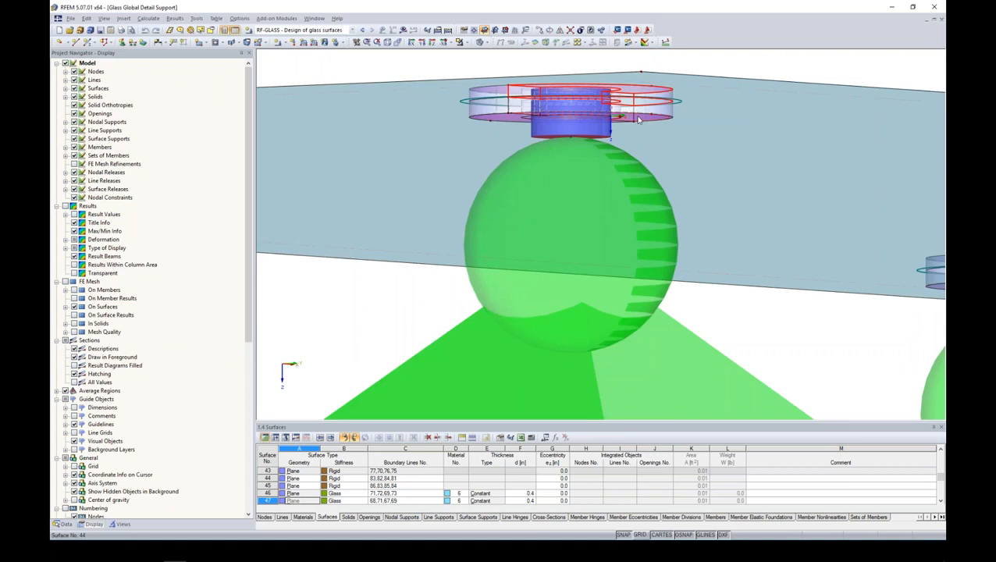
scroll(638, 118, down, 5)
ctrl+middle_drag(701, 198, 723, 288)
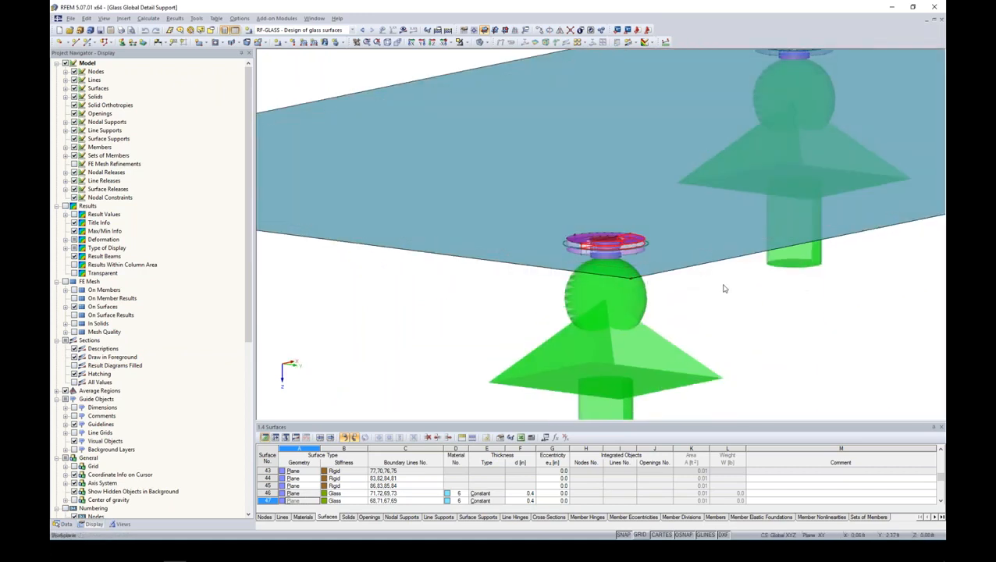
scroll(724, 289, down, 5)
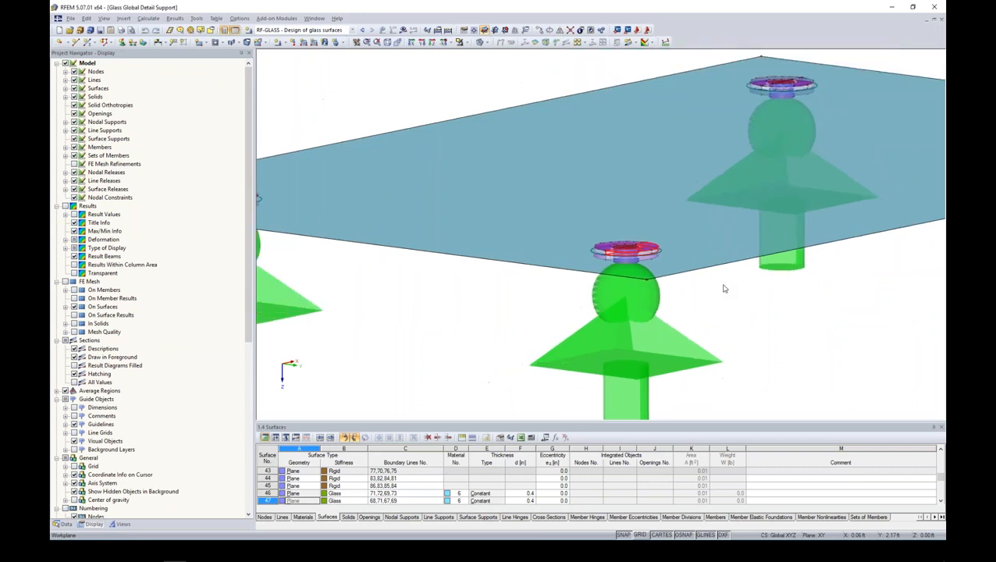
ctrl+middle_drag(752, 267, 628, 270)
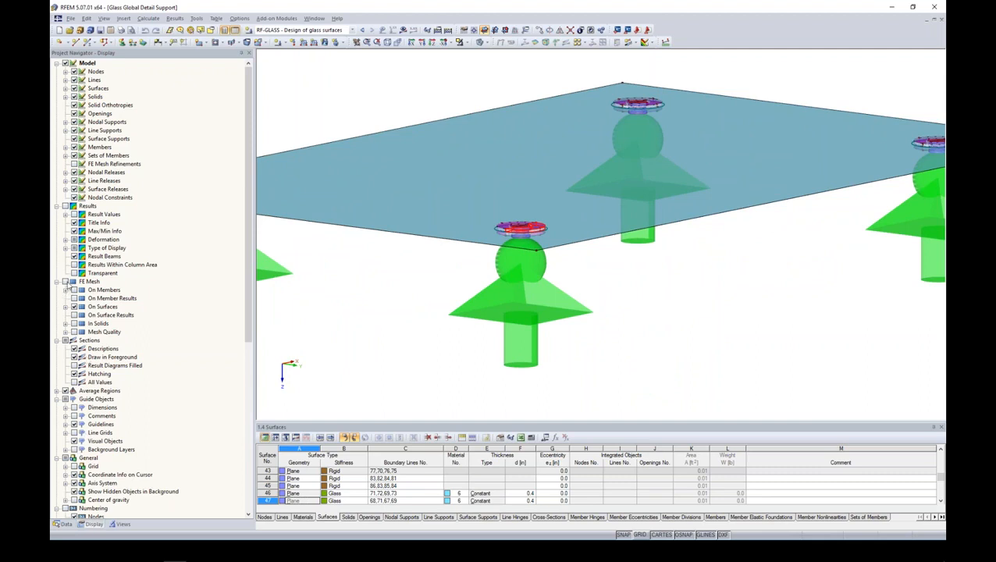
click(65, 281)
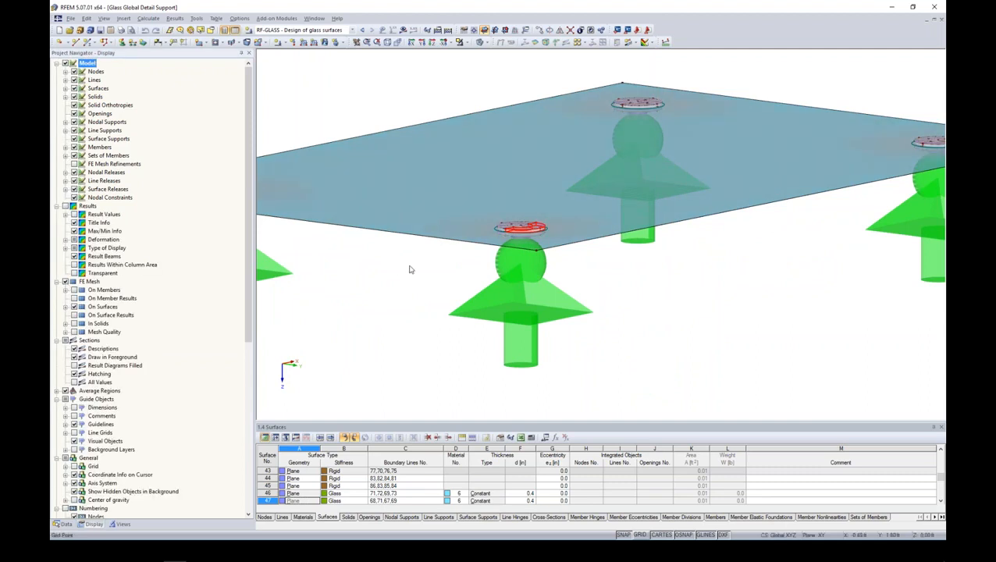
ctrl+middle_drag(410, 303, 409, 338)
scroll(437, 345, down, 4)
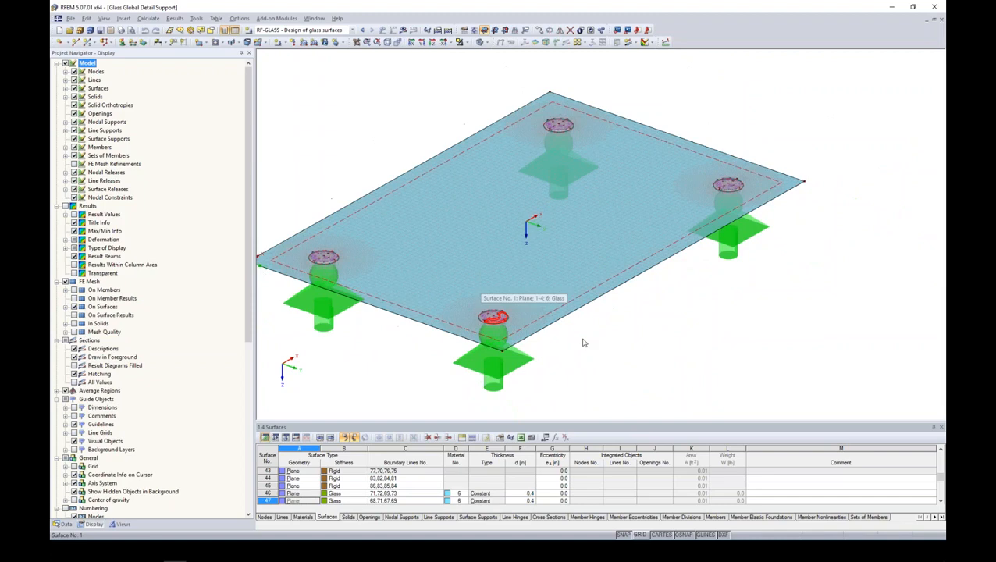
middle_drag(582, 351, 593, 344)
scroll(574, 274, up, 5)
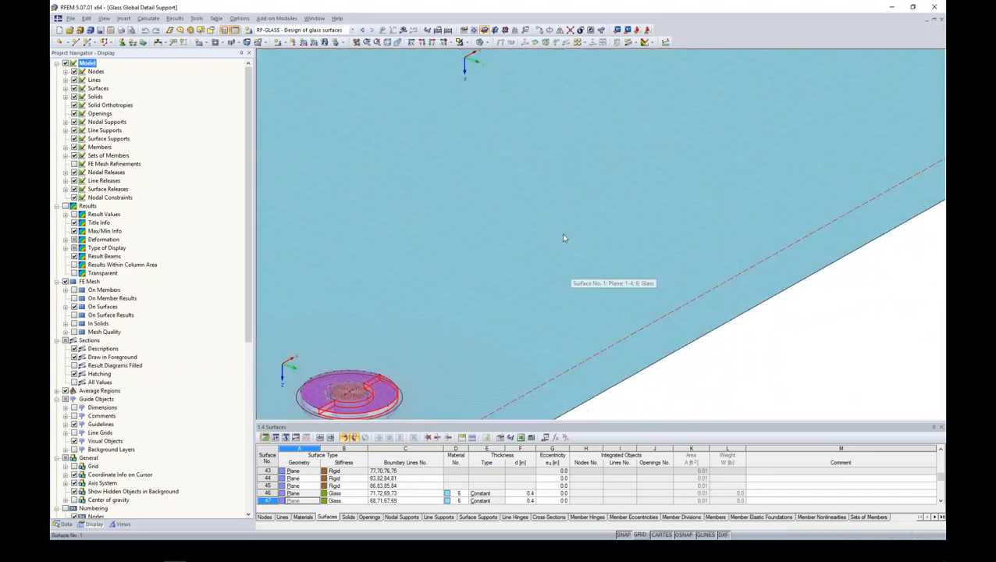
scroll(562, 234, down, 5)
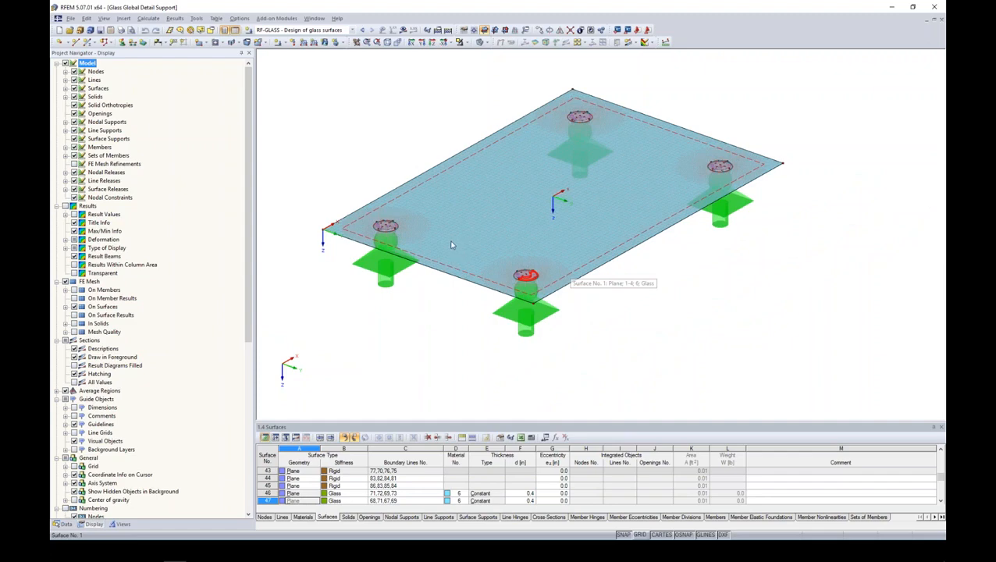
click(74, 164)
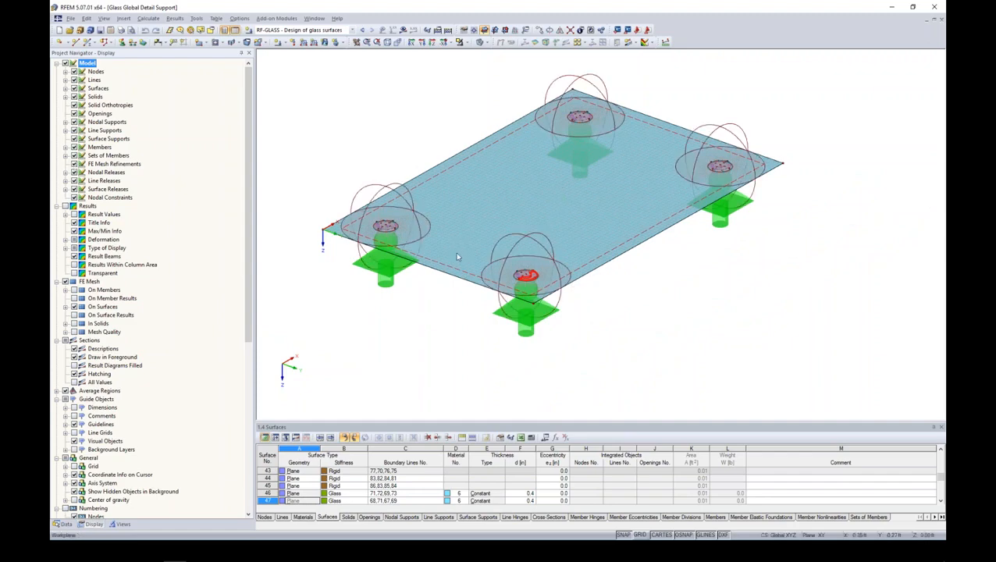
Open the circular FE mesh refinement at the front corner support and view its inner target FE length in full precision
scroll(540, 260, up, 5)
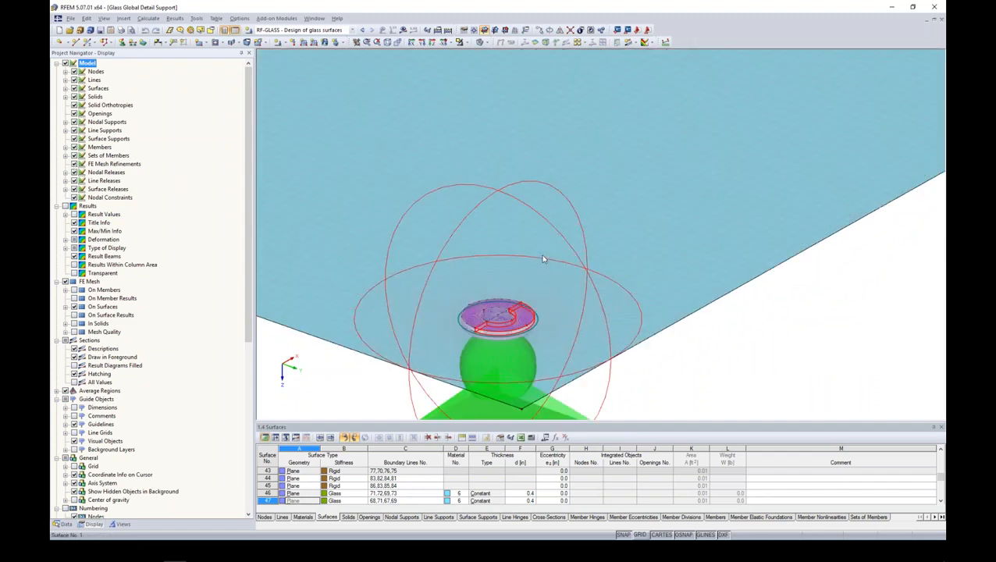
scroll(564, 259, down, 2)
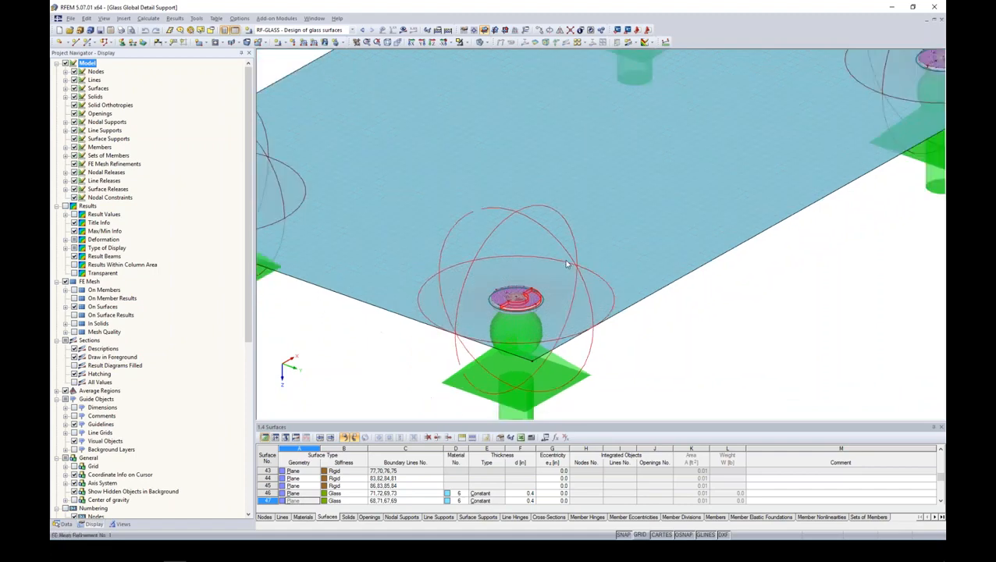
double_click(530, 218)
click(494, 262)
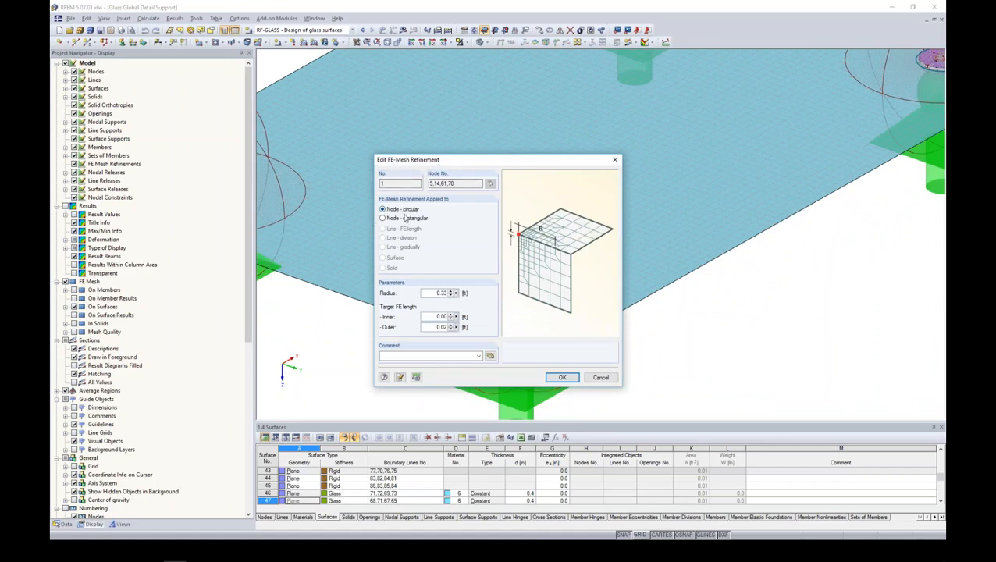
right_click(457, 319)
click(489, 348)
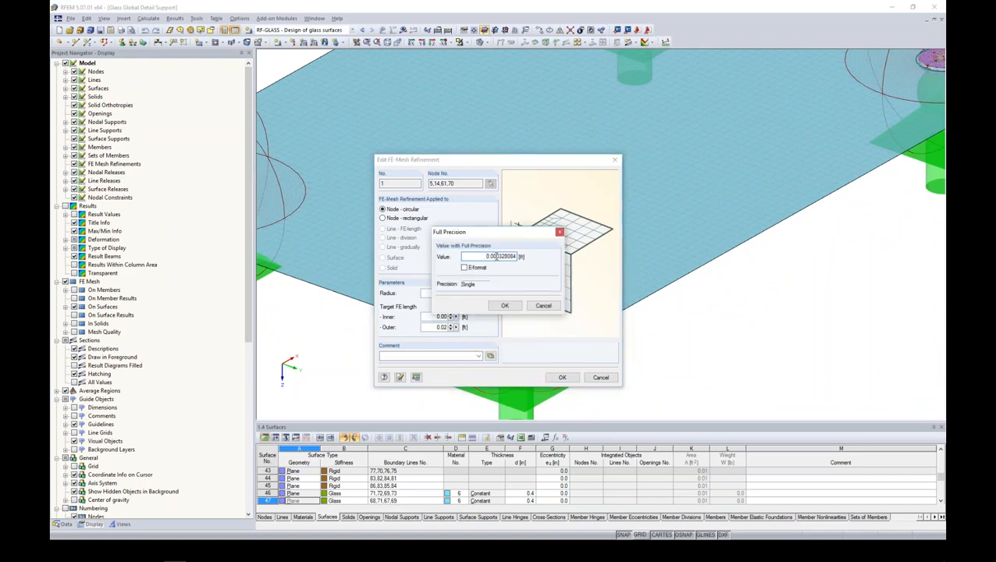
click(503, 305)
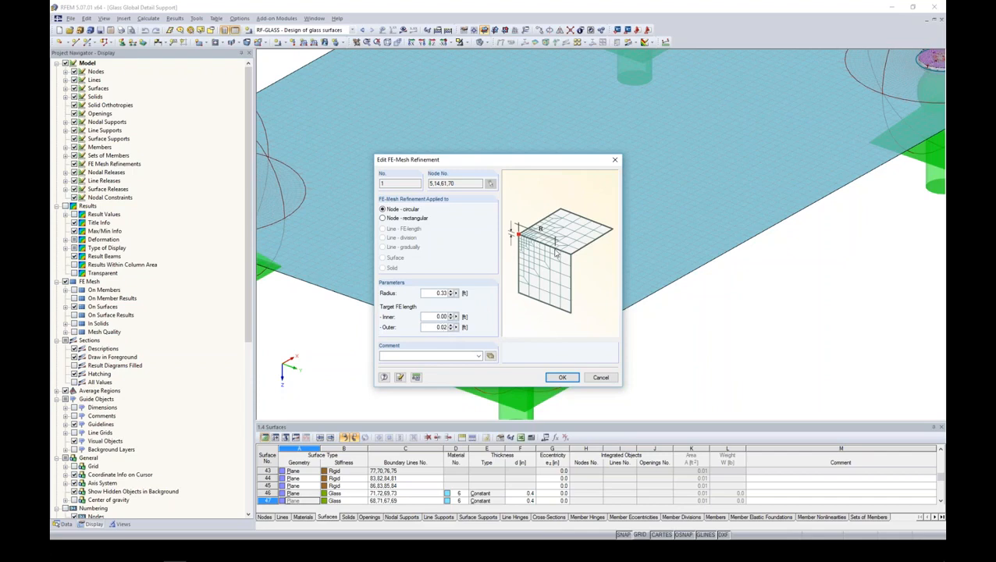
Close the mesh refinement settings and examine the front corner fitting and the whole point-supported pane
click(560, 378)
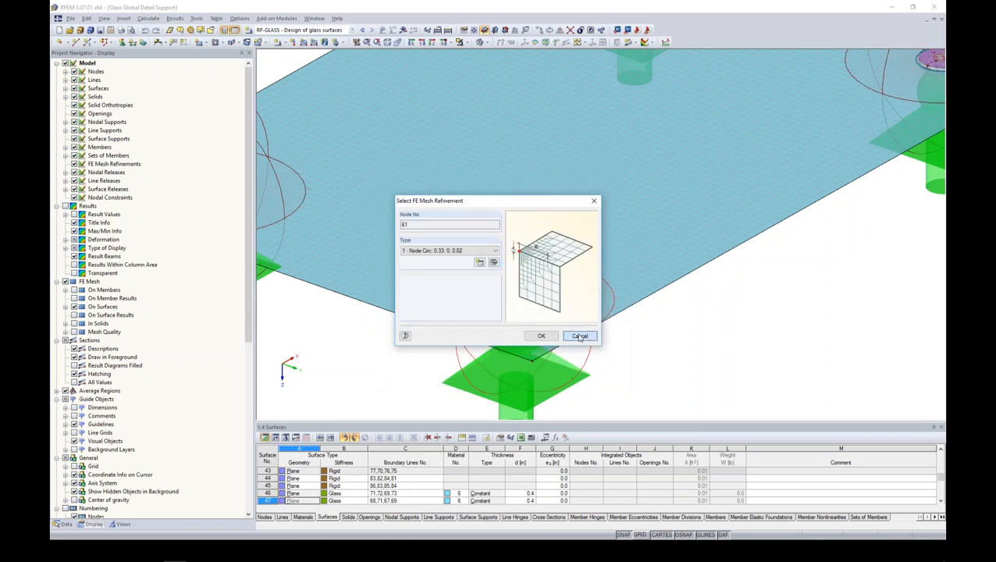
click(580, 337)
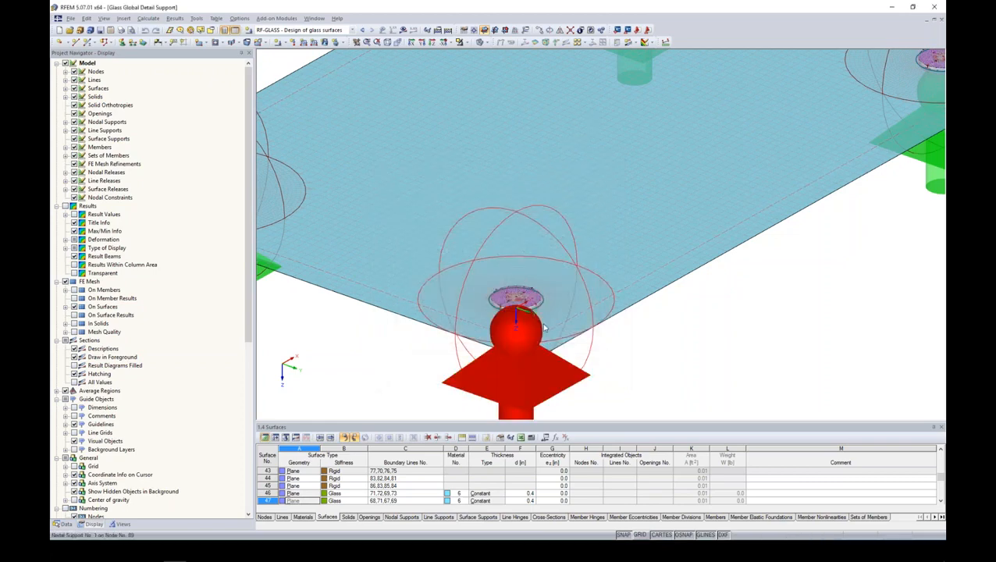
scroll(515, 299, up, 2)
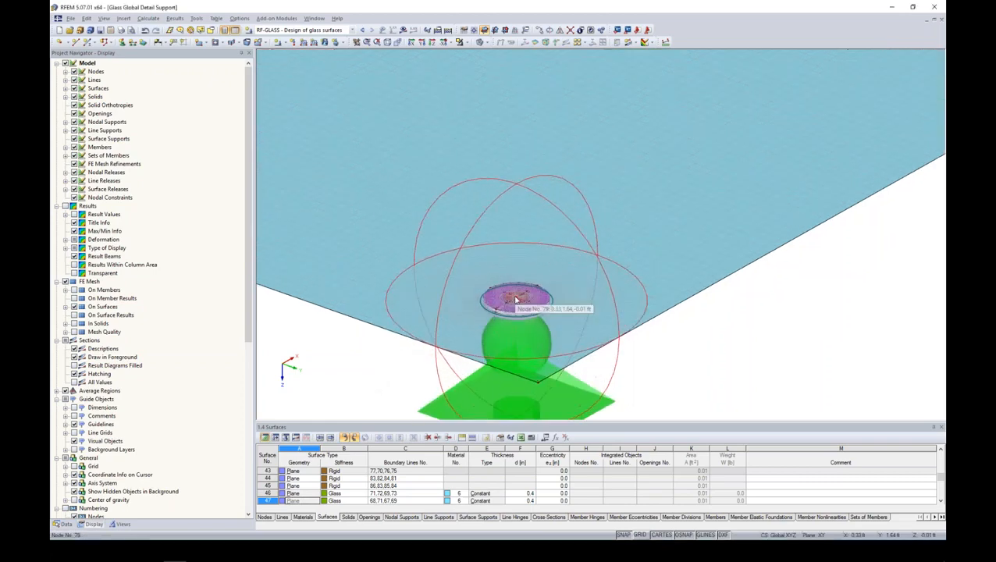
scroll(518, 302, up, 4)
scroll(539, 312, down, 3)
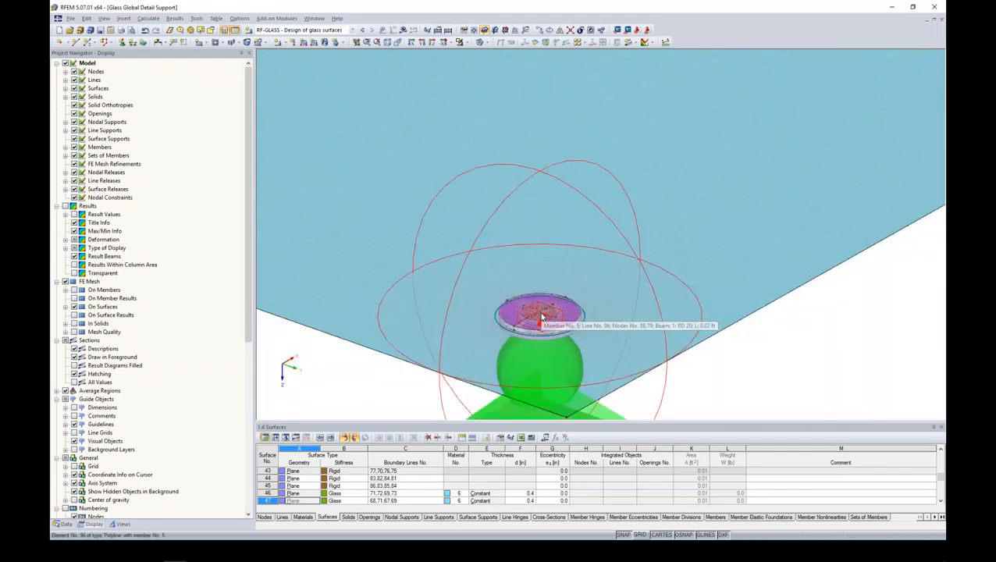
scroll(542, 316, down, 5)
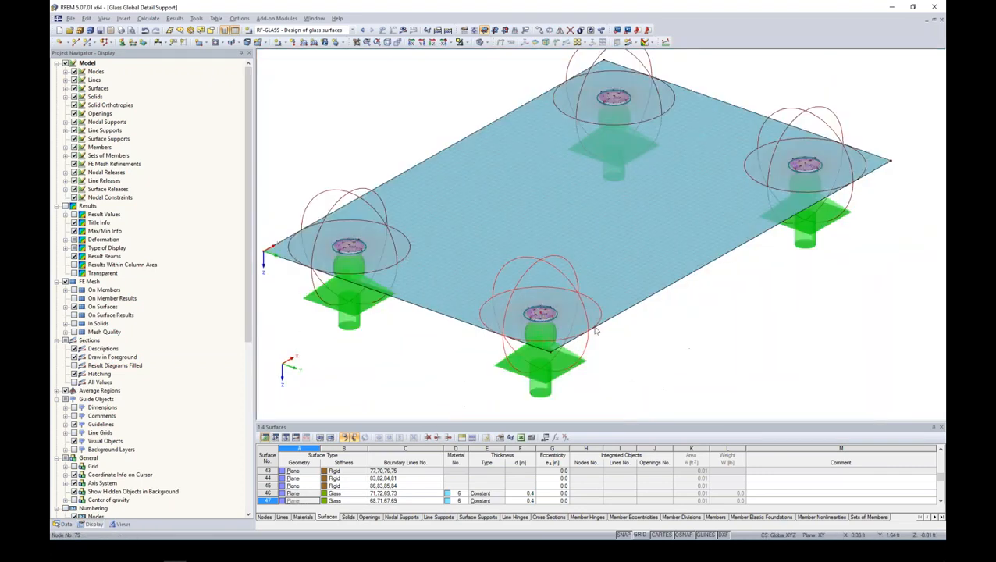
Open the RF-GLASS design case and review its general data, layers and serviceability data
click(66, 525)
double_click(131, 443)
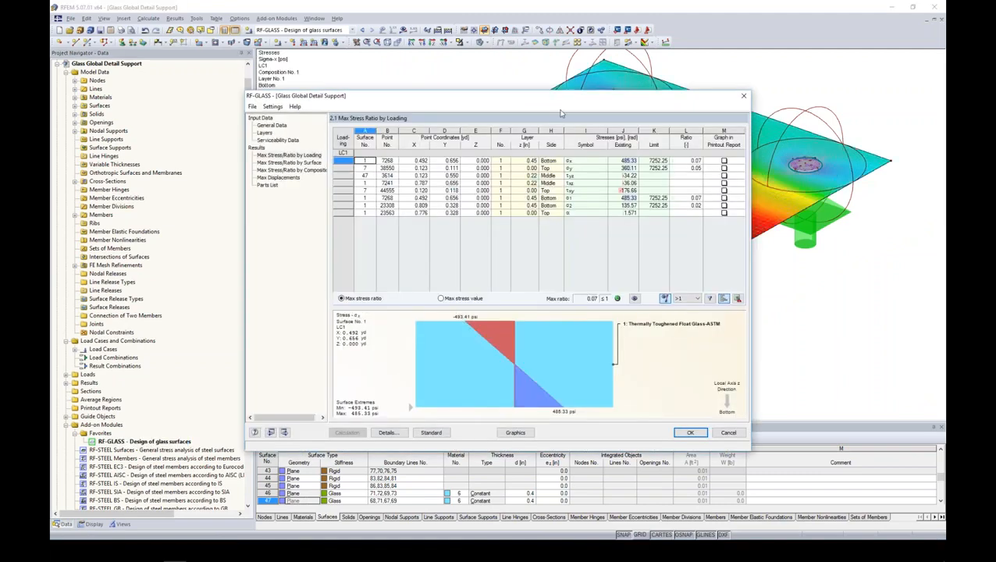
click(384, 101)
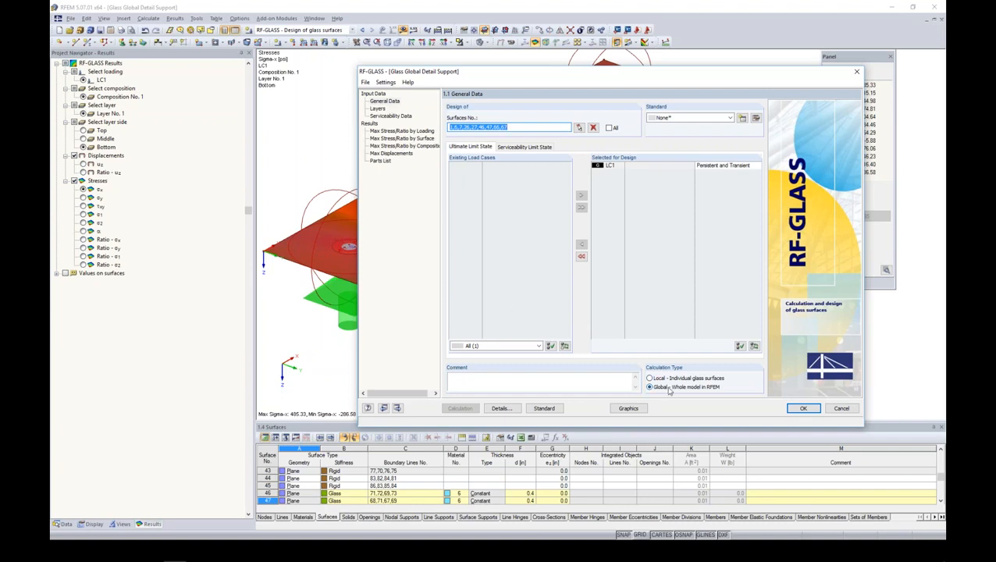
drag(435, 75, 501, 72)
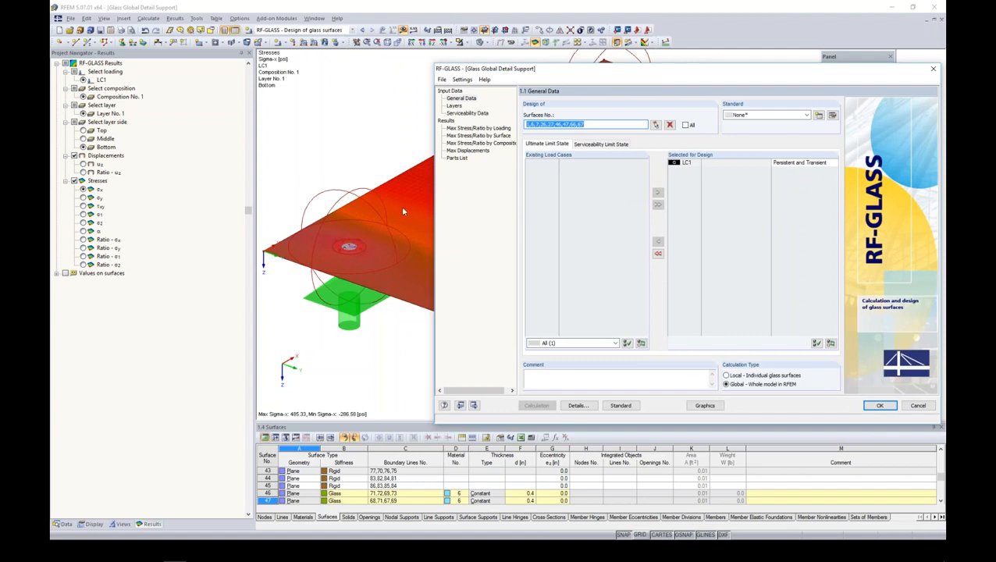
click(454, 106)
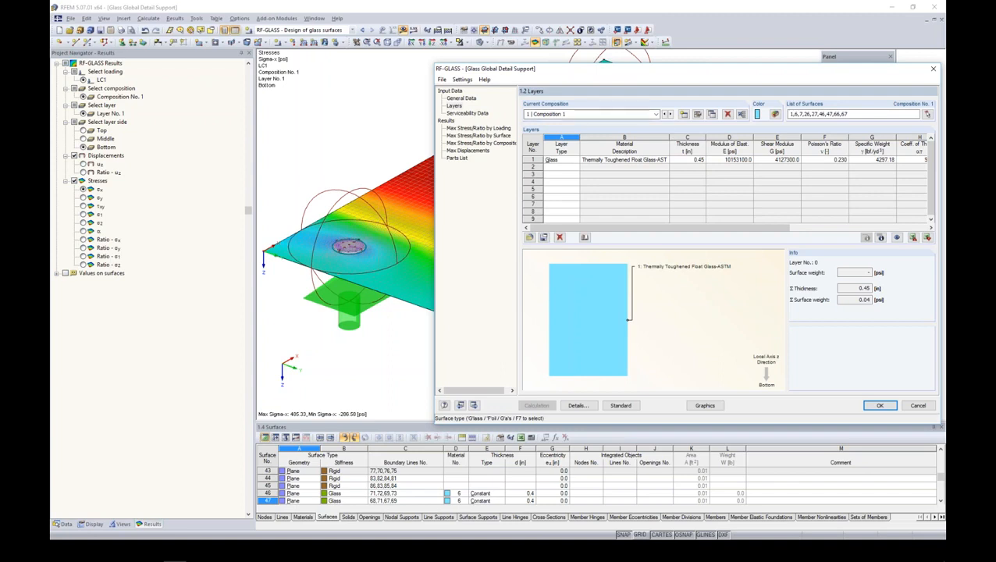
click(478, 114)
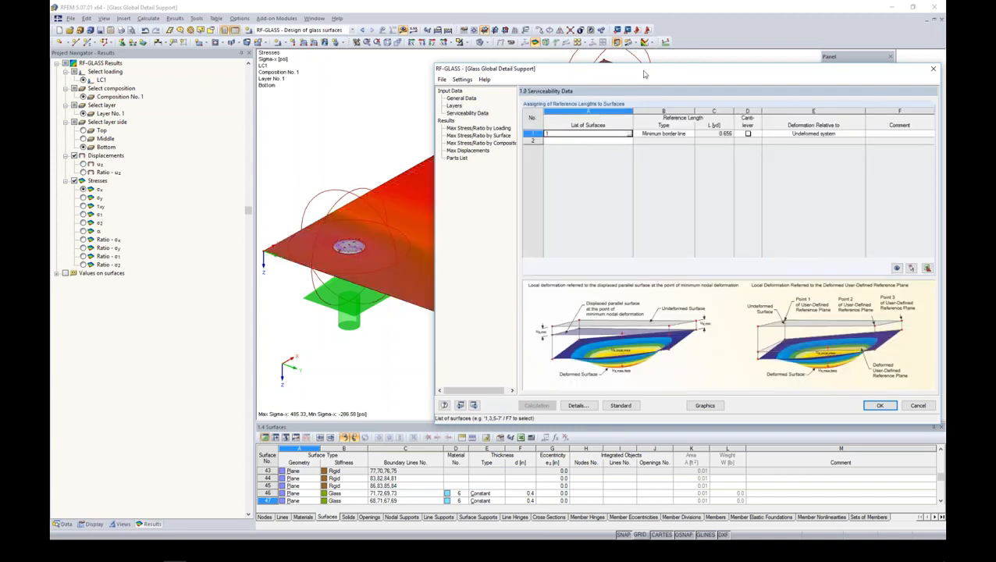
Review the RF-GLASS maximum stress ratios by loading, by surface and by composition
drag(644, 75, 524, 81)
click(384, 136)
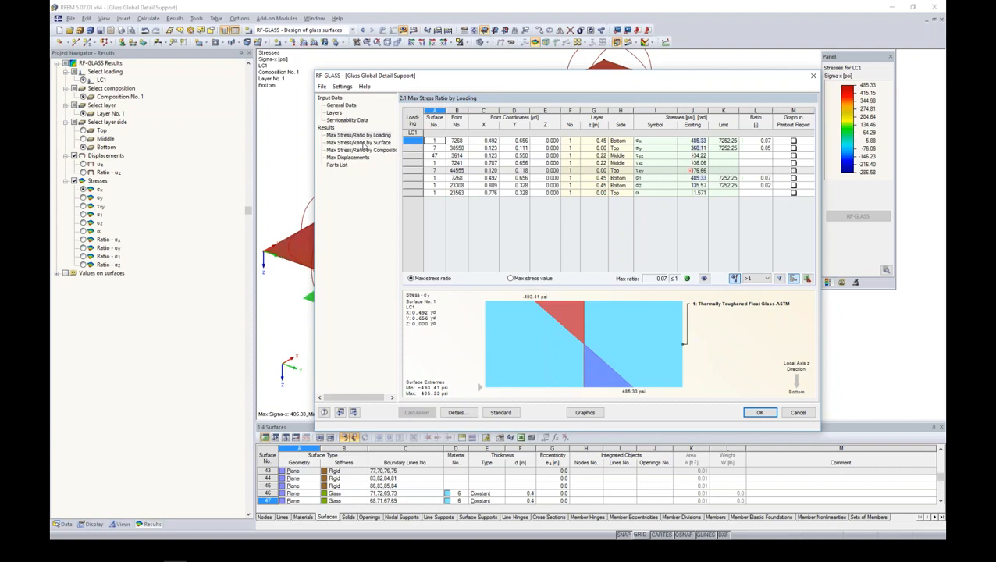
click(361, 143)
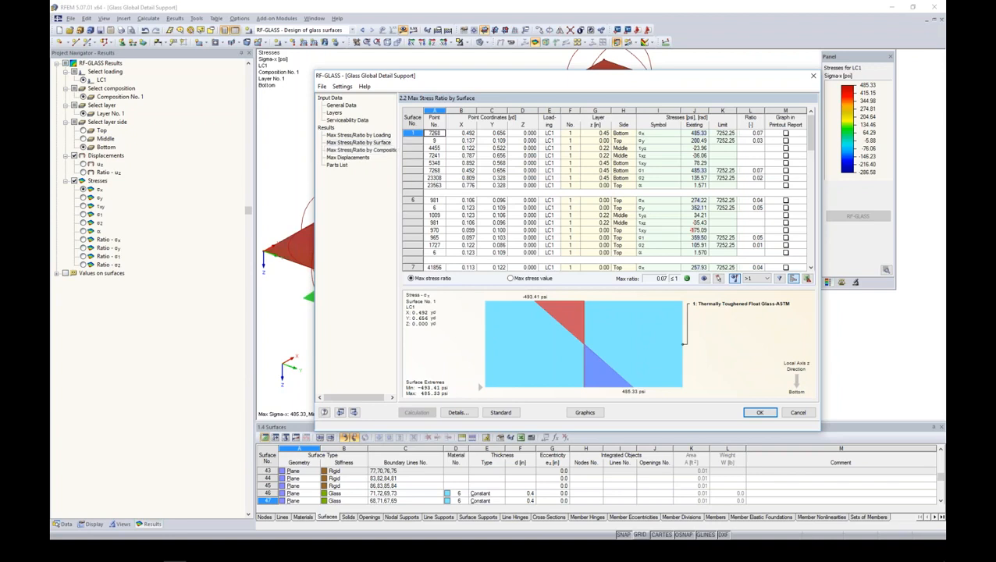
click(360, 149)
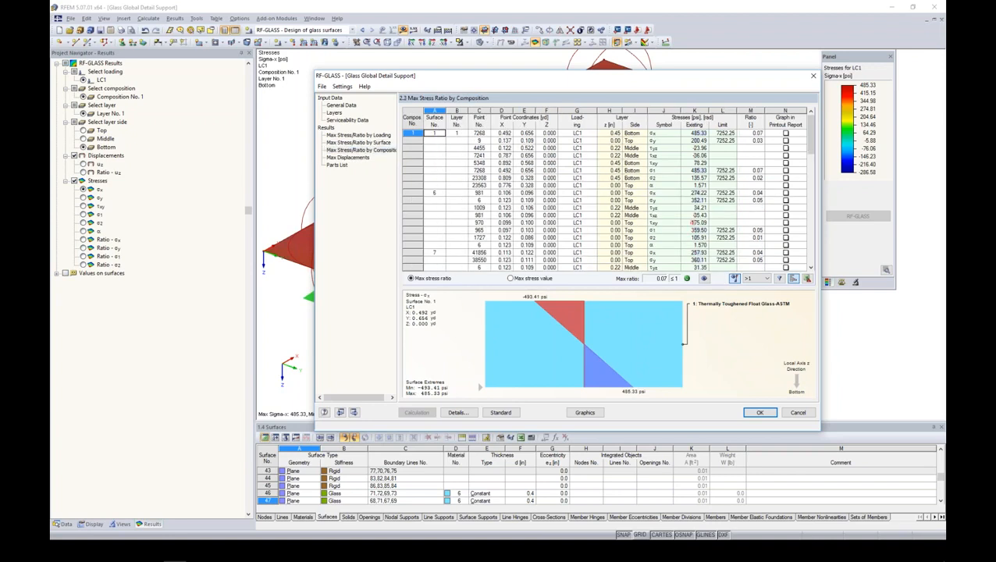
Return to the layer data and review the calculation and modeling details of Composition 1
click(334, 113)
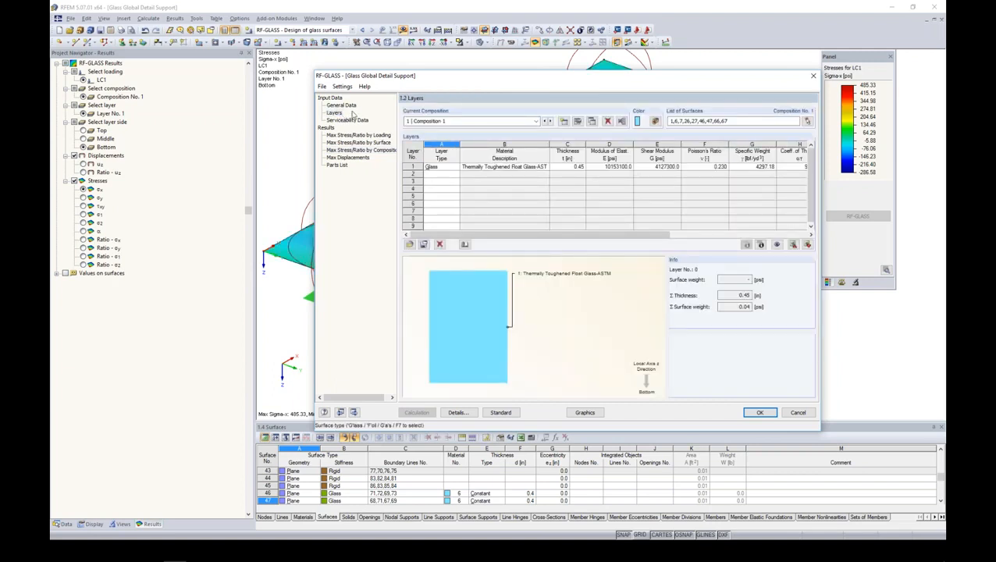
click(578, 121)
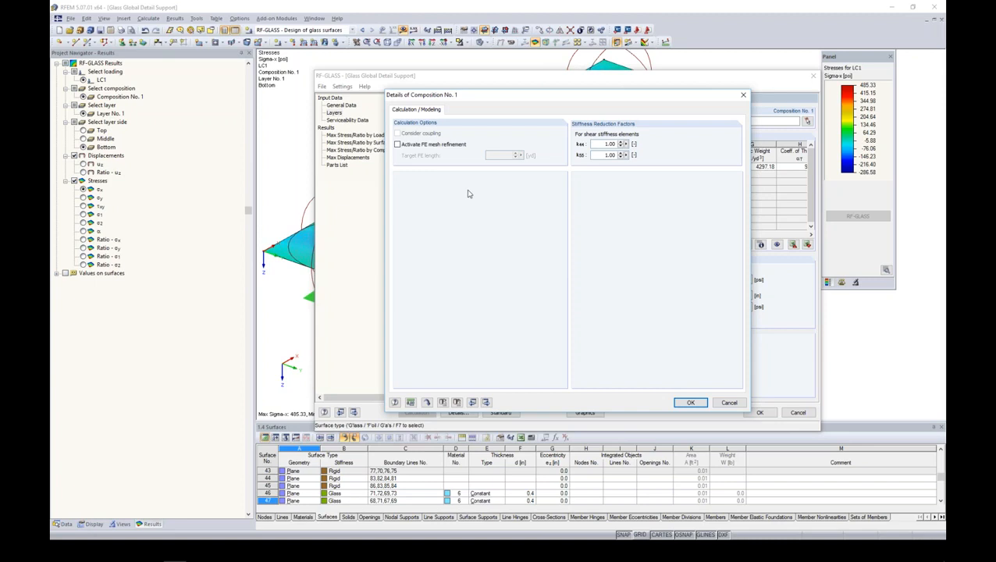
click(688, 403)
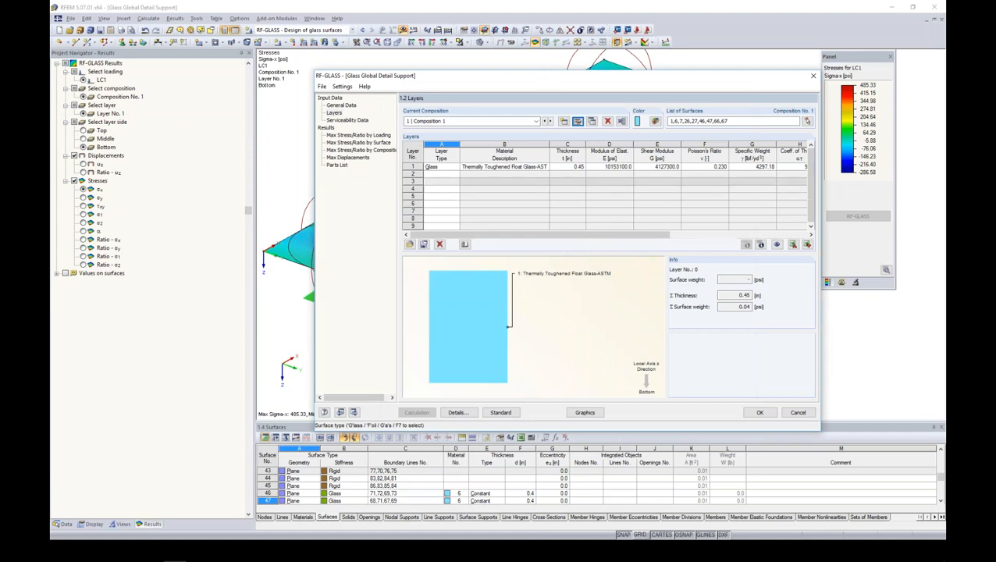
Show the RF-GLASS results graphically on the model and display the σy and τxy stresses on the bottom side
click(585, 412)
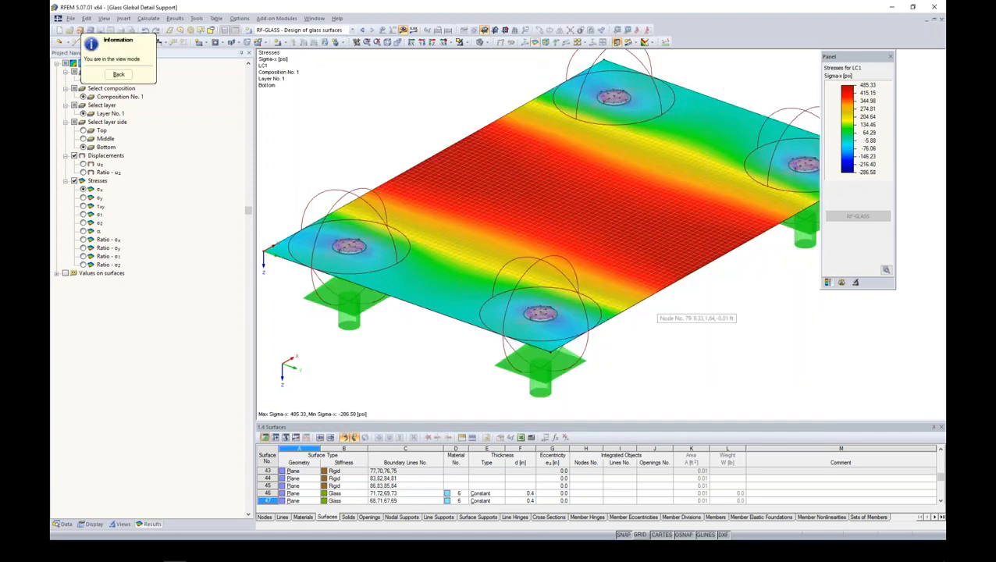
scroll(662, 307, down, 2)
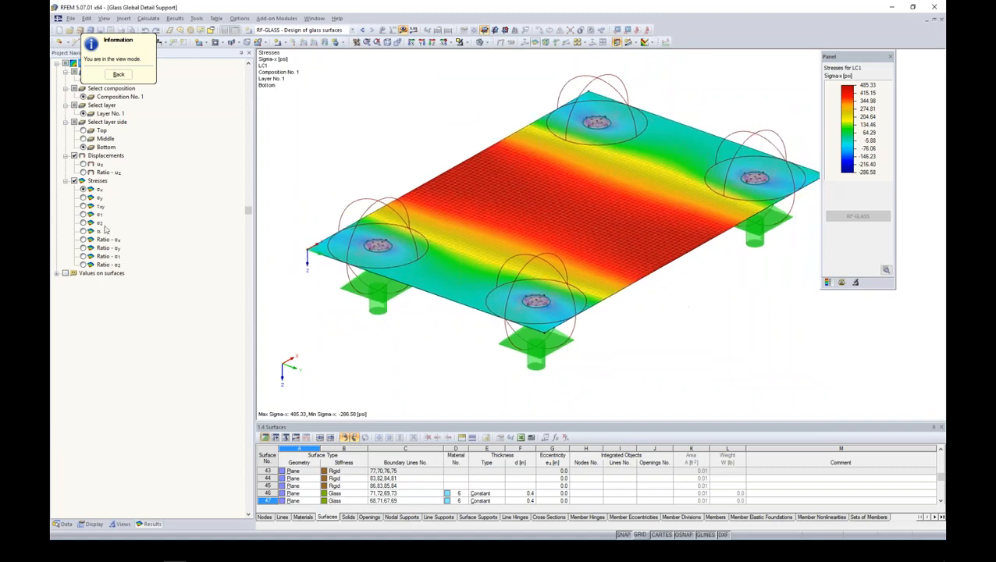
click(83, 198)
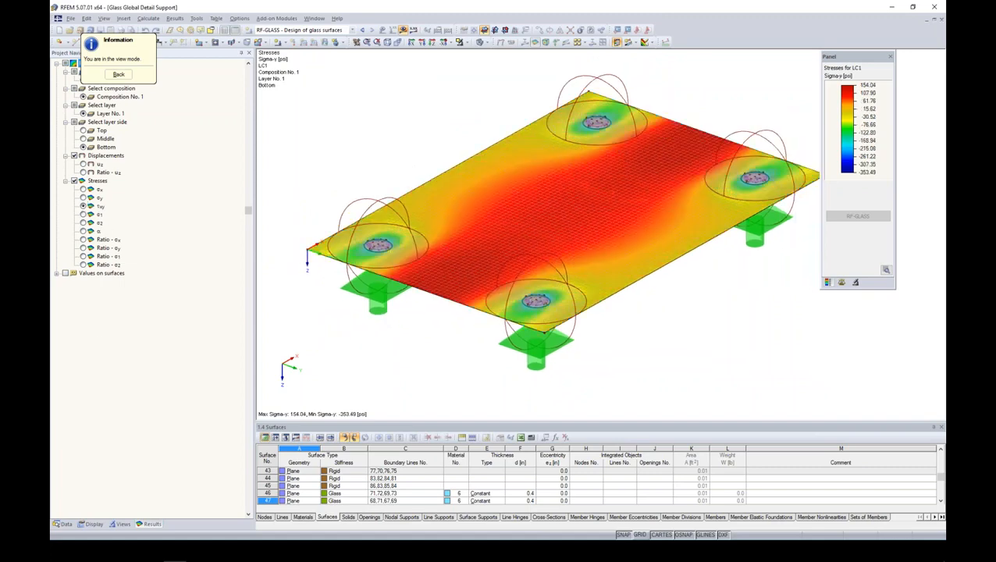
click(83, 206)
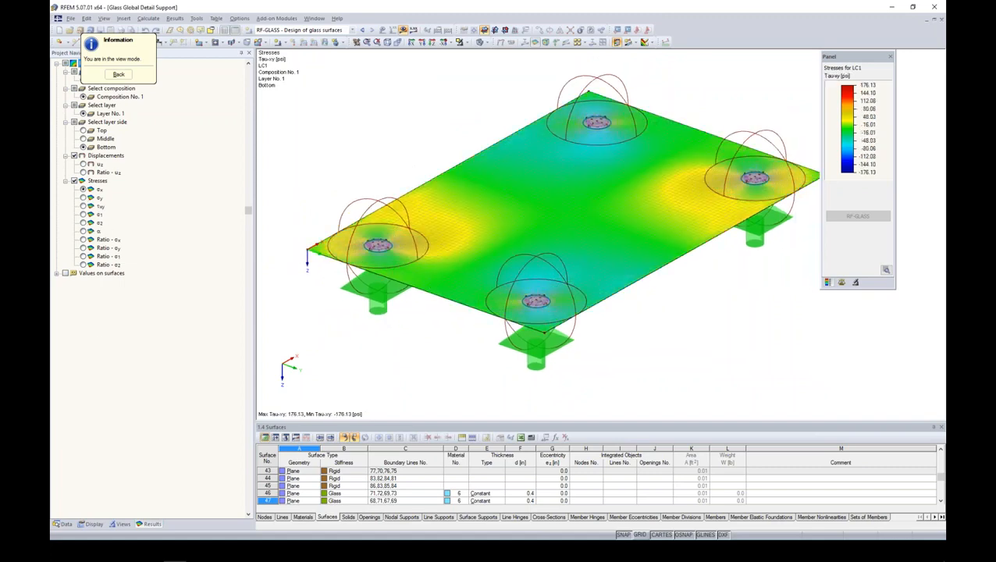
Try to create a result section through the glass surface from the graphics view mode, and return to the RF-GLASS window
click(627, 43)
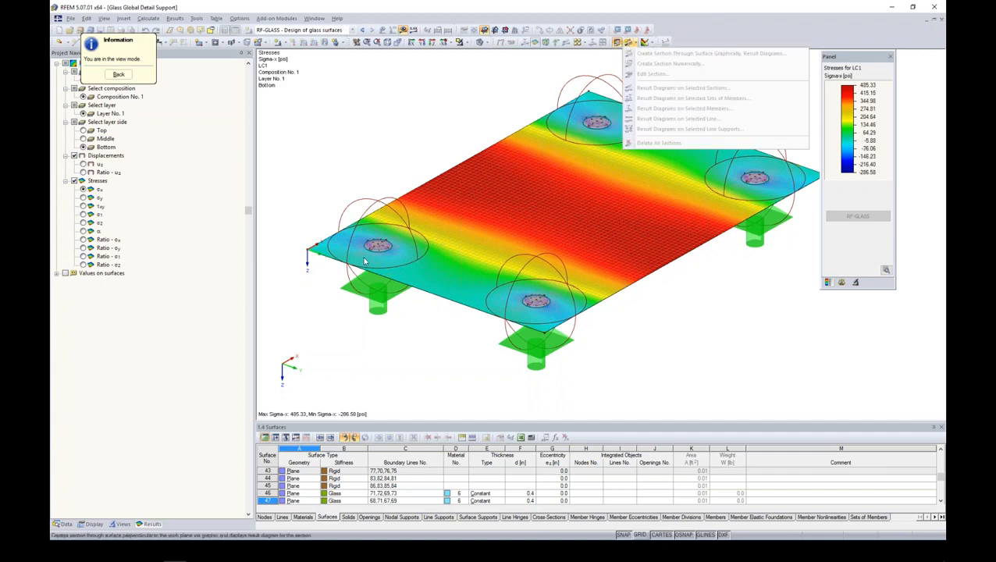
click(631, 44)
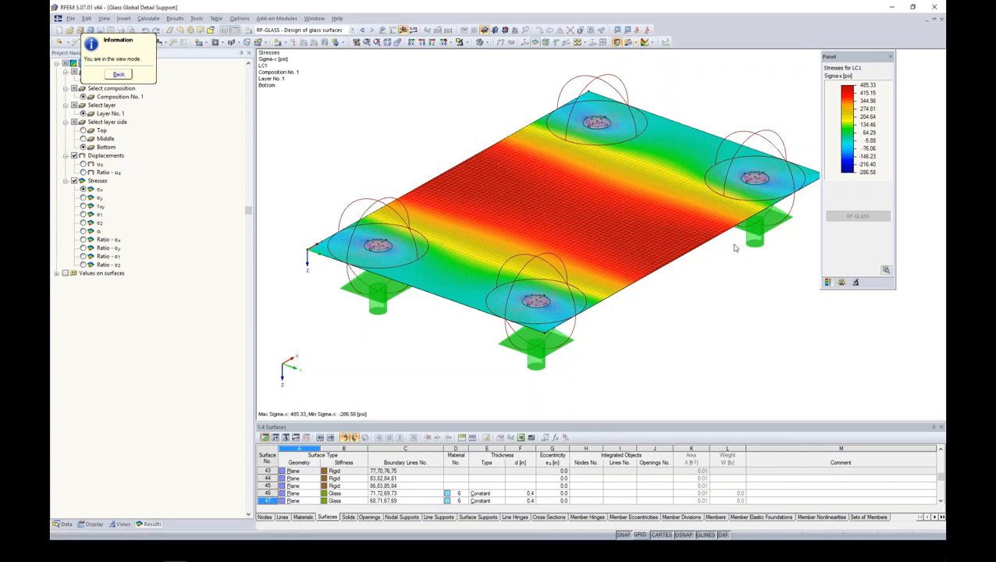
click(119, 74)
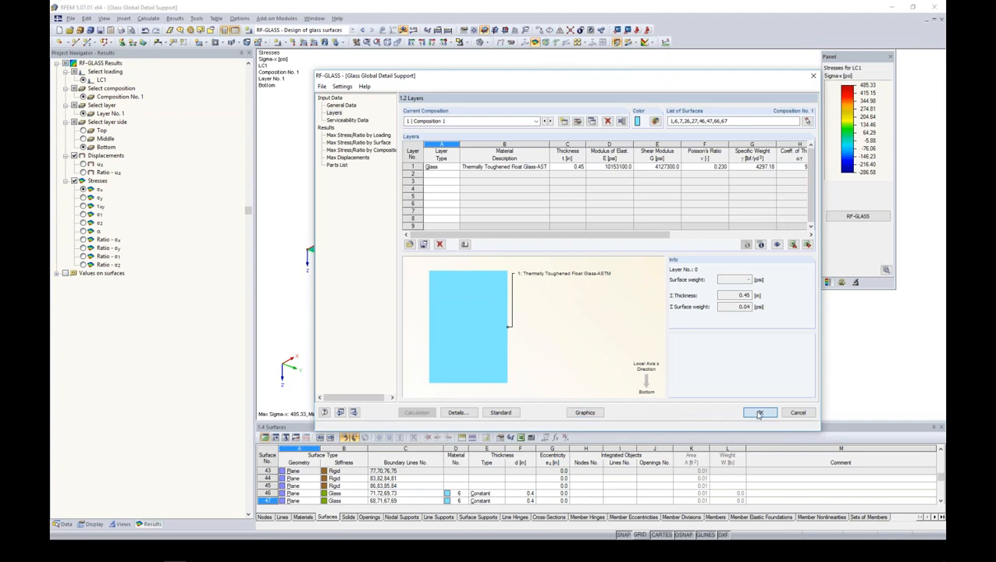
click(585, 412)
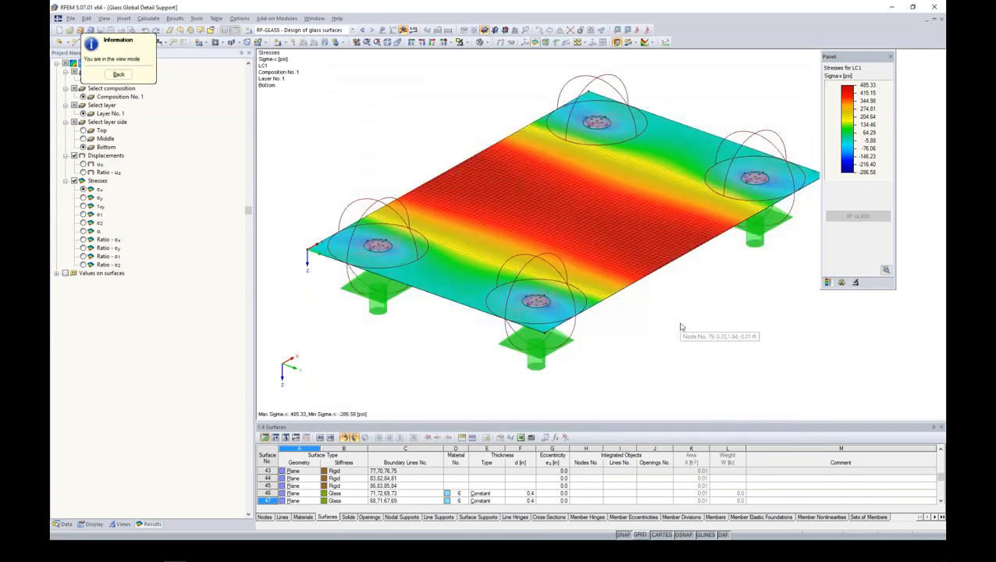
middle_drag(677, 323, 595, 339)
scroll(628, 310, down, 2)
ctrl+middle_drag(627, 310, 628, 332)
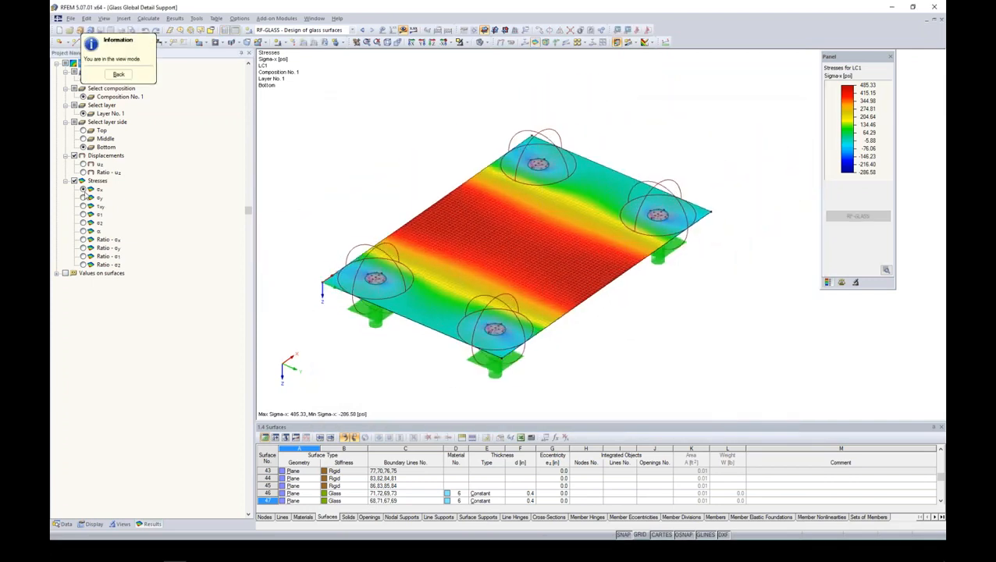
click(618, 42)
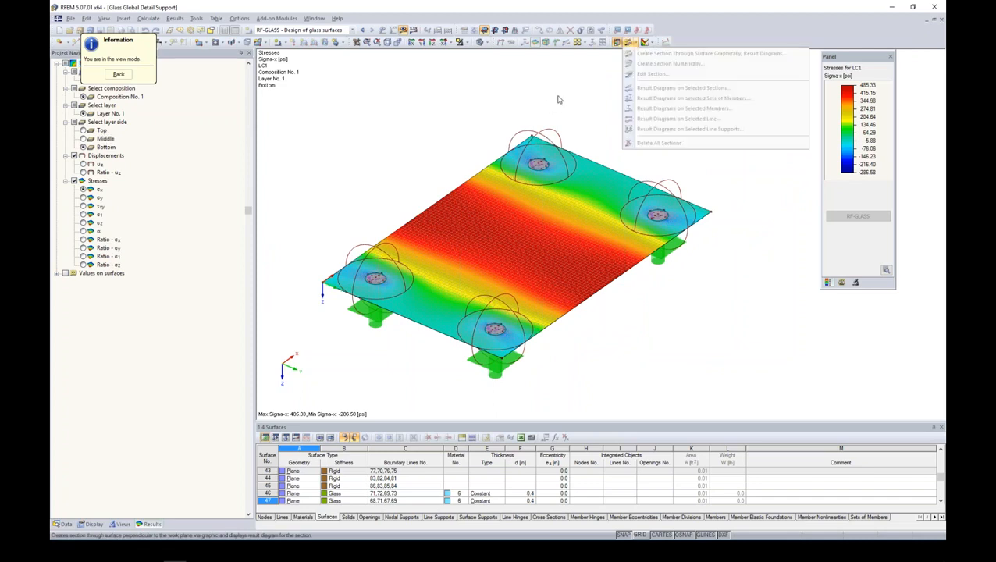
click(558, 99)
click(119, 74)
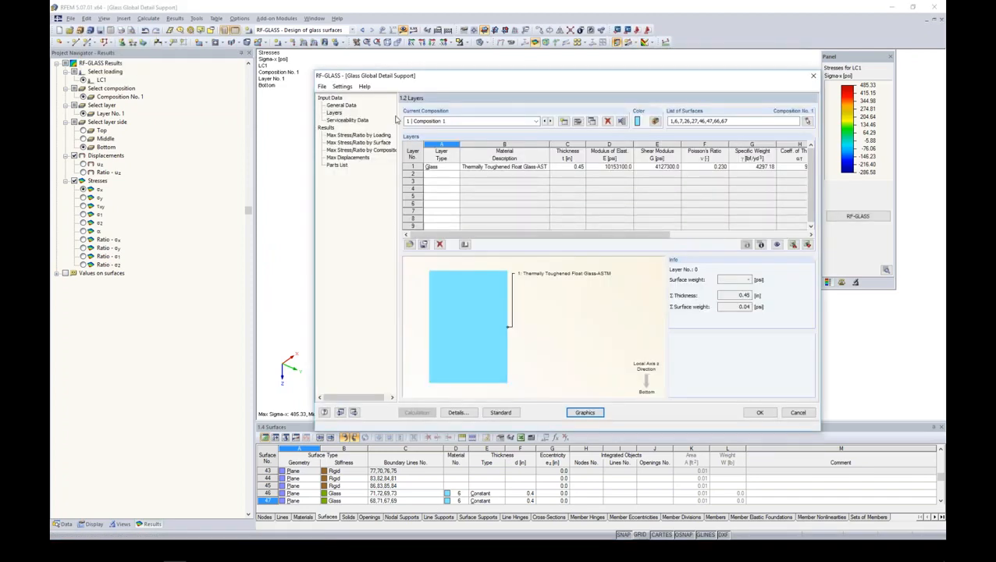
Leave RF-GLASS and create a section through the glass across two supports, from X 0.16 to 2.87 ft at Y 0.33 ft
click(359, 135)
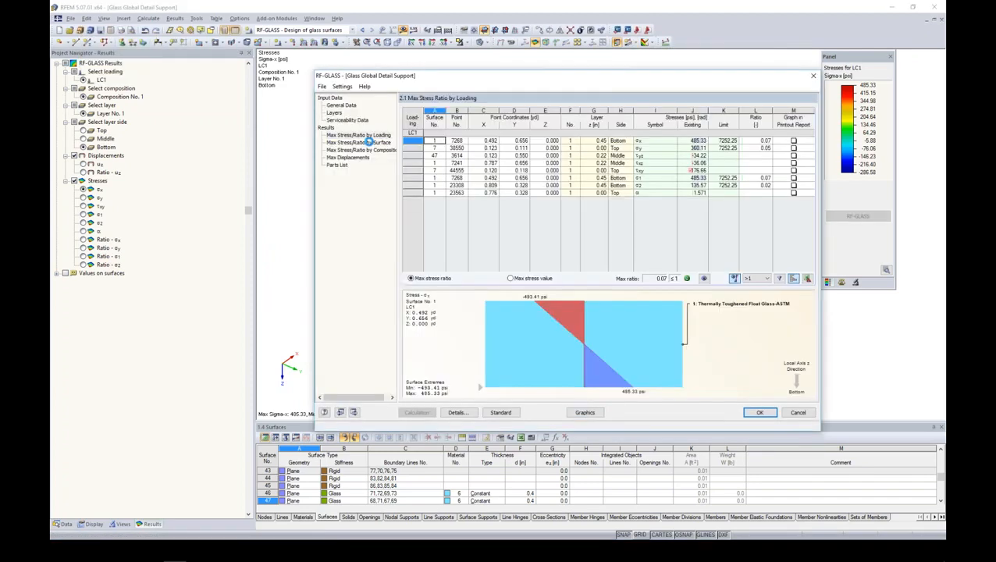
click(585, 412)
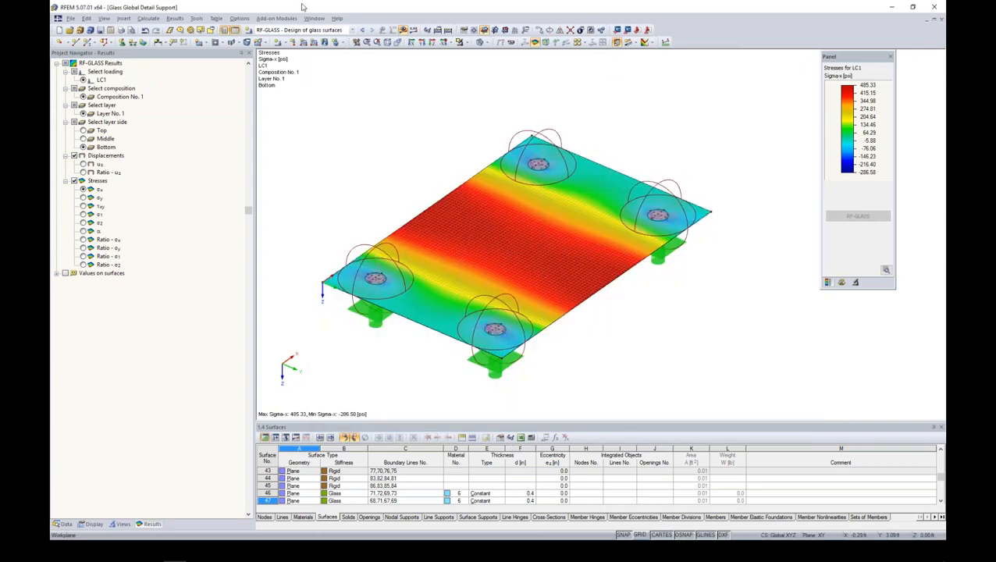
click(629, 42)
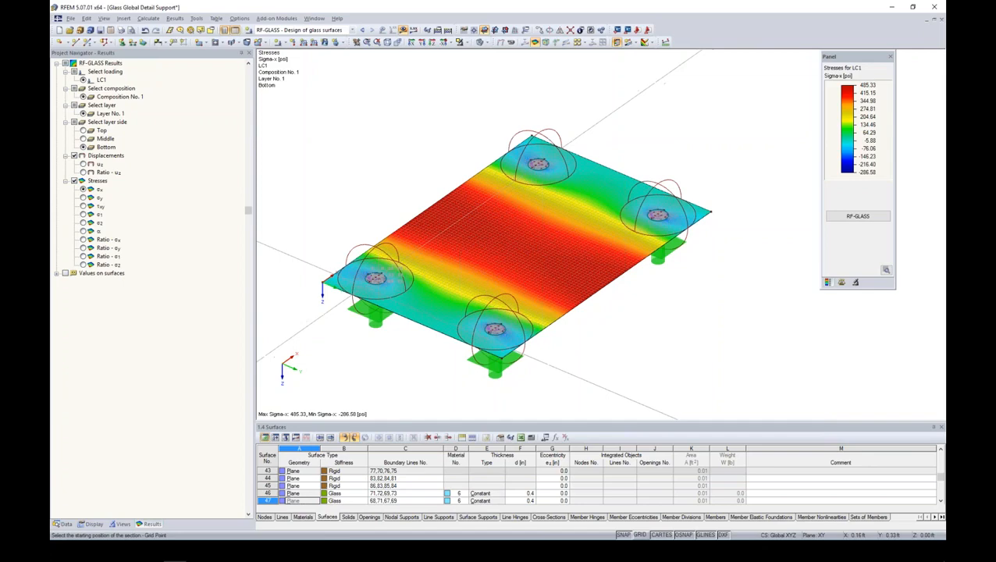
click(374, 278)
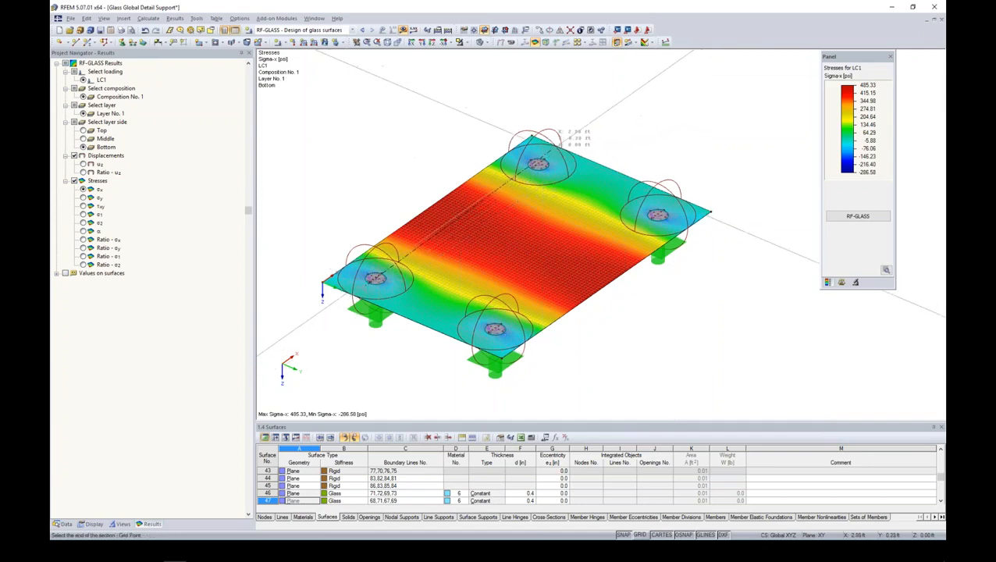
click(532, 138)
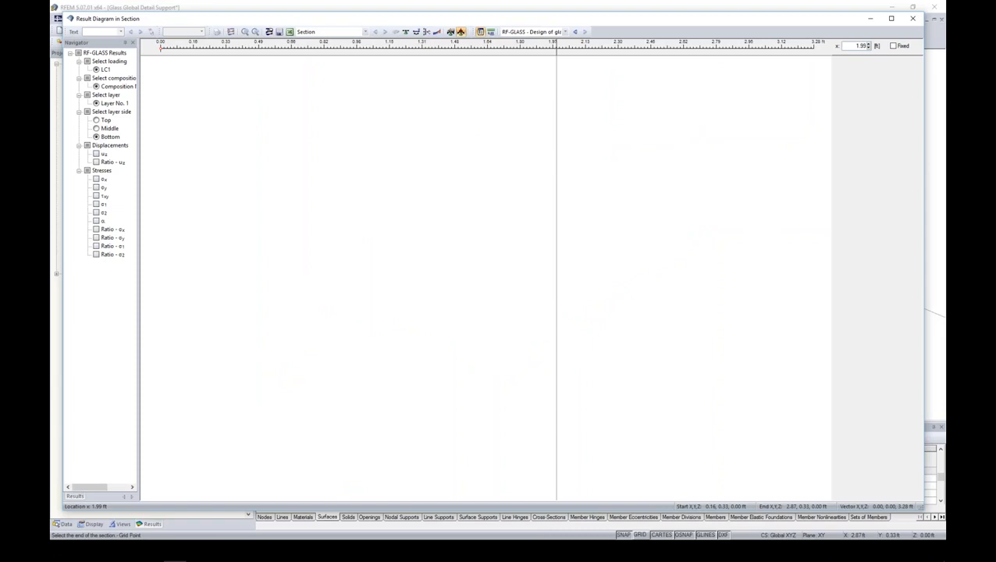
Display the σ1 stress diagram along the section, examine its values and close the diagram
click(97, 205)
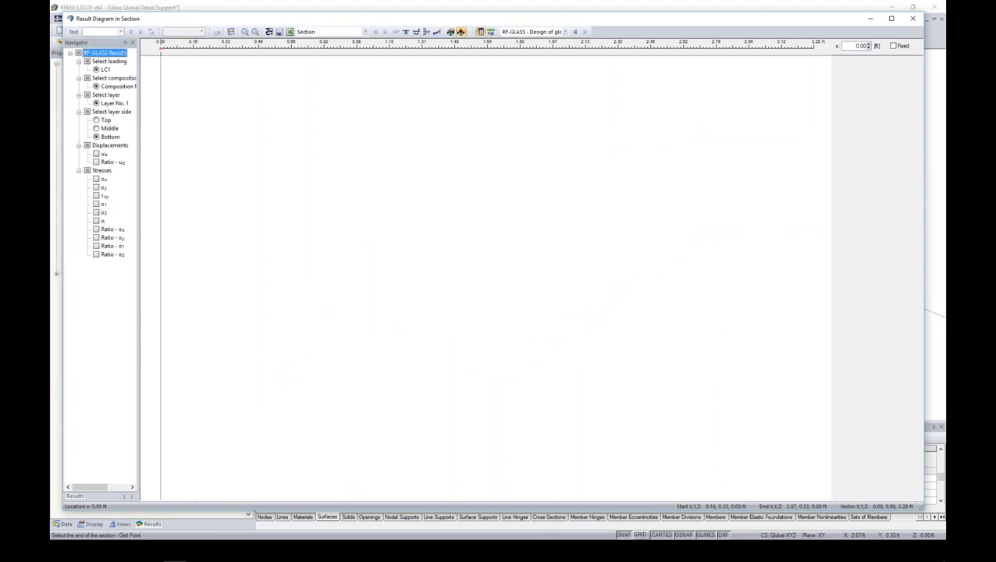
click(96, 204)
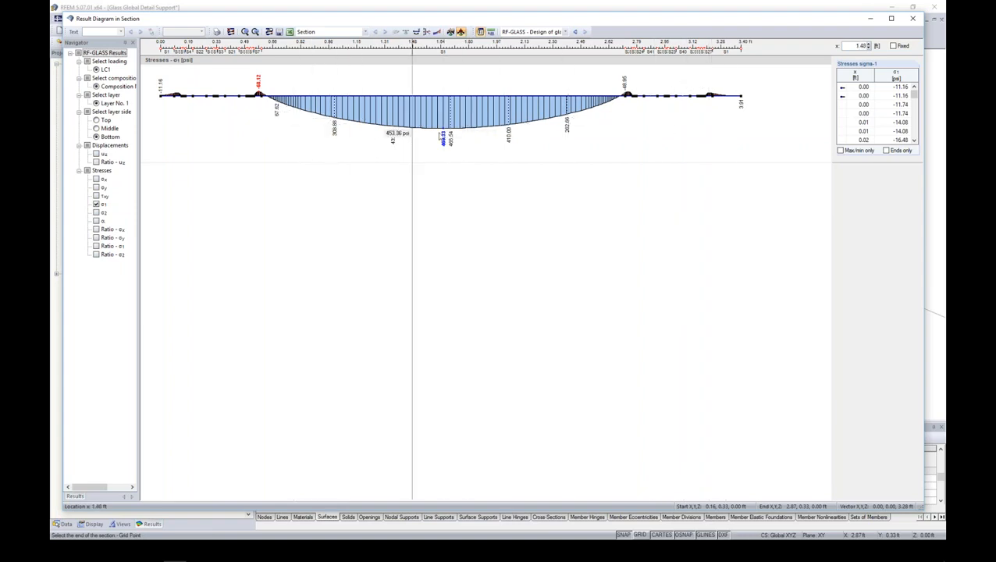
click(913, 18)
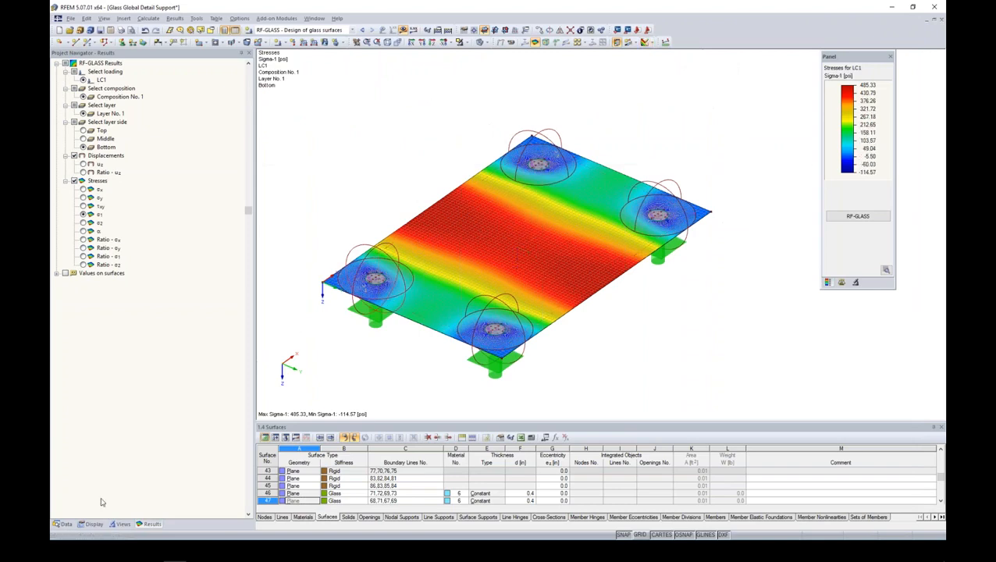
Collapse the current model's data tree, switch to the Balcony model and examine its glass panels and handrail connections
click(61, 526)
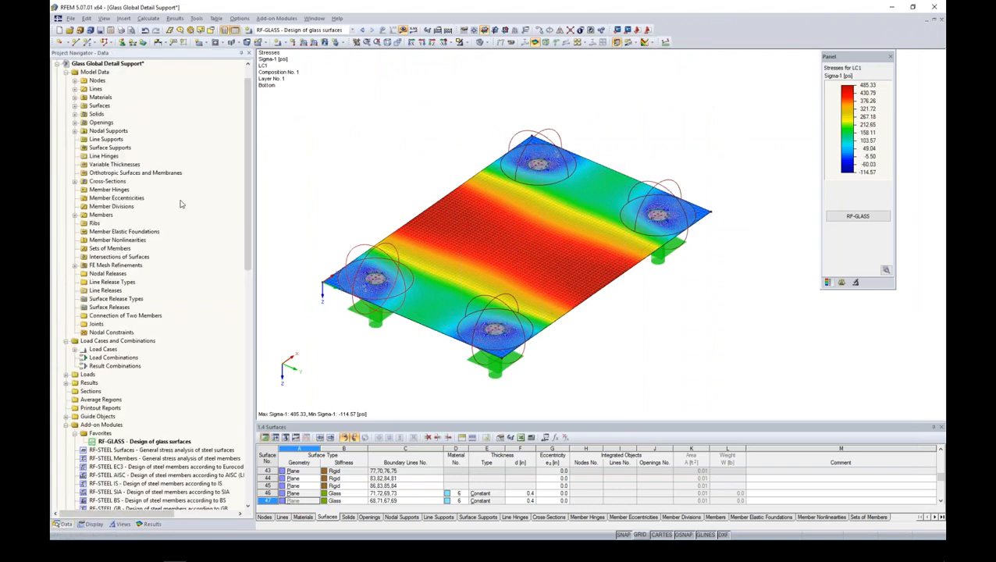
scroll(249, 225, up, 3)
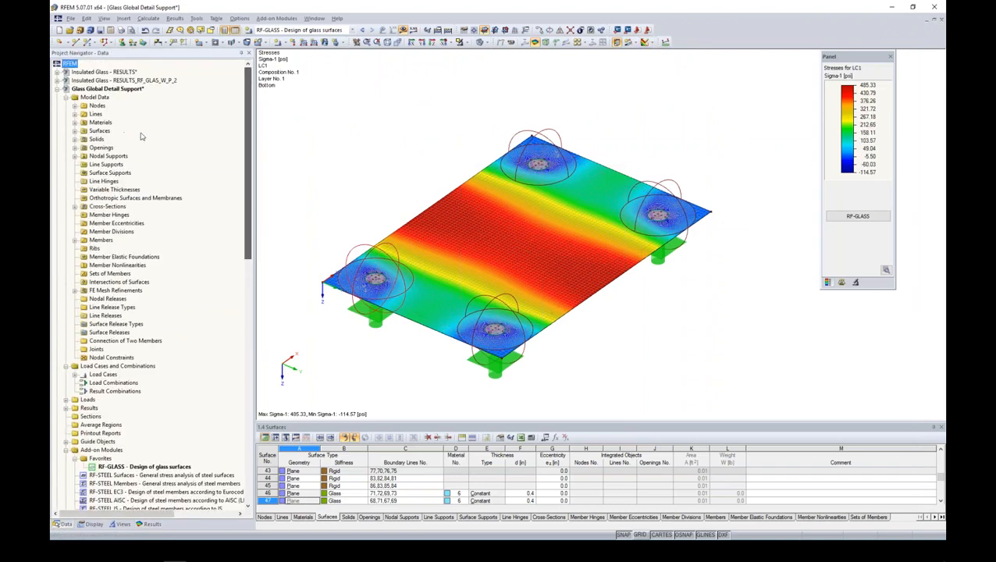
click(56, 89)
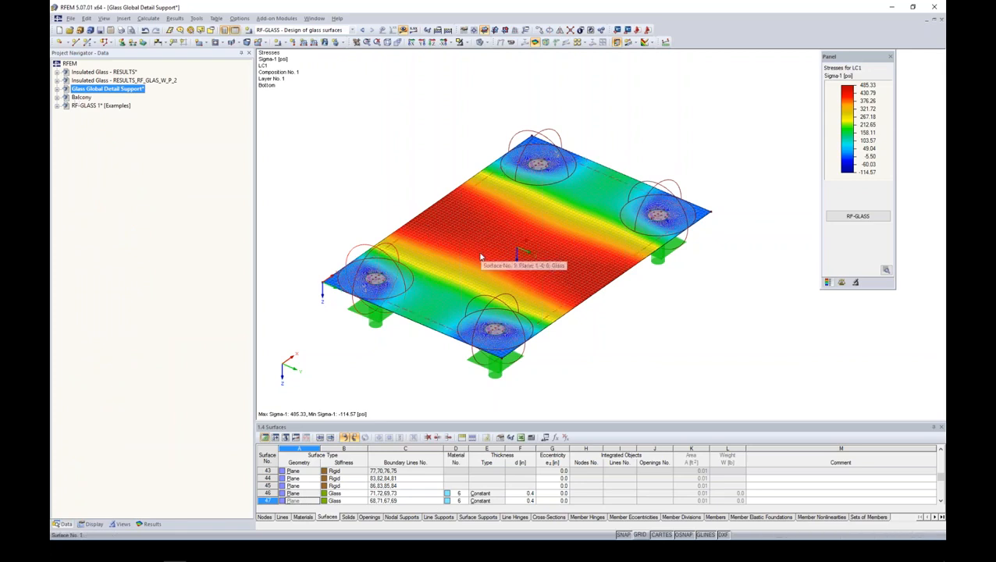
click(81, 98)
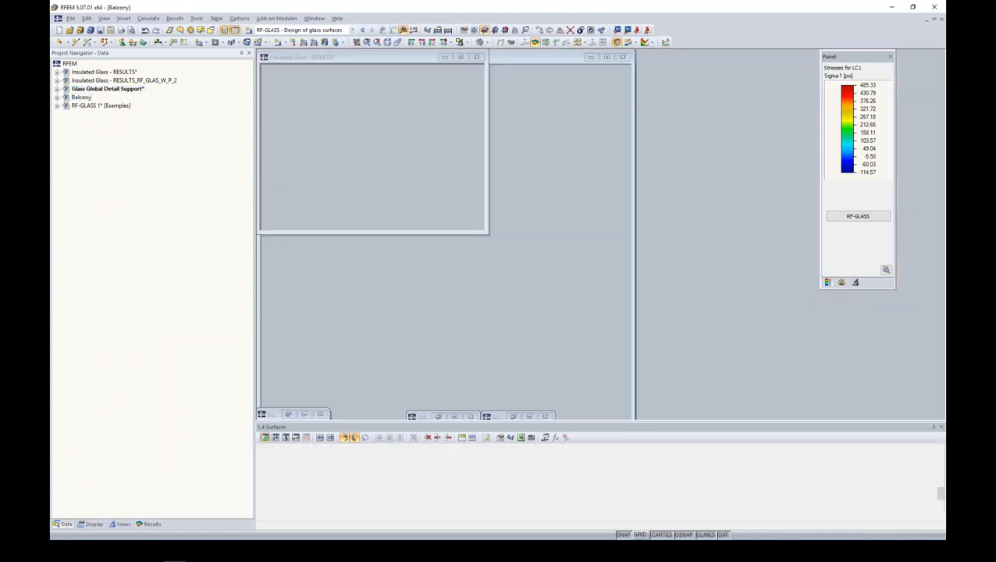
mouse_move(471, 327)
ctrl+middle_down()
mouse_move(469, 351)
mouse_move(471, 329)
ctrl+middle_up()
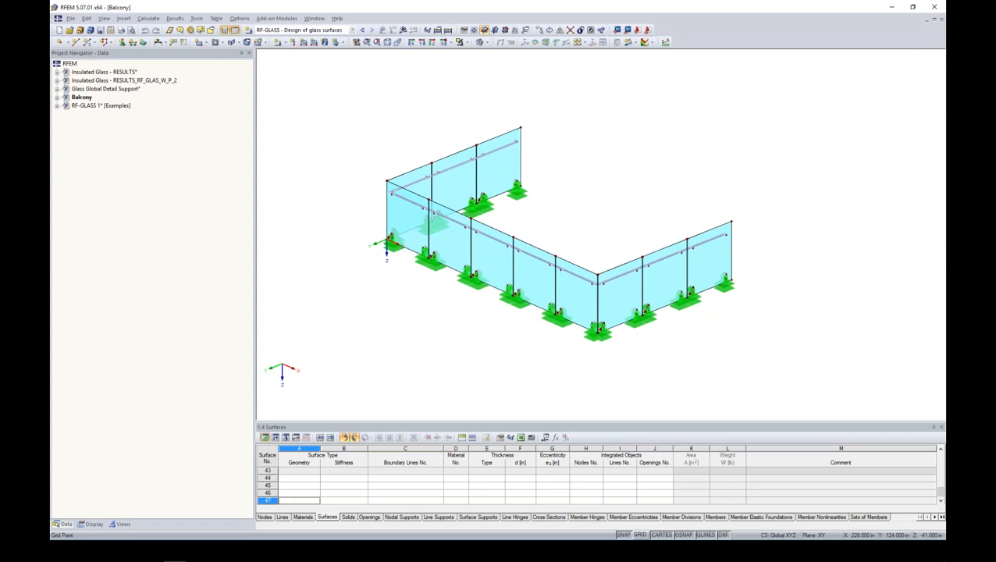
ctrl+middle_drag(624, 240, 570, 240)
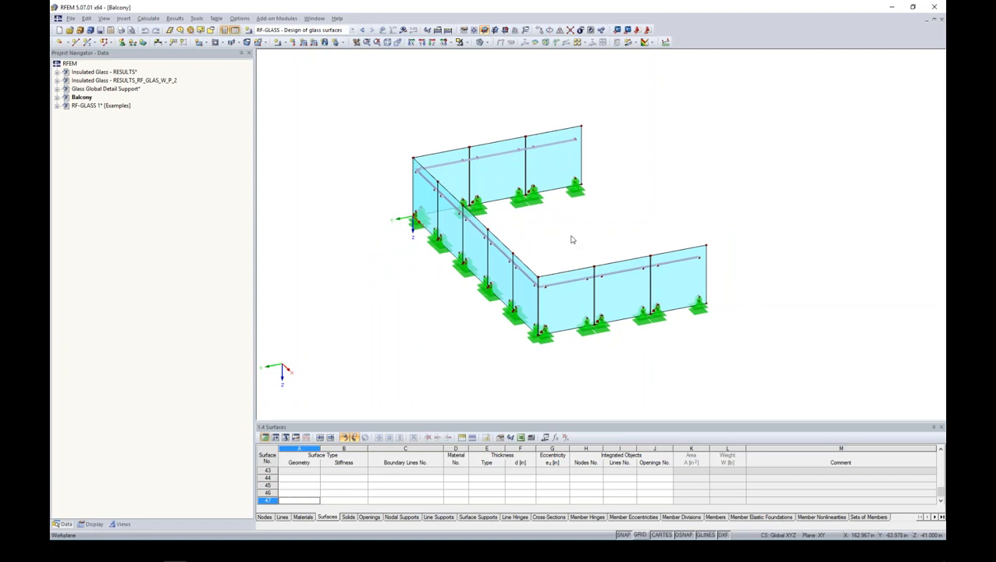
scroll(594, 304, up, 5)
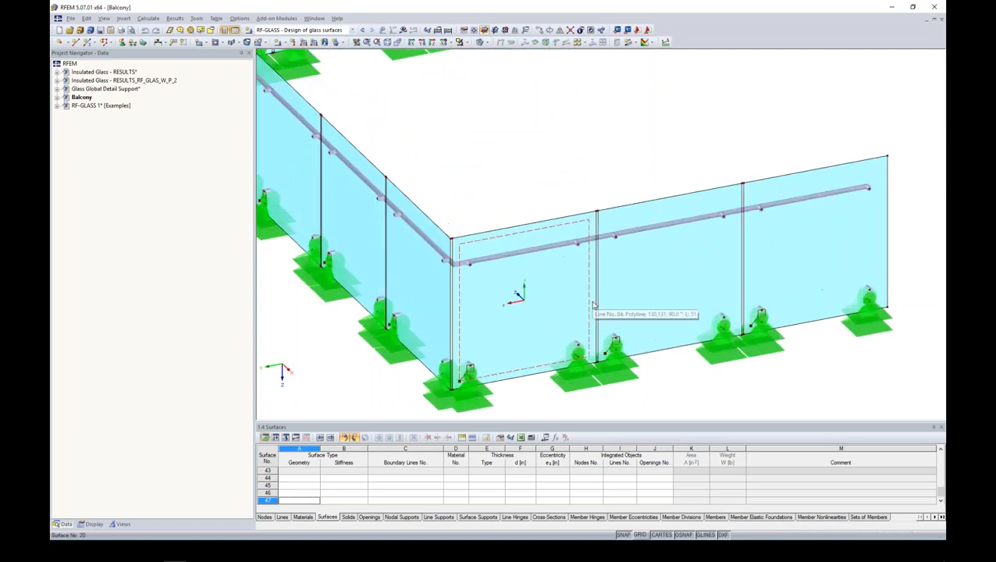
scroll(593, 304, up, 2)
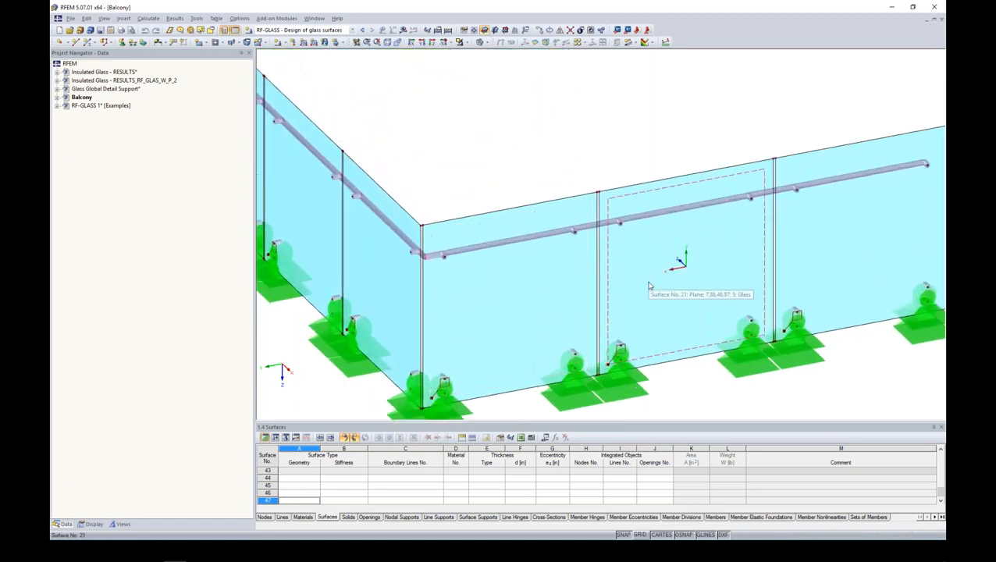
scroll(594, 199, up, 4)
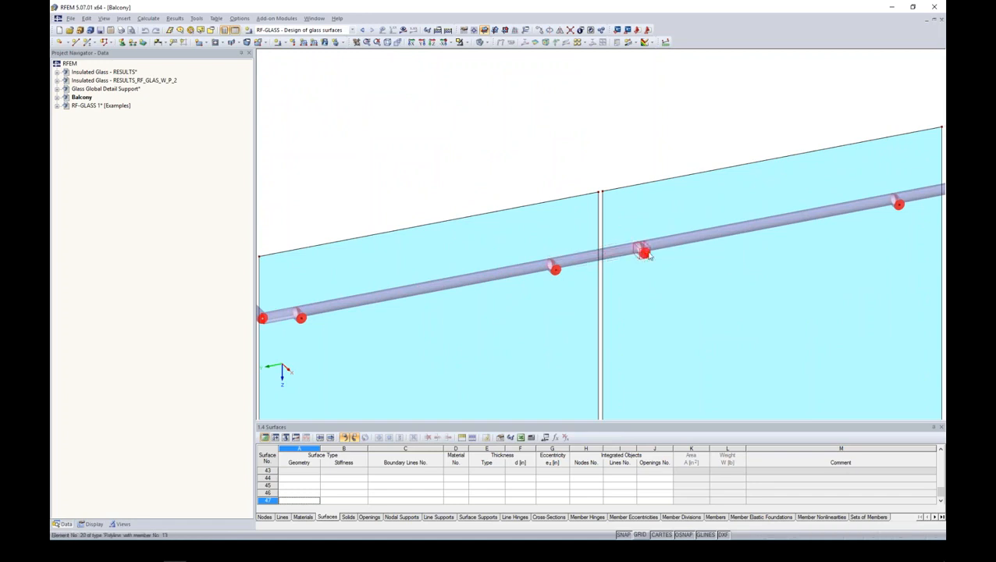
scroll(646, 255, down, 5)
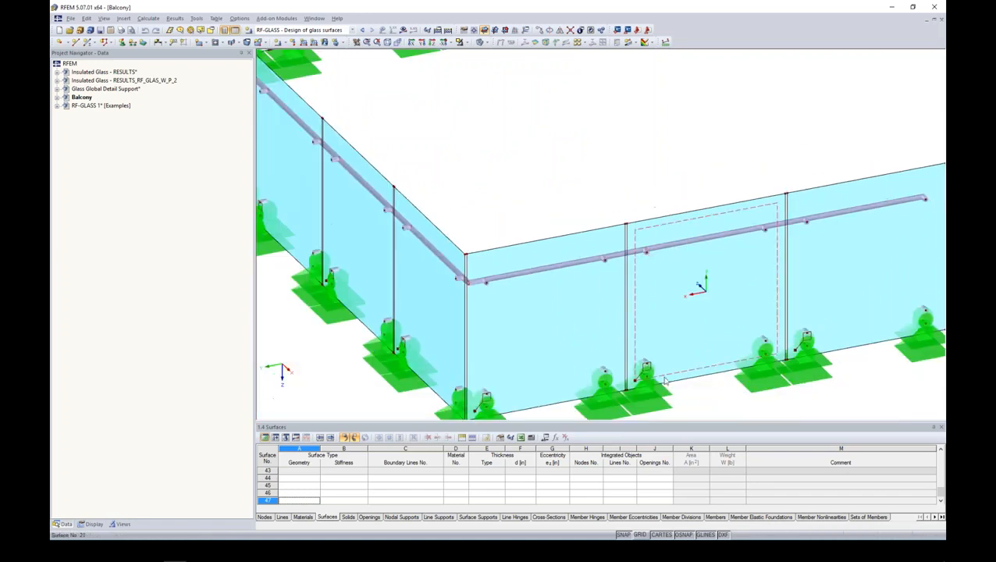
Decrease the display size of the nodal support symbols at the base of the glass panels by two increments
scroll(665, 380, up, 3)
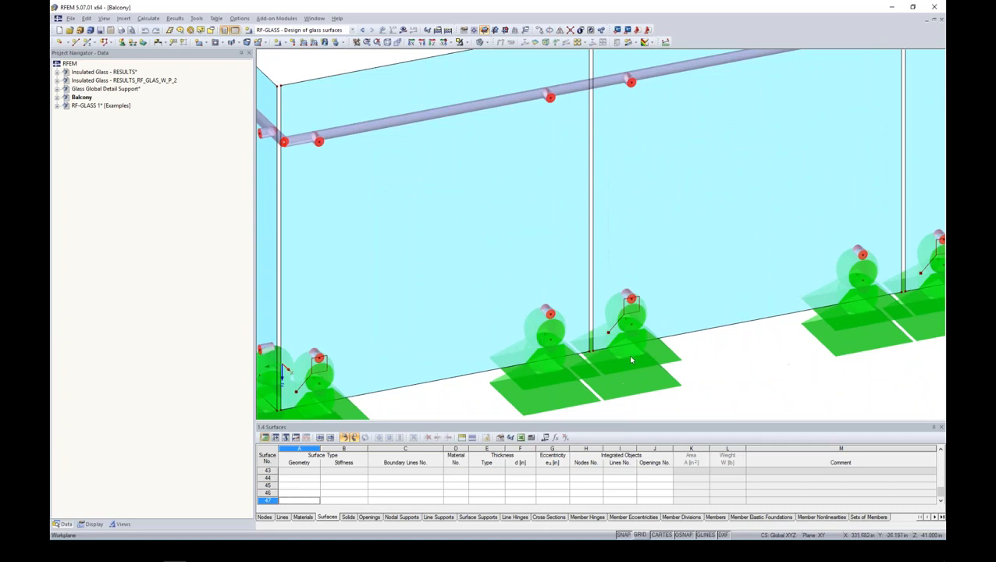
click(629, 356)
right_click(626, 366)
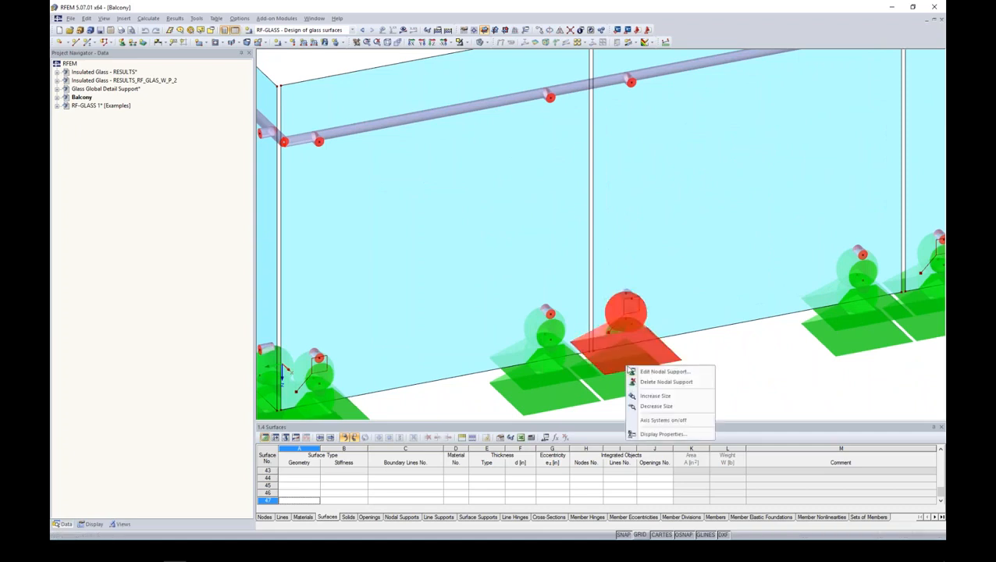
click(647, 407)
right_click(634, 360)
click(654, 399)
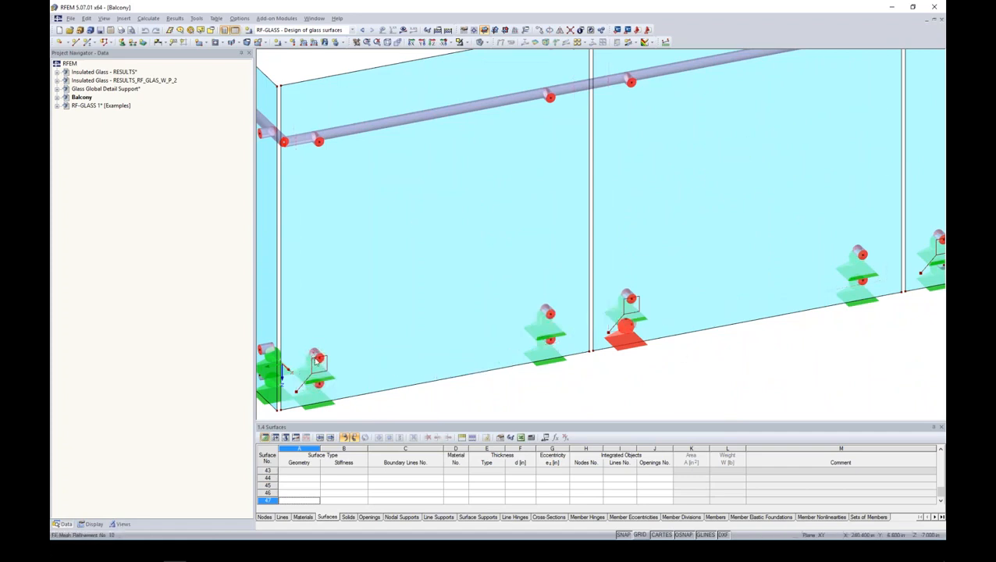
Expand the Balcony model's data and open its RF-GLASS design of glass surfaces
scroll(542, 324, down, 5)
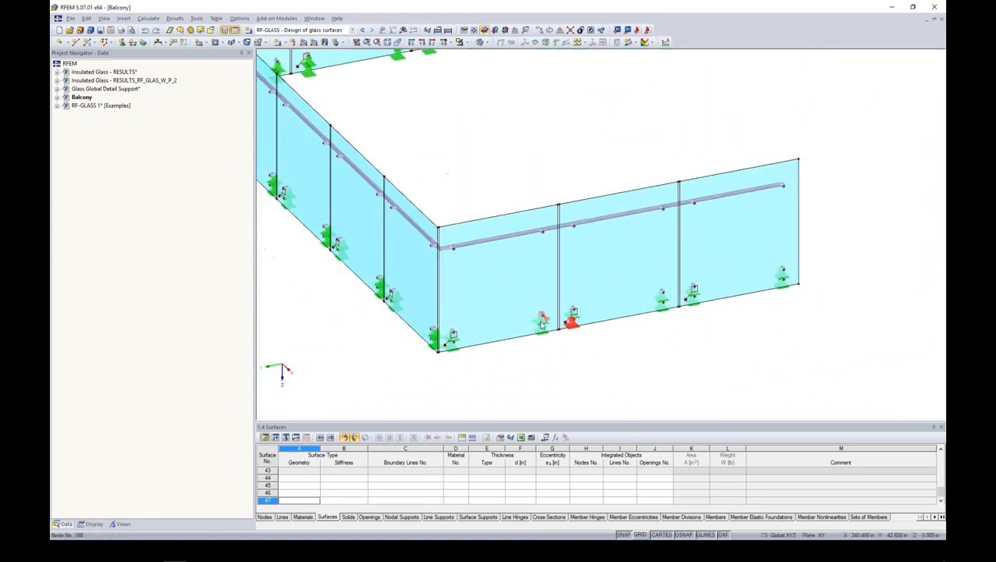
scroll(542, 324, down, 5)
ctrl+middle_drag(433, 337, 561, 254)
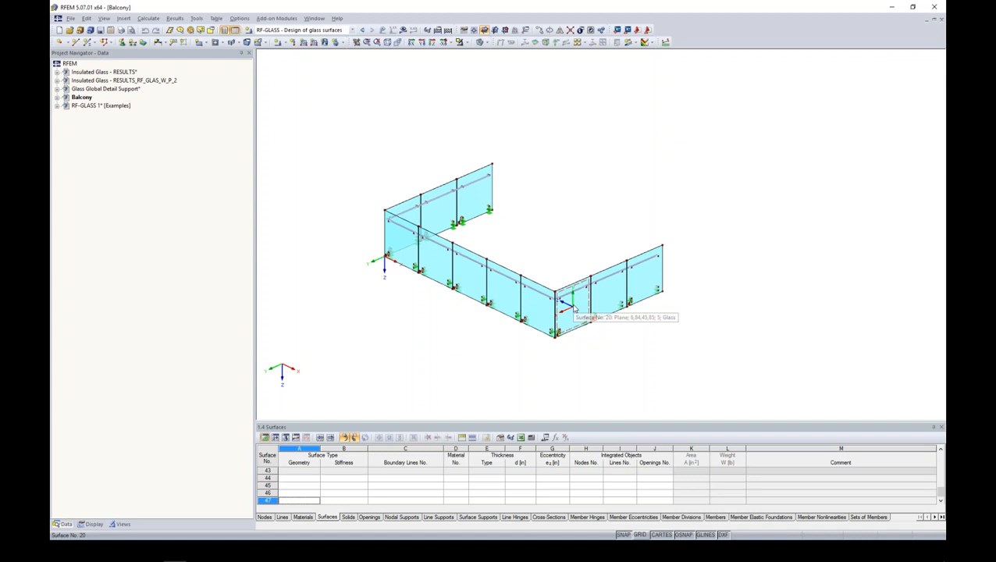
scroll(590, 352, up, 3)
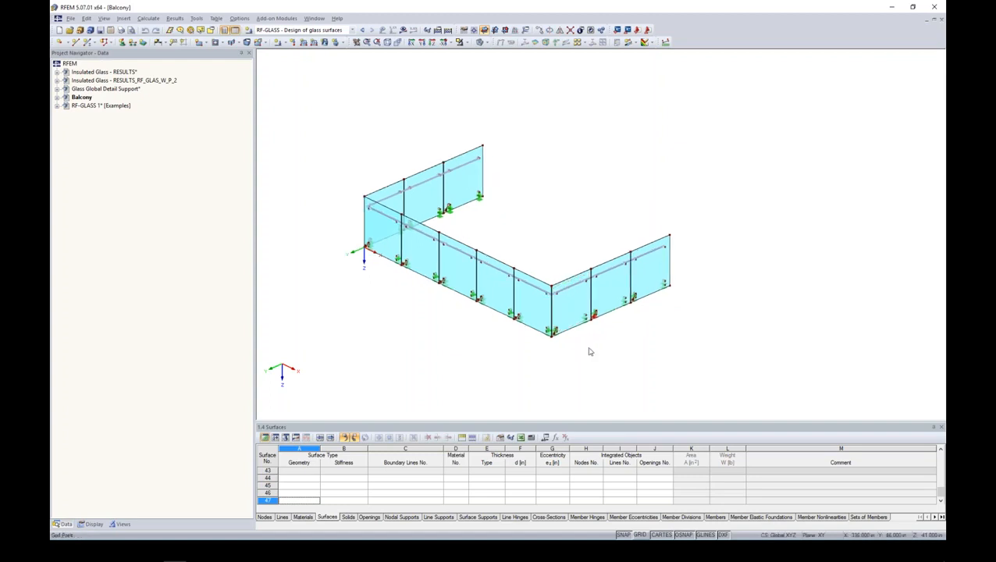
middle_drag(593, 354, 622, 367)
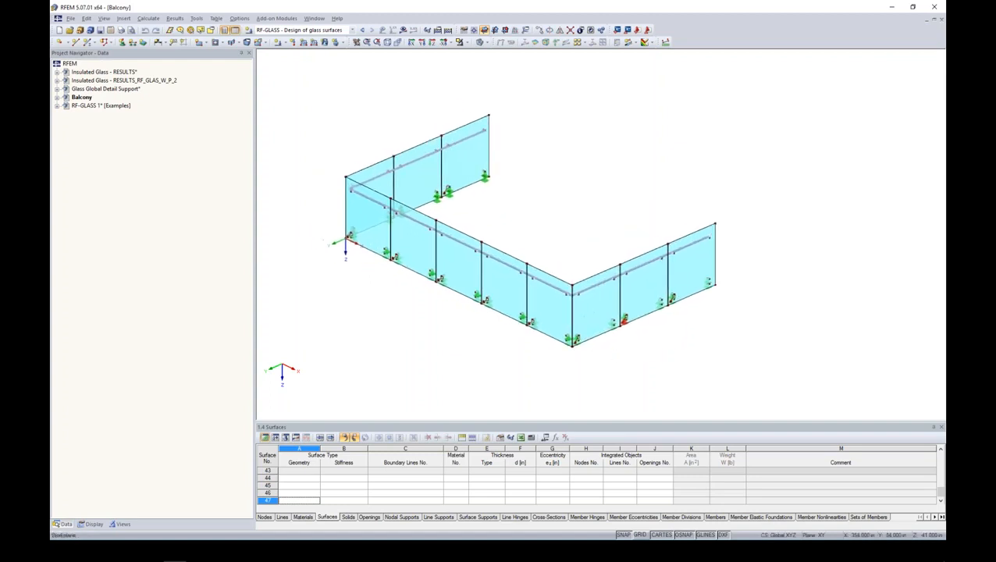
click(57, 97)
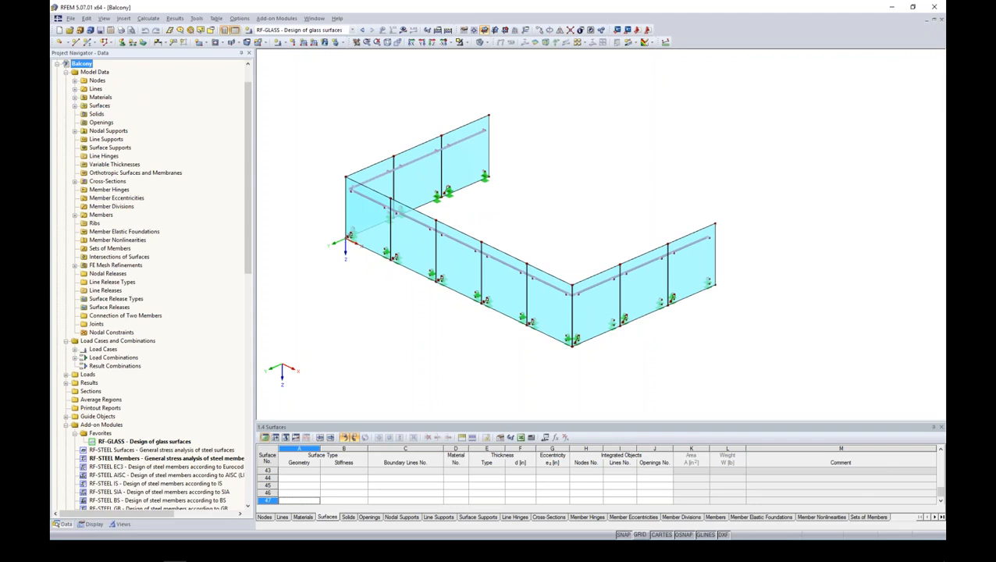
double_click(156, 441)
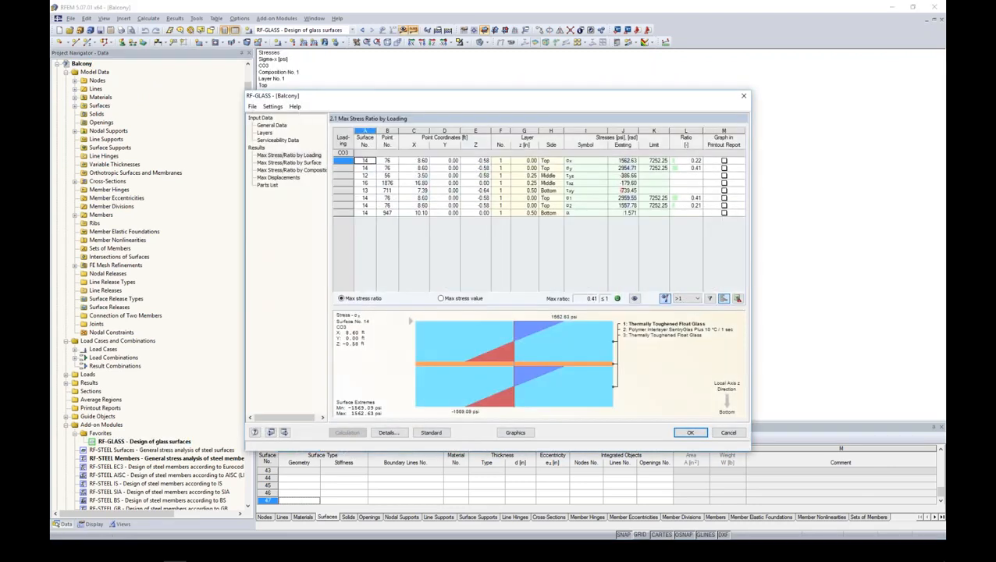
Review the RF-GLASS general data, the layers with the calculation details of Composition 1, and the serviceability data
click(273, 125)
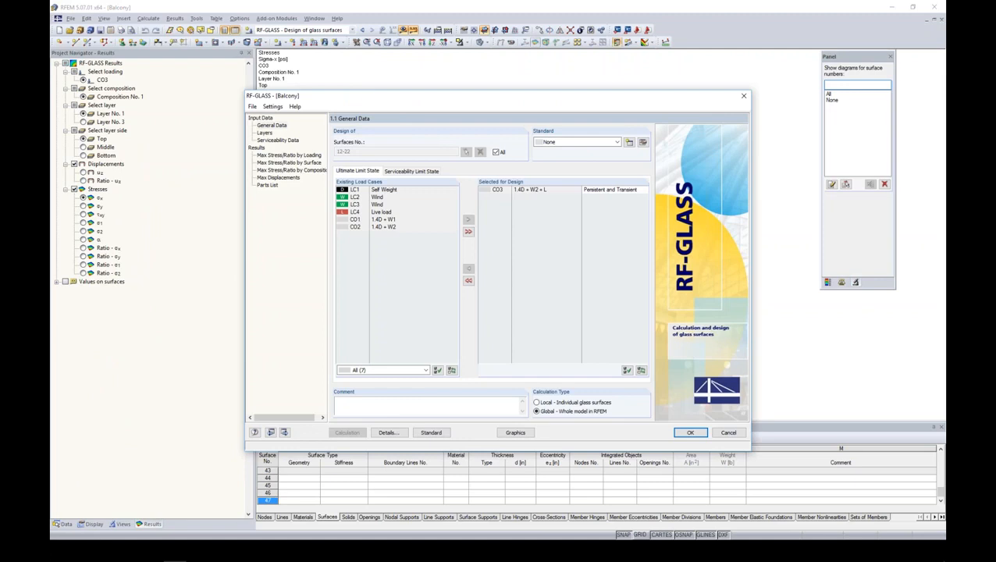
drag(356, 98, 492, 76)
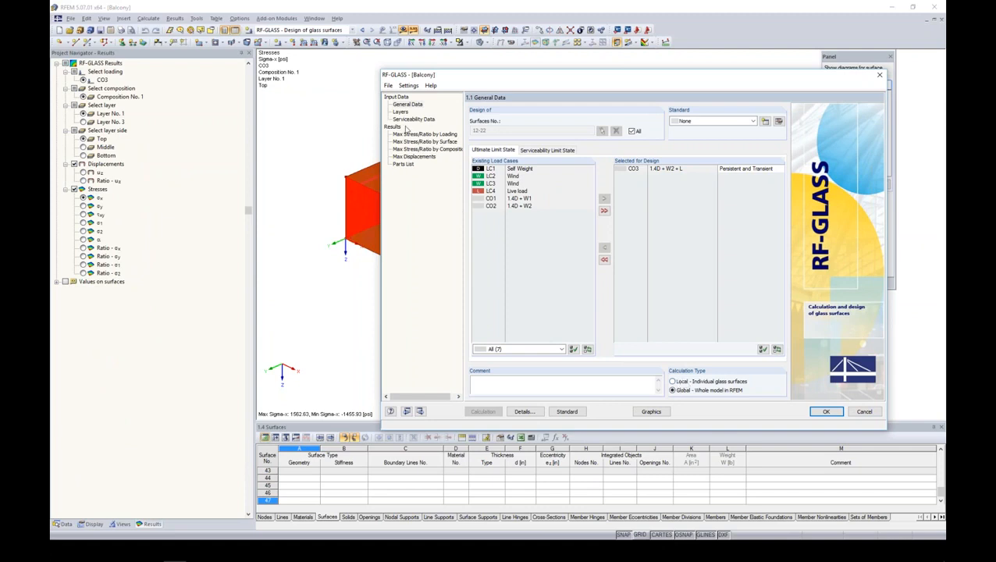
click(397, 112)
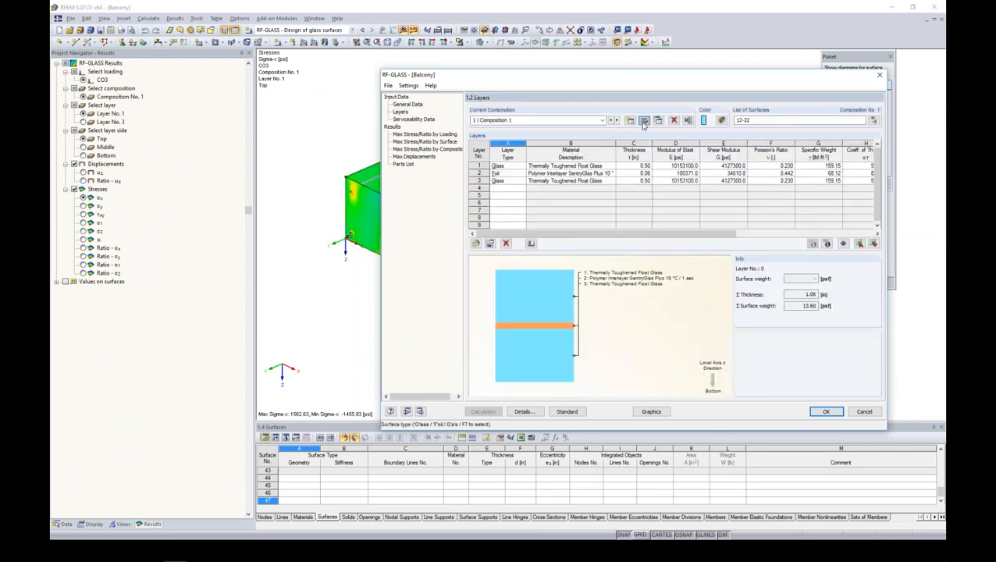
click(640, 121)
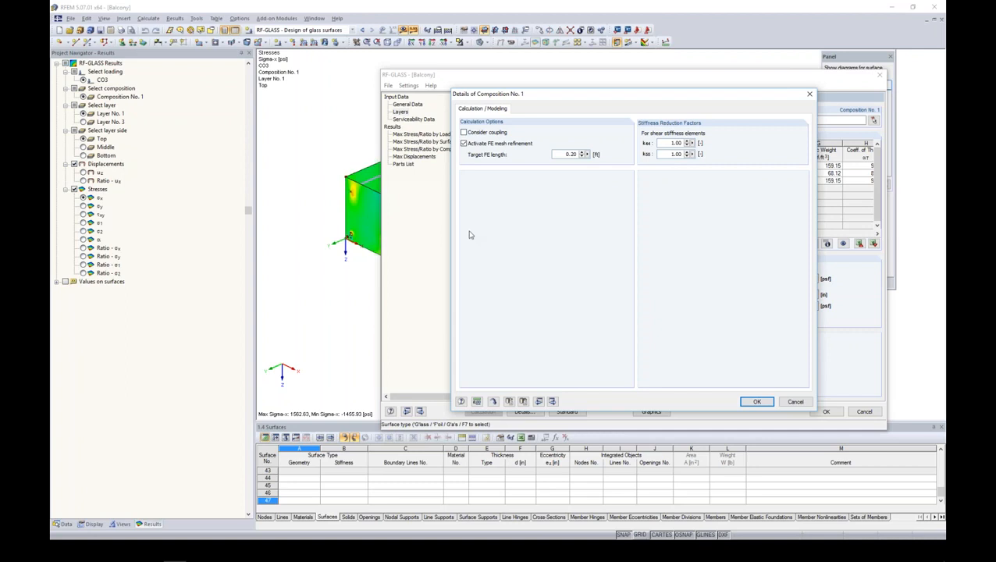
click(757, 403)
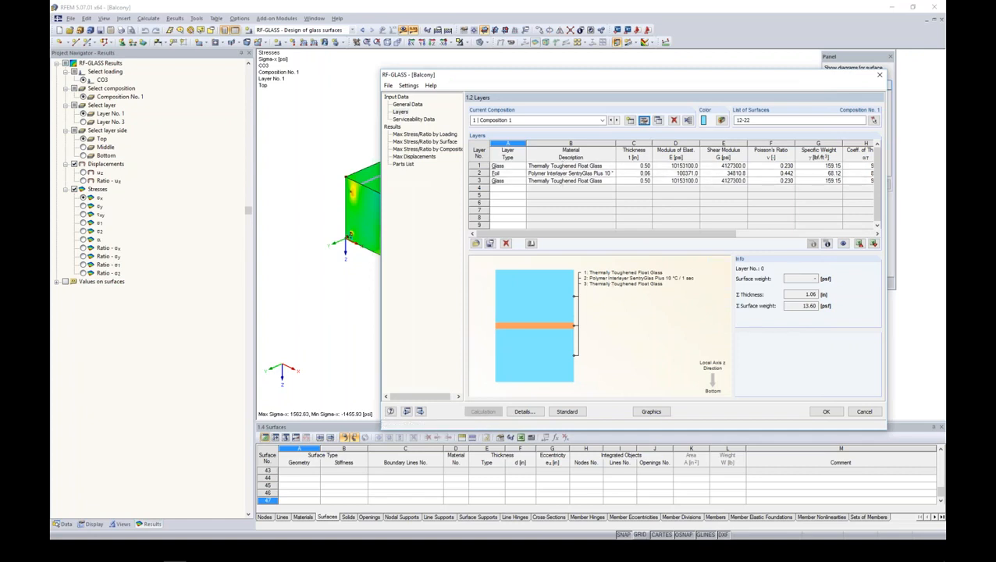
click(430, 120)
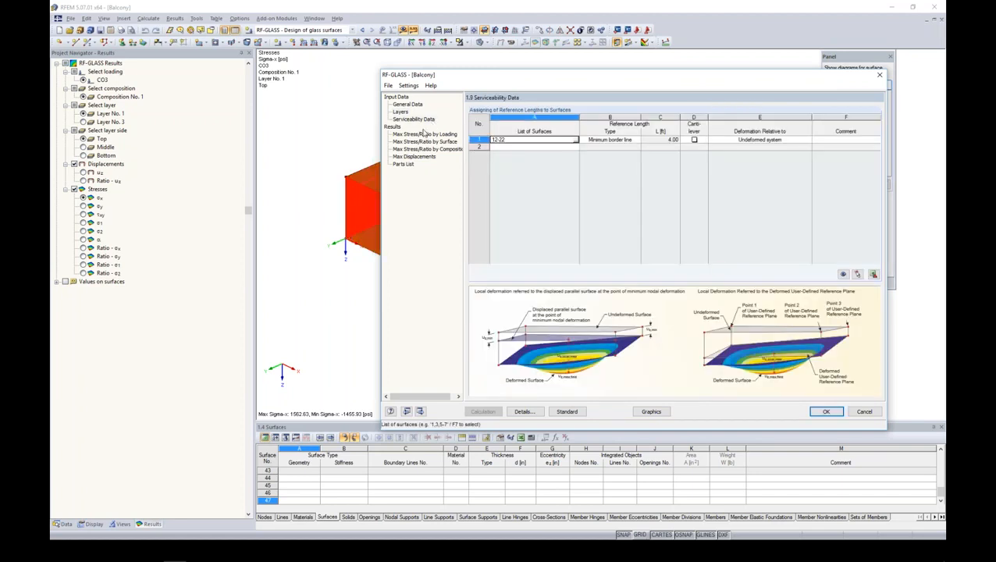
Examine the maximum stress ratios by loading, including the τxy and σ2 stress distributions through the glass layers
click(425, 134)
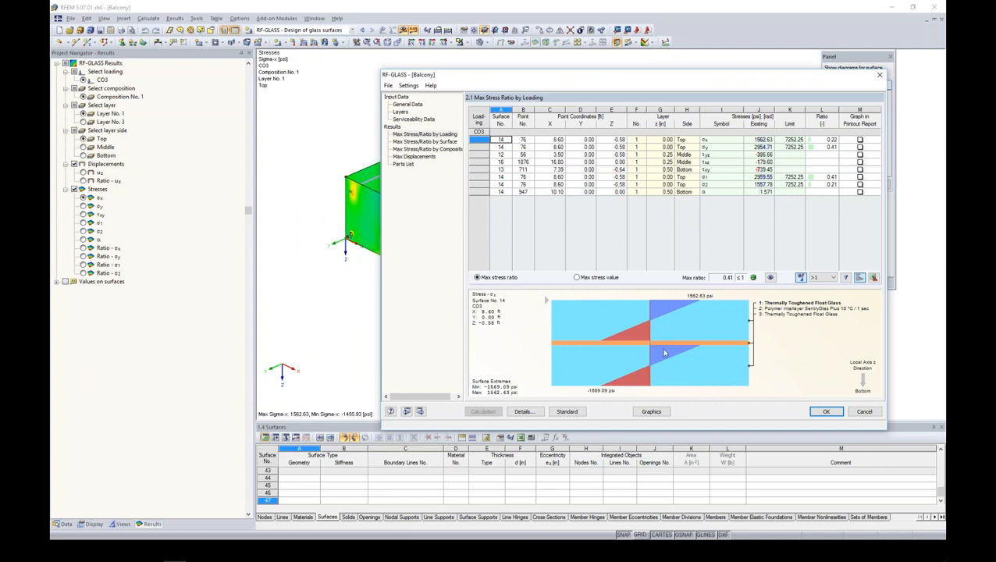
click(660, 169)
click(659, 184)
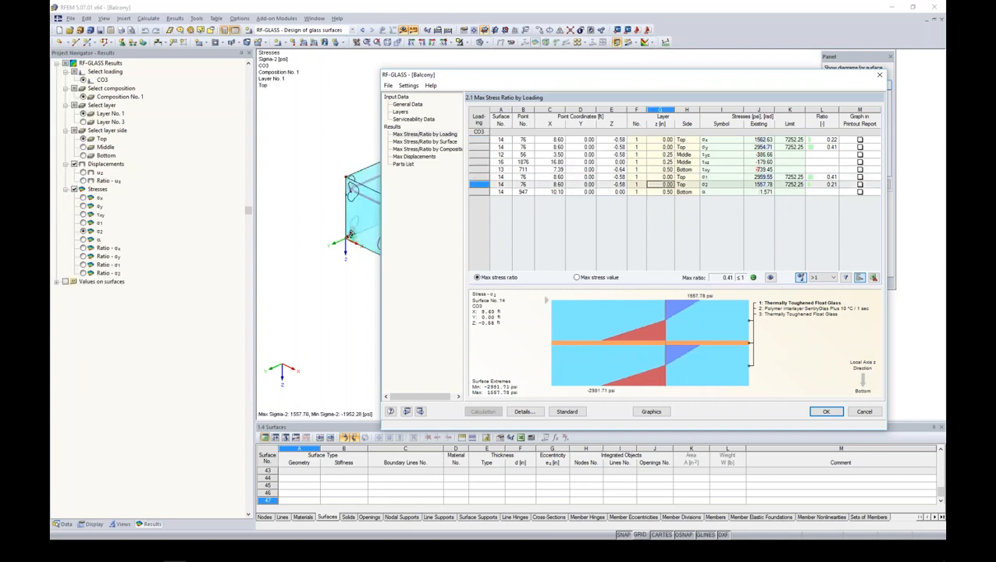
Show the RF-GLASS results graphically, display the τxy stresses on the top side of layer 1 and examine them around the supports
click(653, 412)
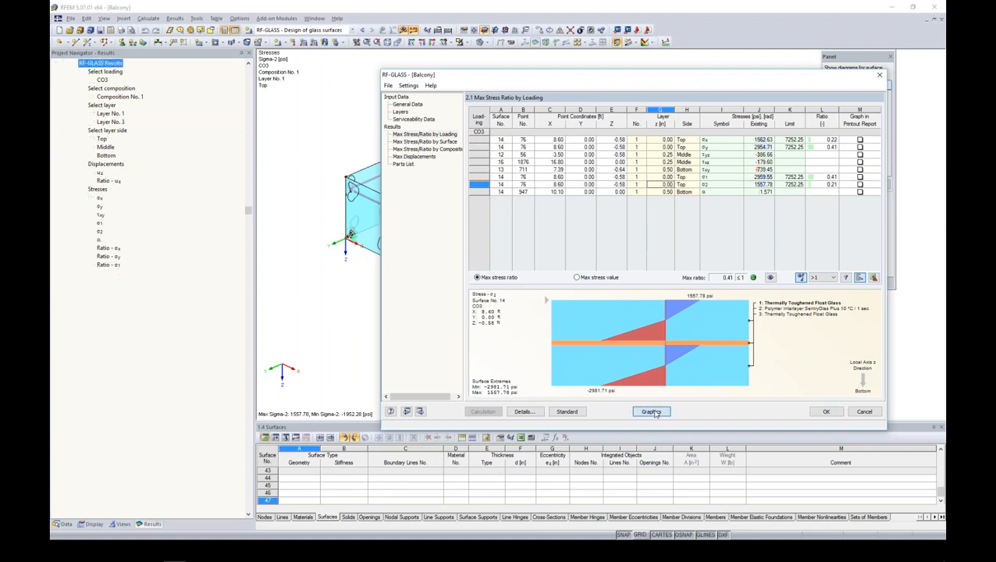
click(84, 223)
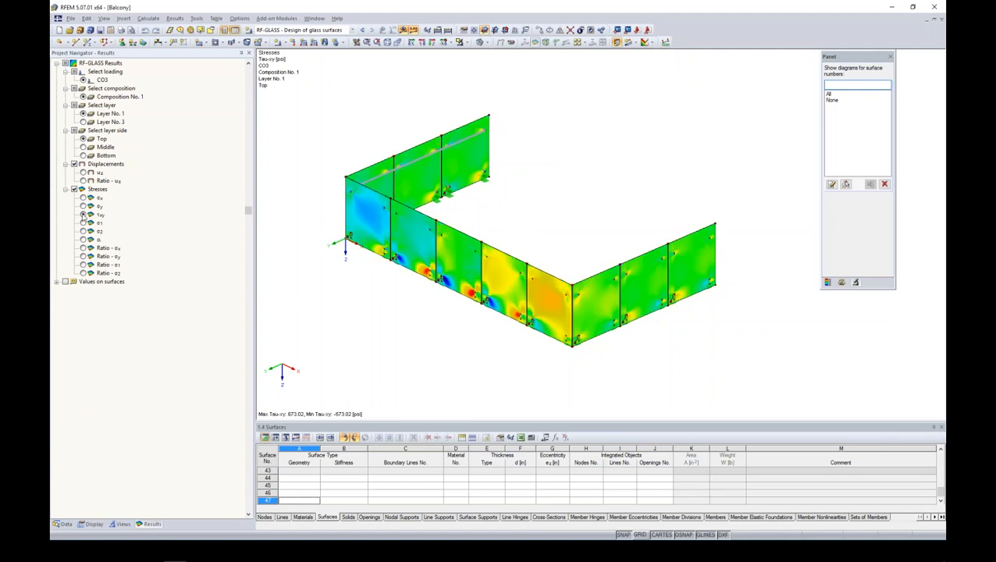
ctrl+middle_drag(434, 344, 406, 296)
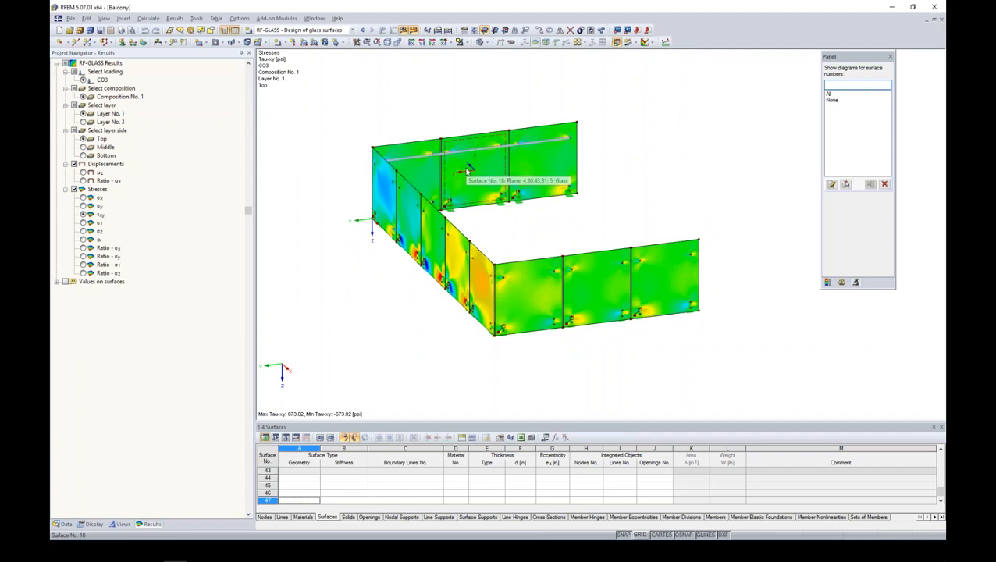
ctrl+middle_drag(480, 221, 537, 245)
scroll(415, 152, up, 4)
scroll(416, 153, up, 3)
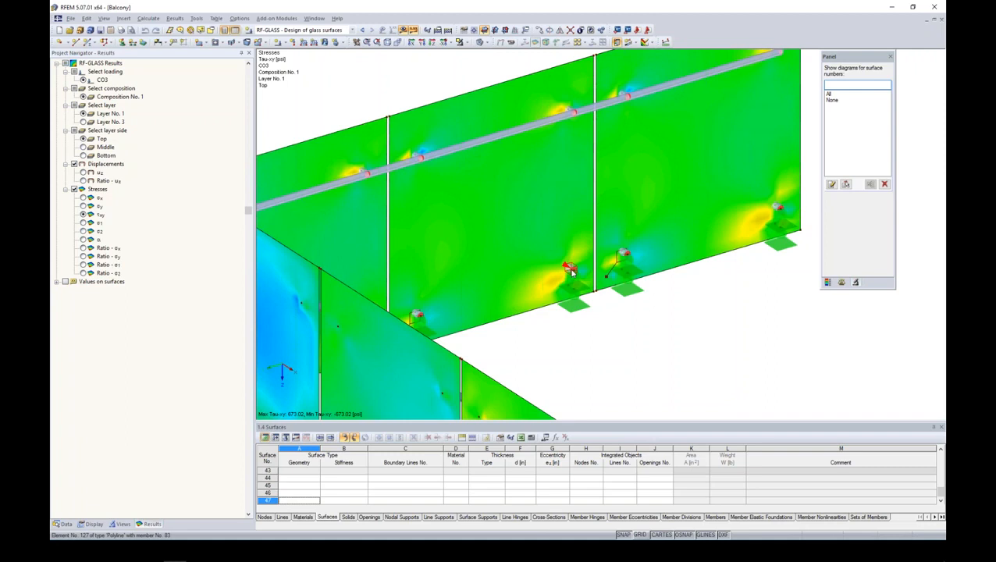
scroll(571, 271, down, 6)
middle_drag(627, 314, 537, 228)
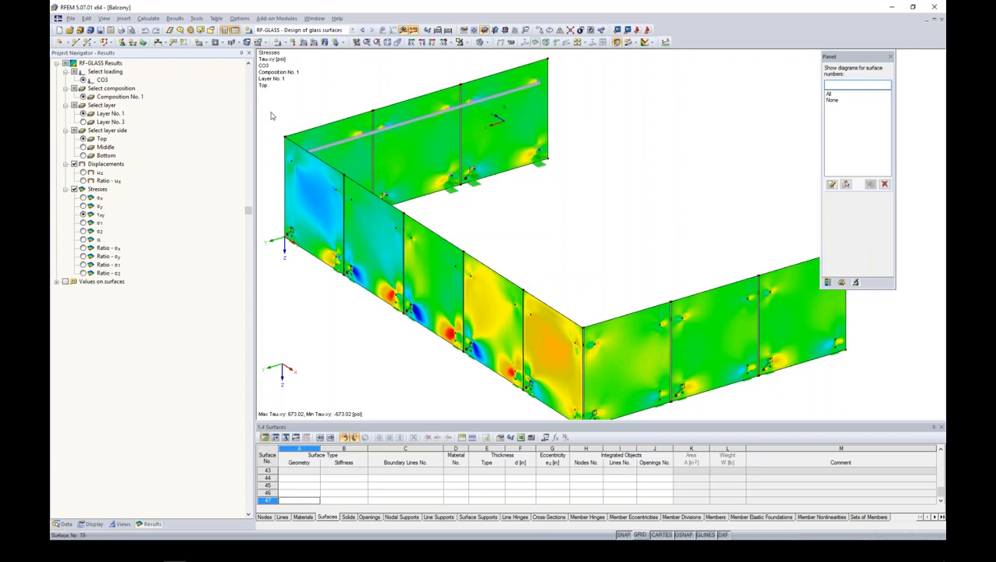
scroll(513, 232, down, 1)
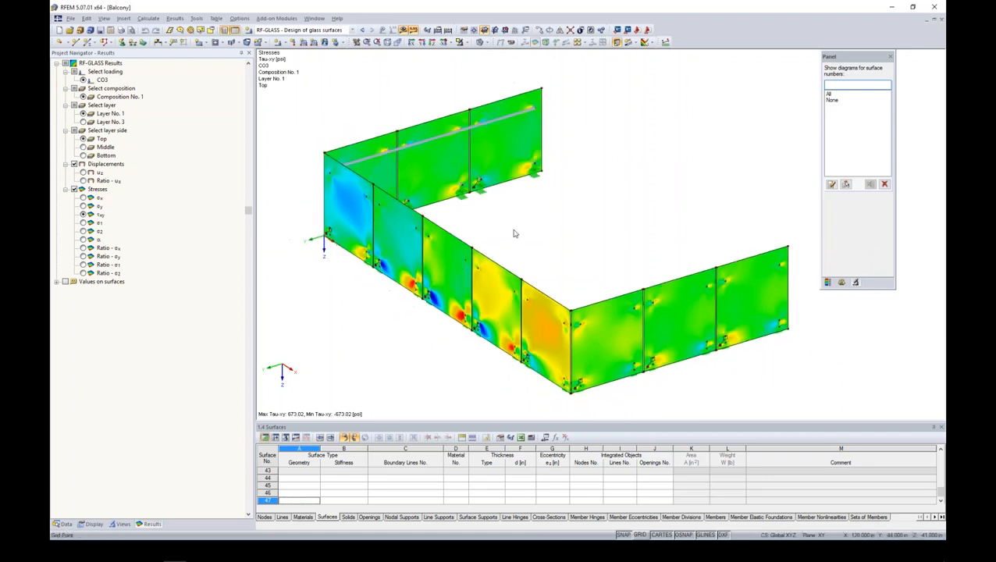
Switch the displayed results to RF-STEEL Members CA1, and open that module to review its general data
click(64, 524)
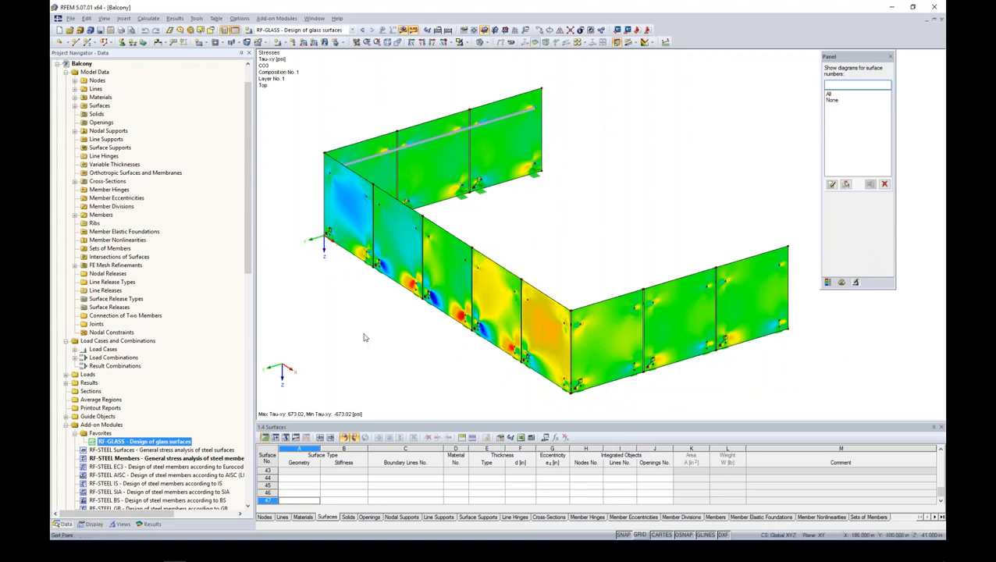
click(143, 458)
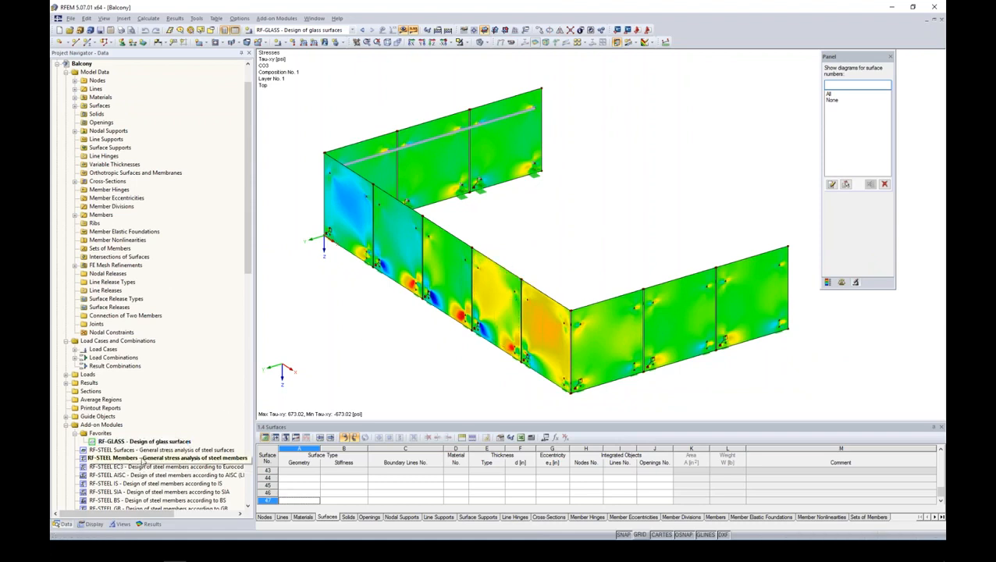
click(352, 30)
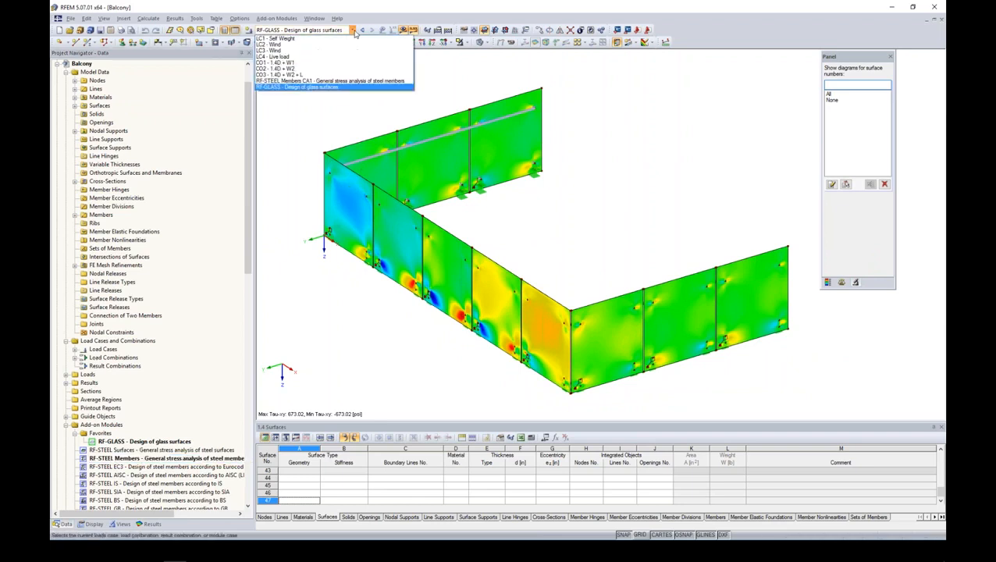
click(321, 81)
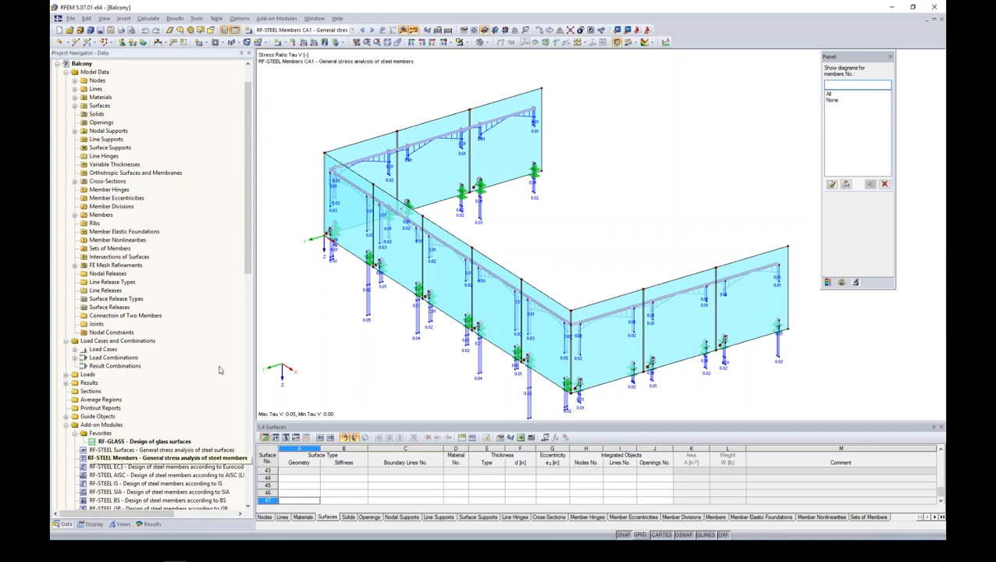
double_click(92, 458)
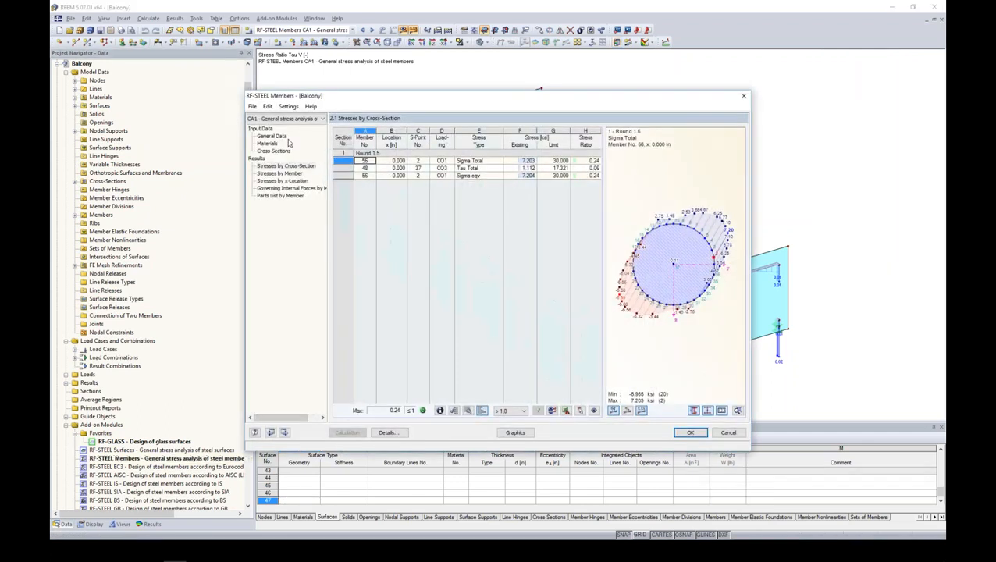
click(275, 136)
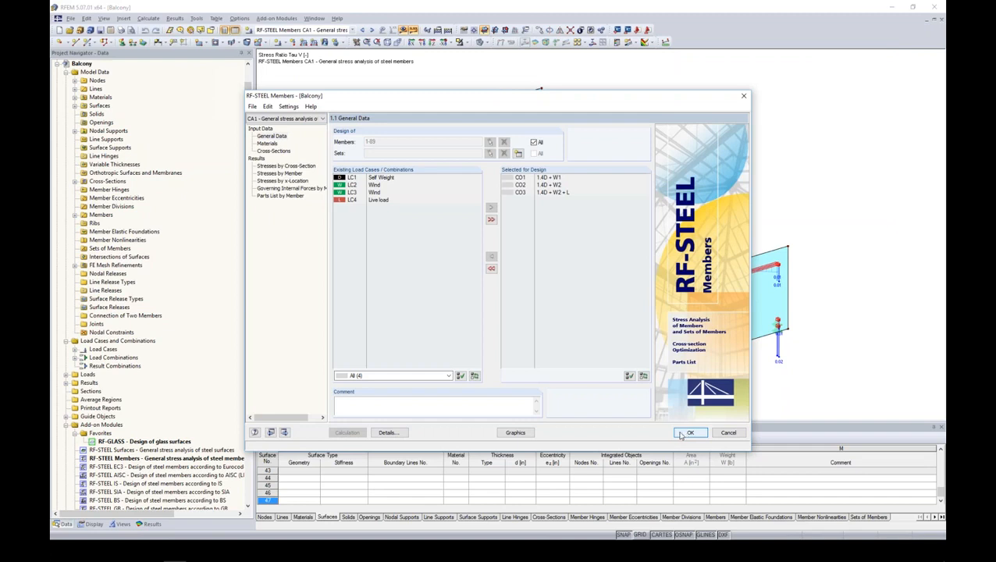
Show the RF-STEEL Members results graphically with the Sigma-eqv stress ratio and examine the diagrams along the railing members
click(515, 432)
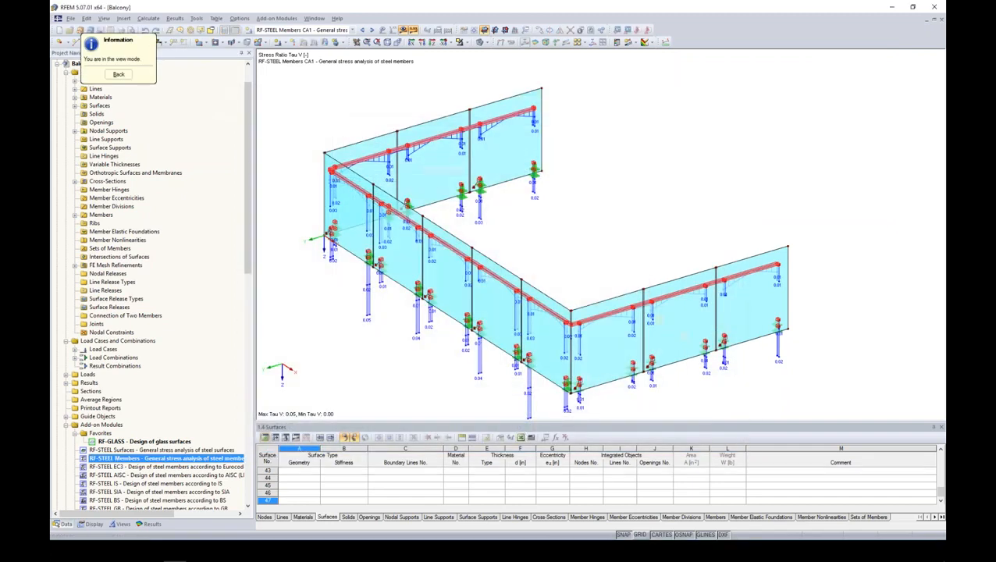
click(151, 524)
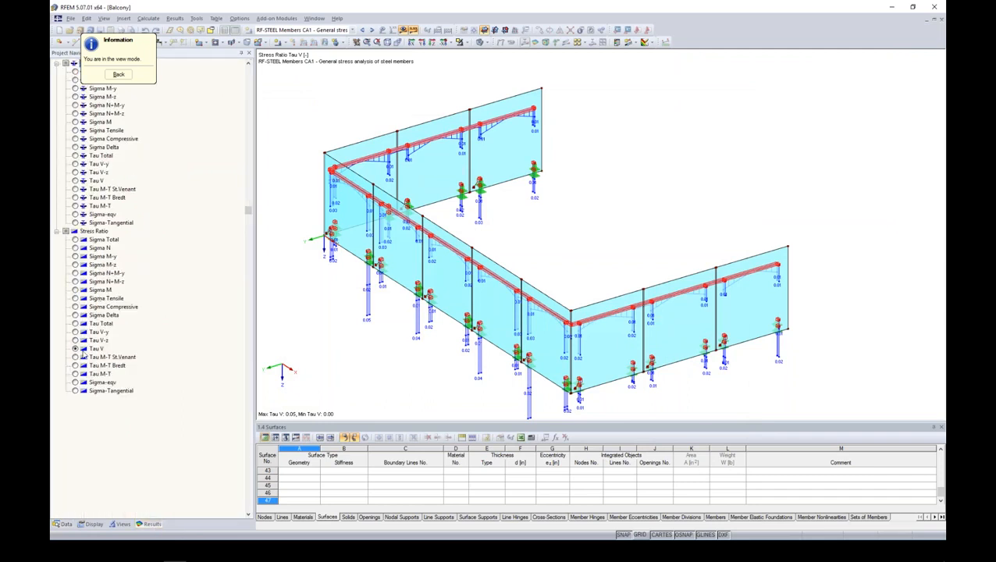
click(75, 382)
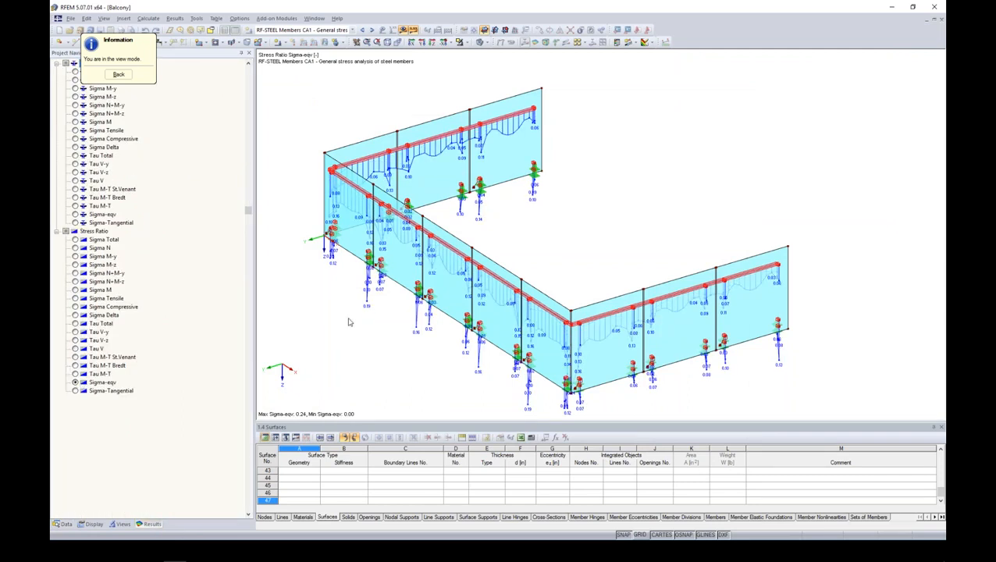
ctrl+middle_drag(393, 351, 467, 305)
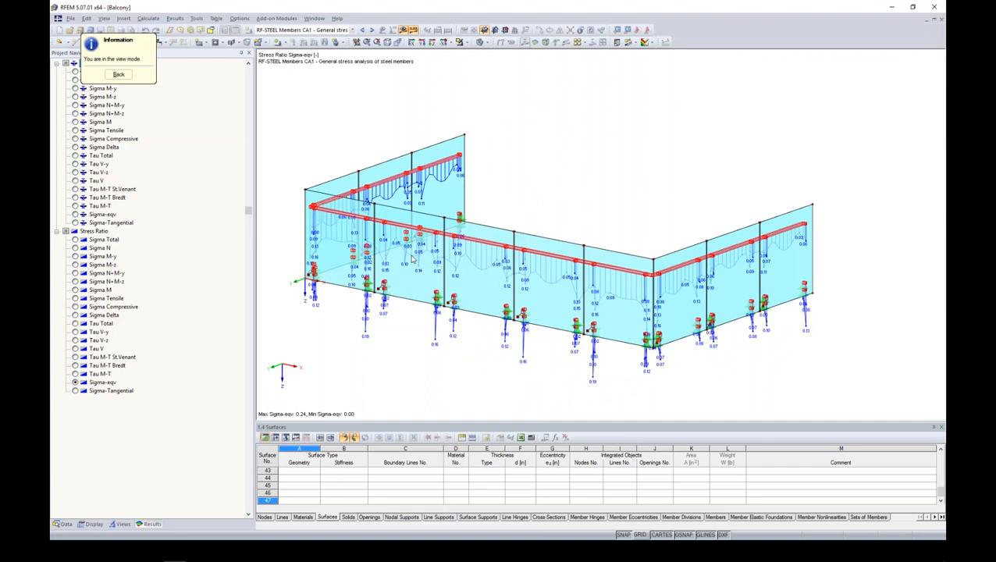
Leave the results view, close RF-STEEL Members and collapse the Balcony model's data tree
click(66, 524)
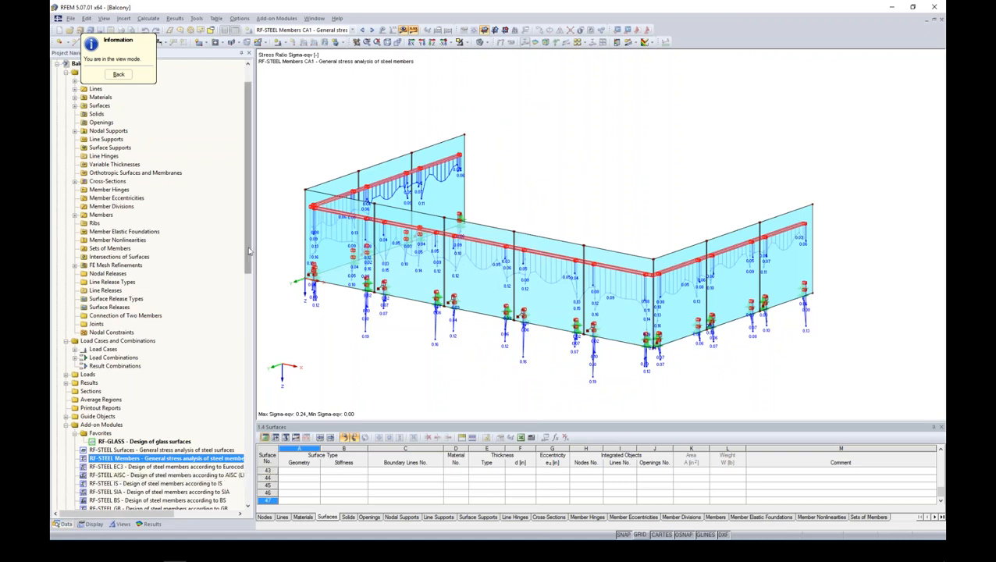
drag(246, 250, 248, 200)
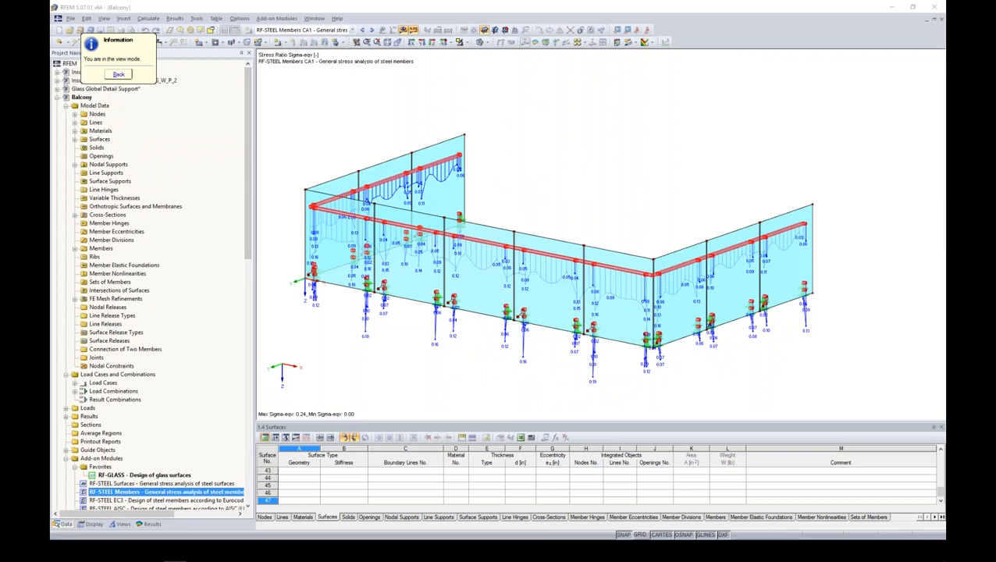
click(119, 74)
click(691, 433)
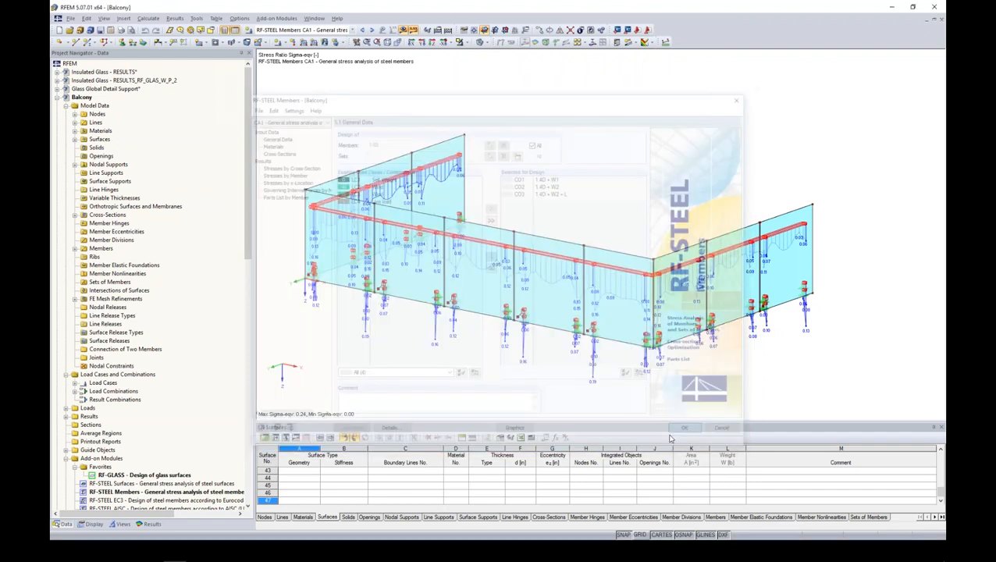
click(57, 96)
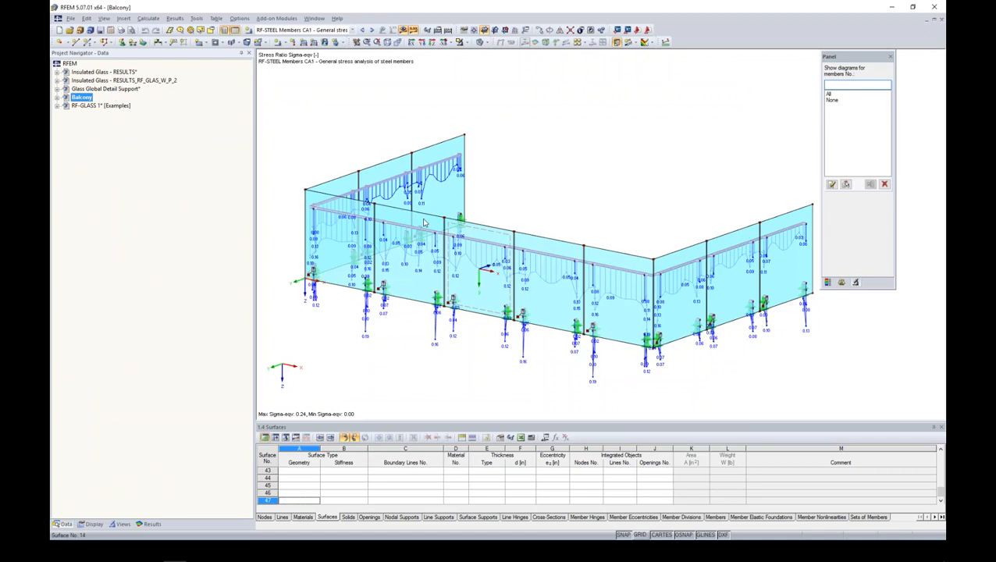
Switch back to the RF-GLASS results, look at the σ2 stresses and display the σ1 stresses on the top side of layer 1
click(151, 524)
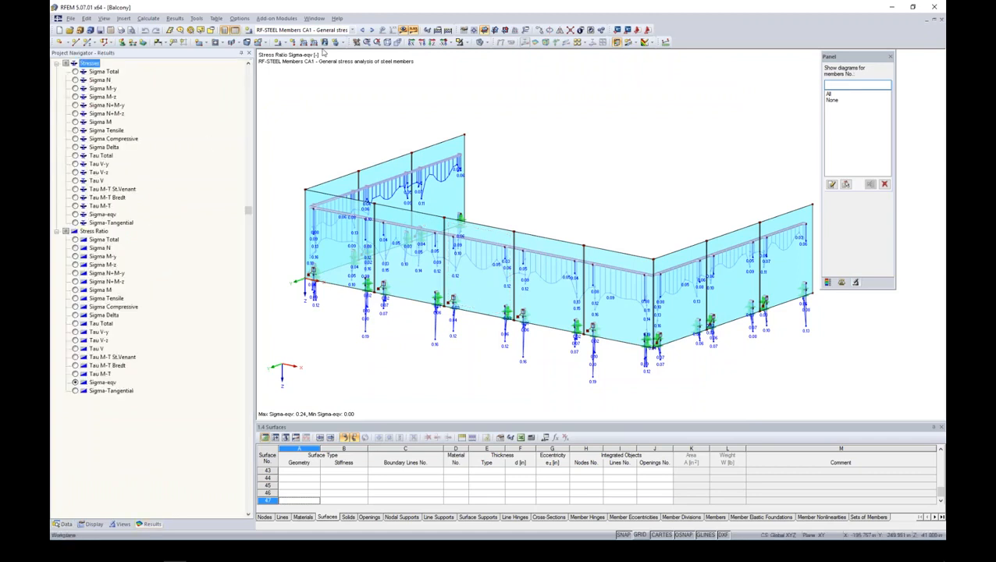
click(350, 29)
click(304, 88)
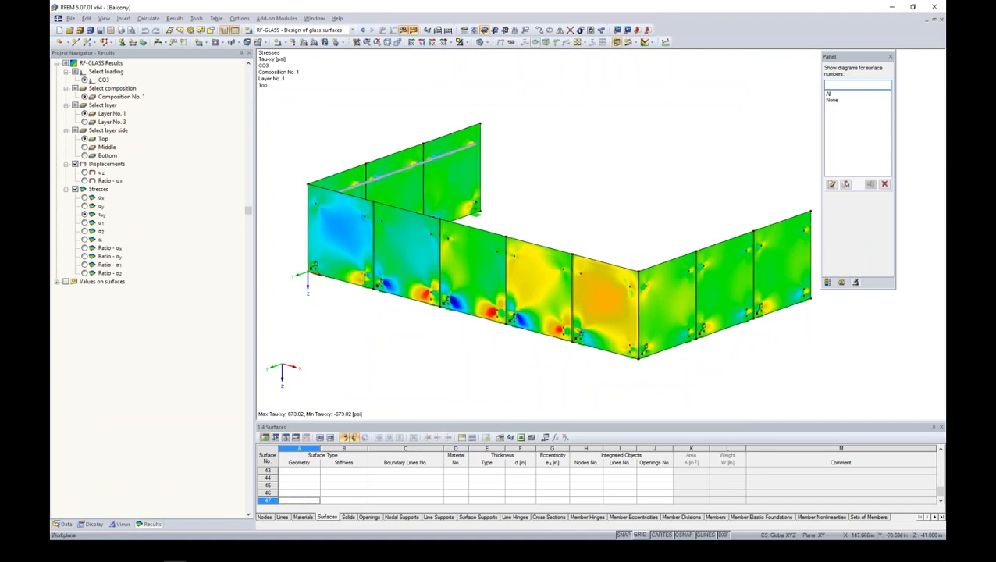
click(85, 198)
click(86, 214)
click(85, 222)
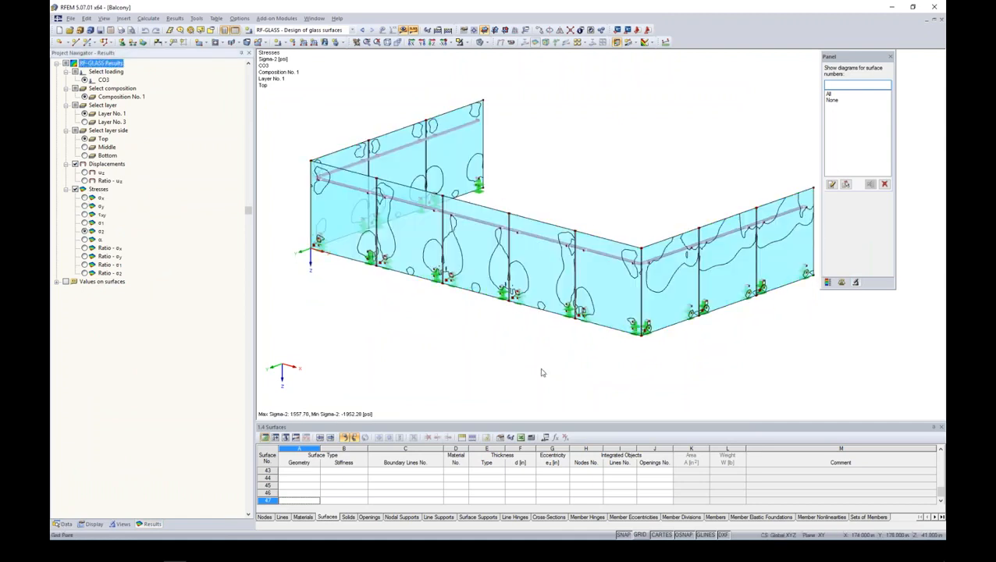
click(86, 223)
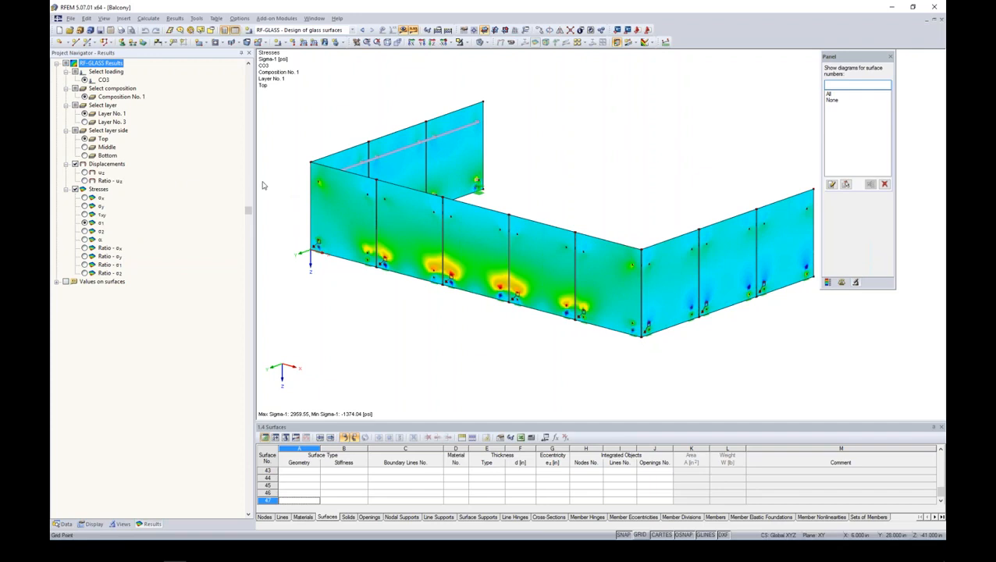
Mass-print the current view's σ, τxy, α and stress ratio graphics to a new printout report with input data and reduced results
click(121, 31)
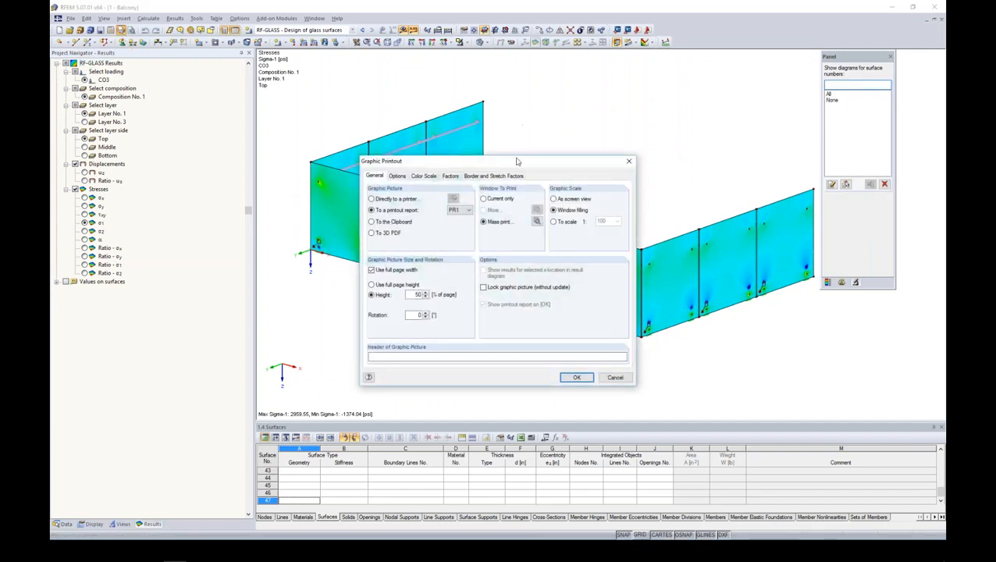
drag(515, 158, 526, 132)
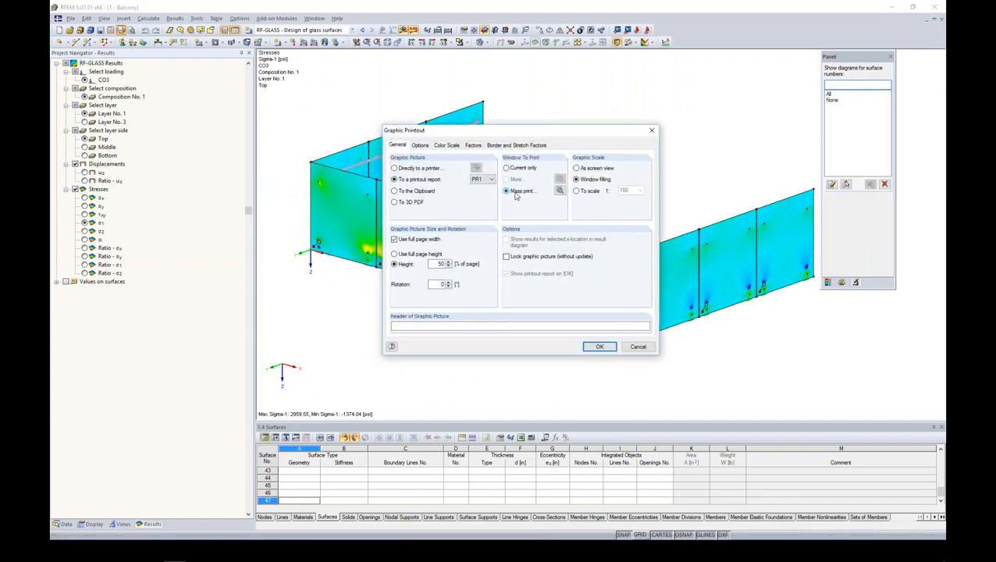
click(559, 191)
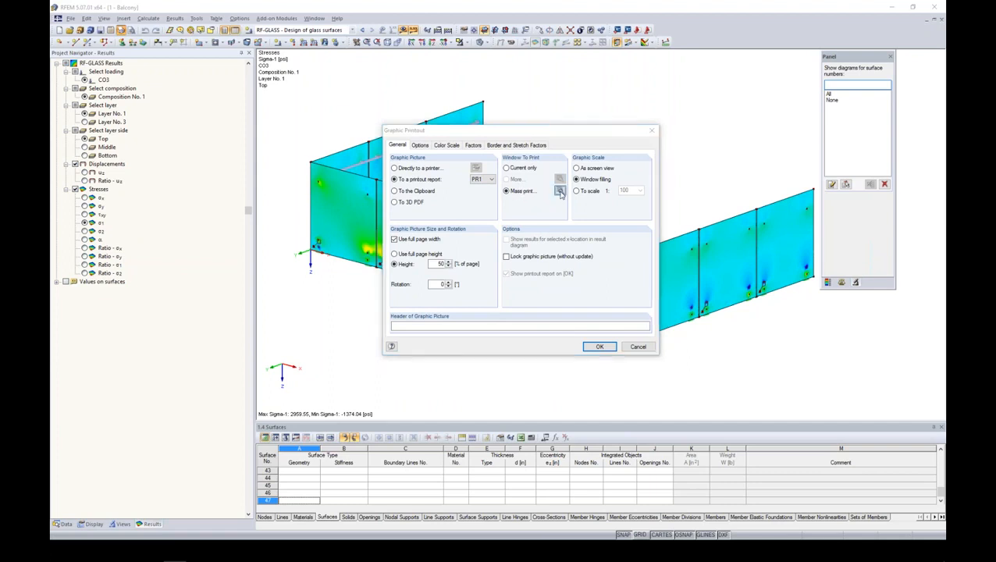
click(413, 133)
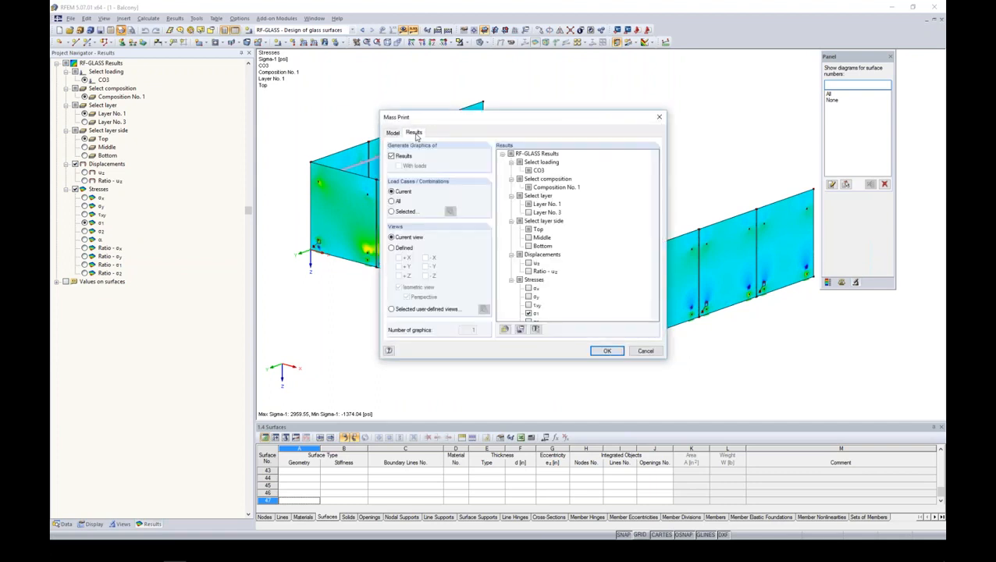
scroll(661, 209, down, 3)
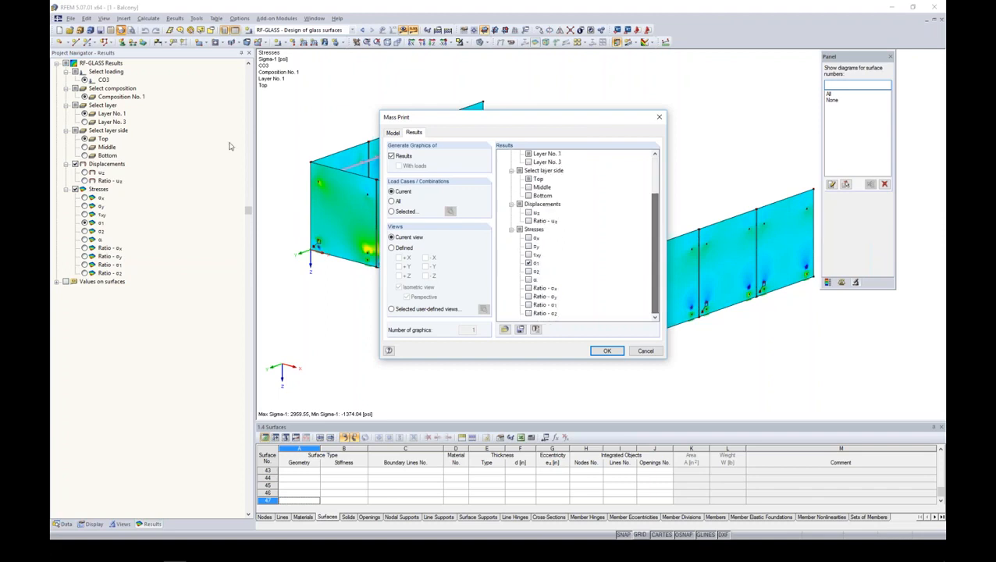
click(529, 237)
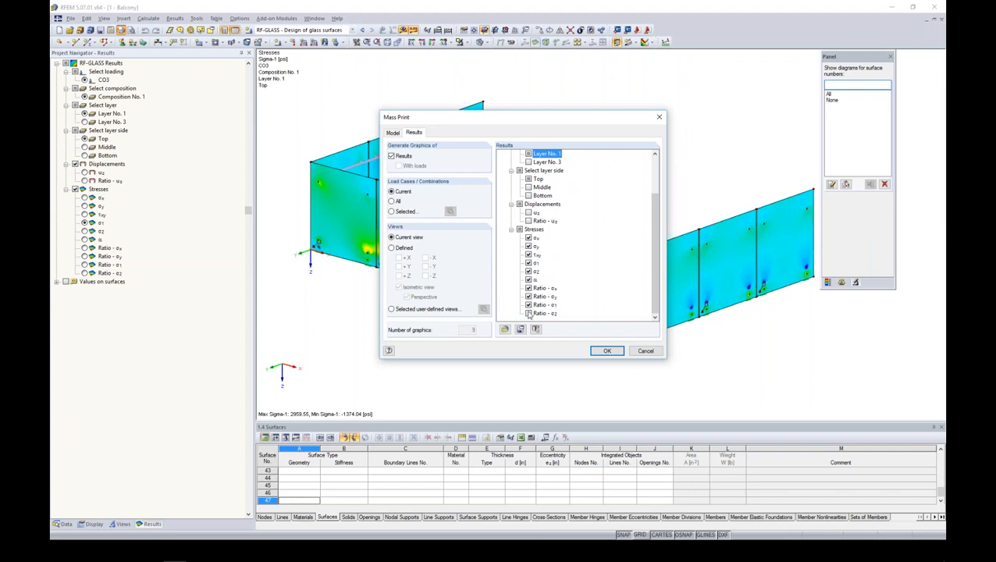
click(606, 351)
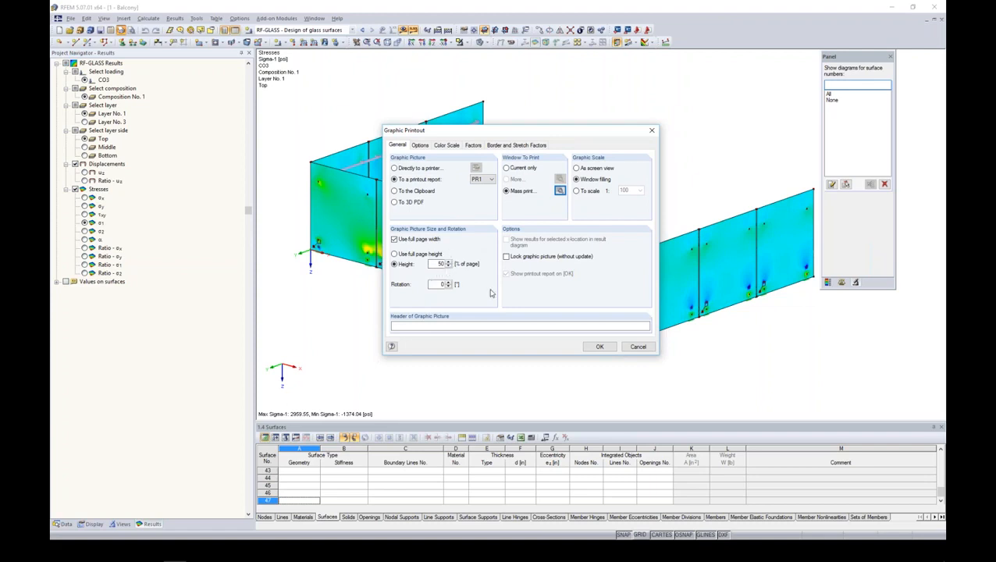
click(598, 347)
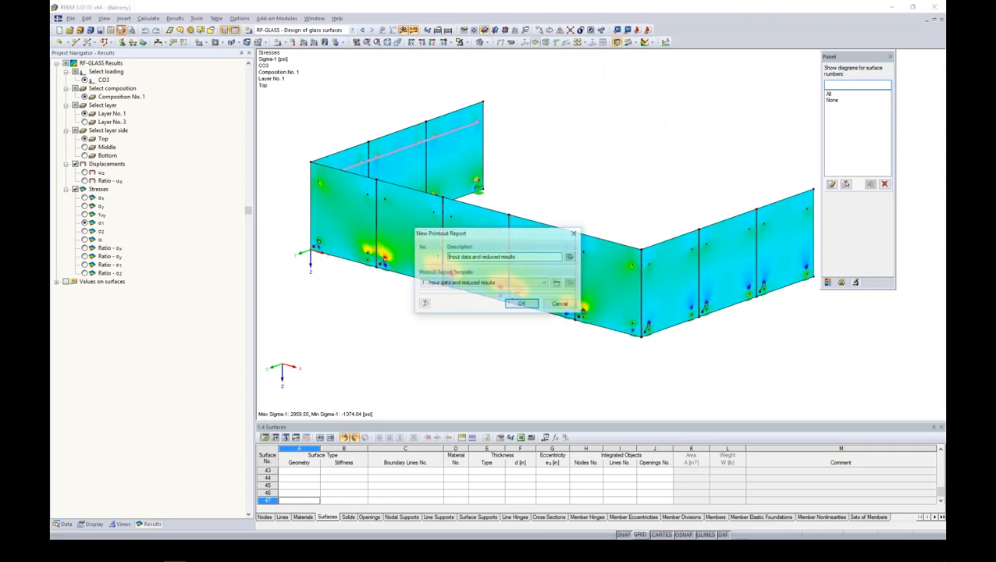
key(Return)
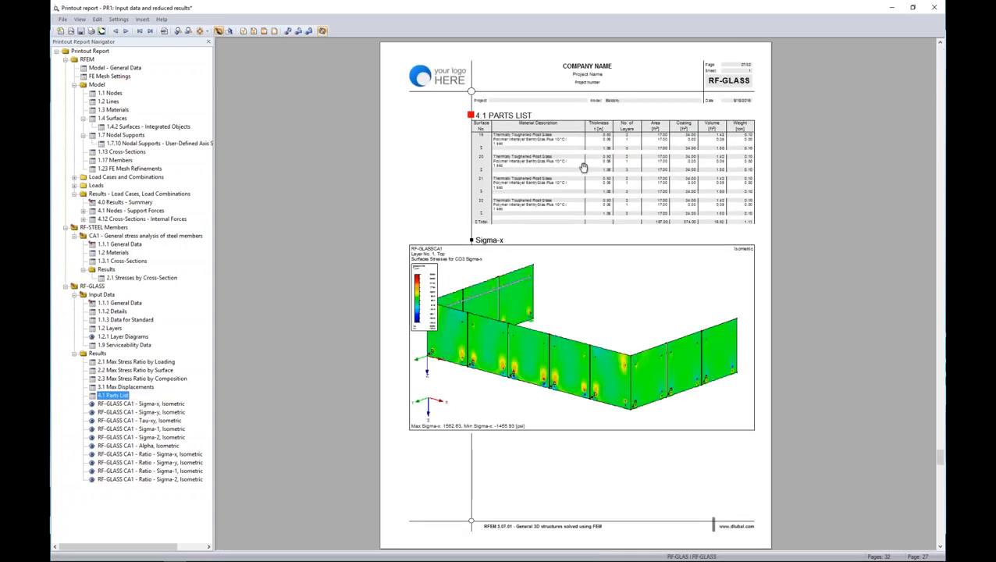
Look through the RF-GLASS stress graphics in the printout report, including Sigma-x, Sigma-y, Tau-xy, Sigma-1 and Sigma-2
scroll(583, 168, down, 3)
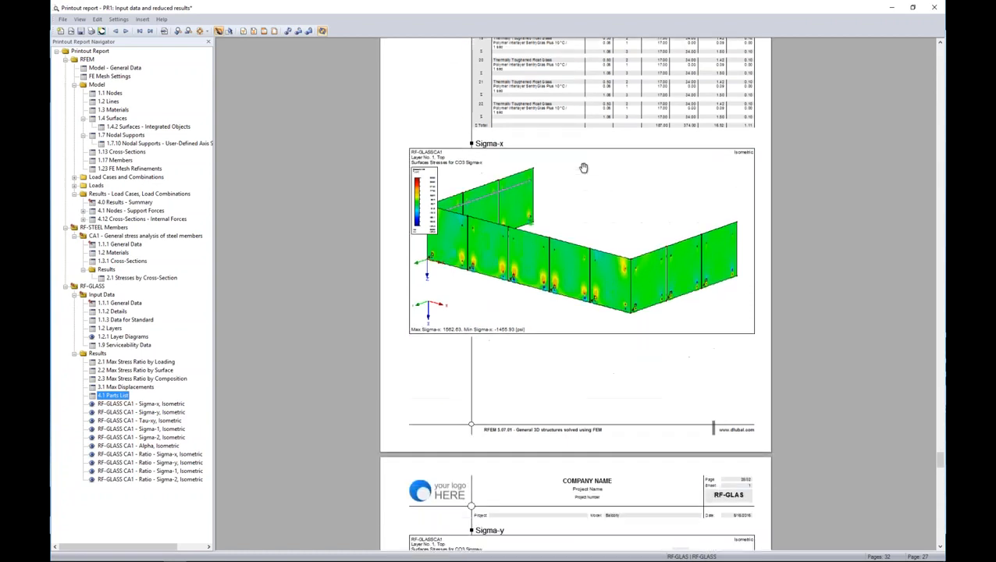
scroll(583, 167, down, 12)
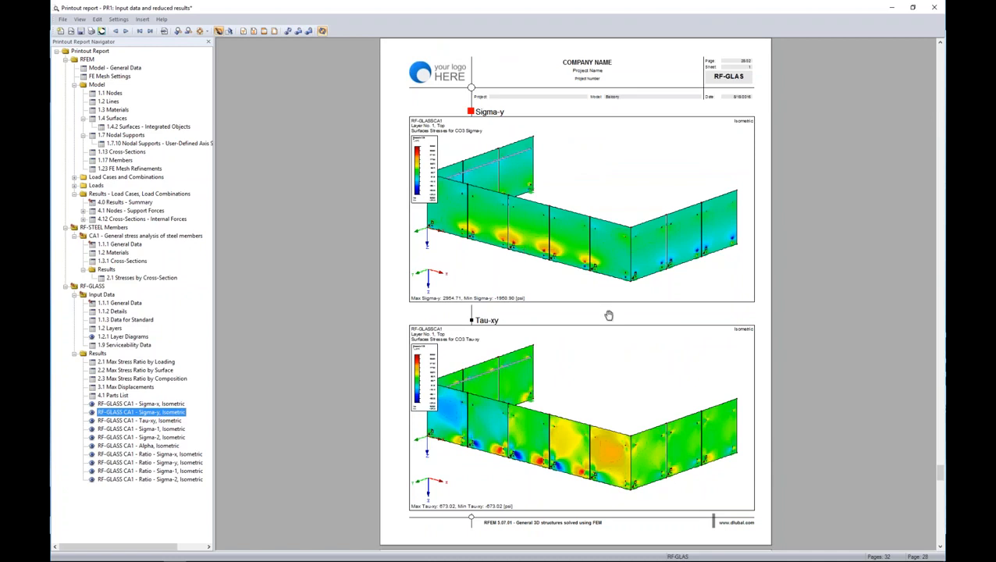
scroll(584, 367, down, 5)
scroll(586, 367, down, 6)
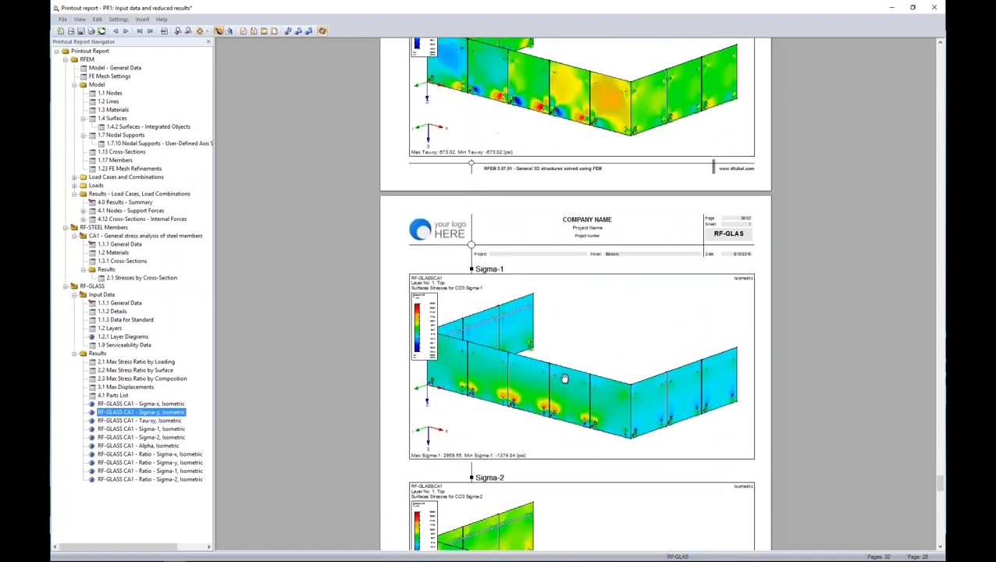
click(169, 420)
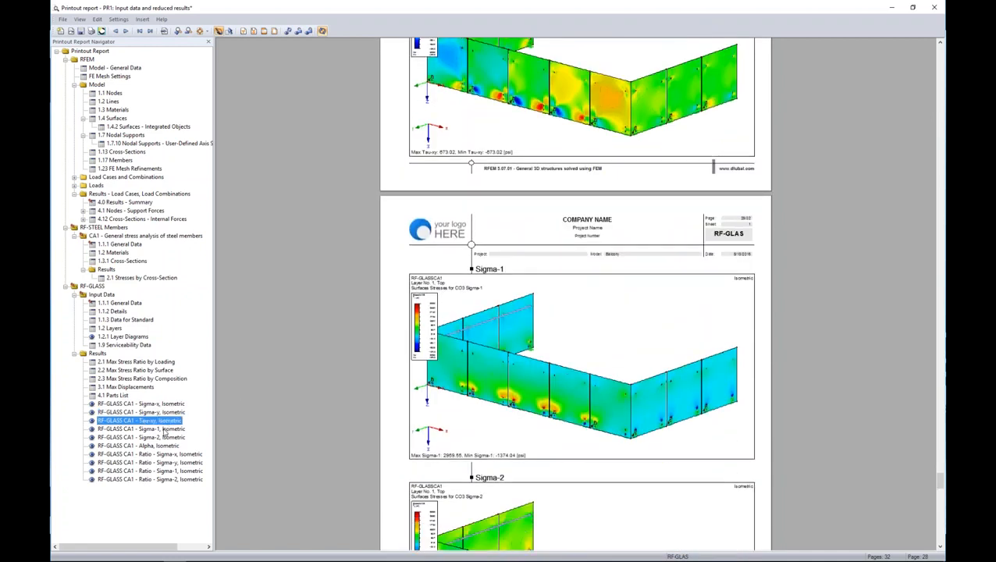
click(164, 428)
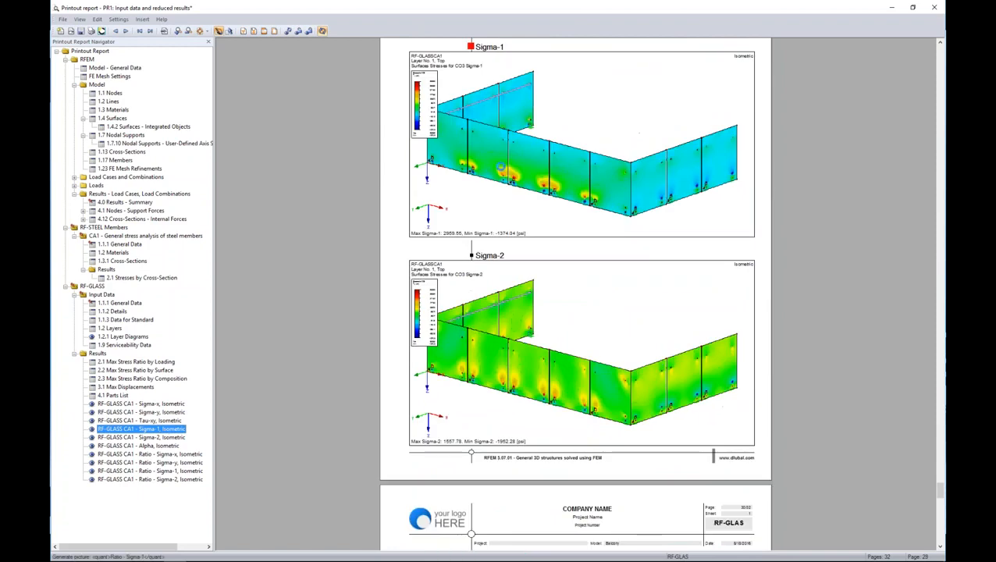
scroll(556, 336, down, 9)
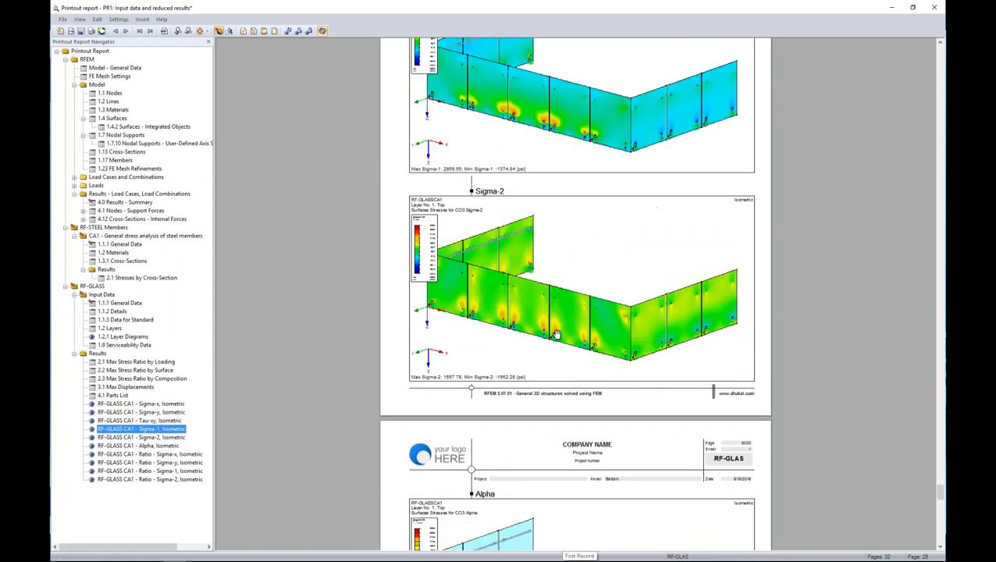
scroll(556, 334, down, 8)
scroll(565, 319, up, 20)
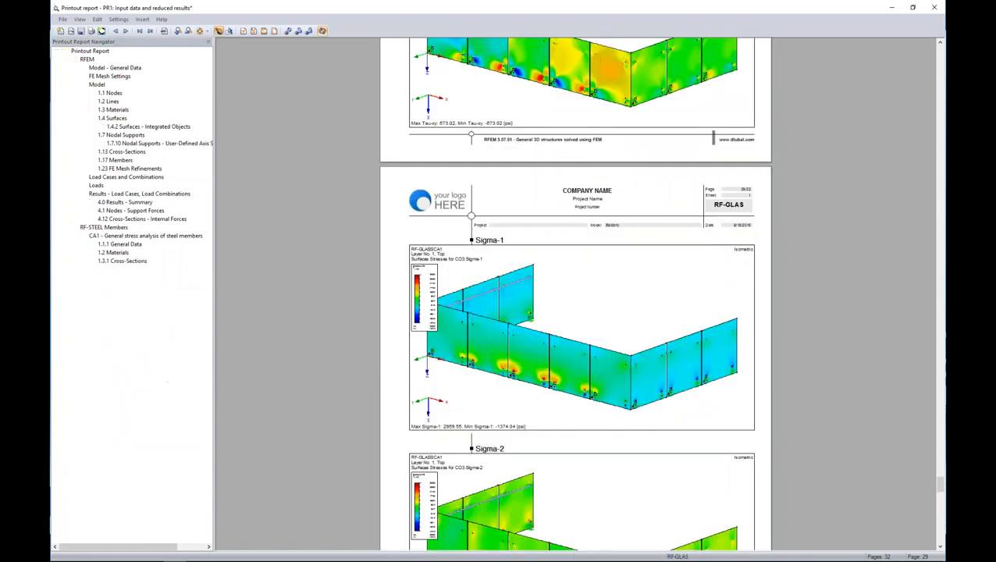
Change the report's Sigma-1 graphic to a front view of the railing in the XZ plane and return to the report
right_click(573, 307)
click(594, 359)
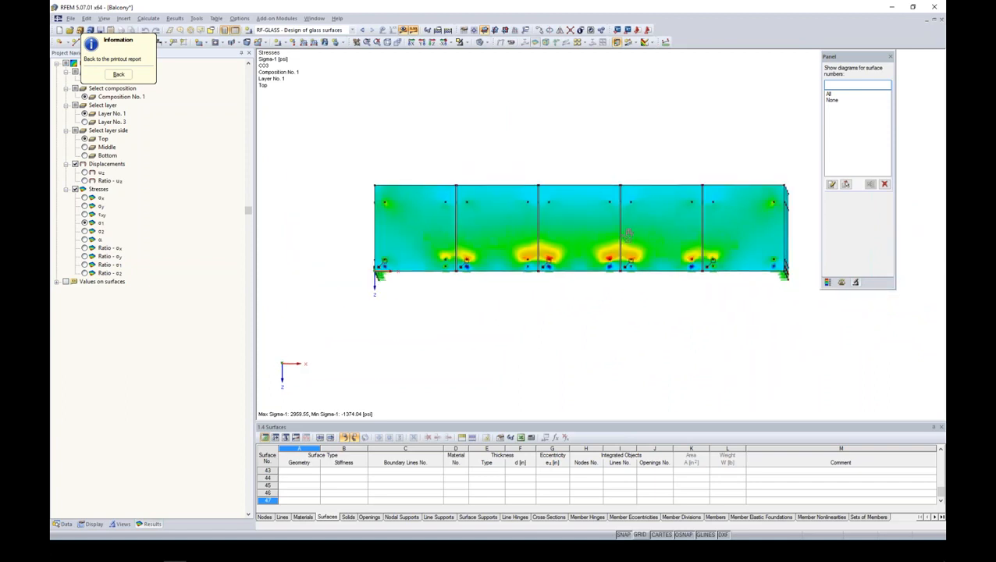
click(117, 74)
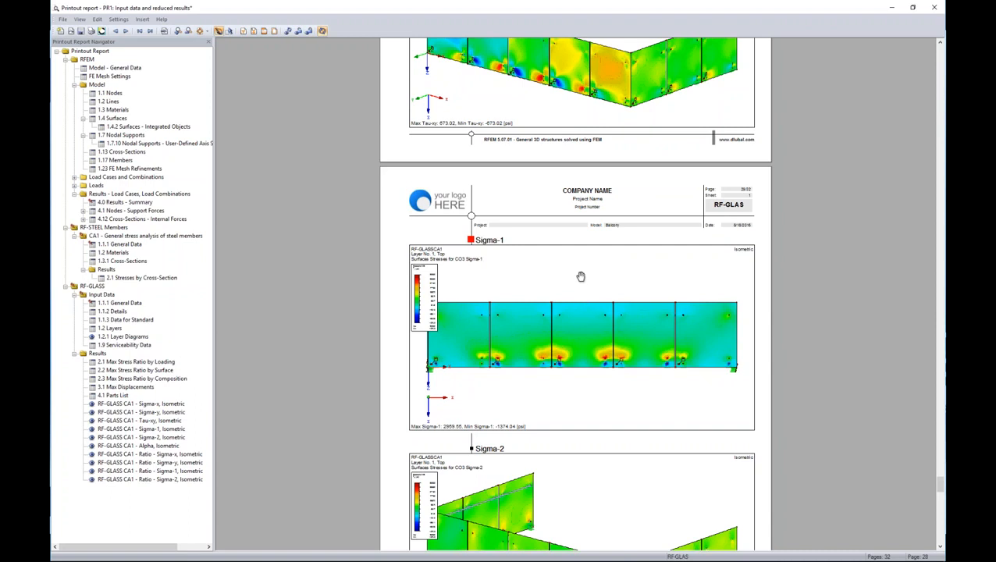
Switch to the PowerPoint slide show and advance to the More Information slide
key(alt+Tab)
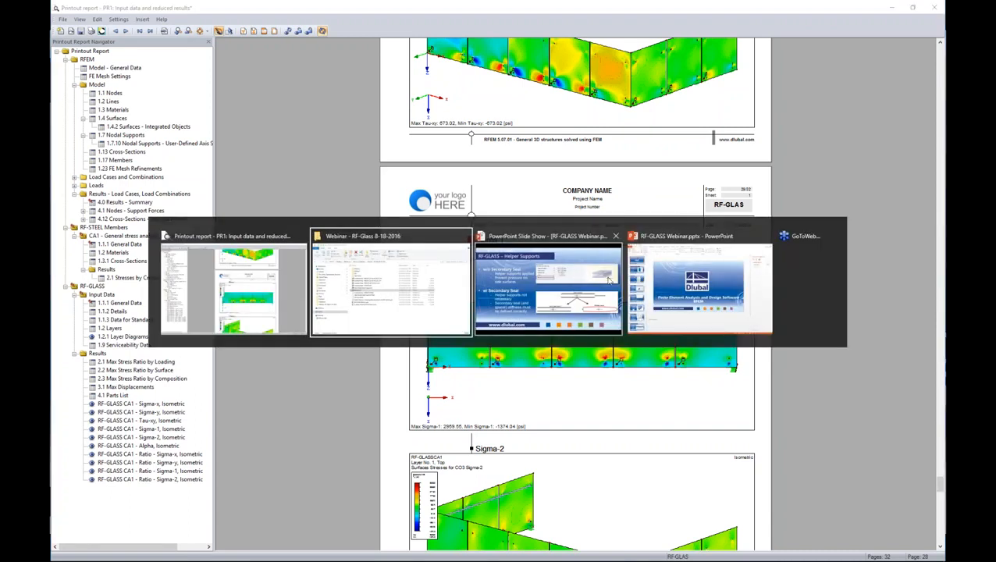
click(601, 281)
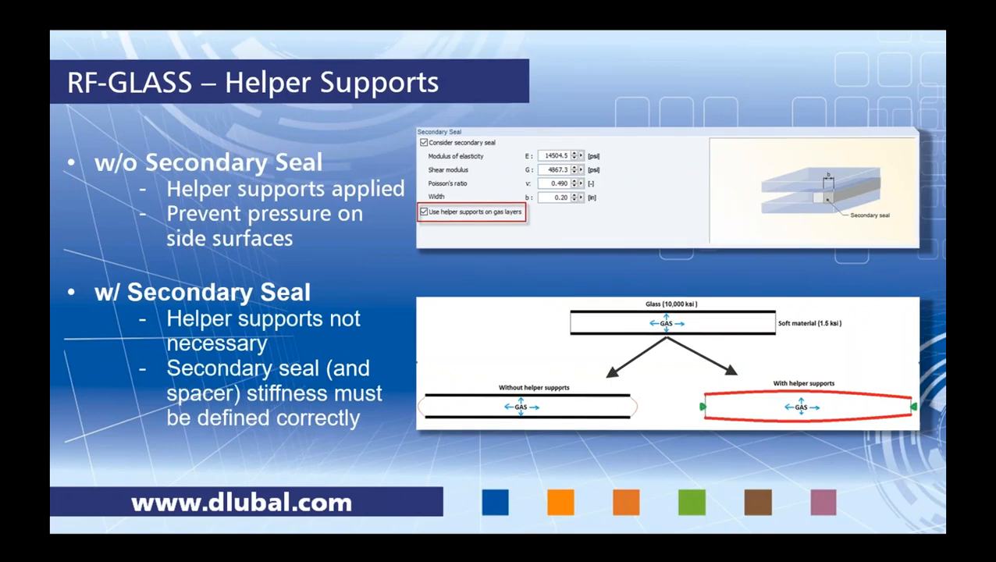
key(Right)
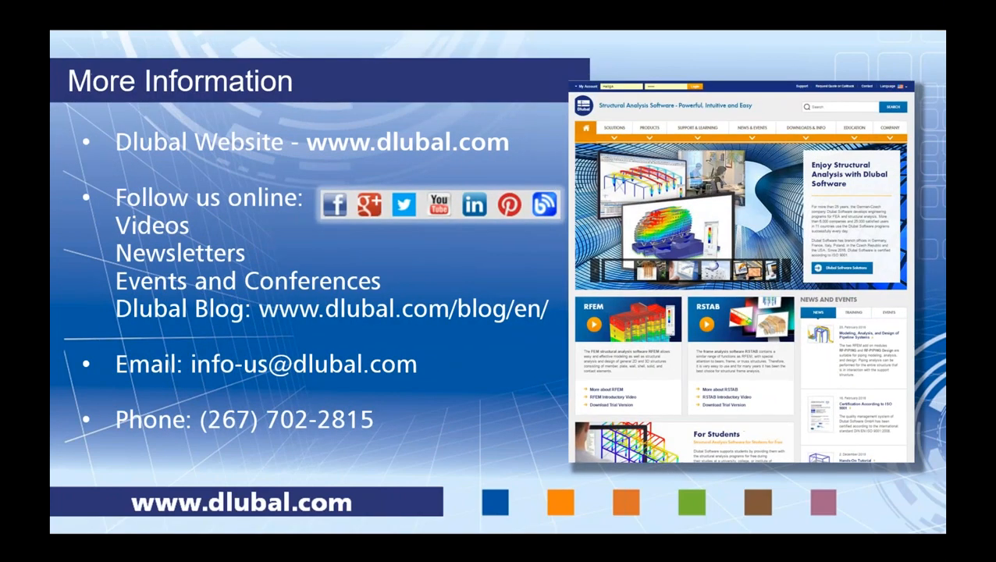